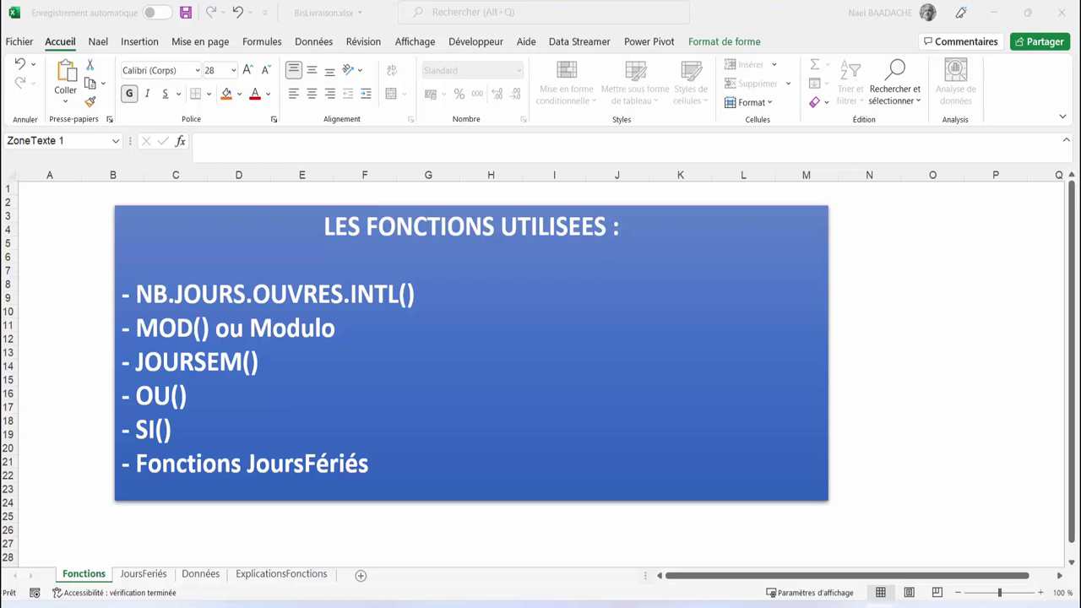
Go to the Données sheet of BisLivraison.xlsx with delivery dates and 'En Retard' flags.
click(200, 574)
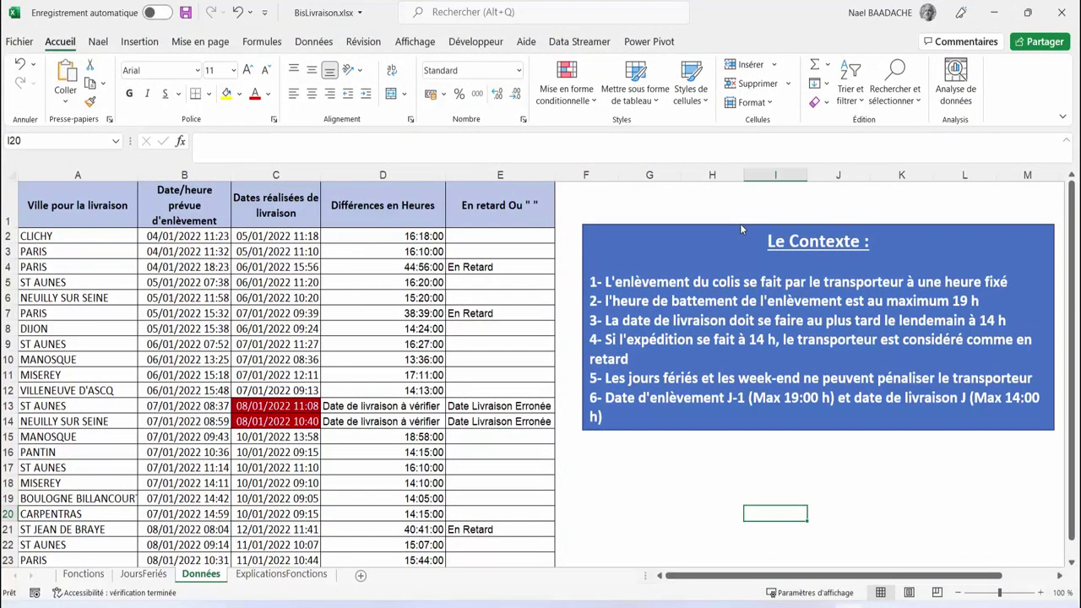
Drag the Le Contexte text box left and down over the delivery table.
click(746, 228)
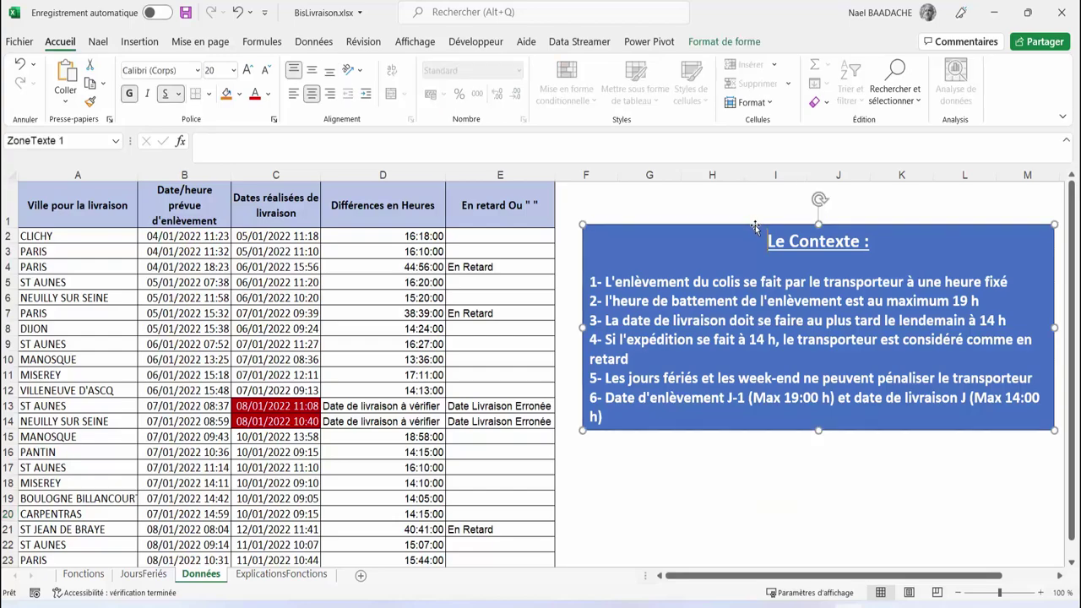
mouse_move(746, 228)
mouse_down()
mouse_move(442, 255)
mouse_move(525, 250)
mouse_up()
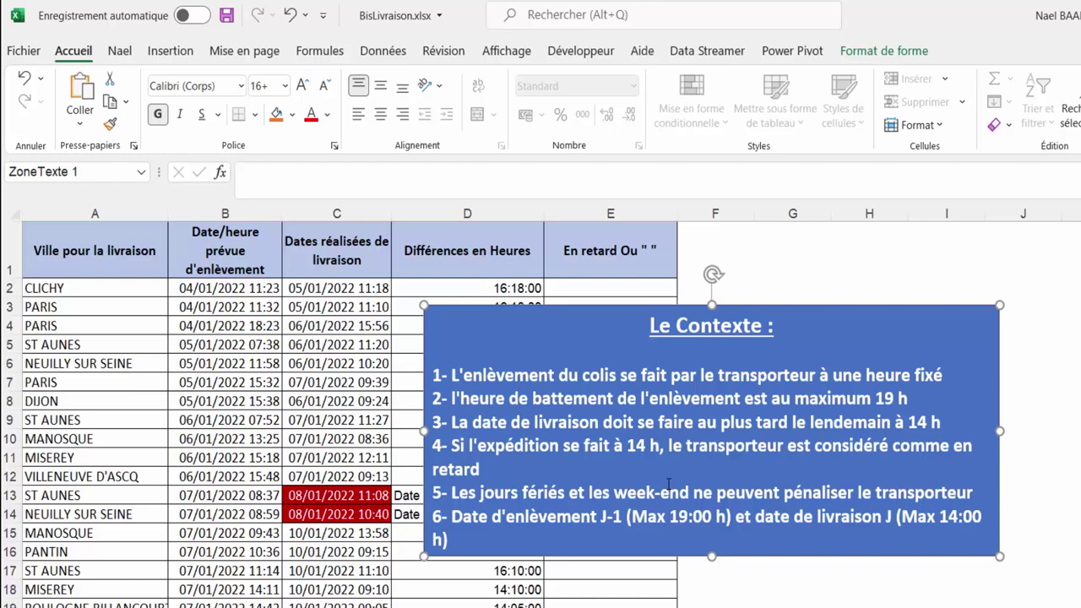
Insert 'après' after 'fait' in rule 4 of the context box.
click(610, 450)
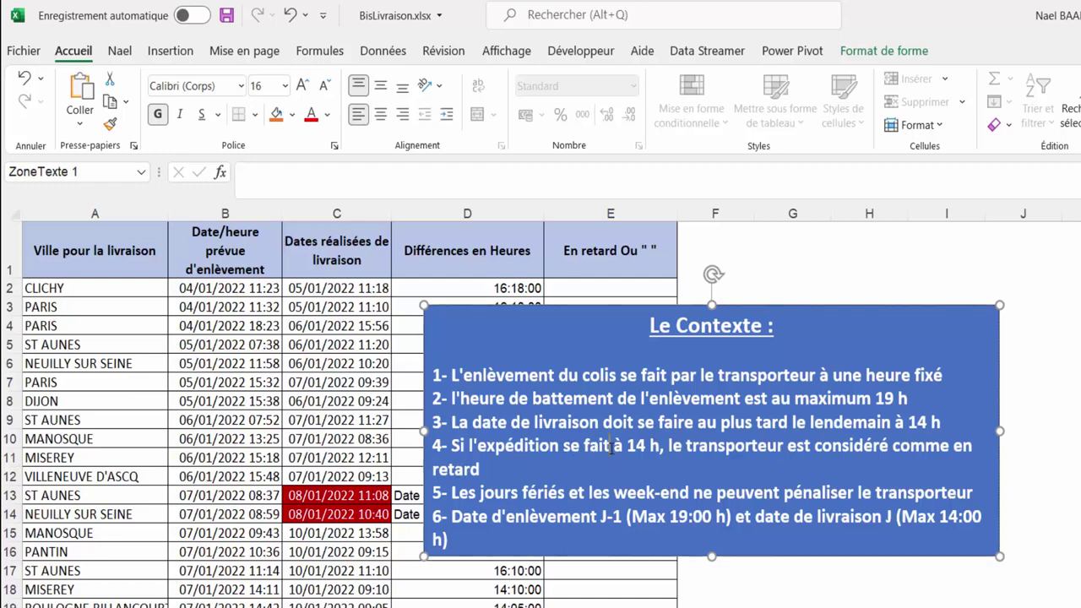
text(après)
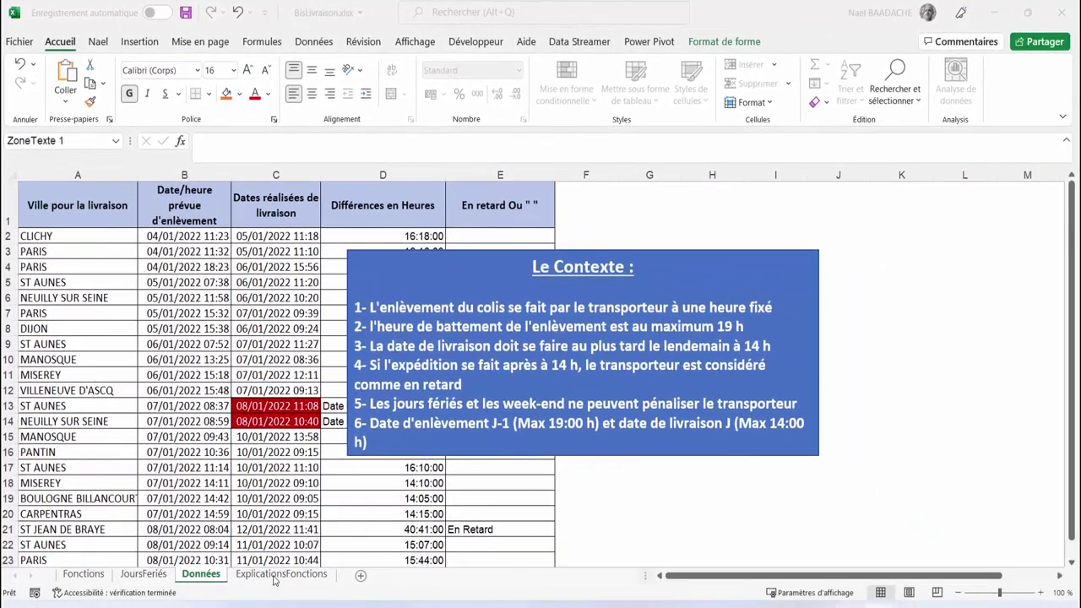
On ExplicationsFonctions, clear the weekday numbers and day names in B3:C12.
click(282, 574)
click(106, 203)
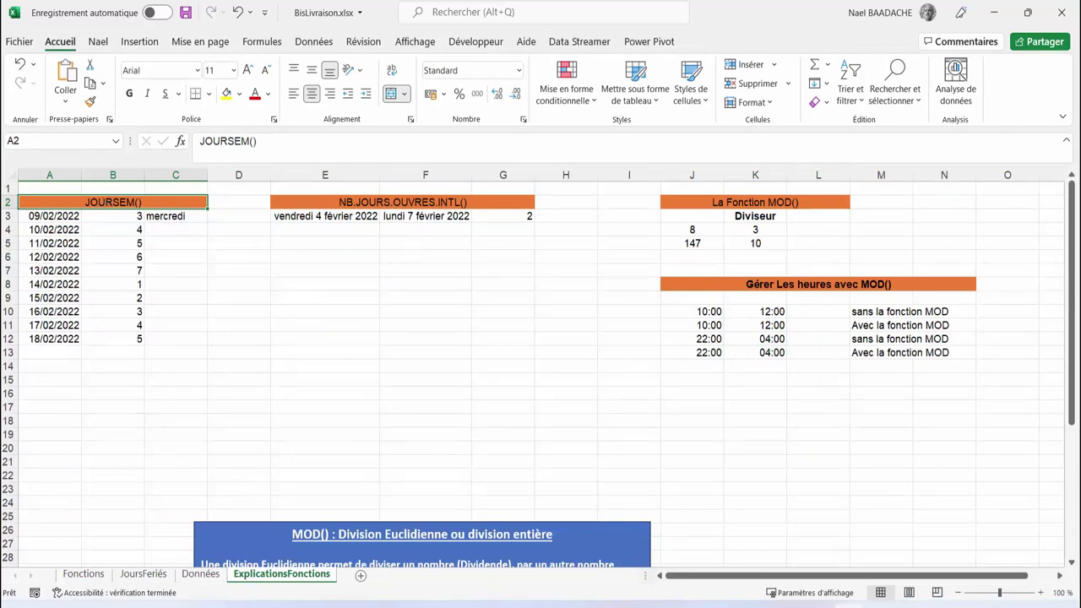
click(135, 216)
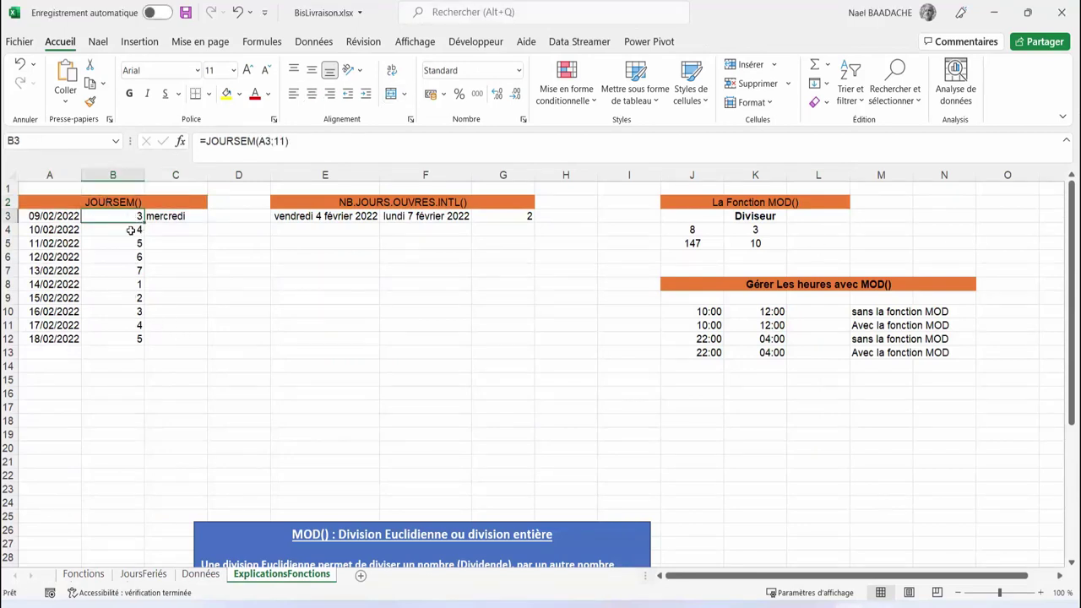
drag(131, 230, 199, 338)
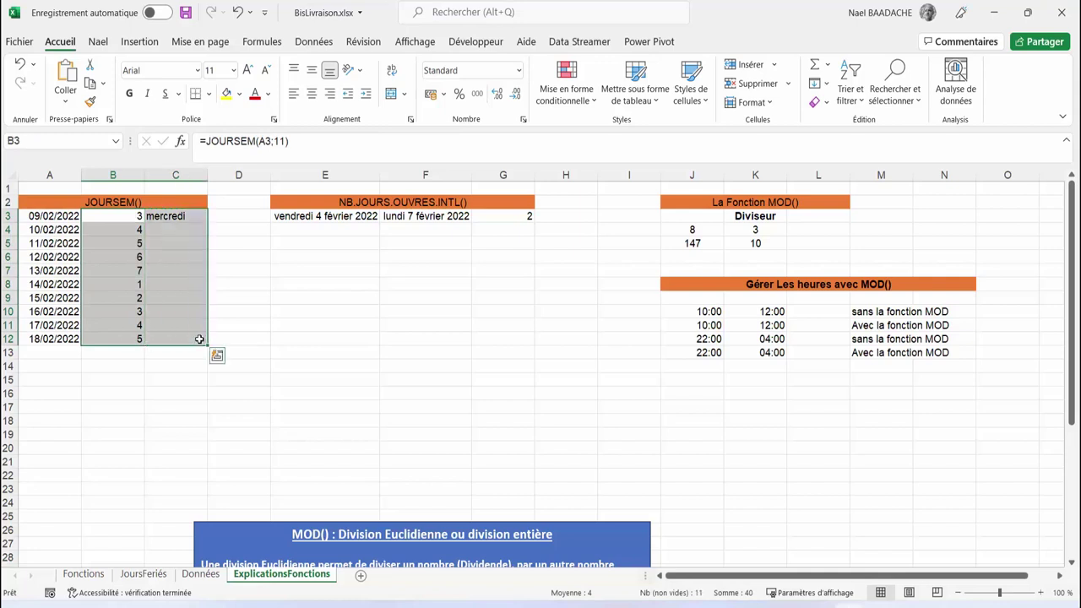
key(Delete)
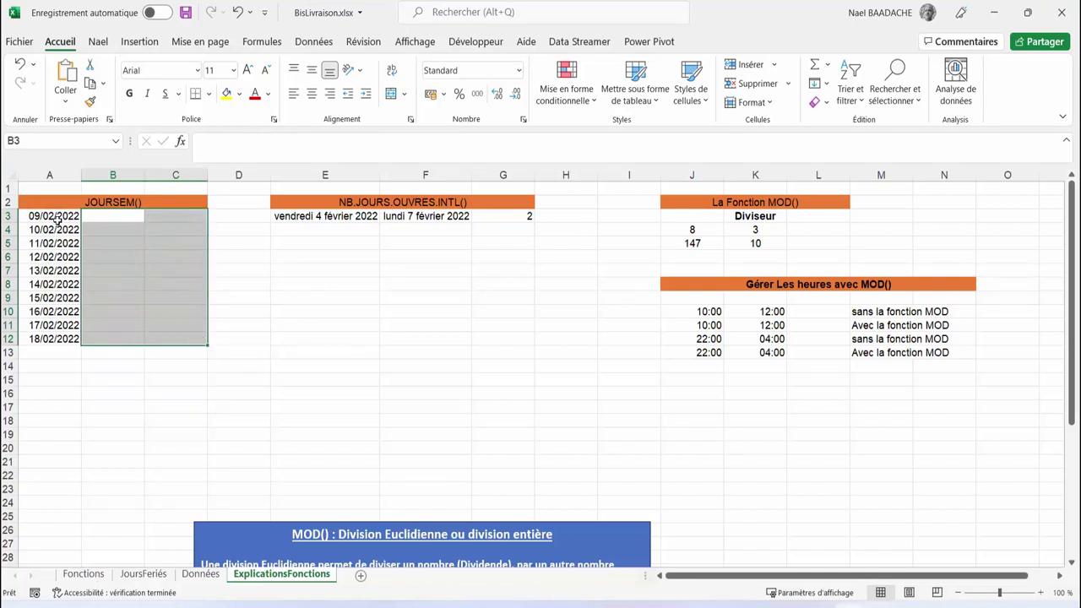
Enter =JOURSEM(A3;11) in B3, returning 3 for 09/02/2022.
click(57, 218)
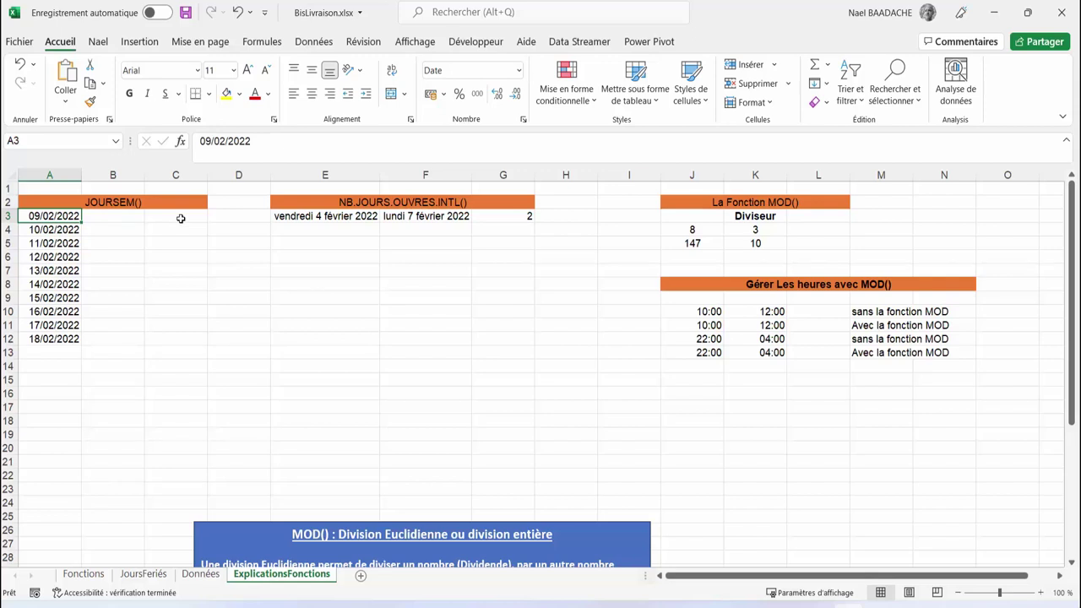
click(123, 218)
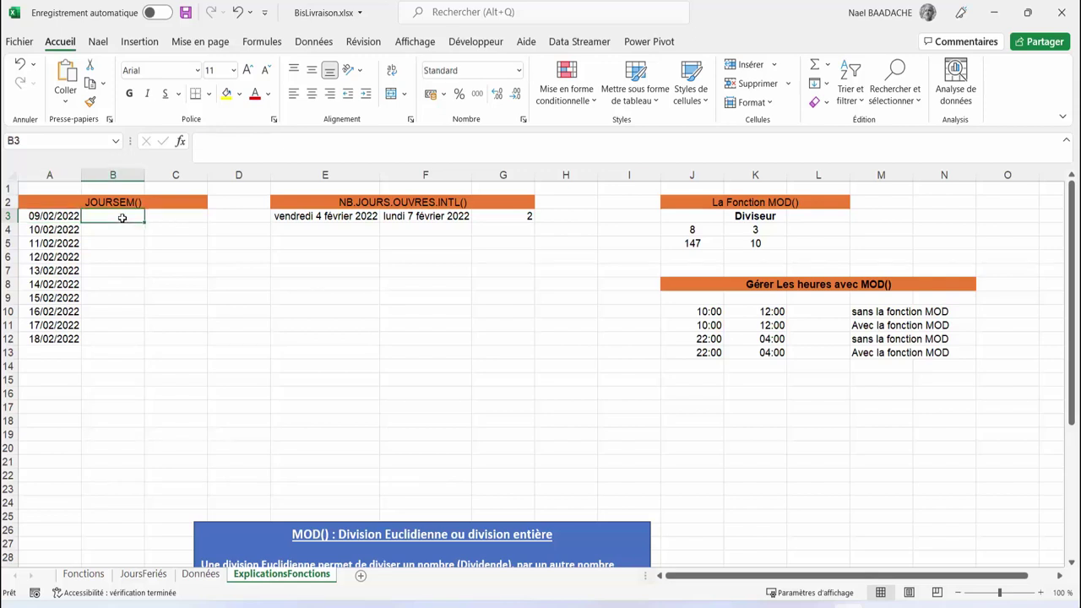
text(=jour)
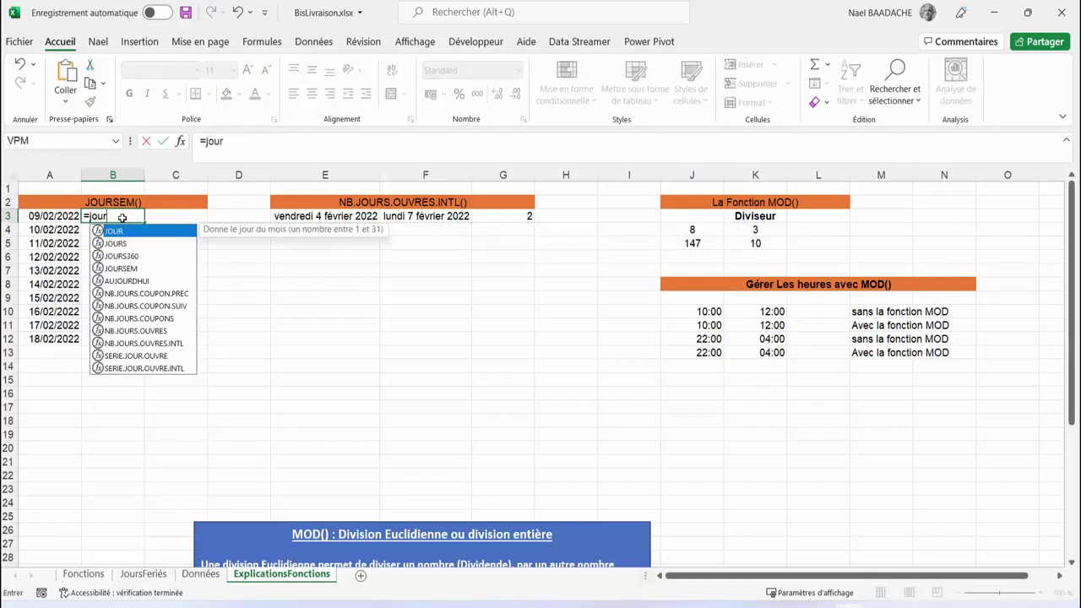
text(sem()
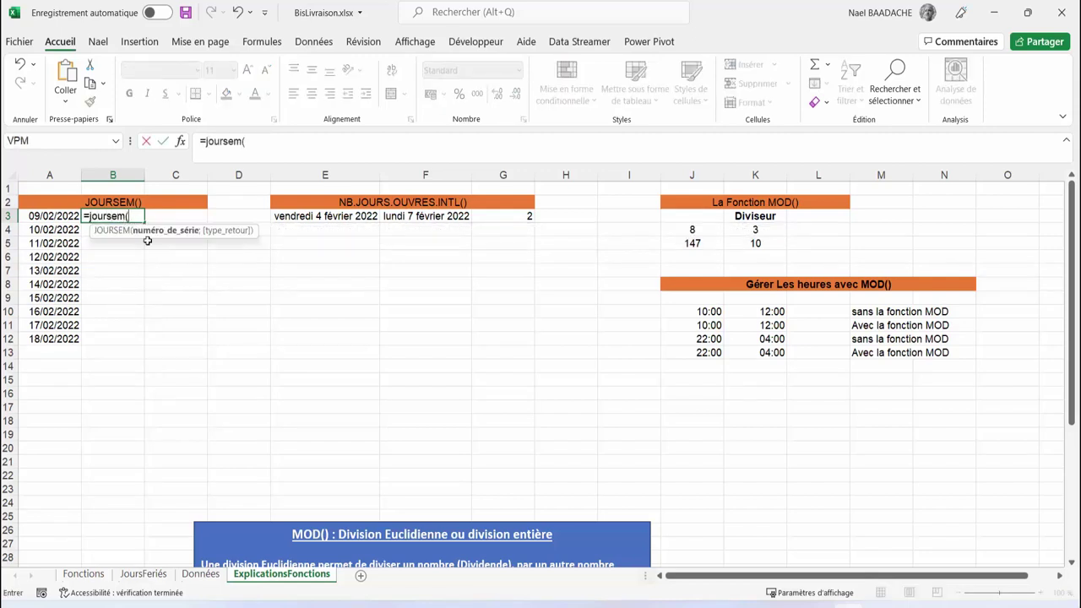
click(47, 215)
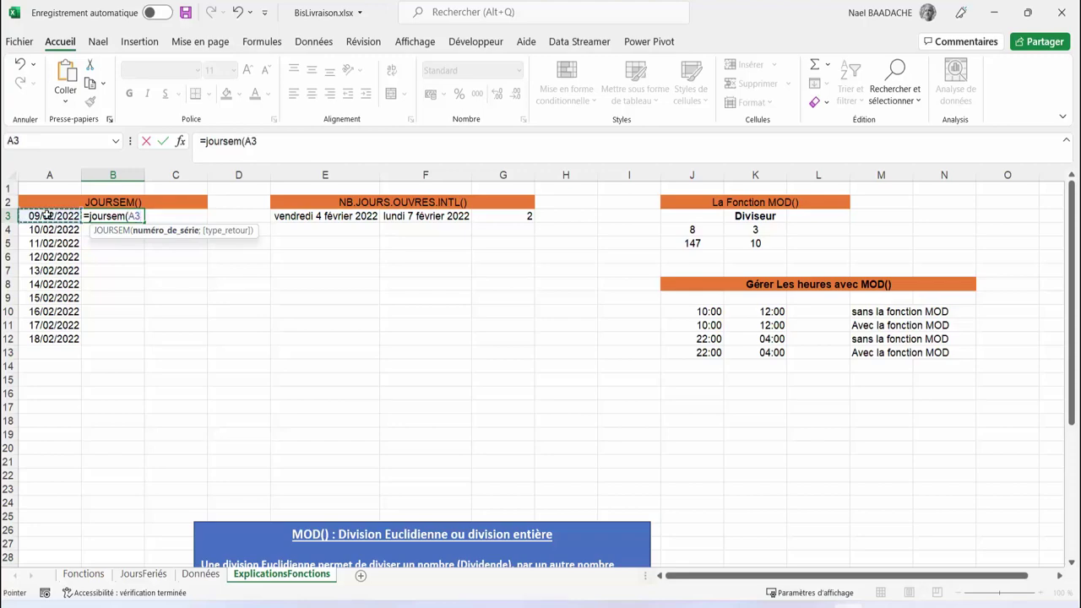
text(;)
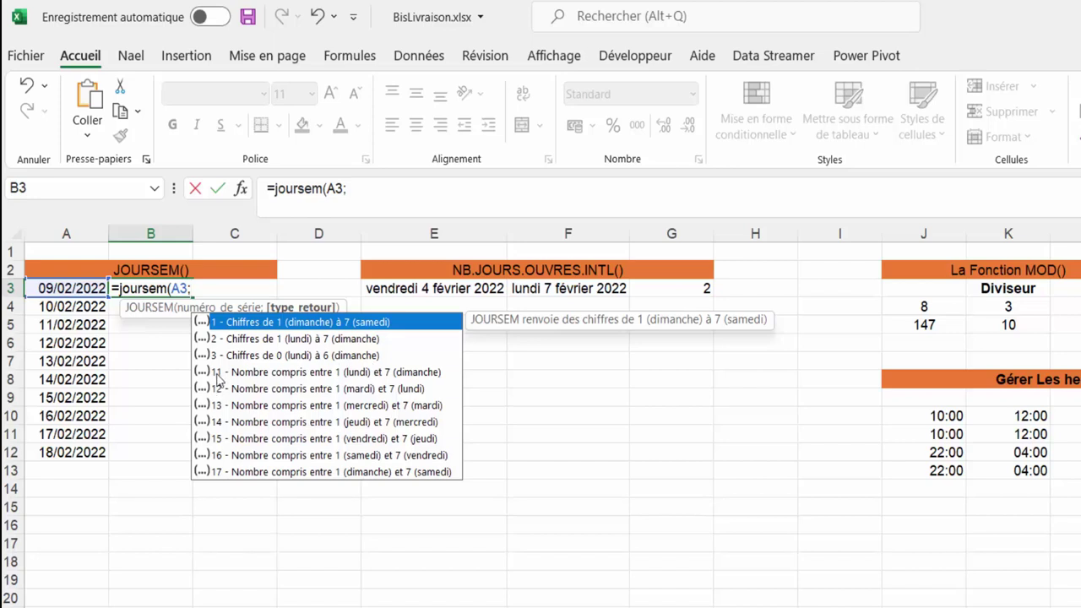
text(11)
text())
key(Return)
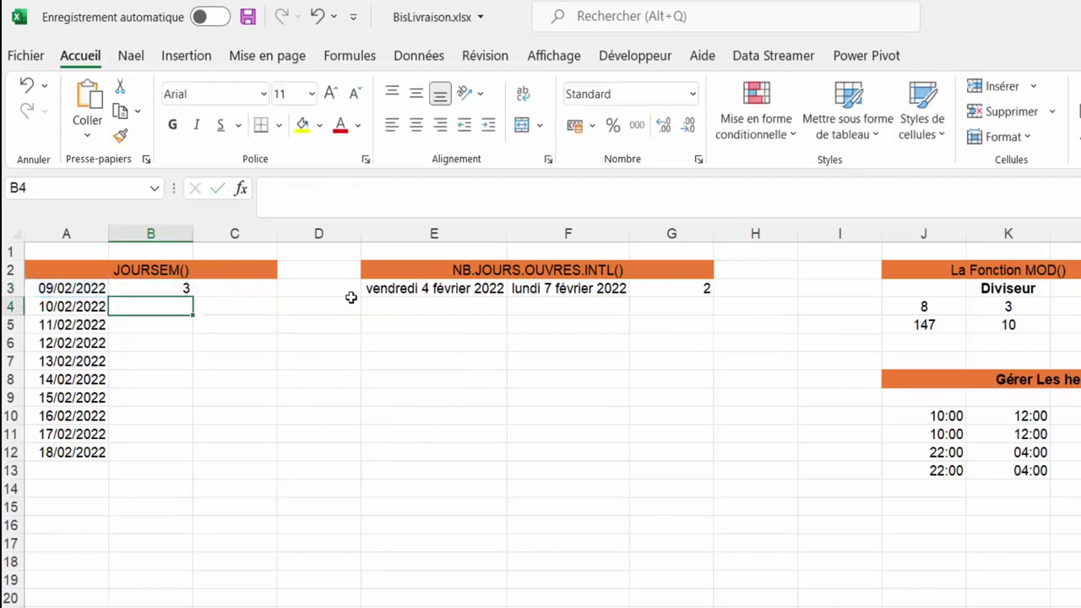
click(153, 290)
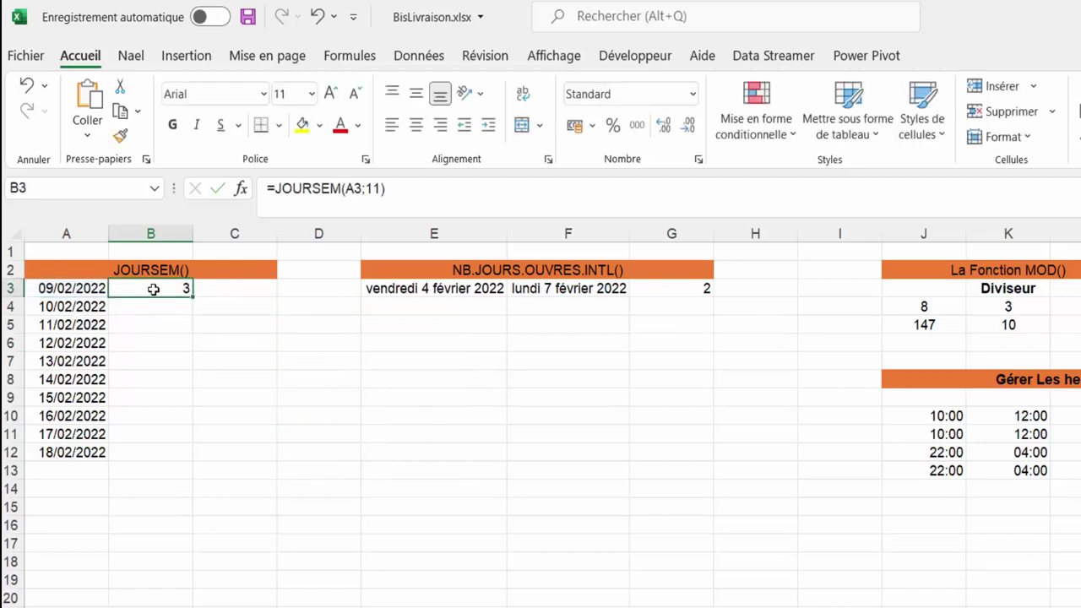
click(230, 294)
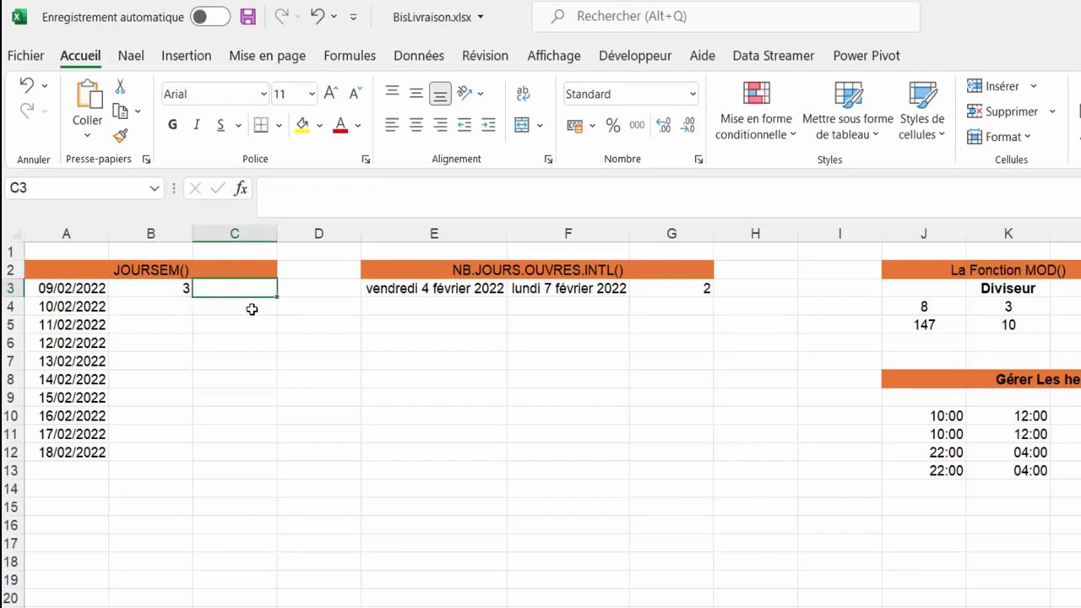
text(=texte)
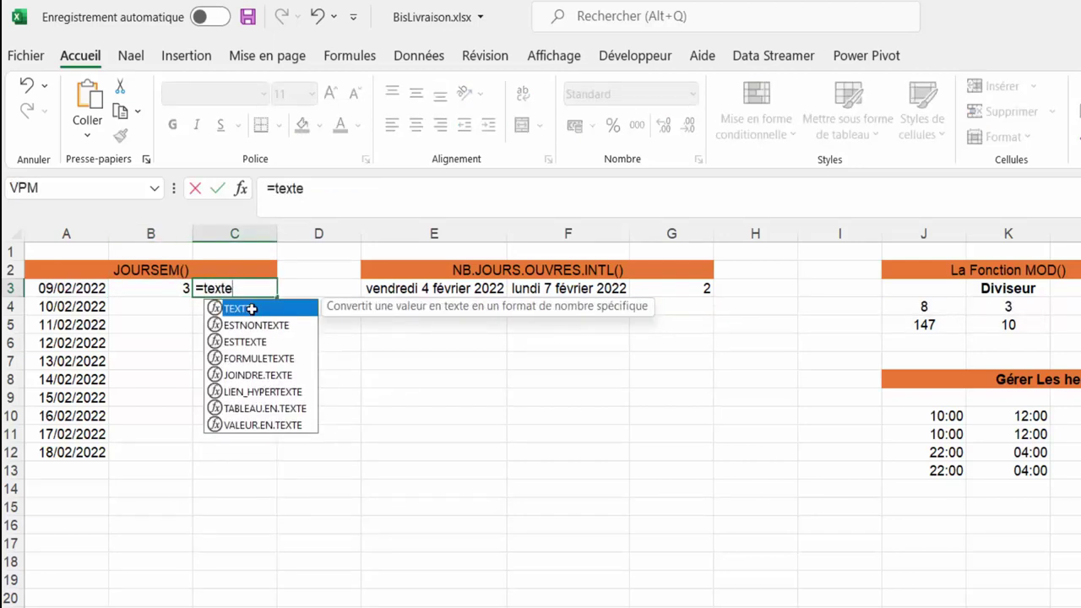
text(()
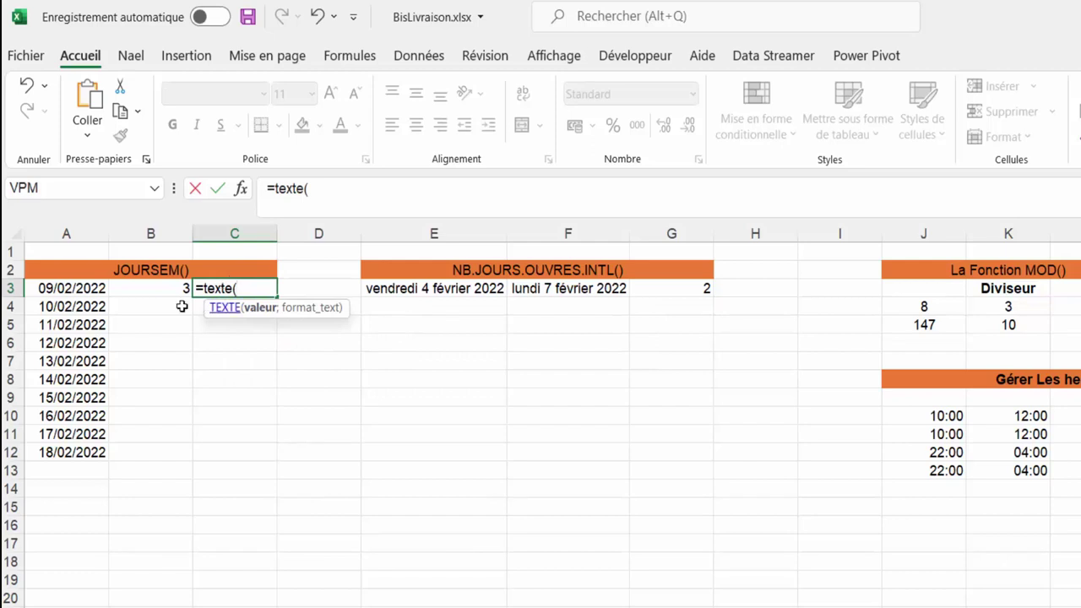
click(76, 288)
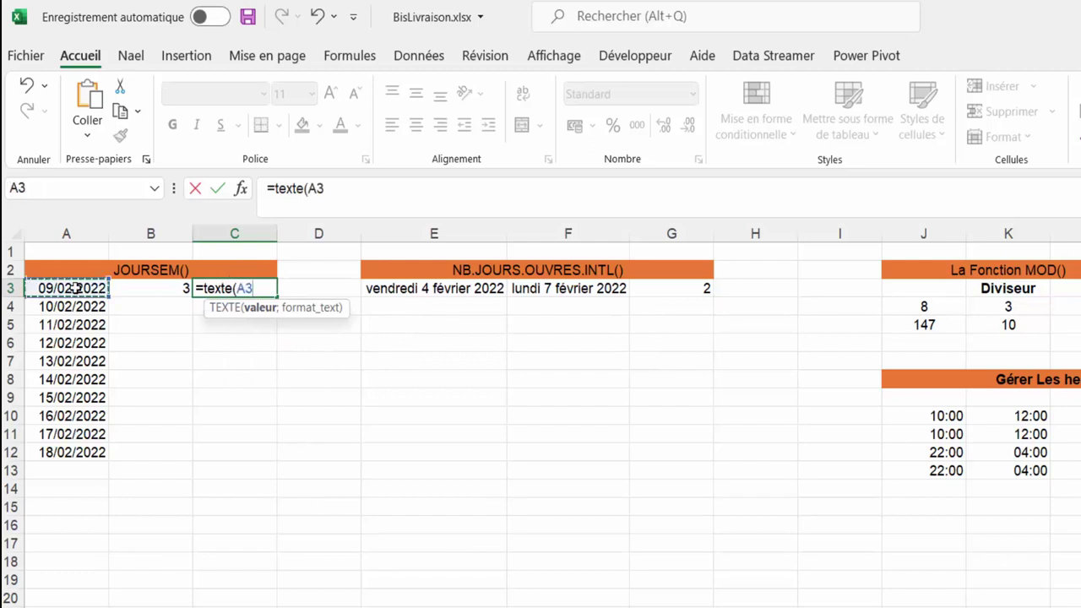
text(;")
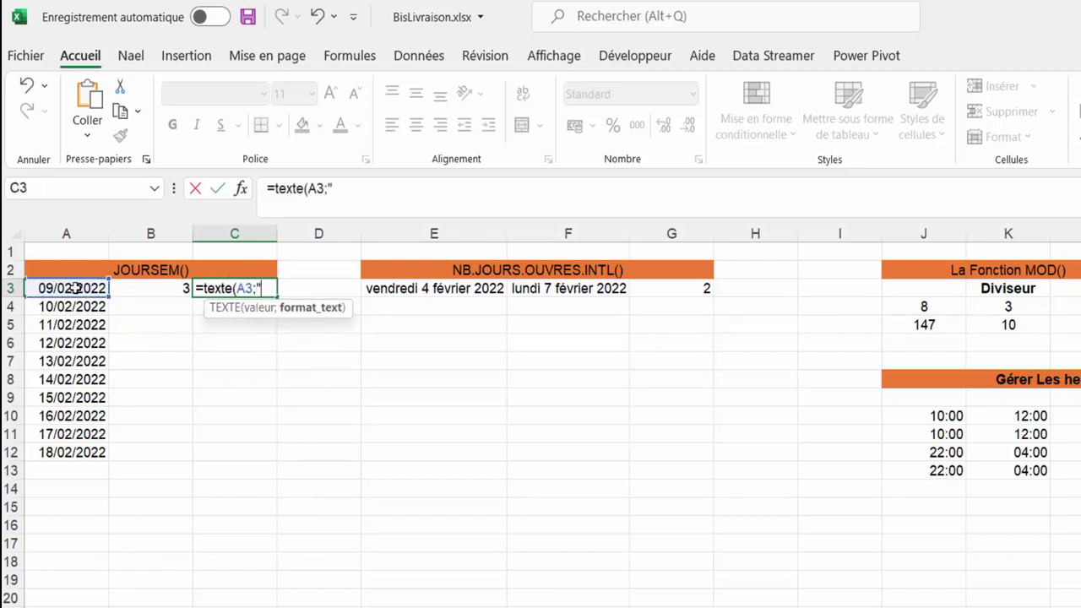
text(jjjj")
text())
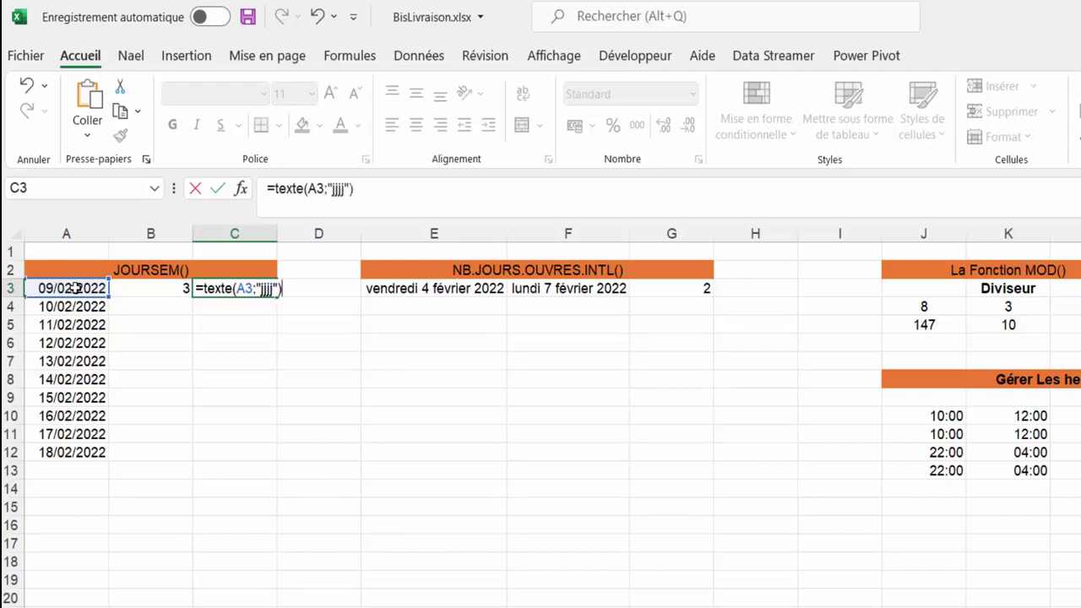
key(Return)
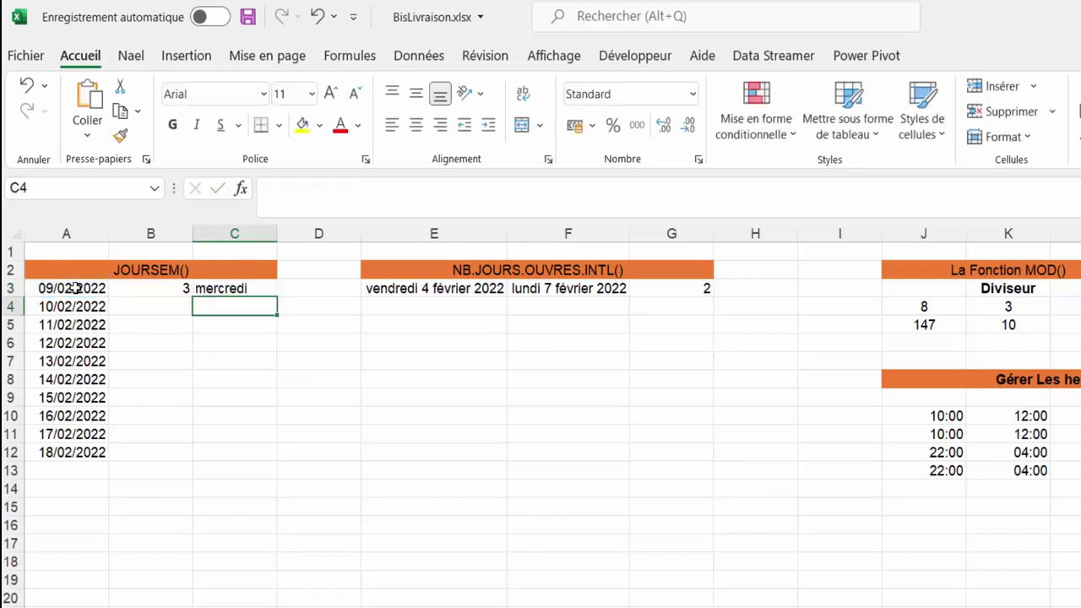
key(Up)
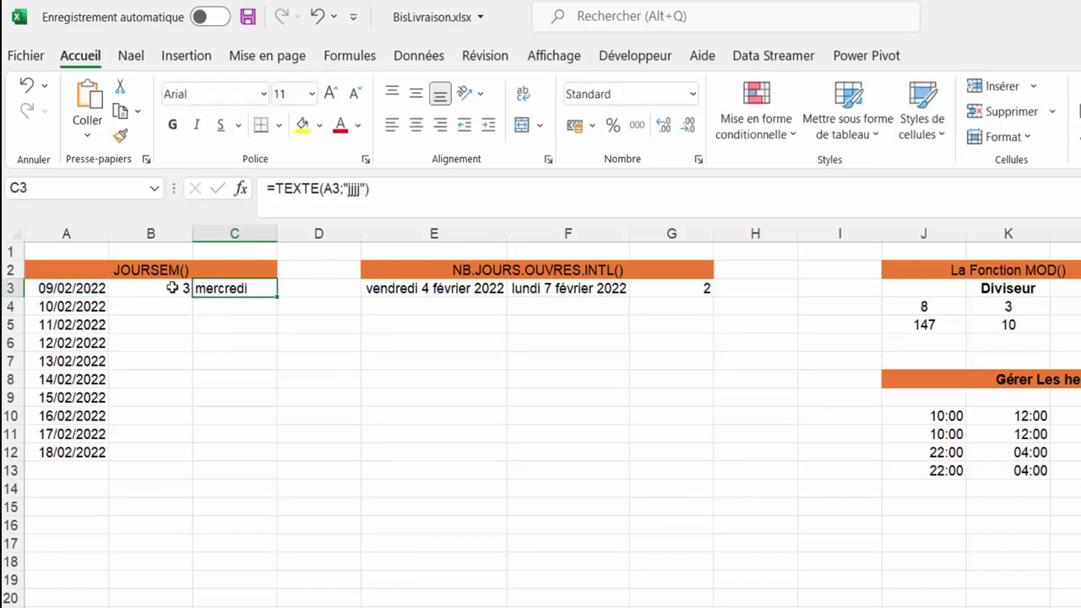
click(172, 287)
drag(193, 299, 191, 456)
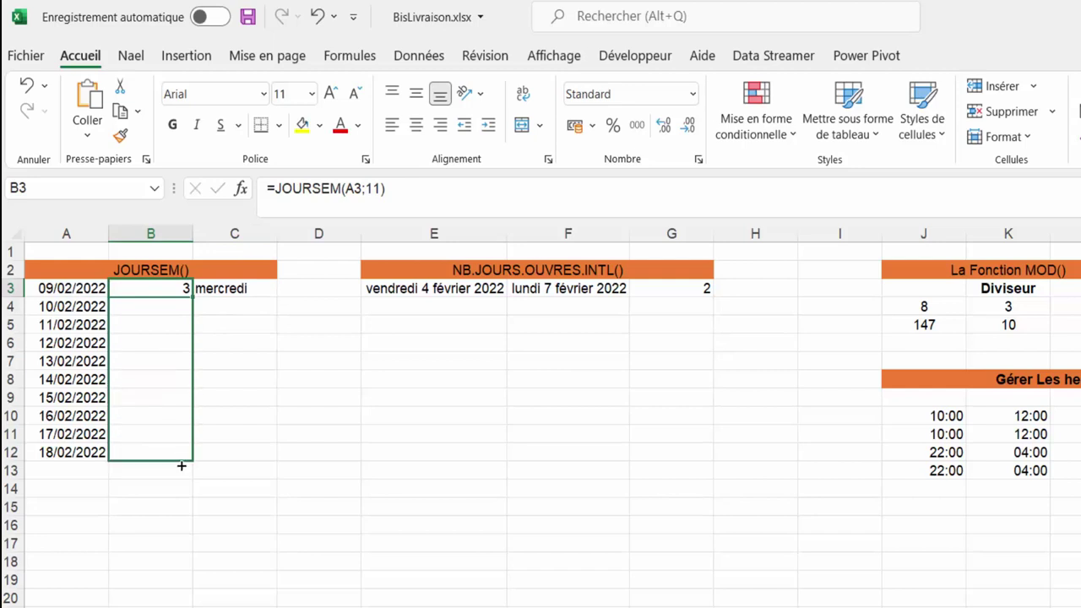
click(247, 290)
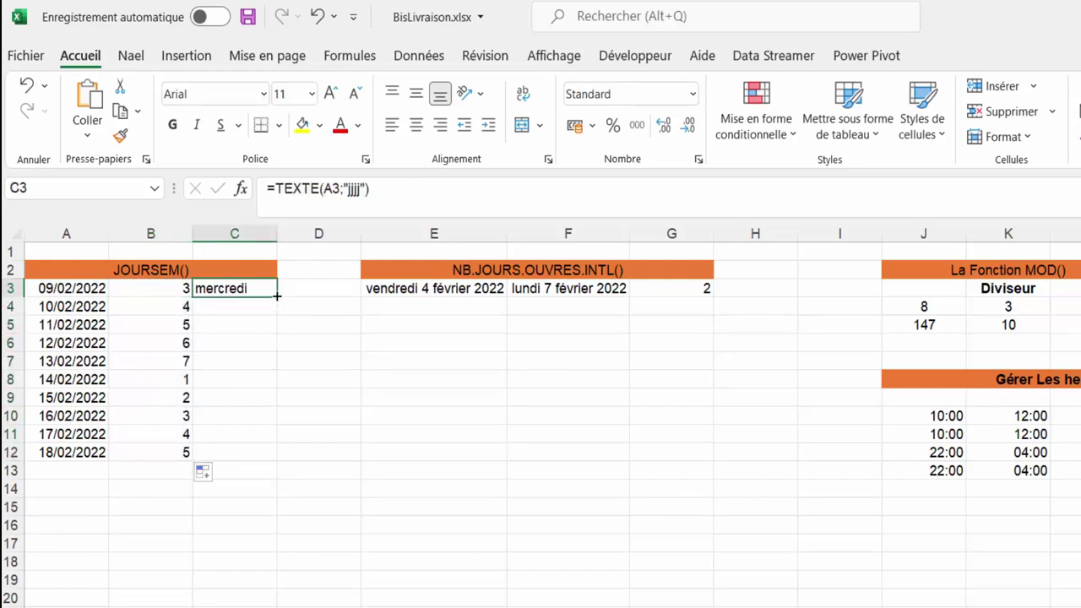
drag(278, 295, 262, 459)
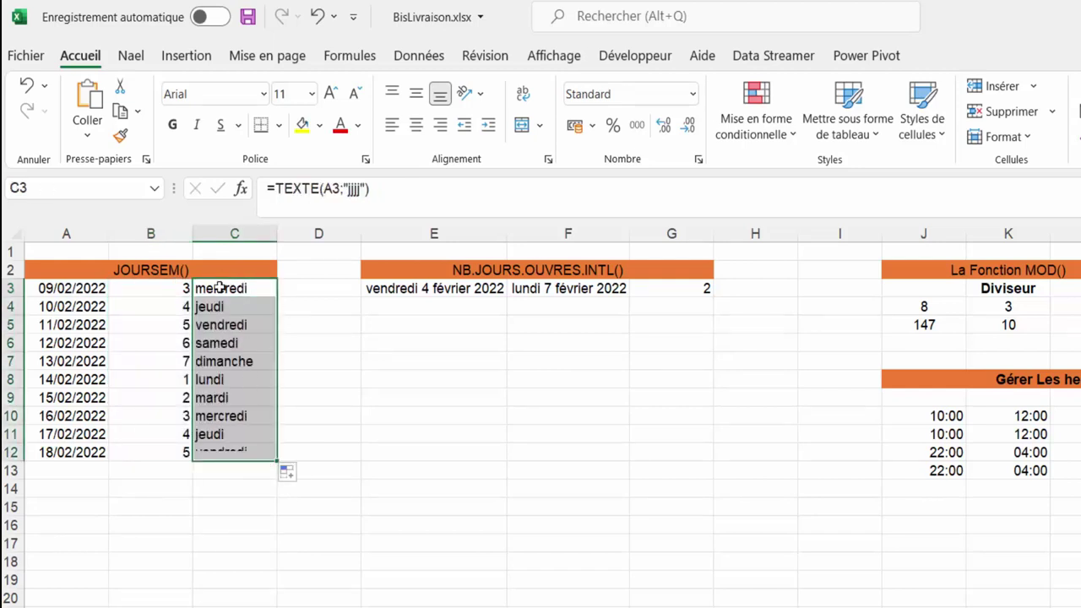
click(174, 309)
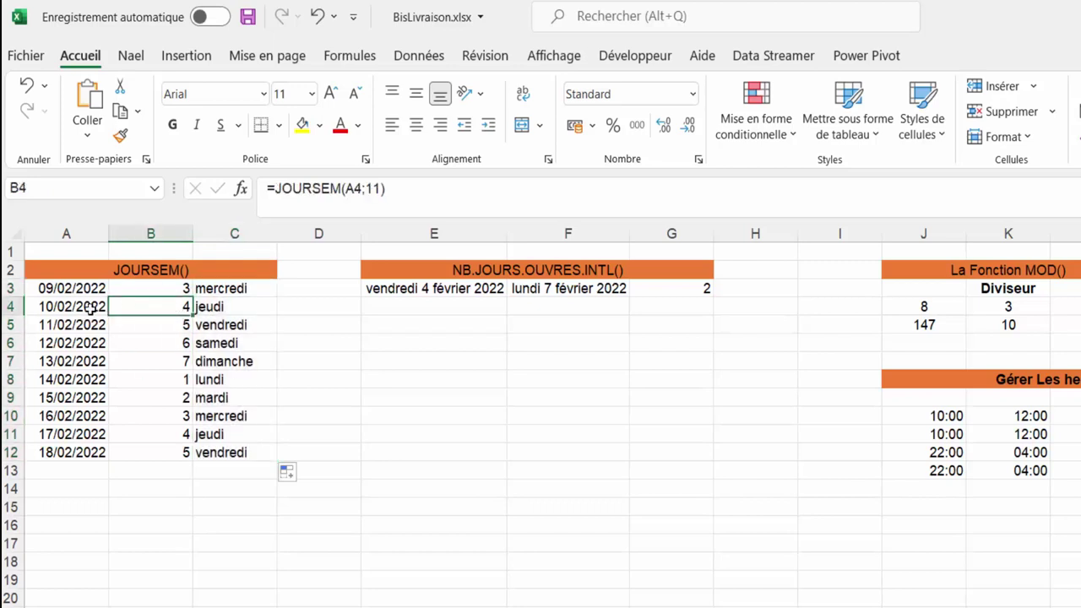
click(214, 309)
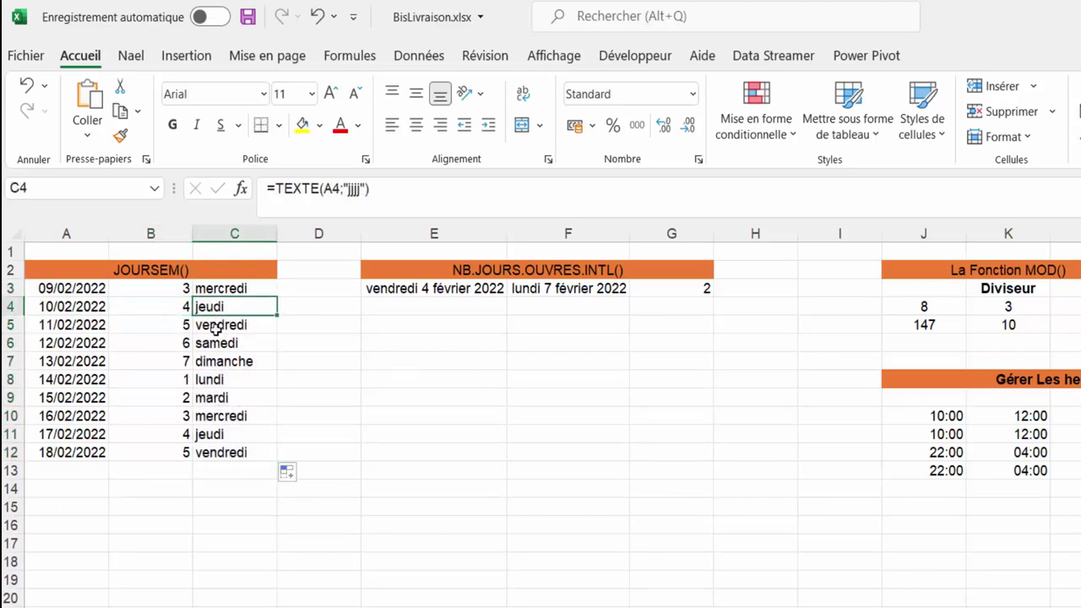
click(225, 288)
click(182, 290)
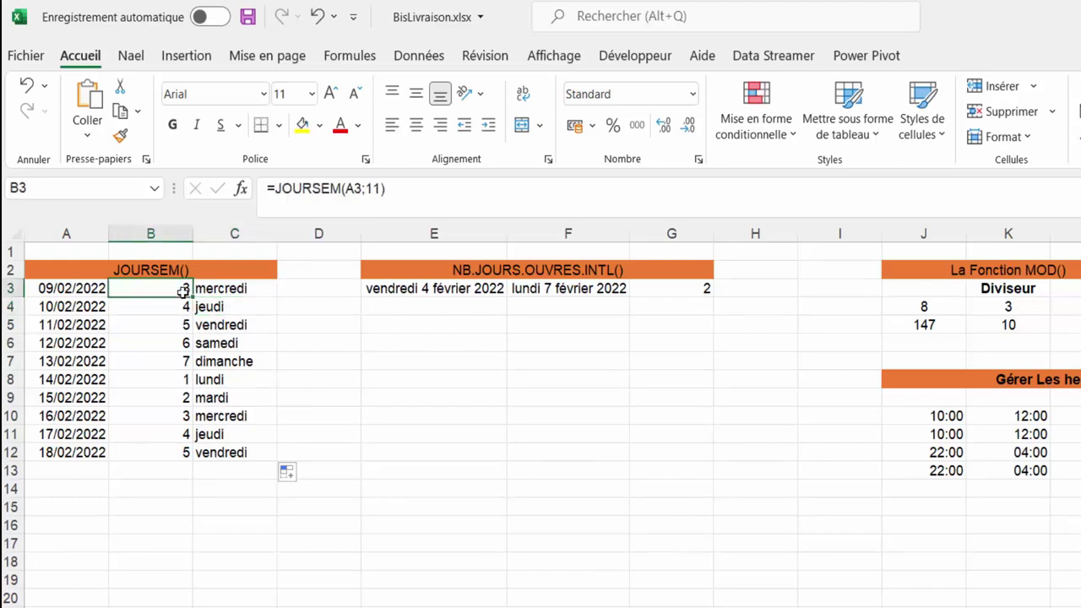
click(227, 289)
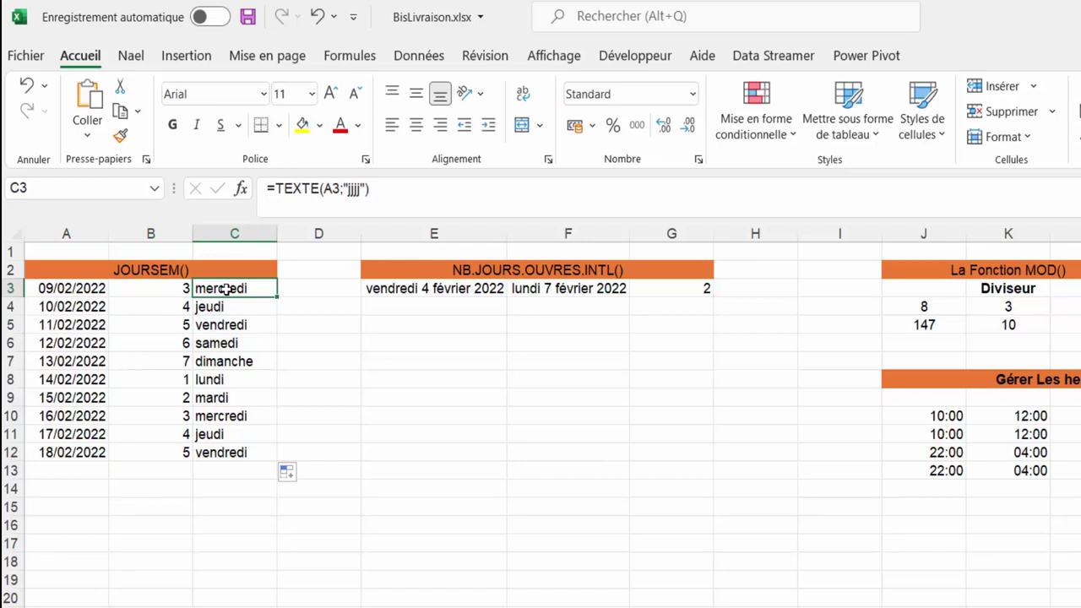
click(176, 293)
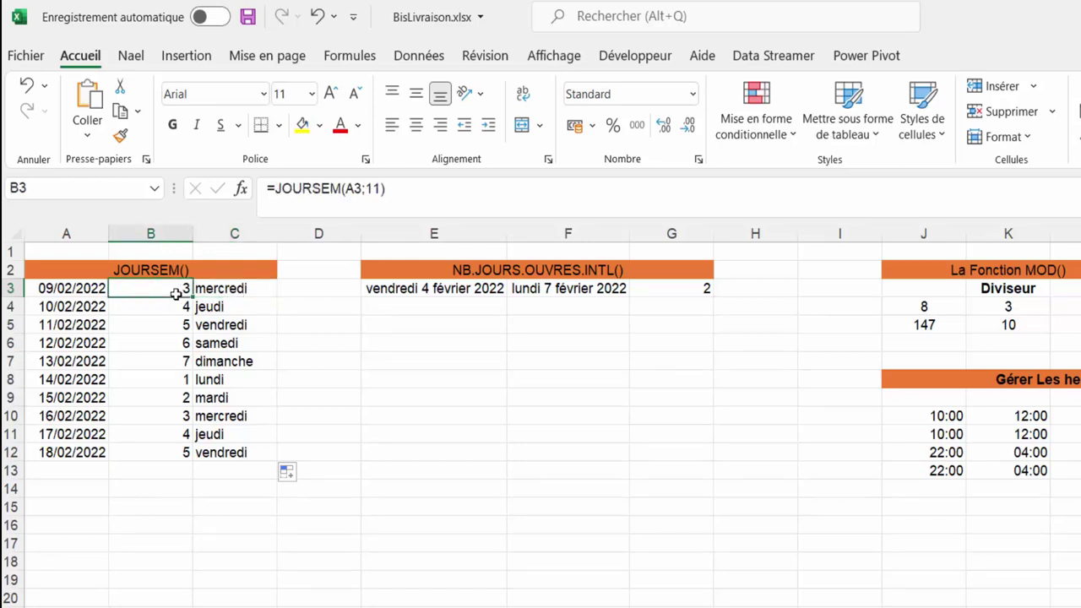
click(233, 291)
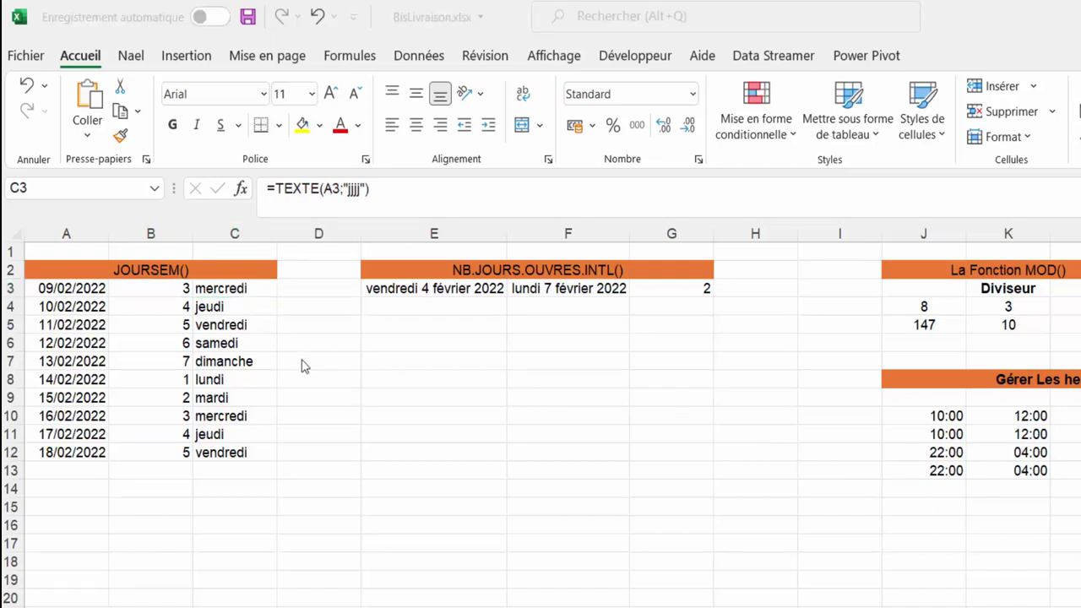
key(Right)
key(Right)
key(Right)
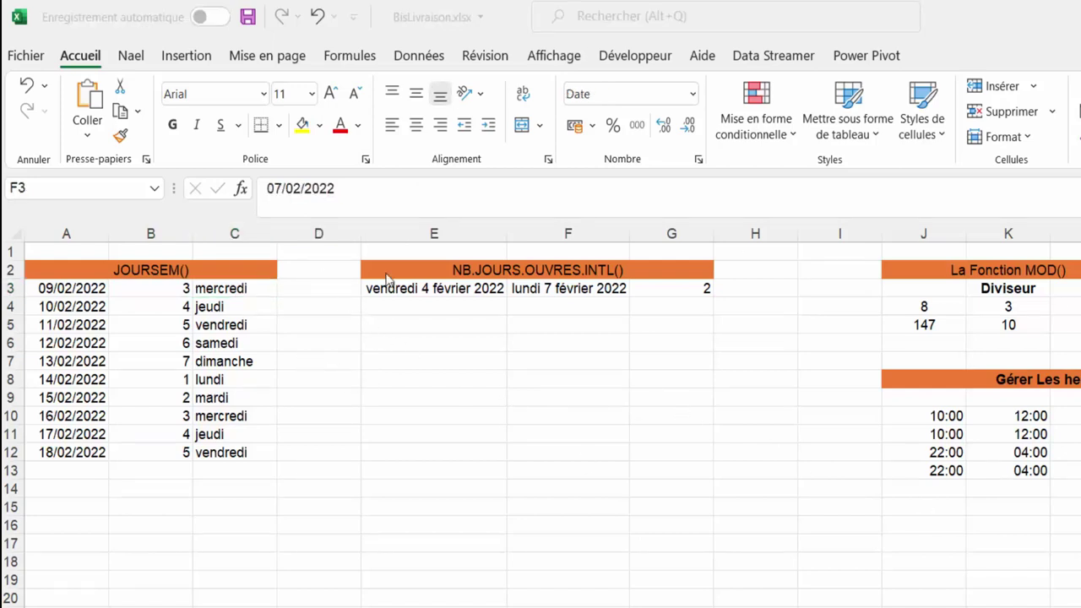
click(471, 266)
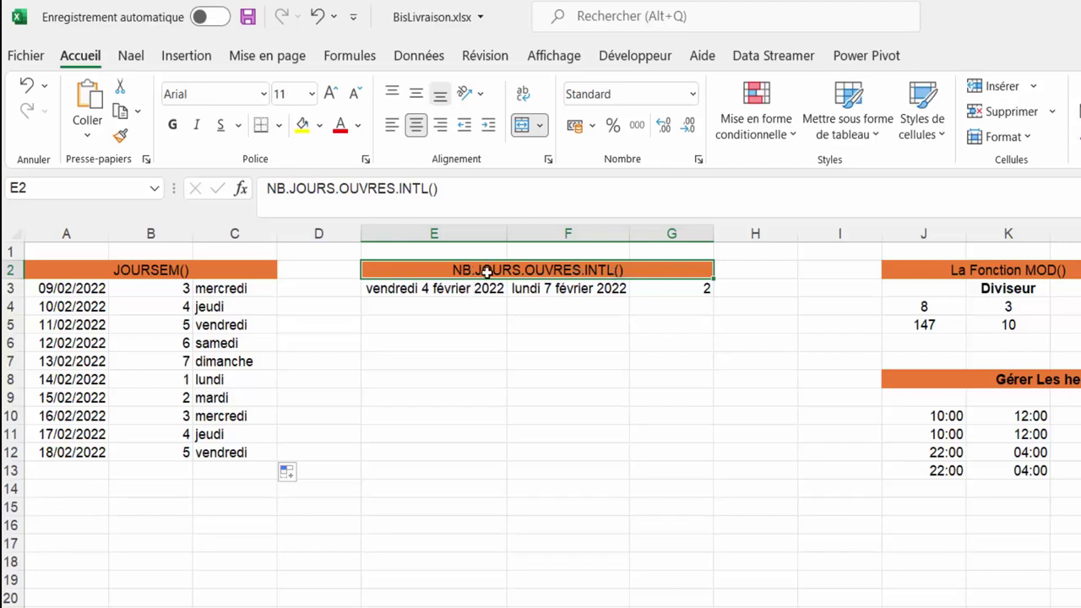
click(668, 290)
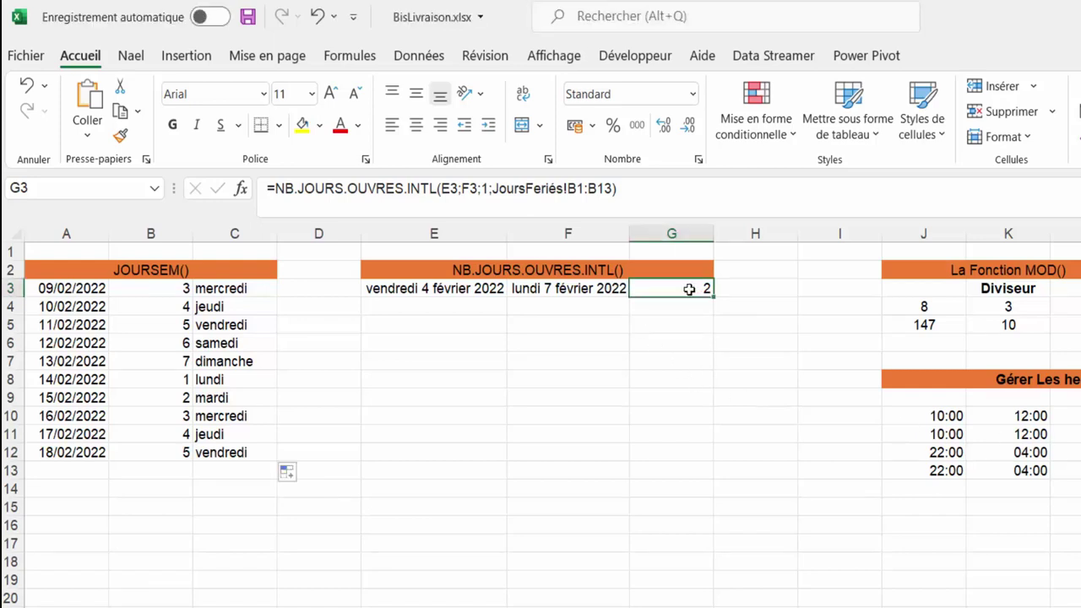
Start G3's NB.JOURS.OUVRES.INTL formula with start date E3, end date F3 and Saturday–Sunday weekends.
key(Delete)
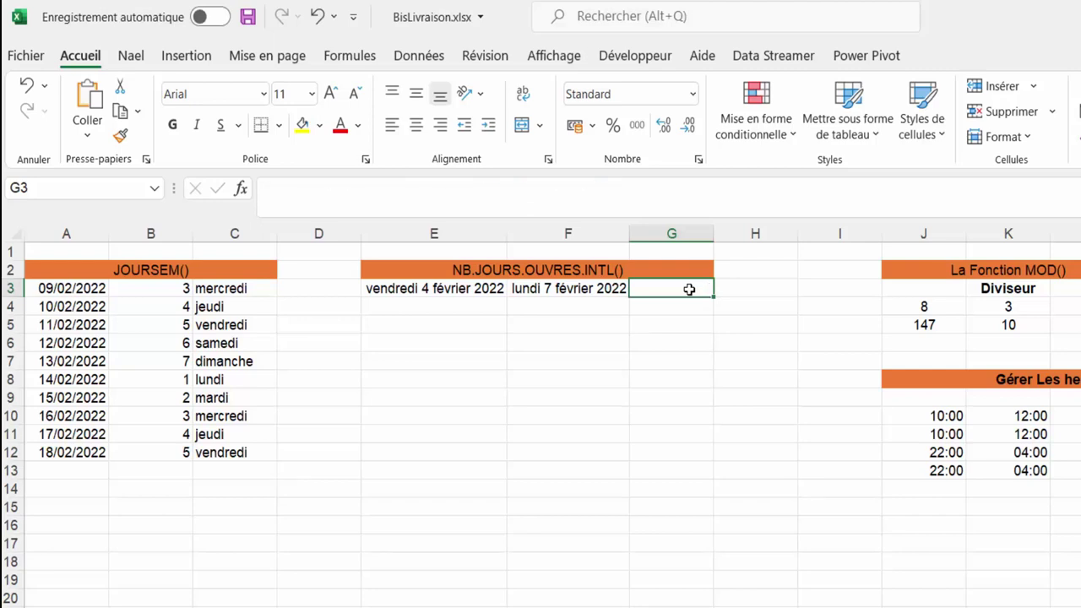
text(=nb)
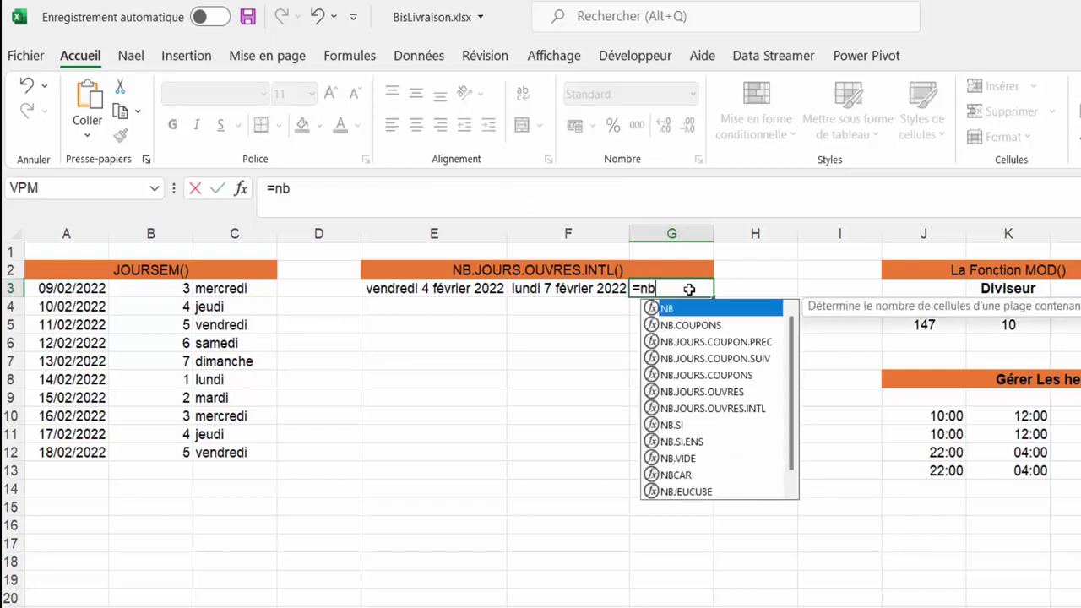
text(.jours)
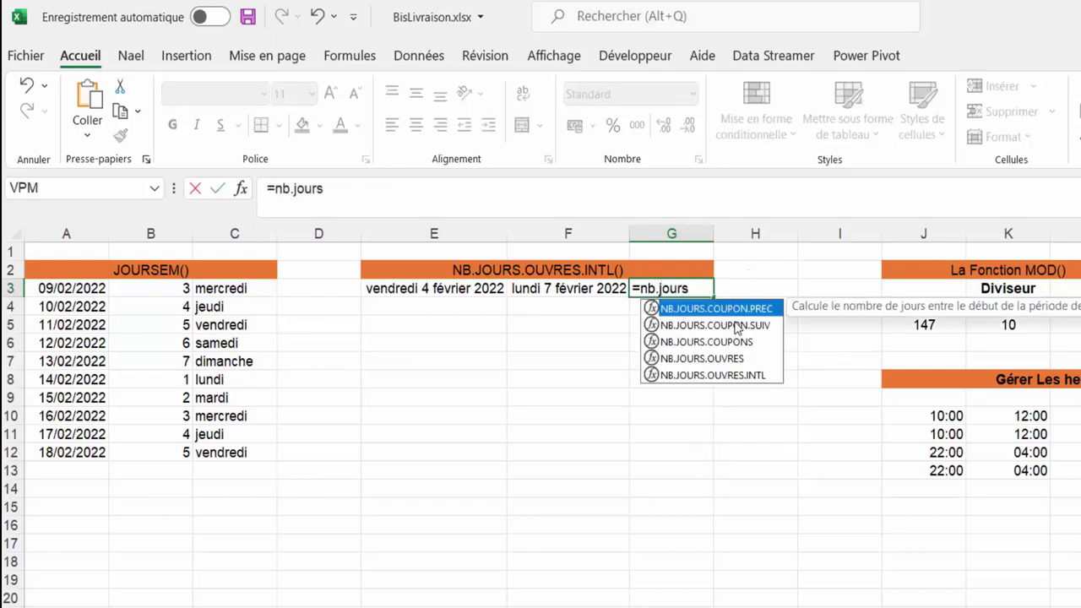
double_click(718, 375)
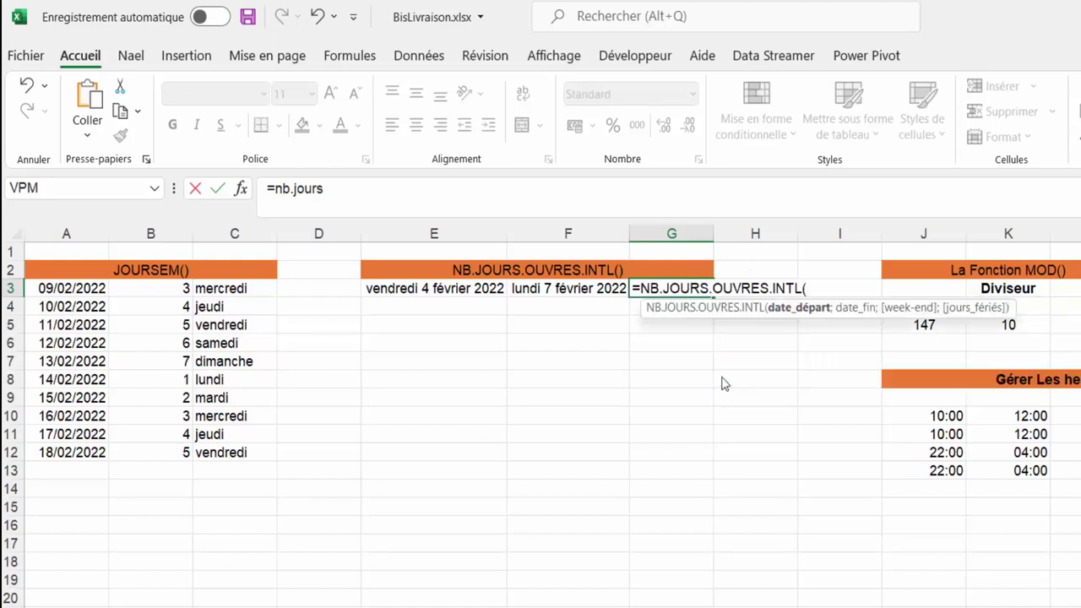
drag(789, 316, 720, 347)
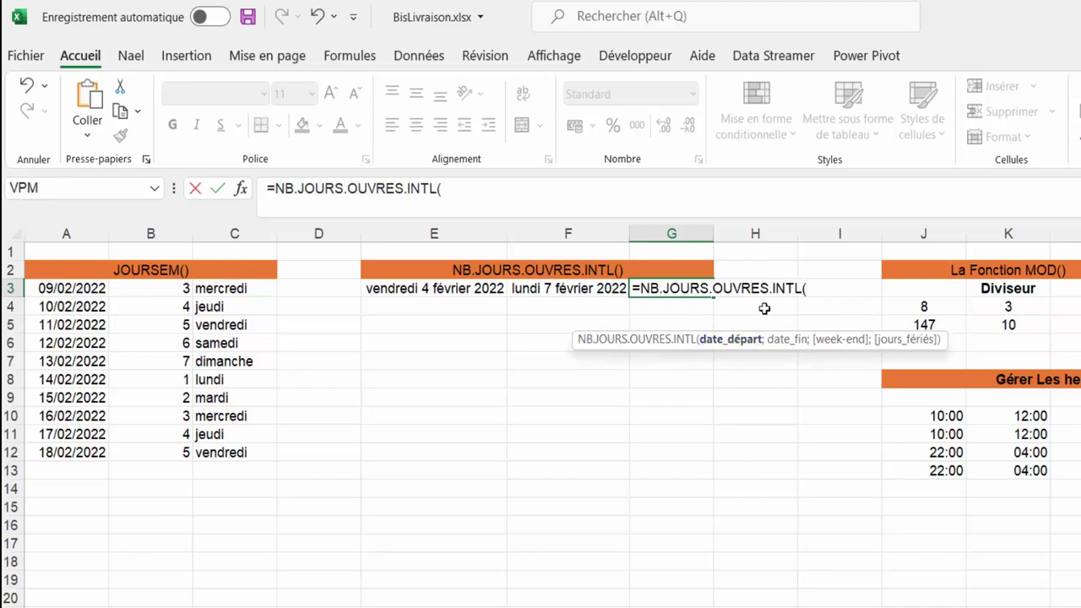
click(416, 289)
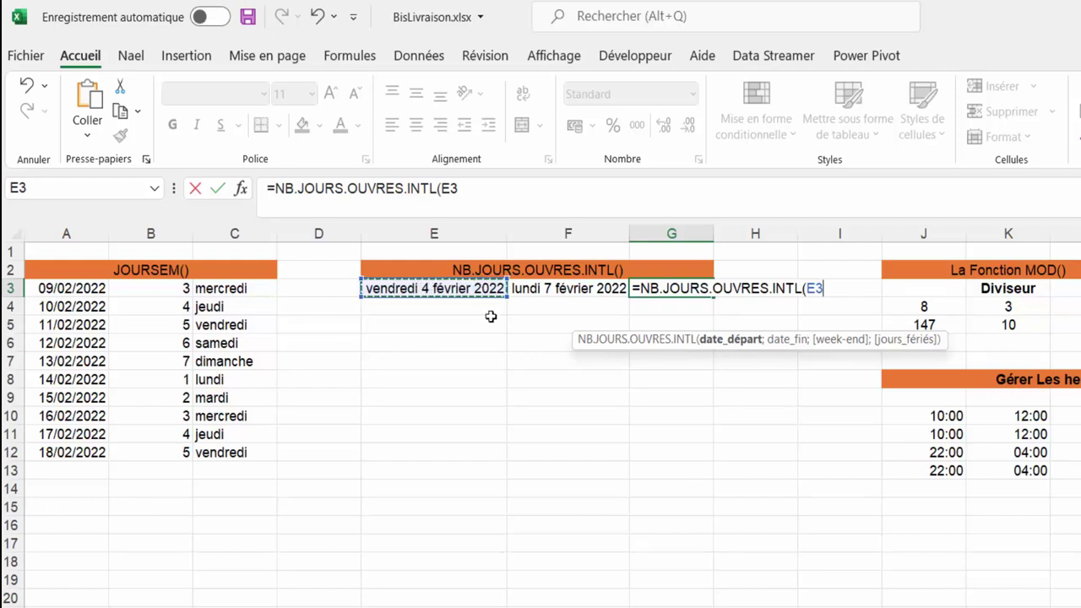
text(;)
click(550, 288)
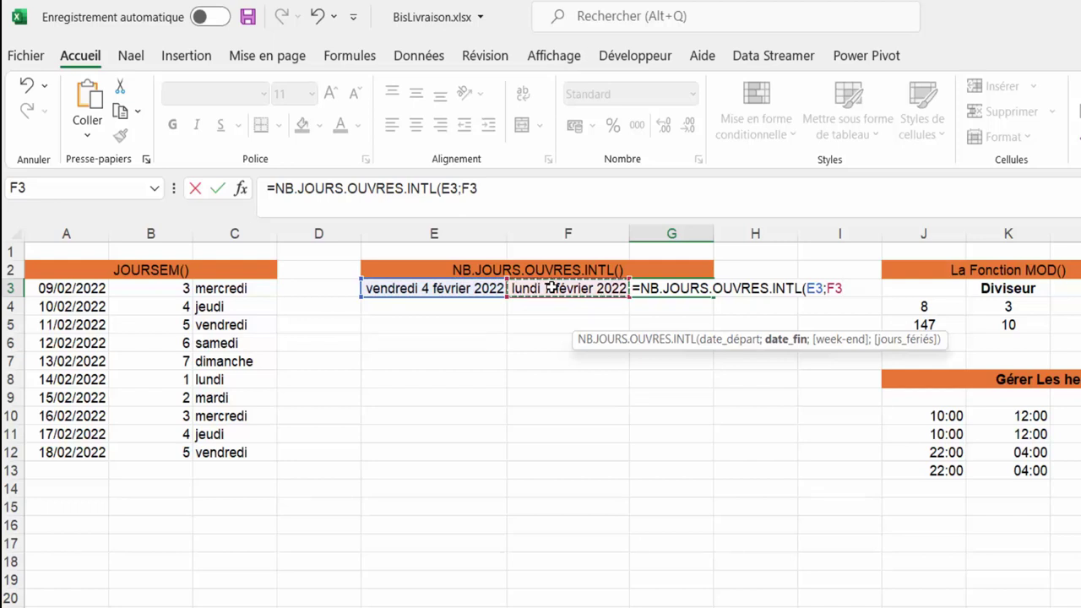
text(;1)
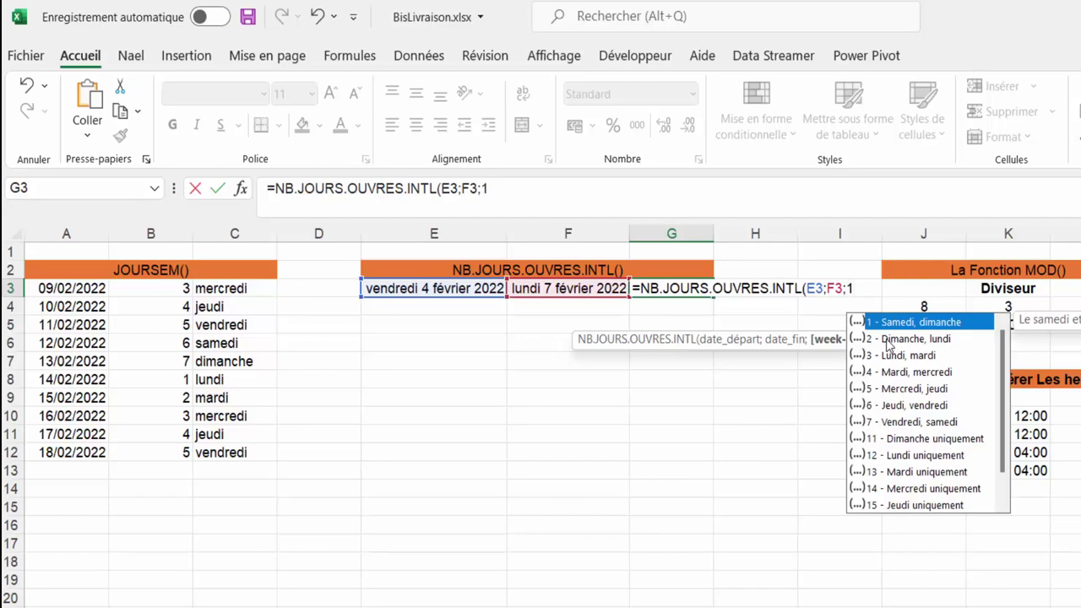
text(;)
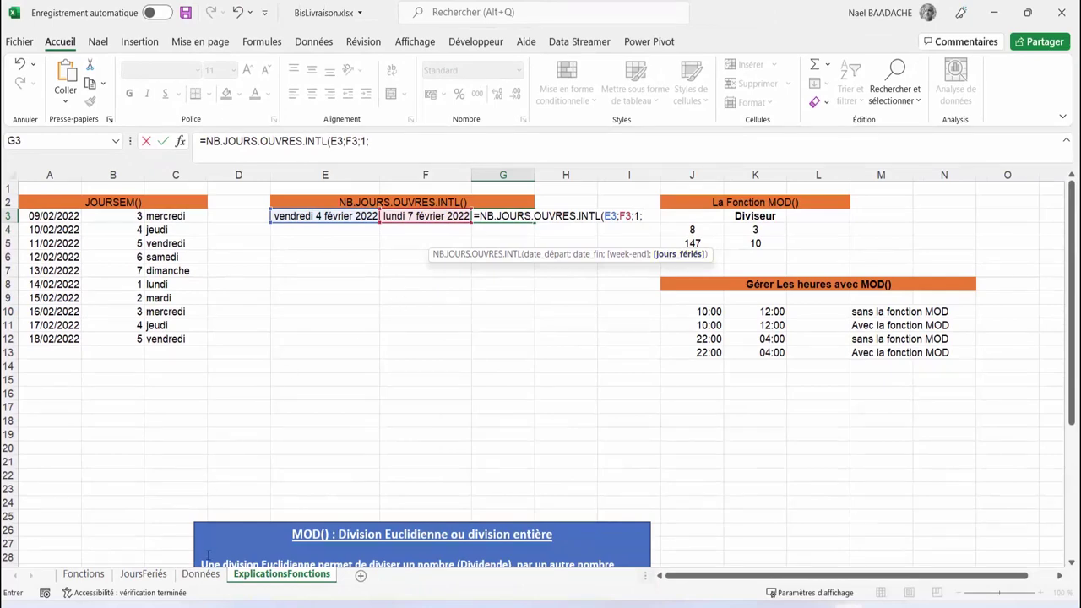
Use the JoursFeriés holiday dates B1:B13 as the holidays argument and confirm the formula.
click(144, 575)
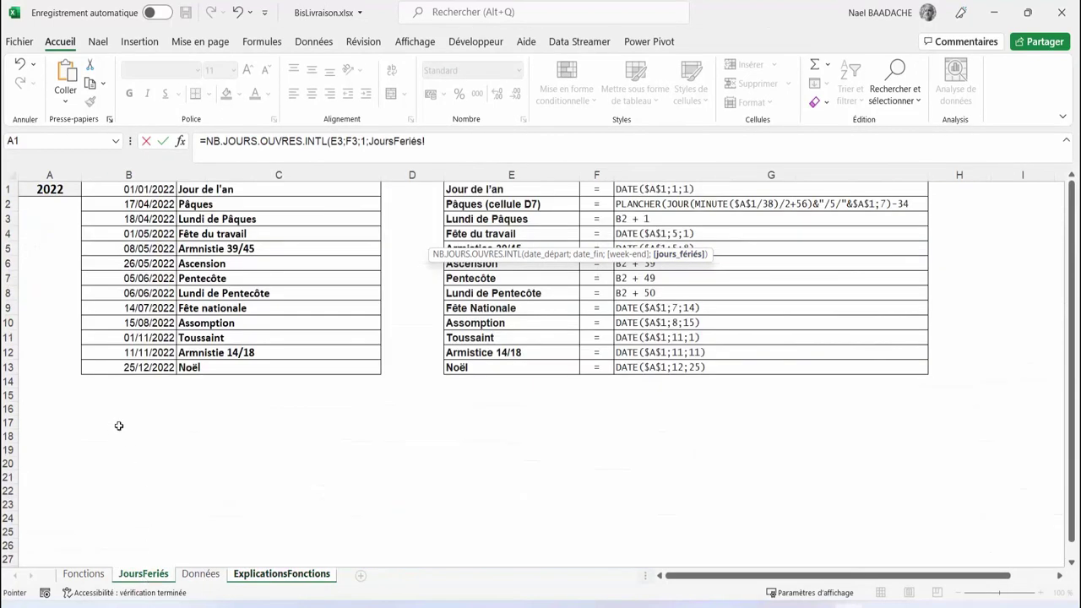
mouse_move(143, 190)
mouse_down()
mouse_move(141, 380)
mouse_move(141, 369)
mouse_up()
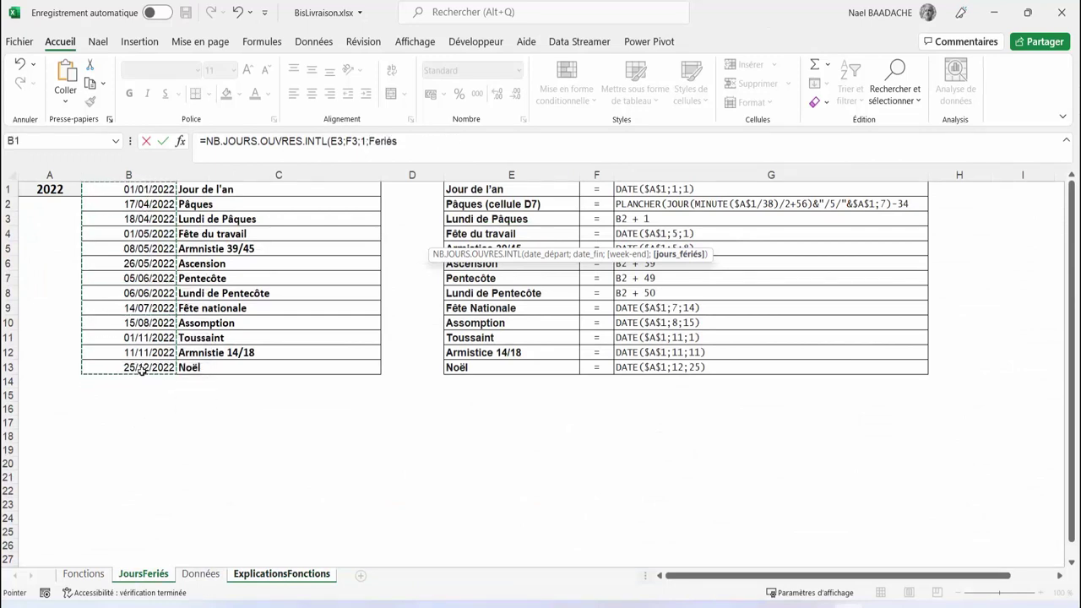
text())
key(Return)
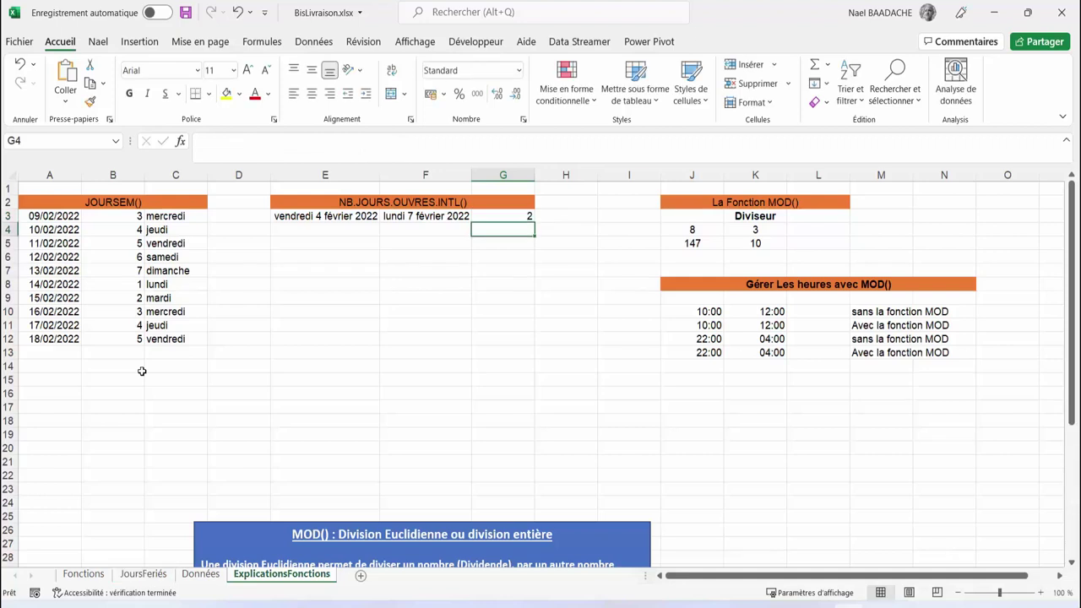
Check G3's result of 2 against the dates in E3 and F3.
click(521, 214)
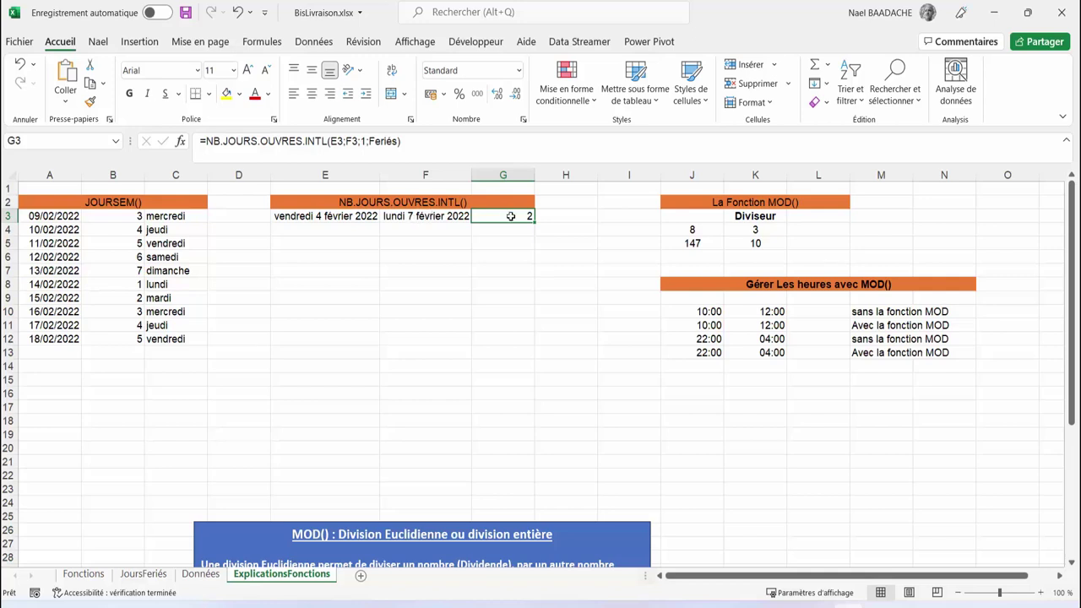
click(307, 216)
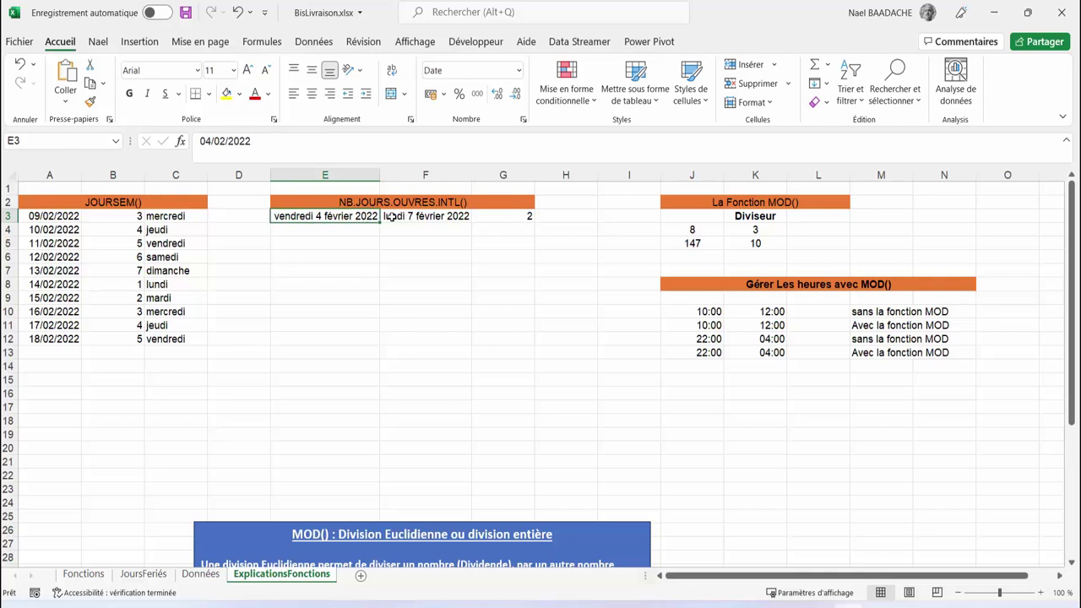
click(390, 217)
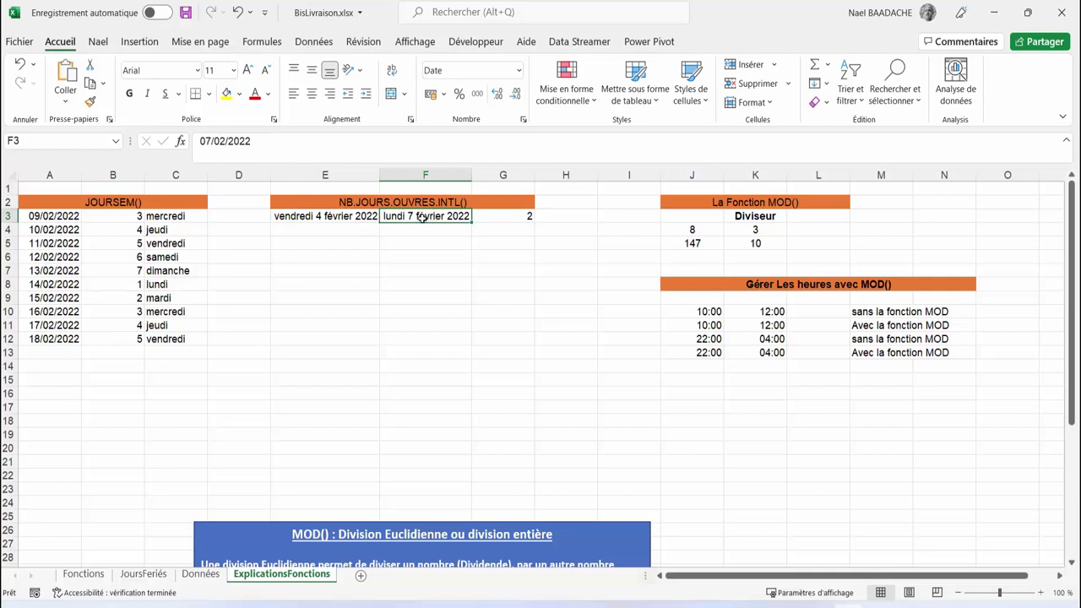
click(317, 218)
click(412, 217)
click(517, 217)
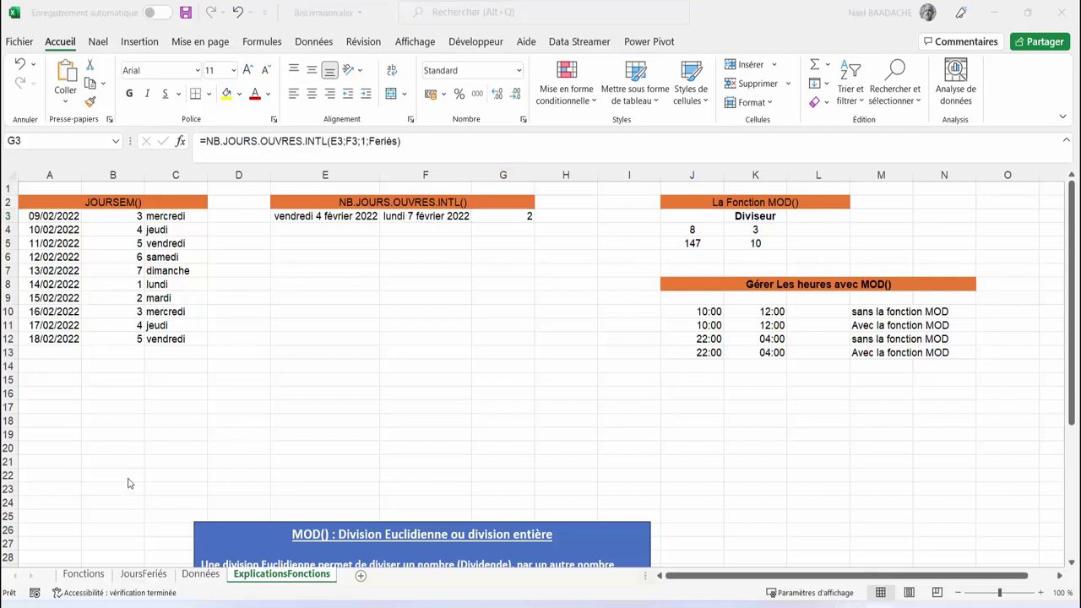
On JoursFeriés, select the holiday dates B1:B13 named Feriés.
click(145, 578)
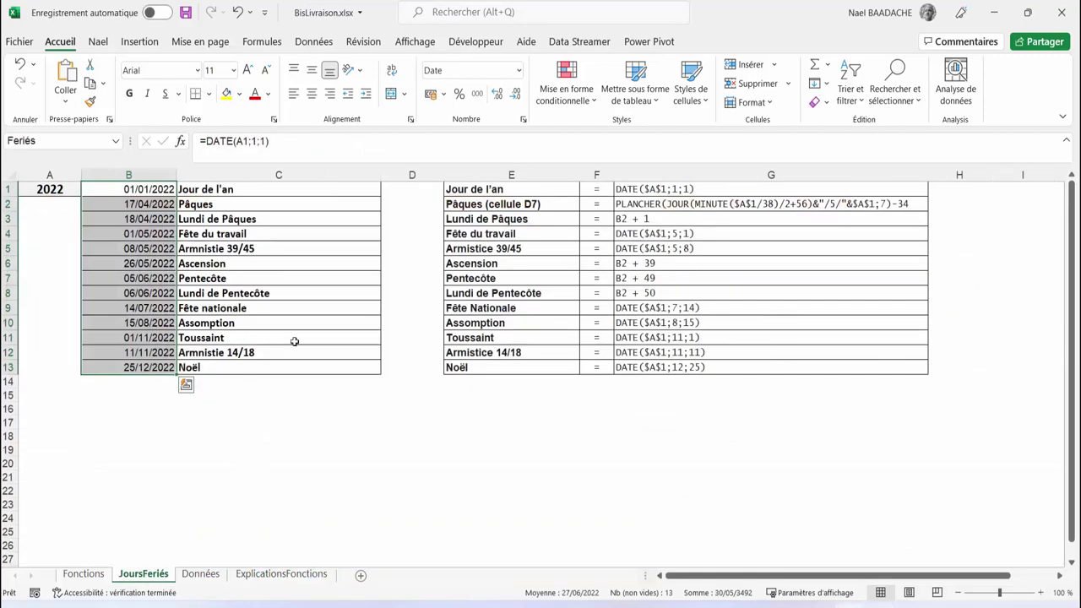
click(564, 327)
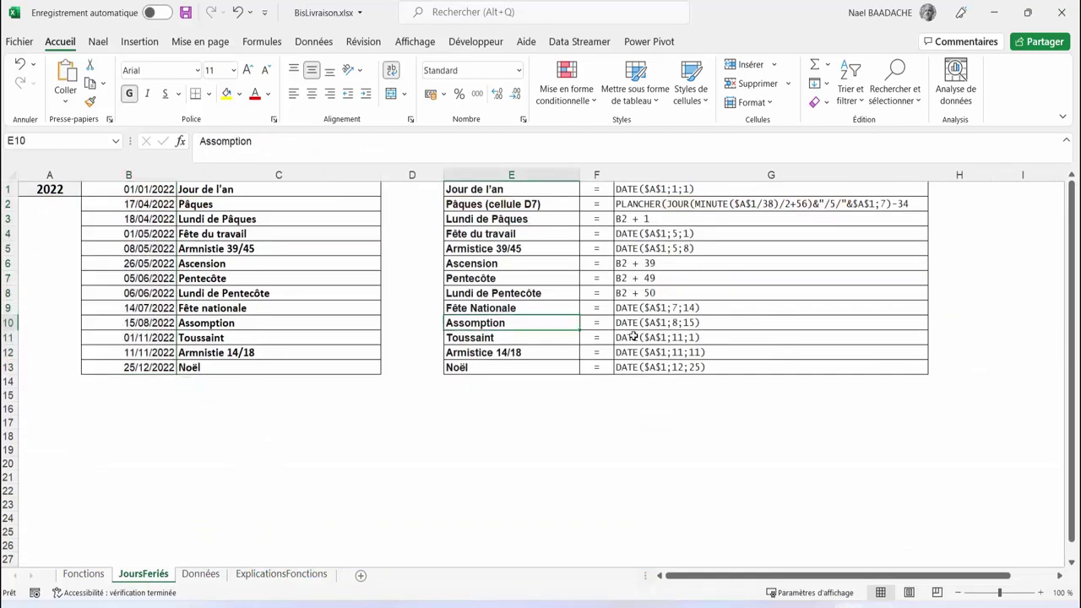
click(147, 190)
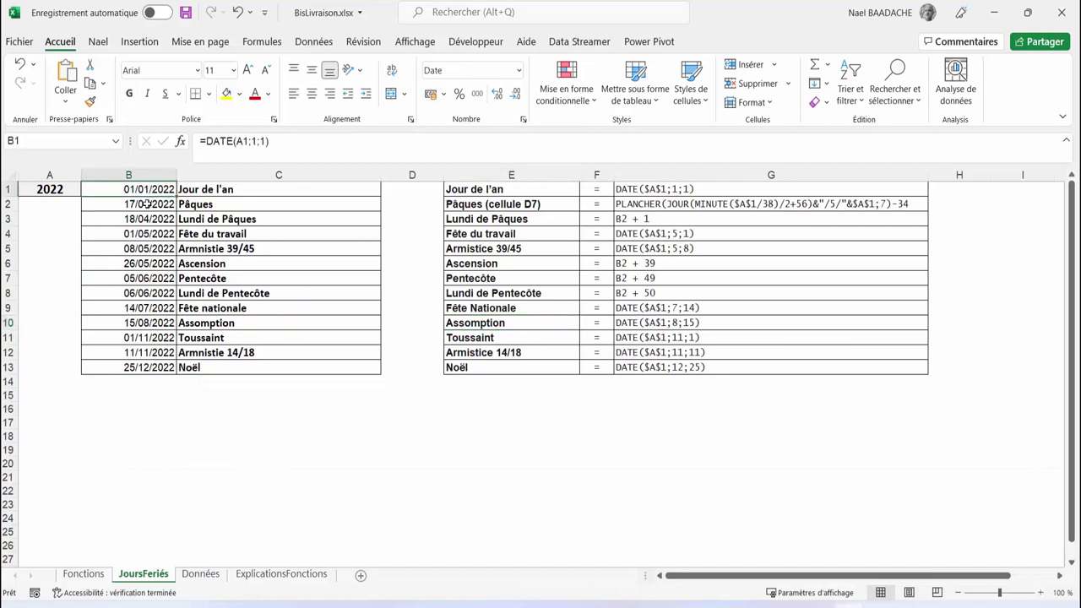
key(Down)
drag(148, 190, 141, 366)
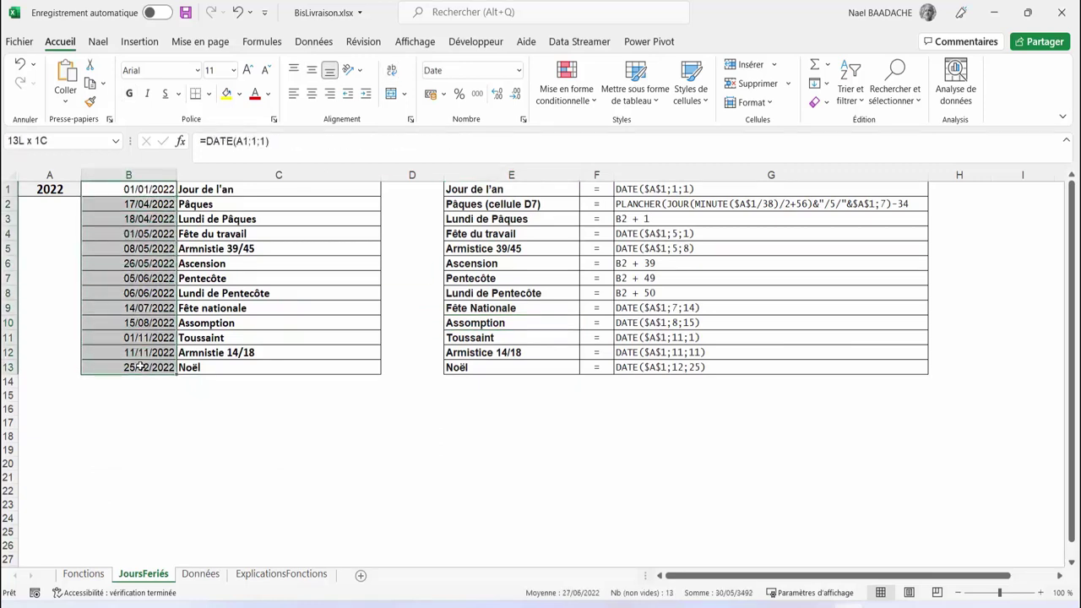
Paste into column G's descriptions, then reselect the Feriés dates and review A1's =ANNEE(AUJOURDHUI()) formula.
drag(640, 190, 644, 361)
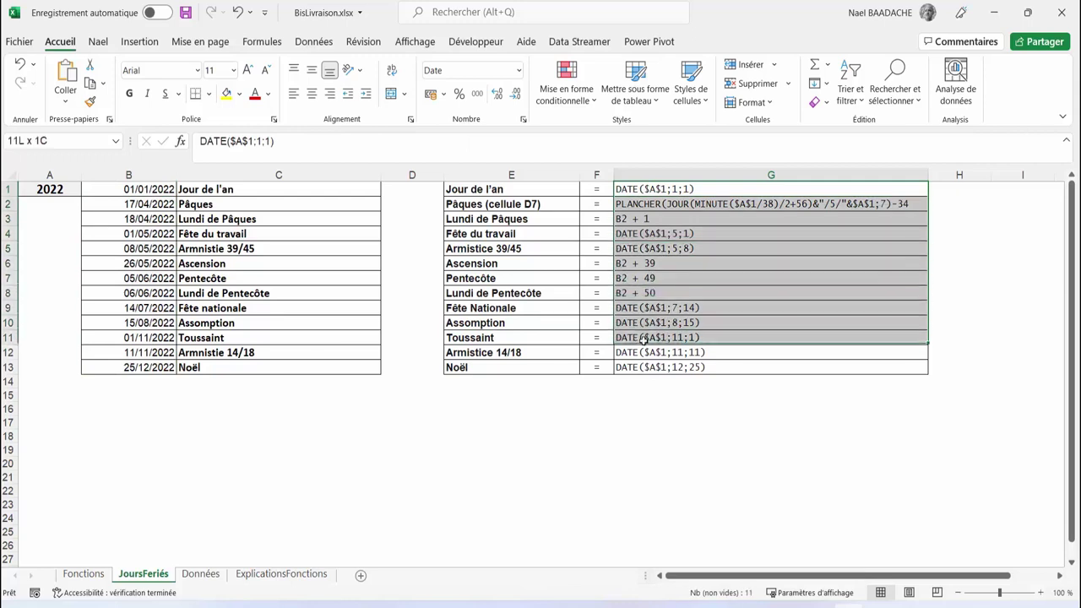
key(ctrl+v)
drag(136, 189, 135, 367)
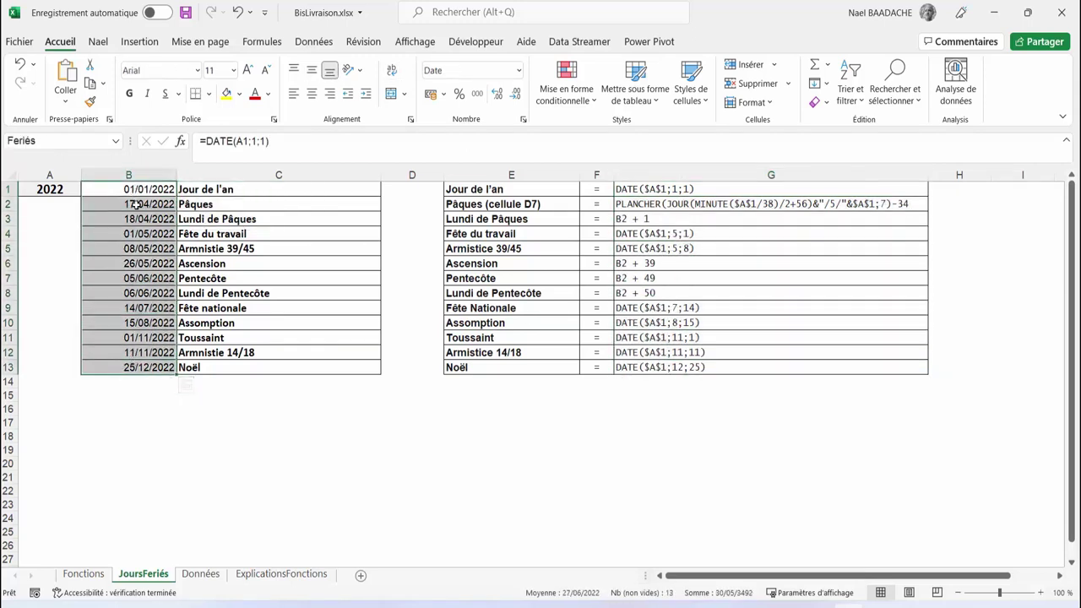
click(51, 189)
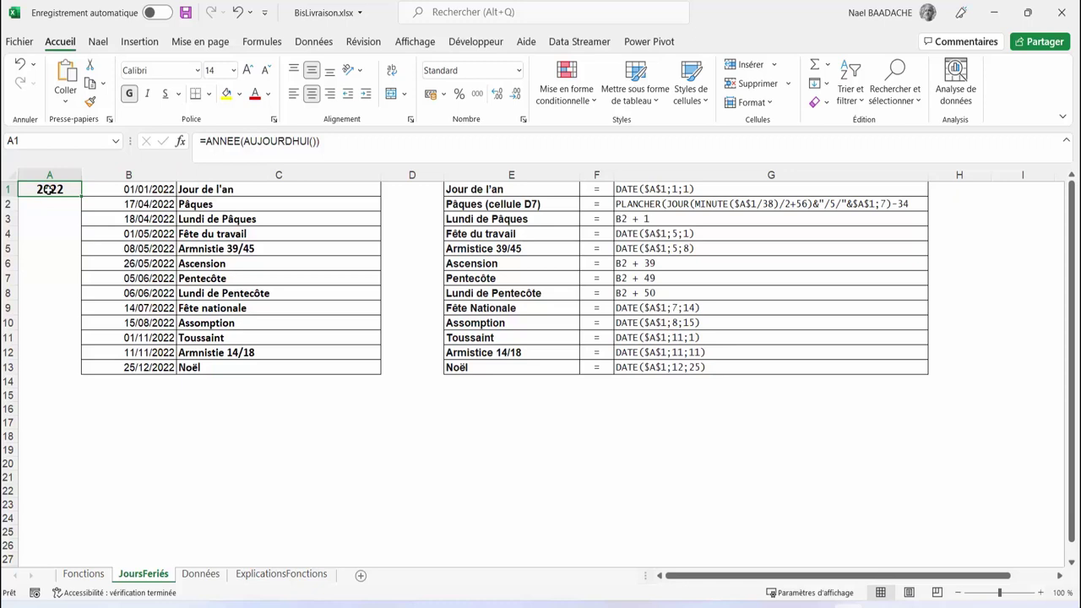
drag(140, 190, 136, 369)
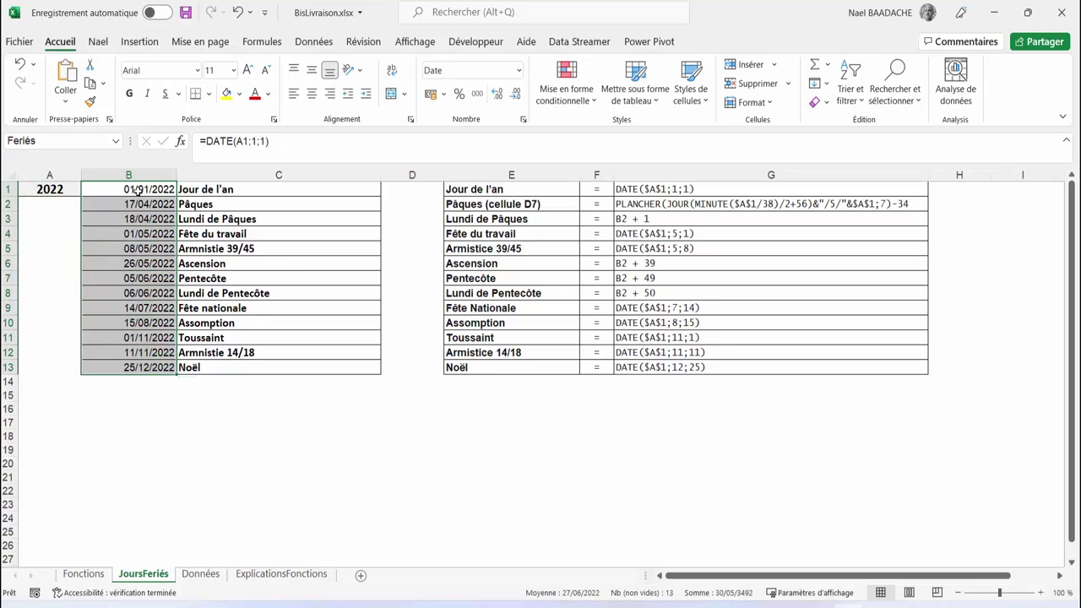
click(53, 190)
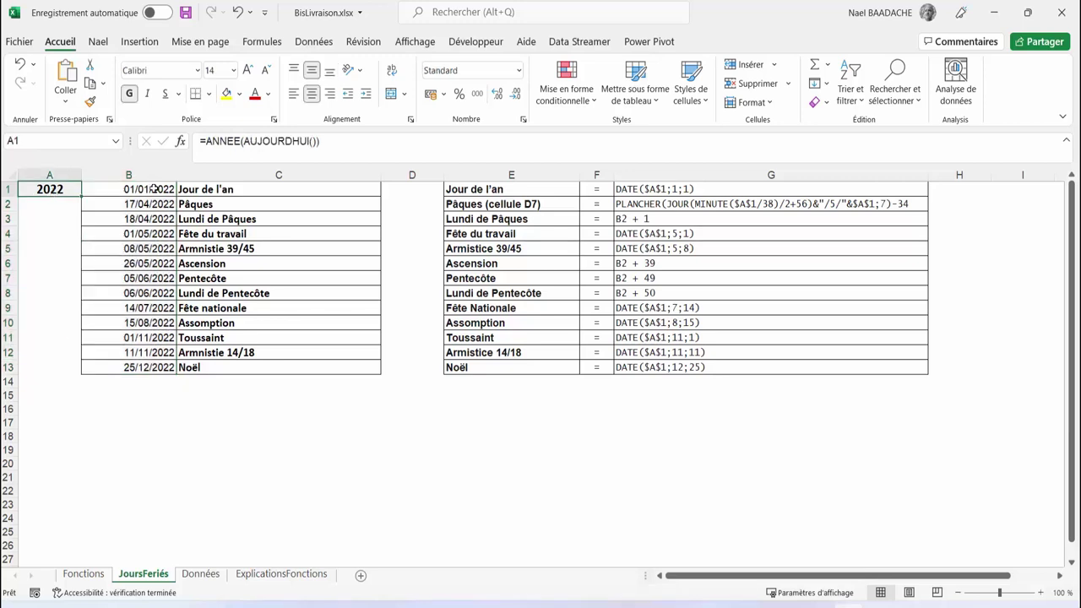
drag(155, 186, 154, 368)
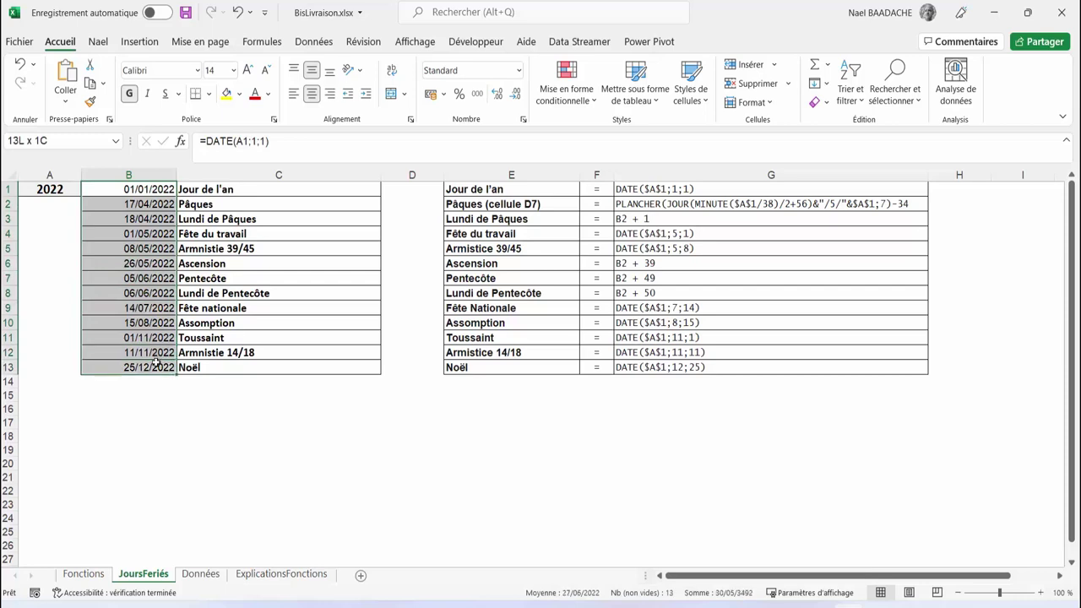
Move the blue MOD() Euclidean-division note on ExplicationsFonctions up and to the left.
click(265, 576)
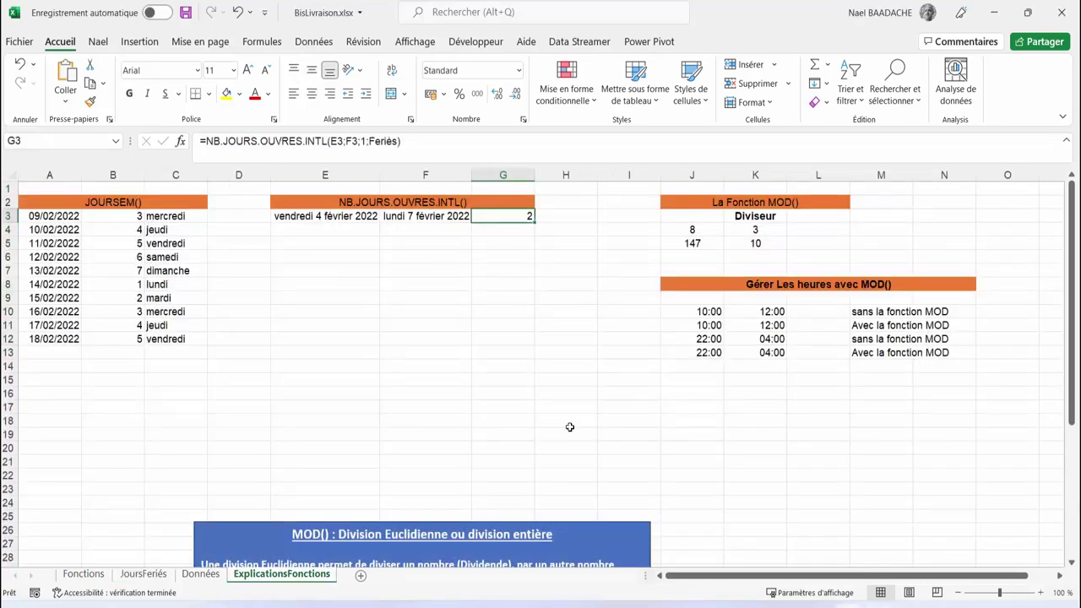
click(717, 203)
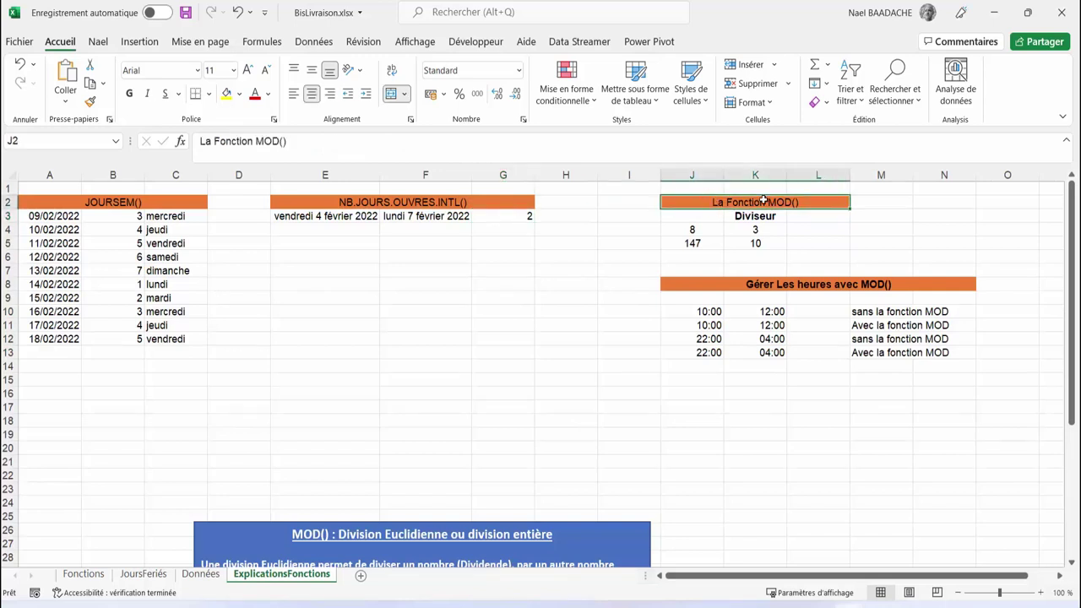
click(755, 229)
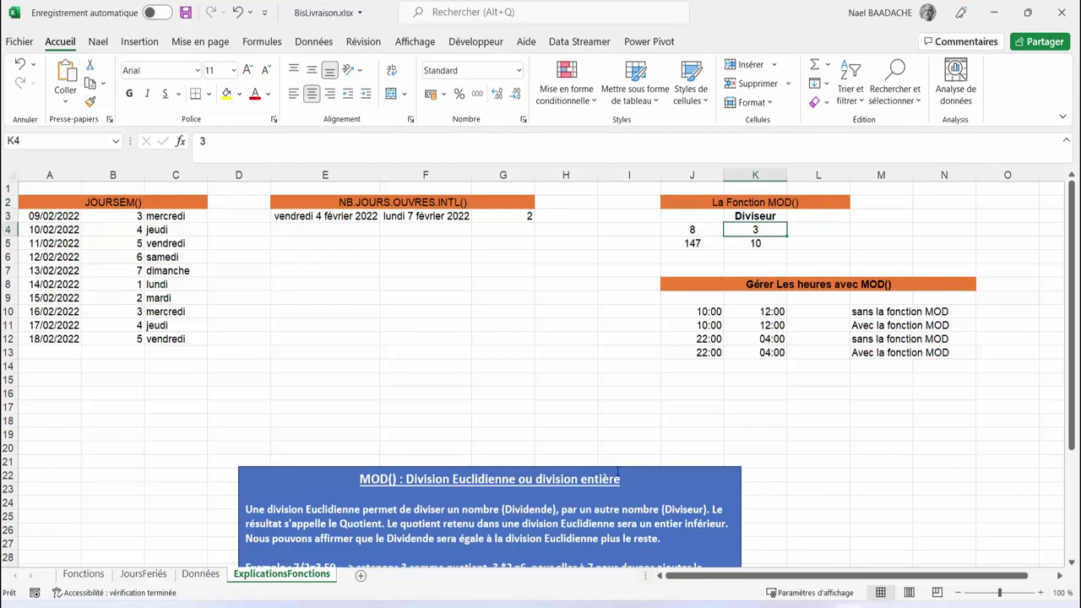
click(625, 470)
mouse_move(635, 468)
mouse_down()
mouse_move(598, 431)
mouse_move(581, 302)
mouse_up()
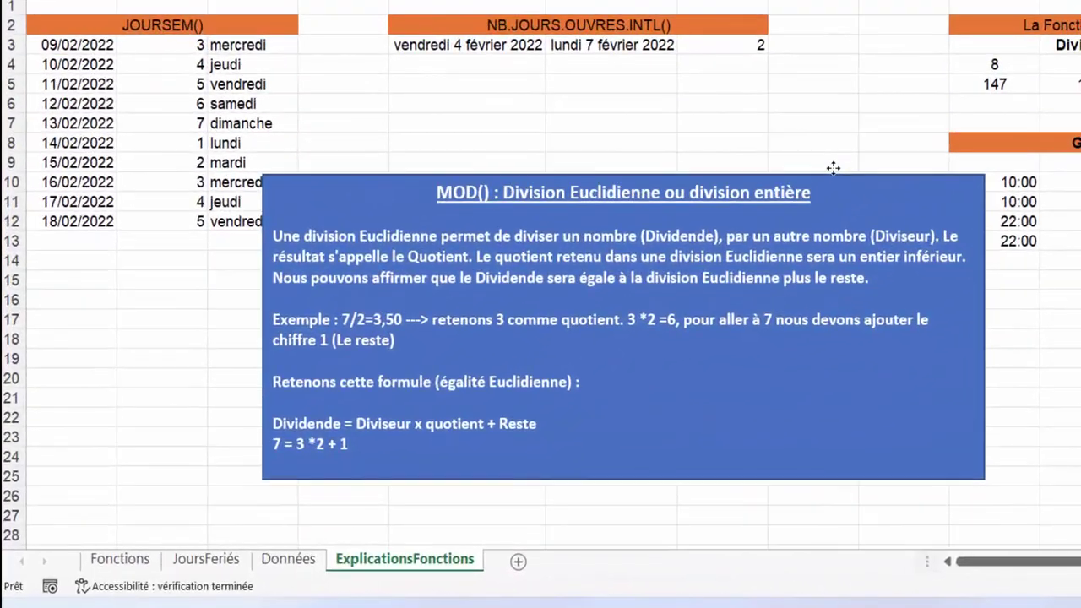
click(834, 168)
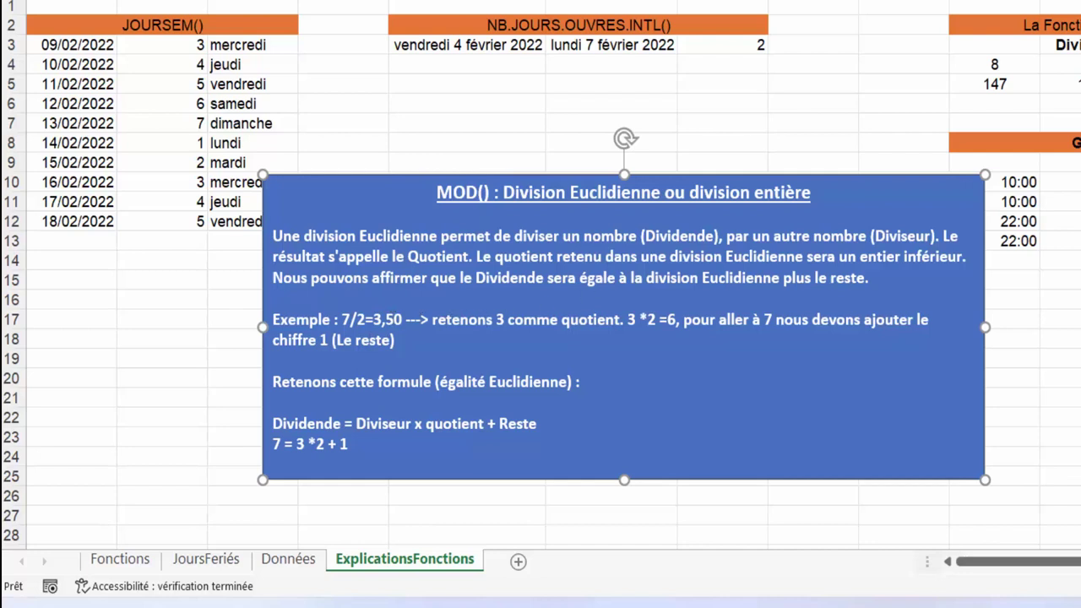
Drop the MOD() box below the tables around row 18 and begin a formula in L4.
key(Escape)
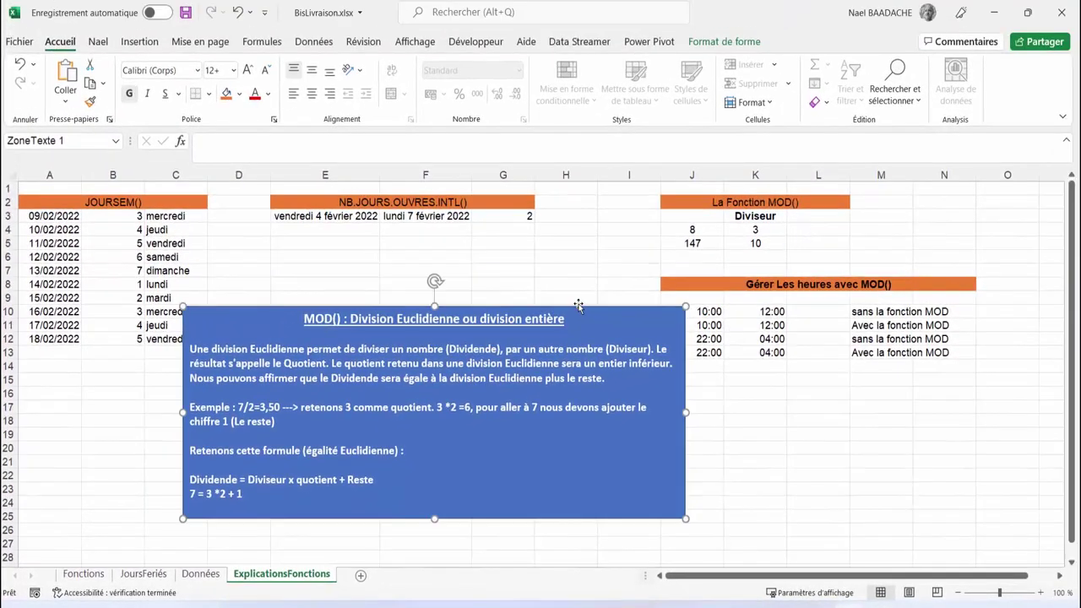
drag(580, 314, 564, 431)
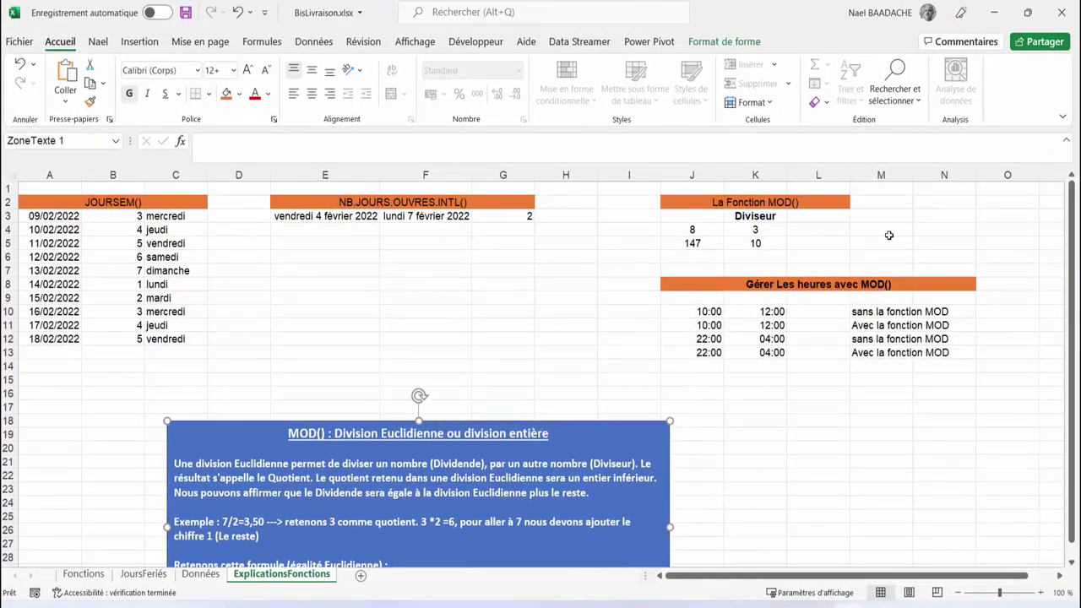
click(819, 229)
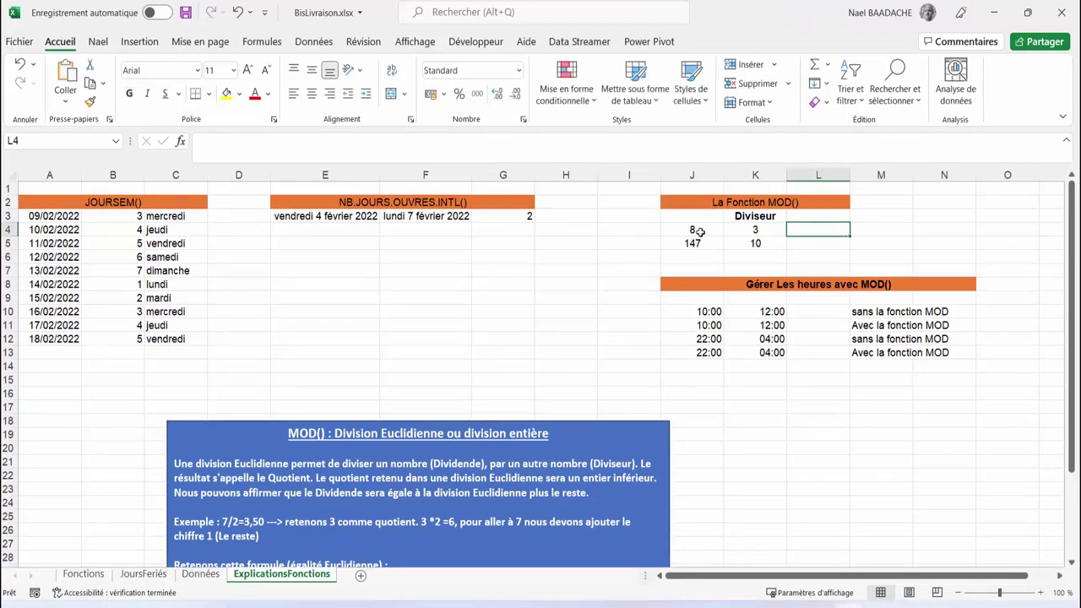
text(=)
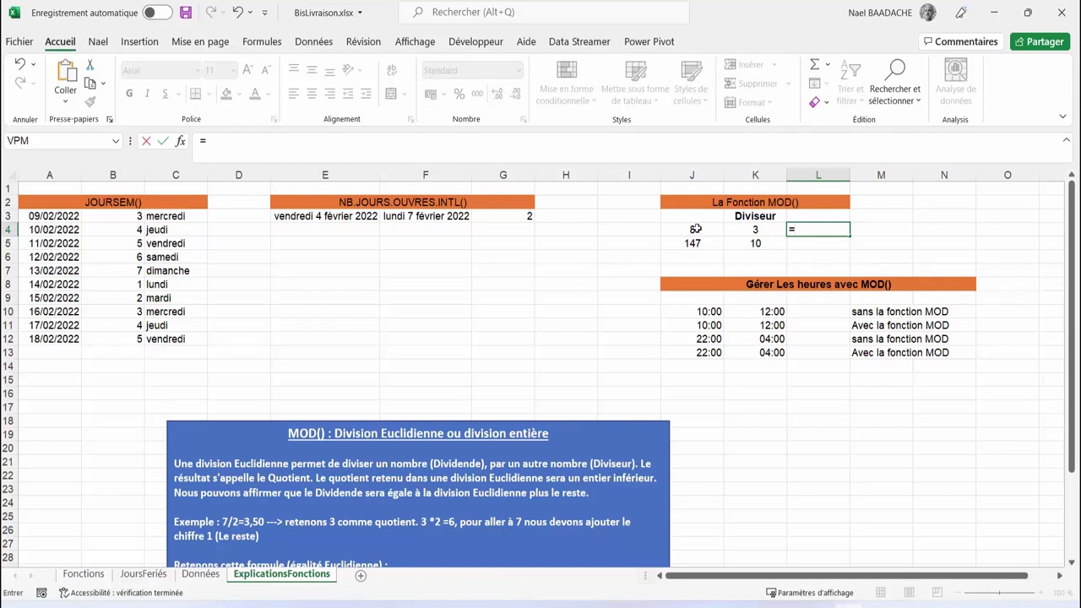
click(693, 230)
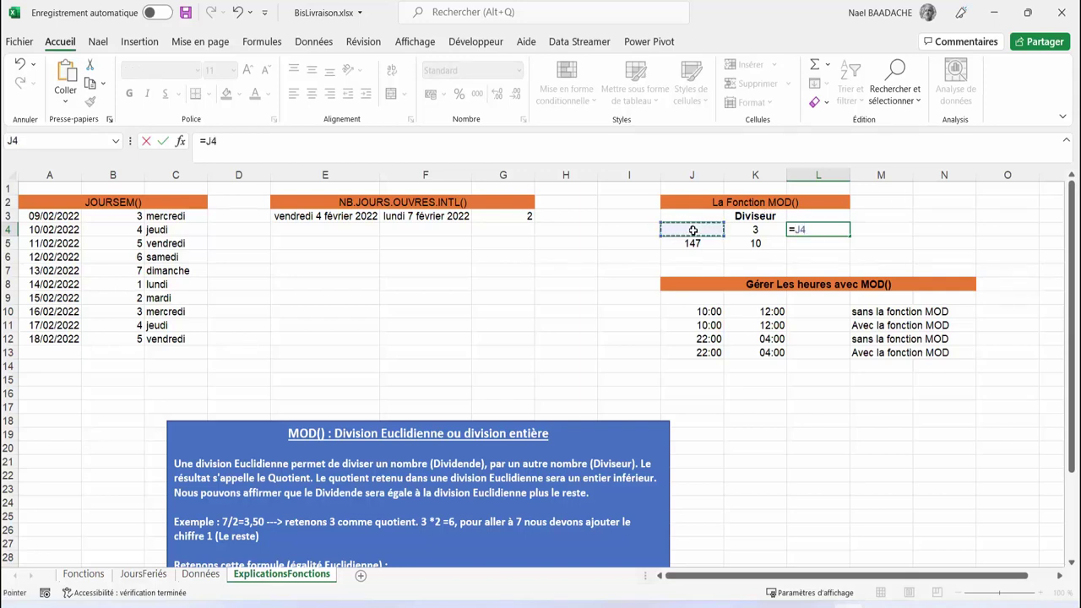
text(/)
click(740, 228)
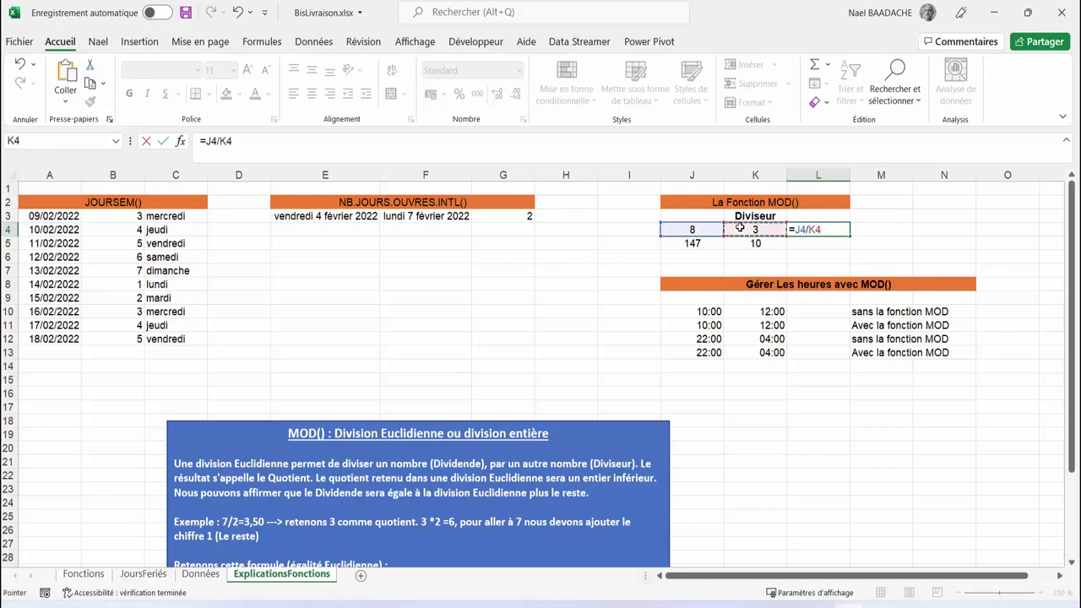
key(Return)
key(Up)
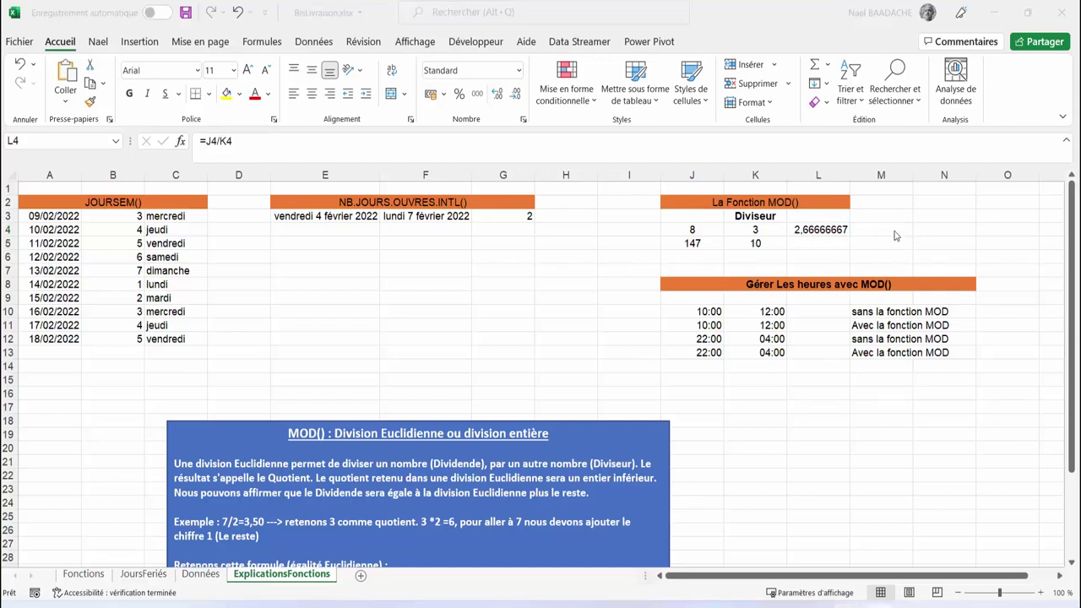
key(F2)
key(ctrl+Return)
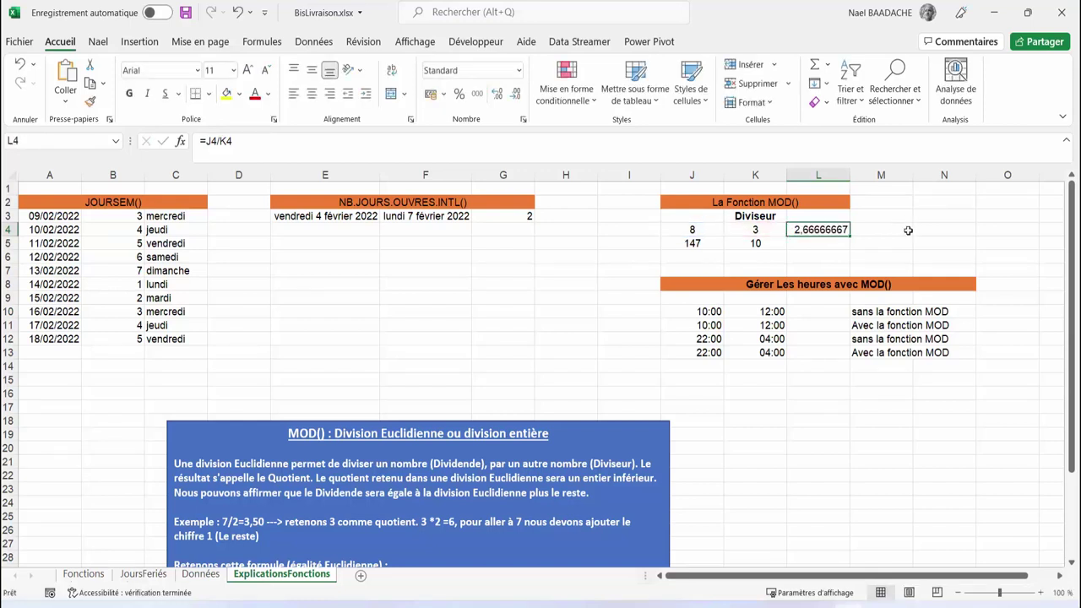
click(908, 230)
text(=)
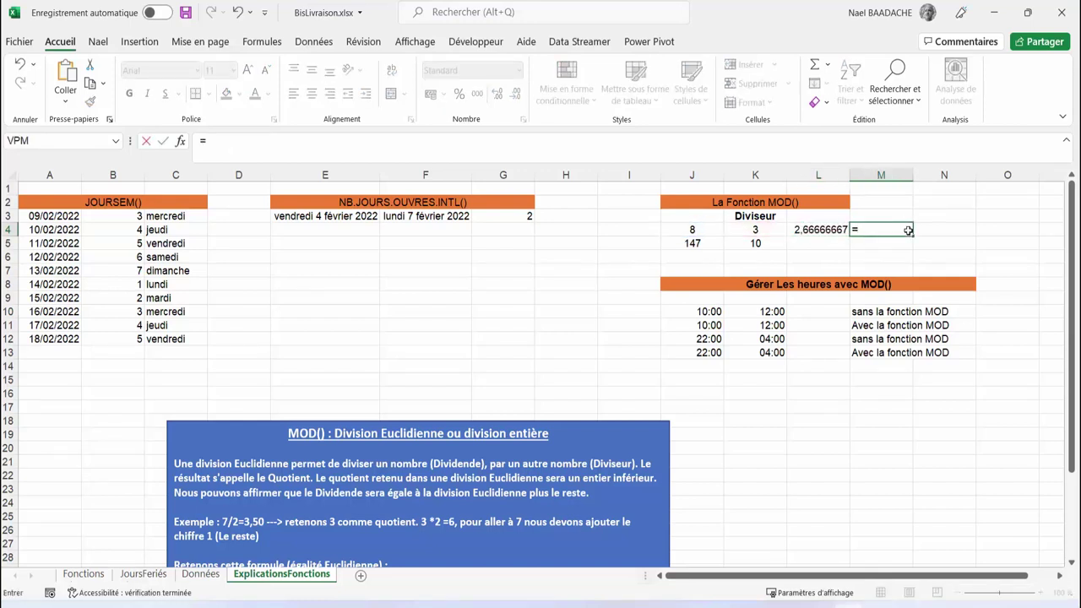
text(2)
text(*3)
key(Return)
key(Up)
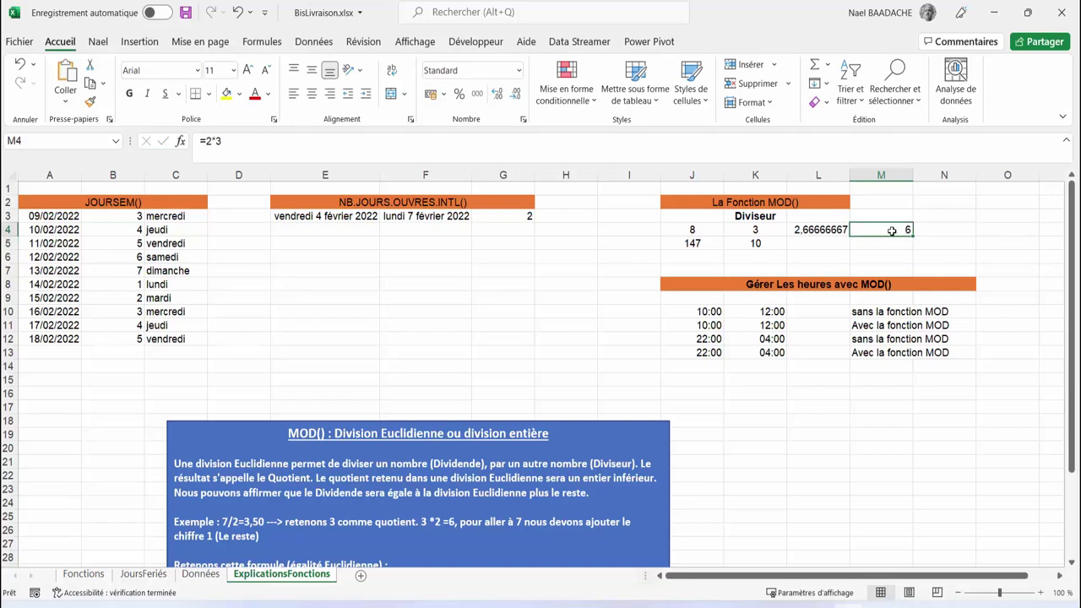
click(697, 230)
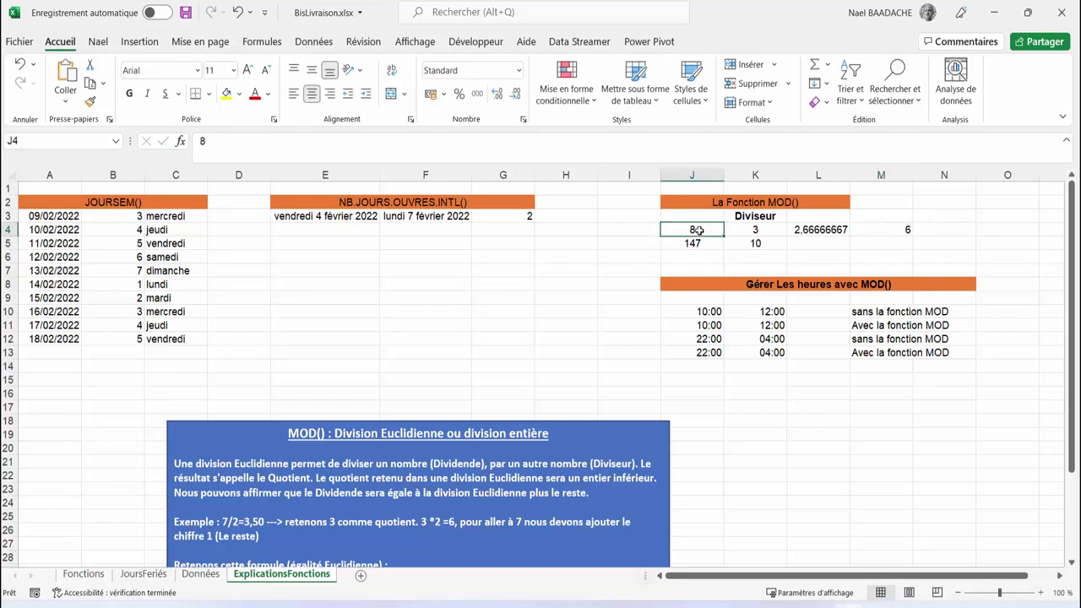
double_click(944, 232)
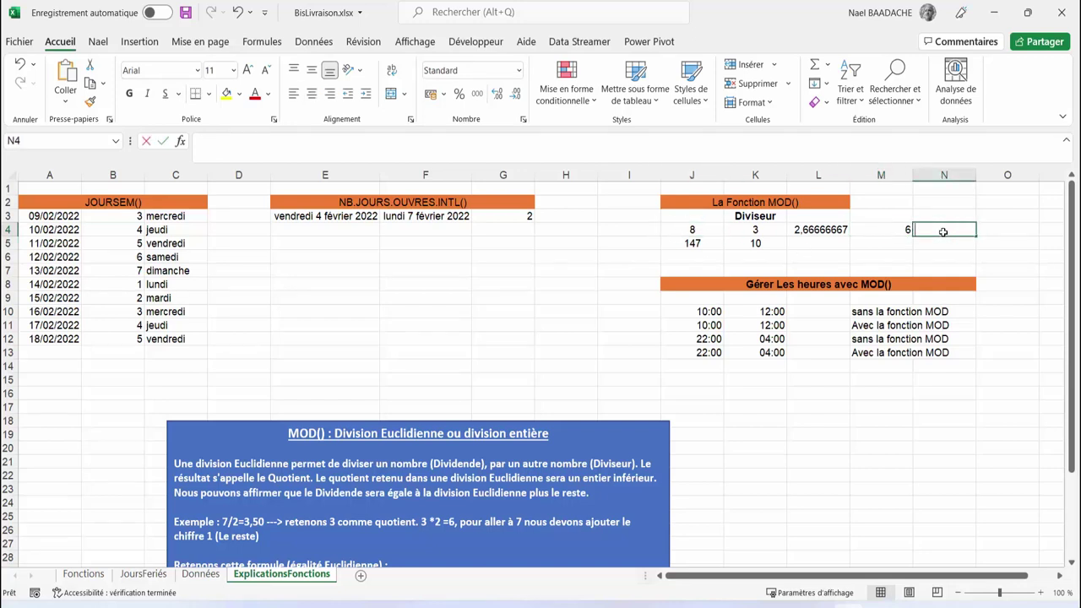
text(2)
key(Return)
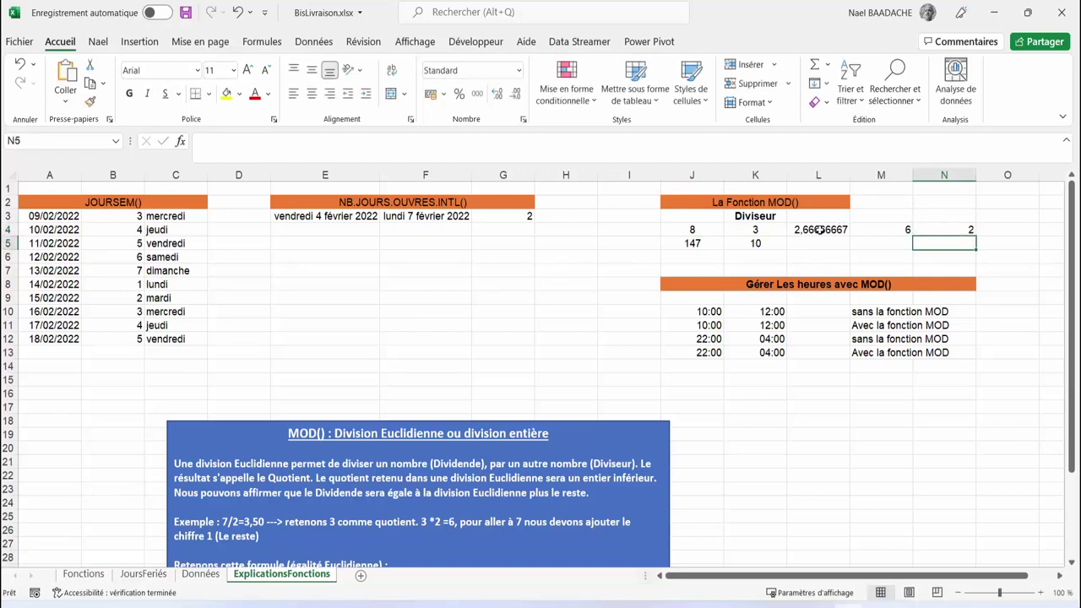
drag(819, 230, 967, 233)
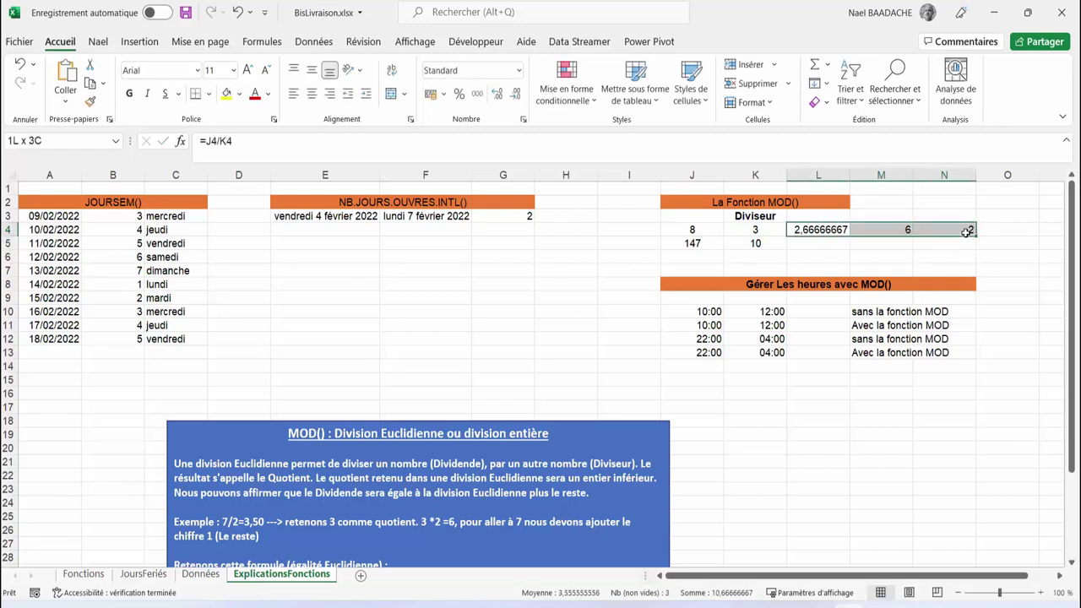
click(967, 233)
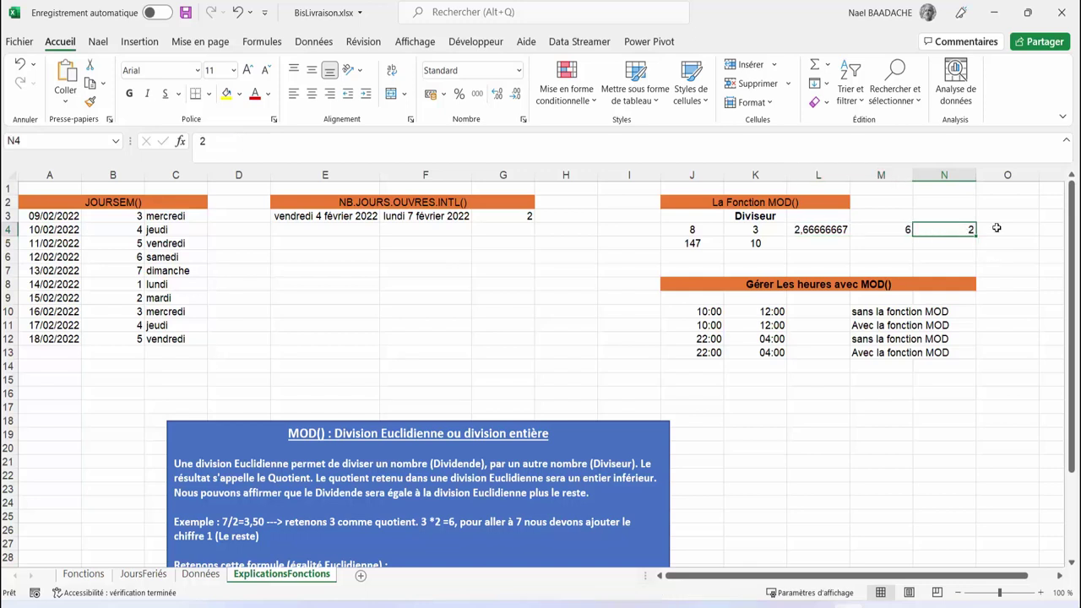
drag(824, 231, 946, 230)
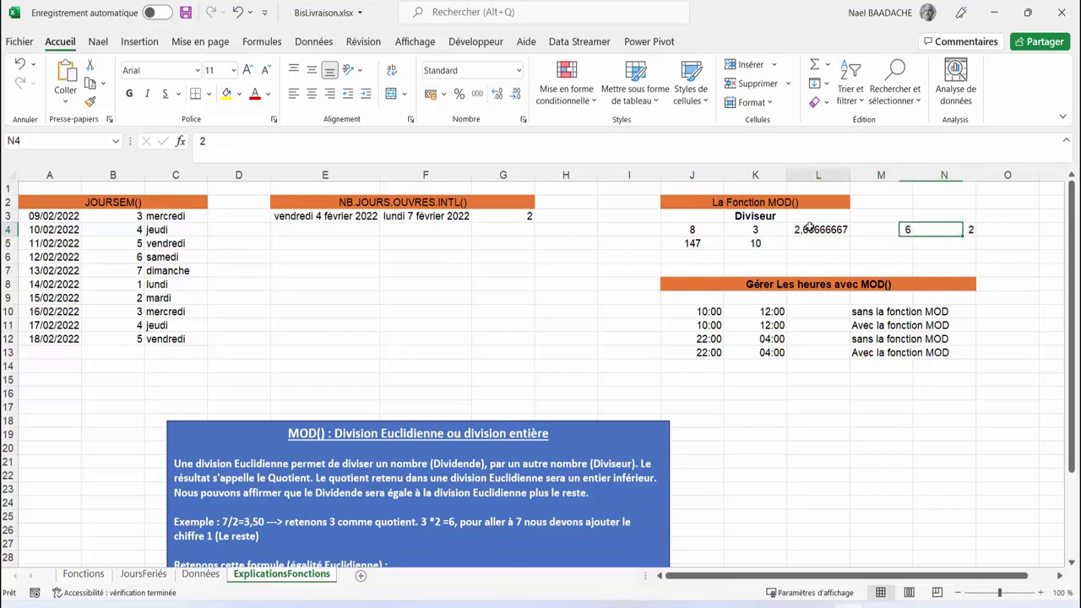
key(Delete)
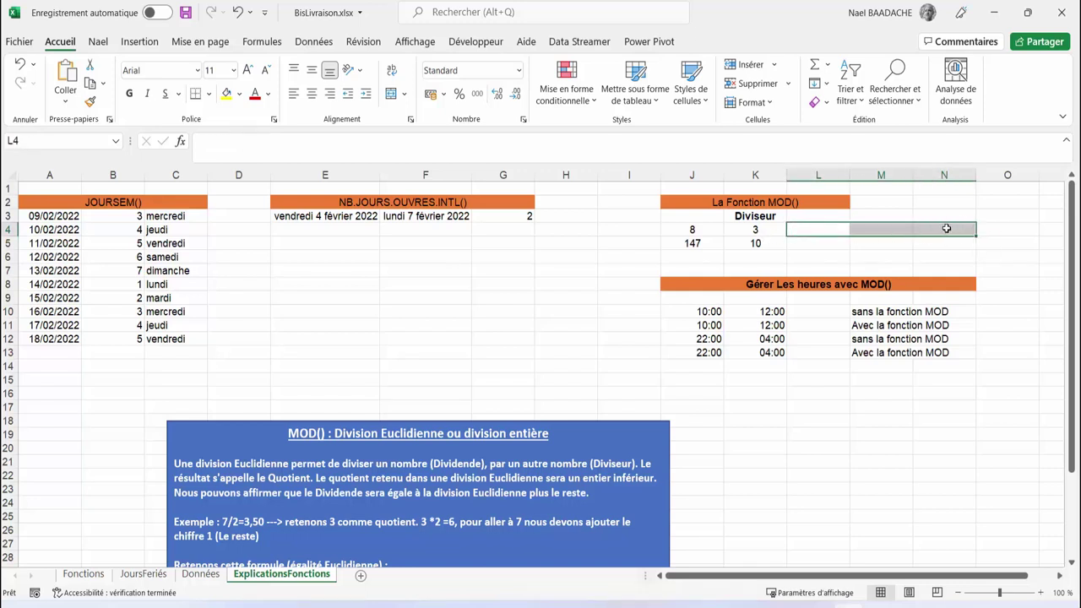
Enter =MOD(J4;K4) in L4, giving remainder 2 for 8 divided by 3.
key(shift+BackSpace)
text(=)
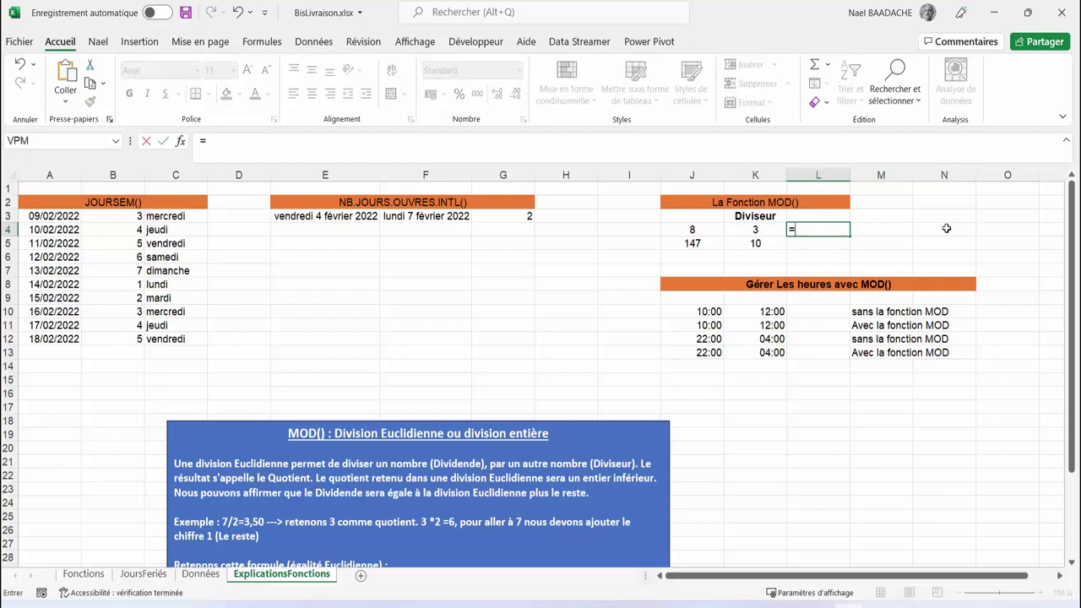
text(mod()
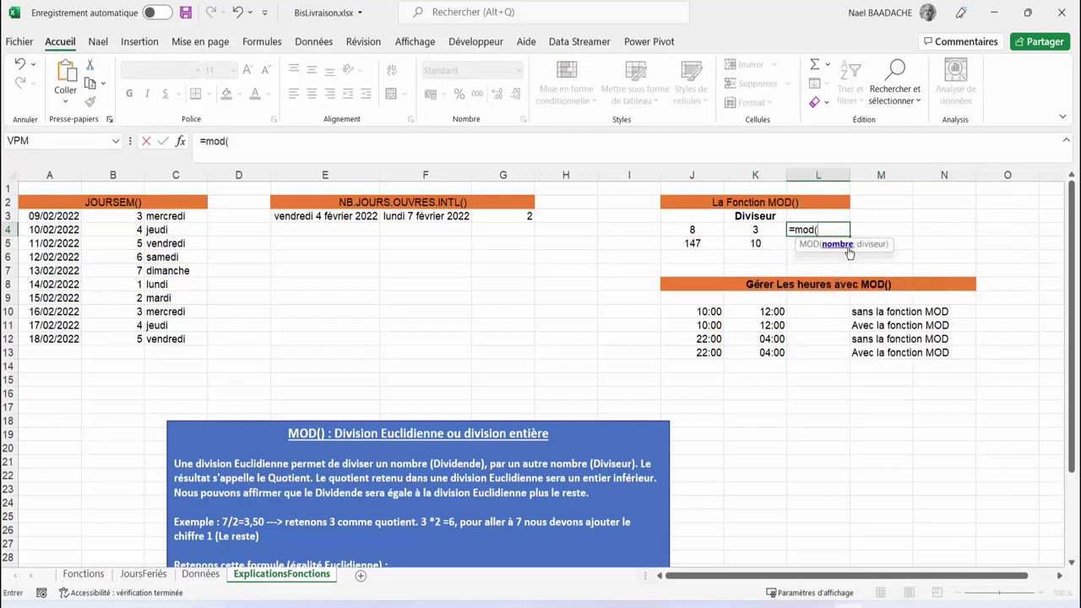
click(696, 231)
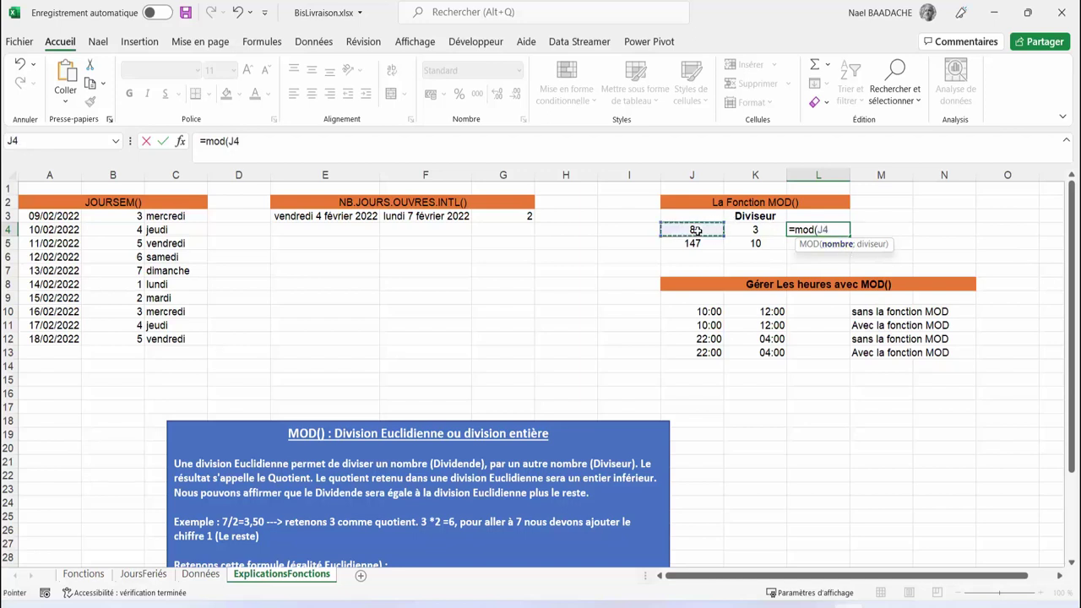
text(;)
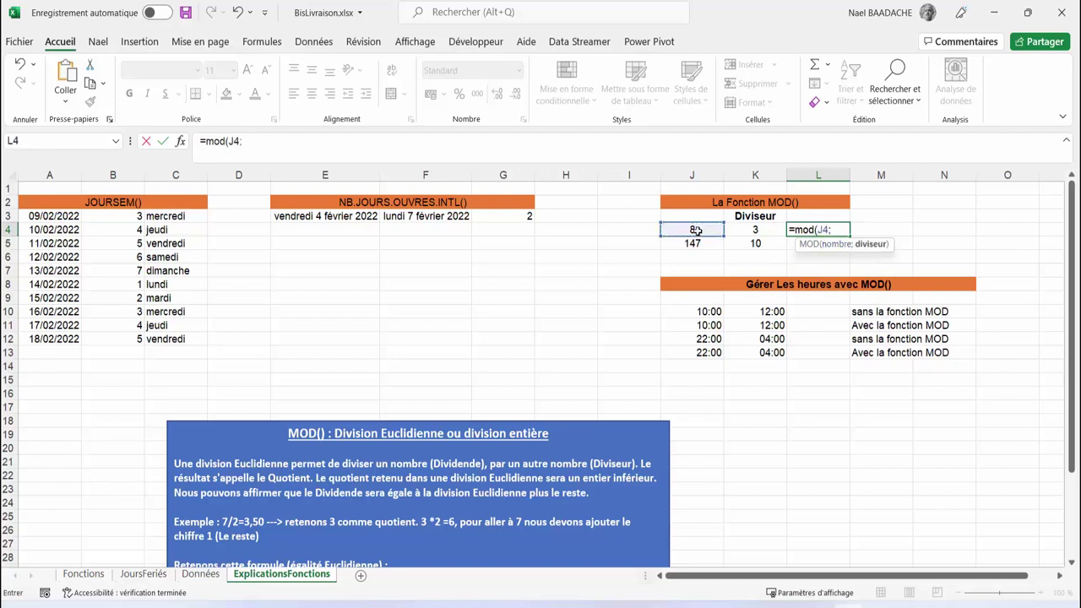
click(736, 230)
text())
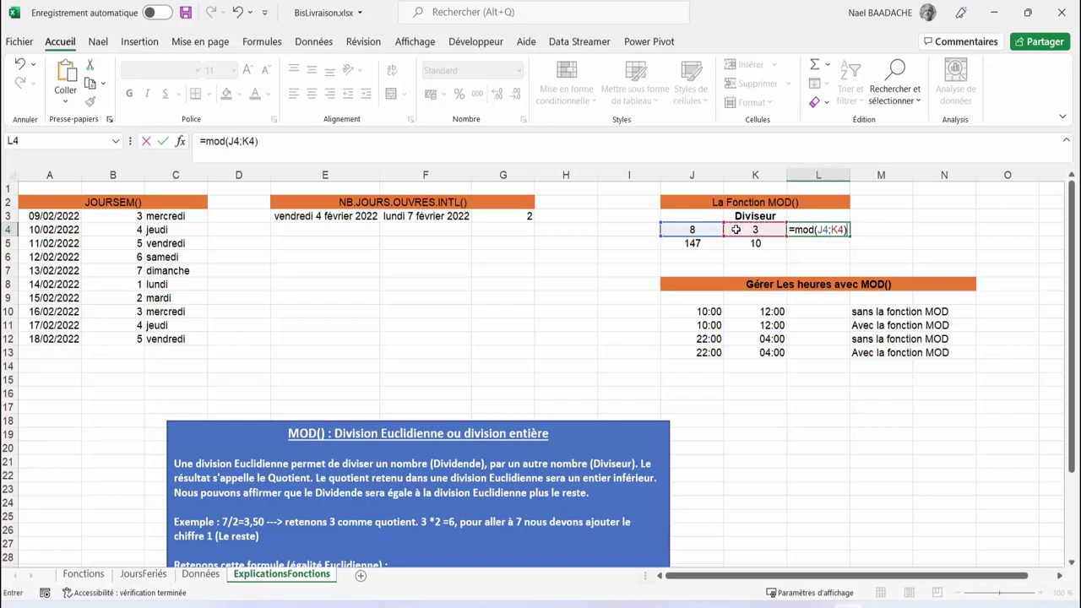
key(Return)
key(Up)
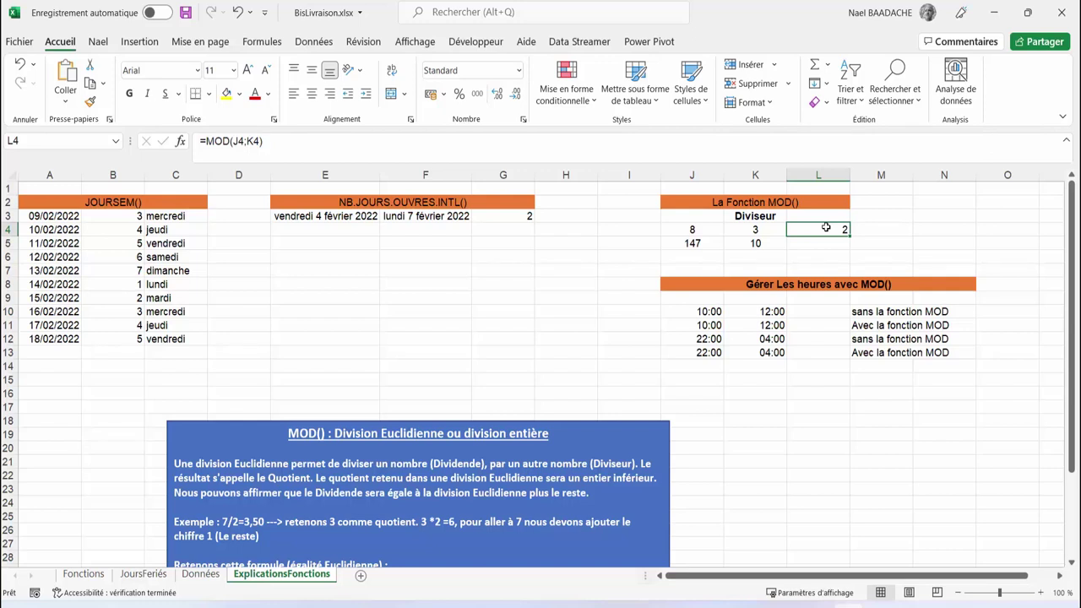
Try the quotient =J5/K5 in L5 for 147 divided by 10.
key(Left)
key(Left)
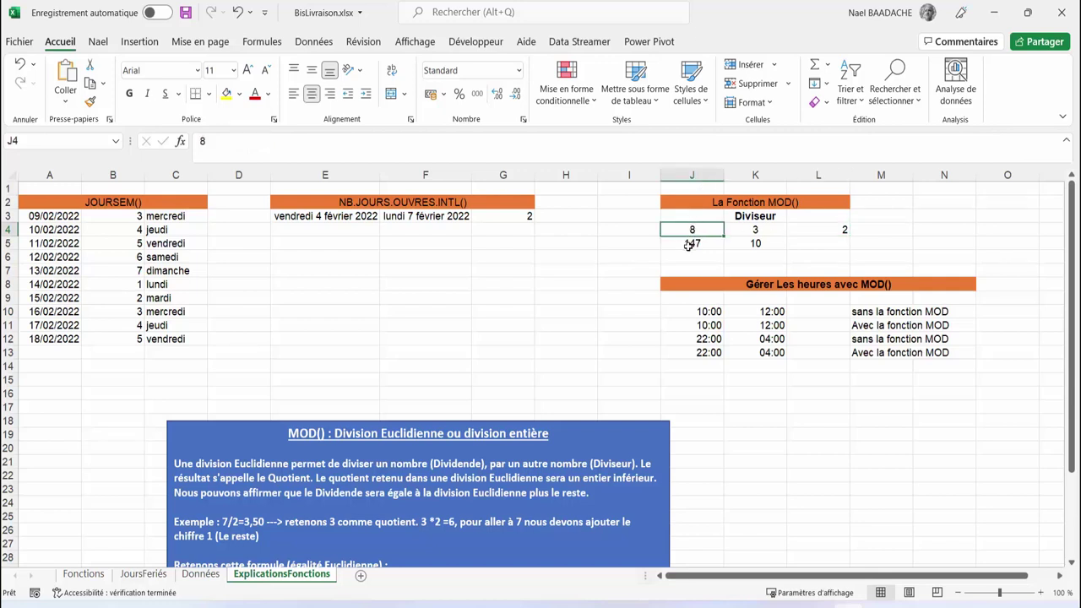
click(689, 245)
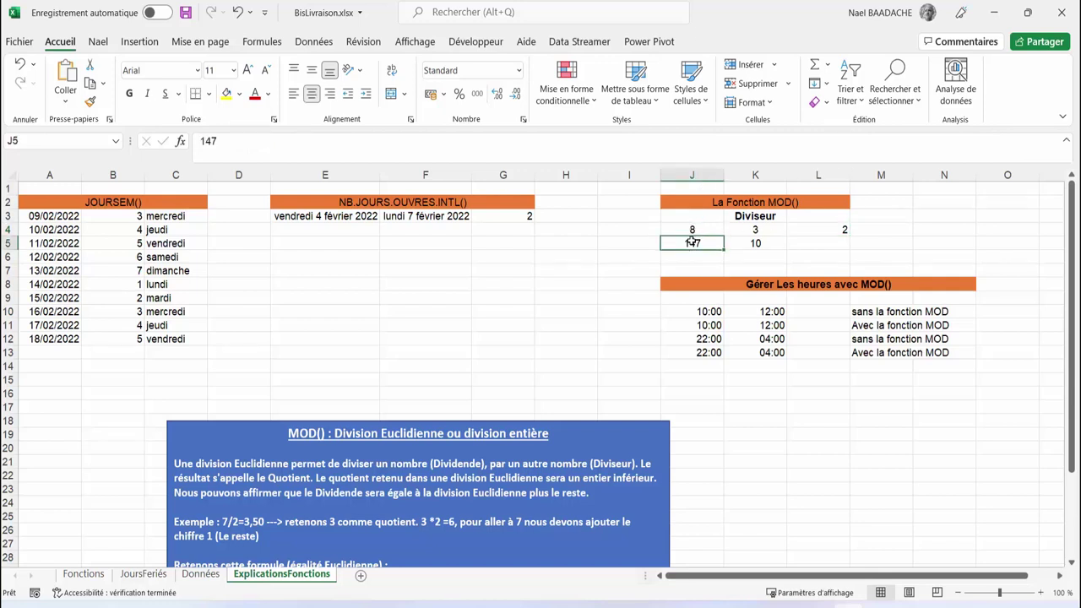
click(814, 243)
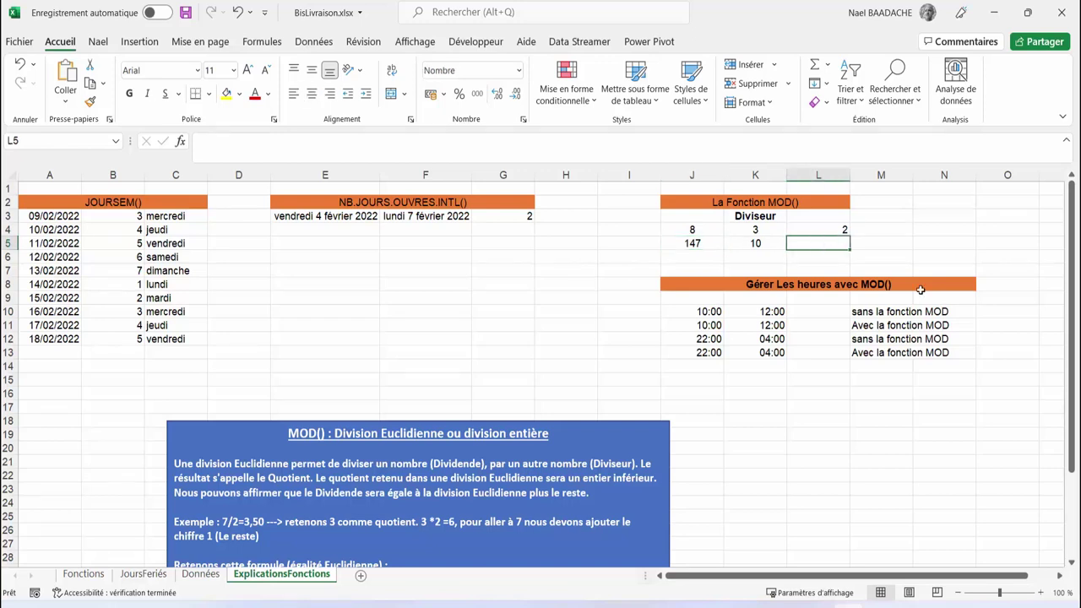
text(=)
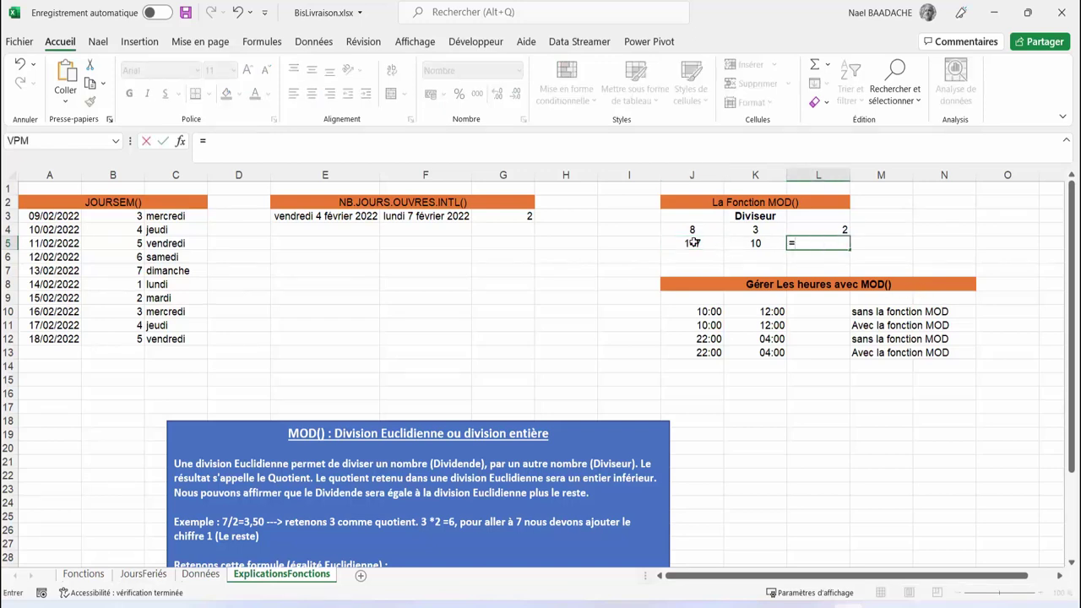
click(692, 242)
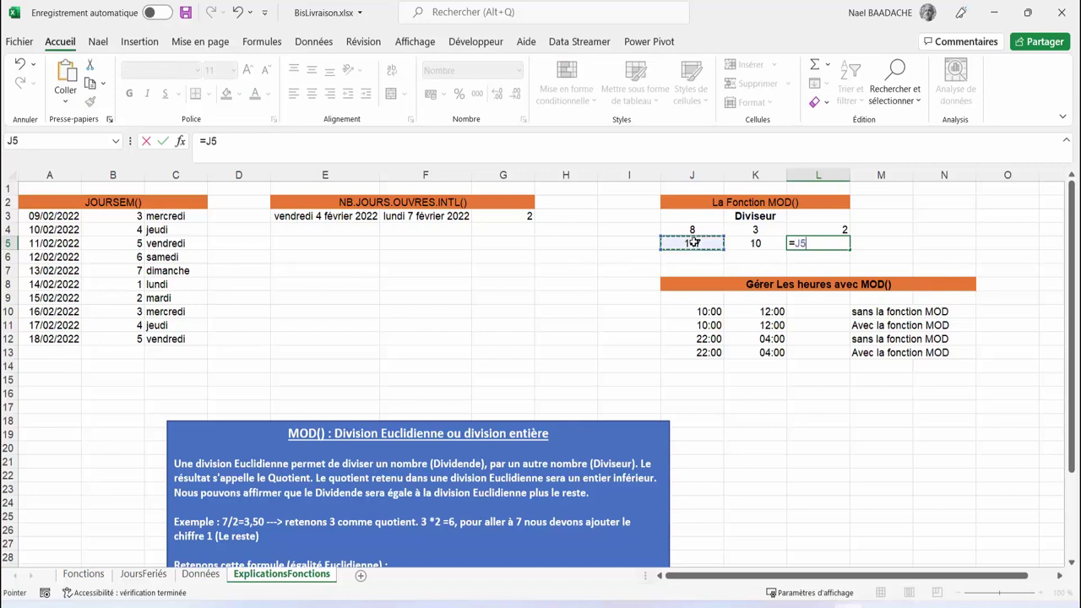
text(/)
click(752, 244)
key(ctrl+Return)
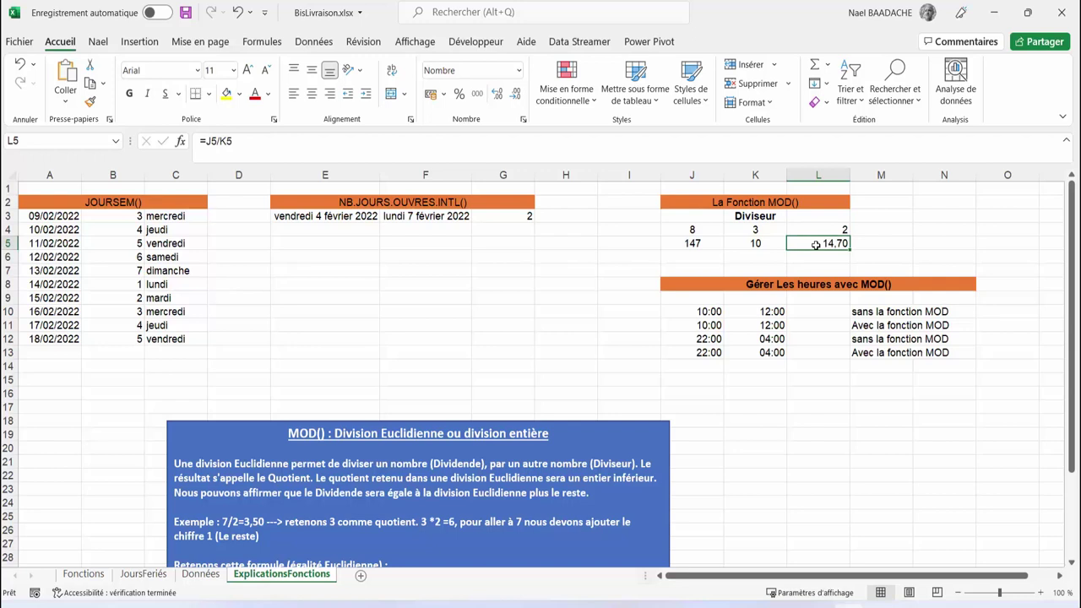
Try =14*K5 in M5, then clear the trial results from L5:N5.
click(892, 247)
text(=)
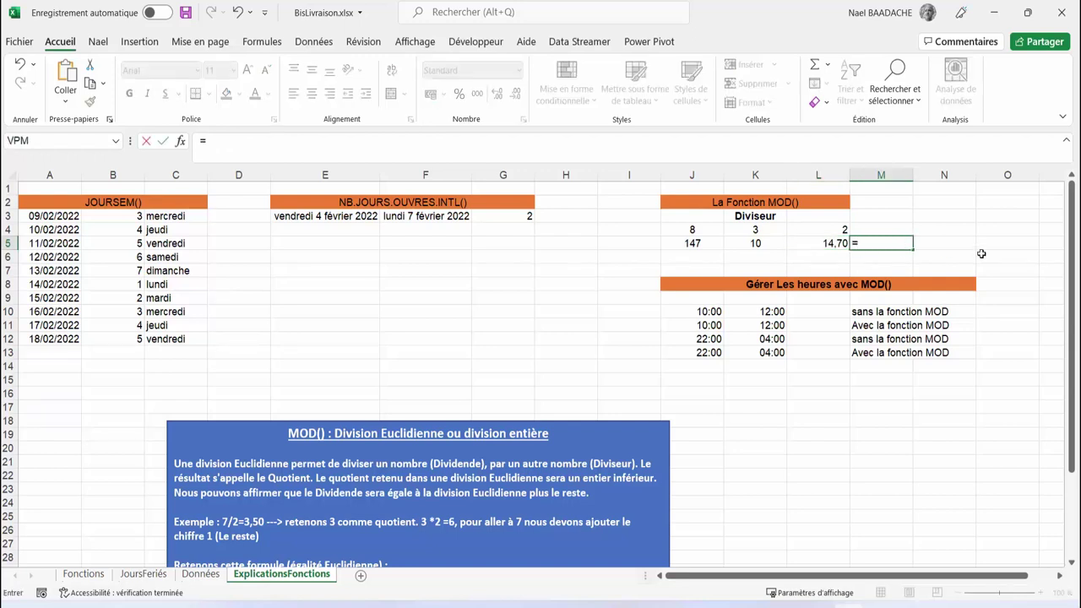
text(14*)
click(757, 244)
key(ctrl+Return)
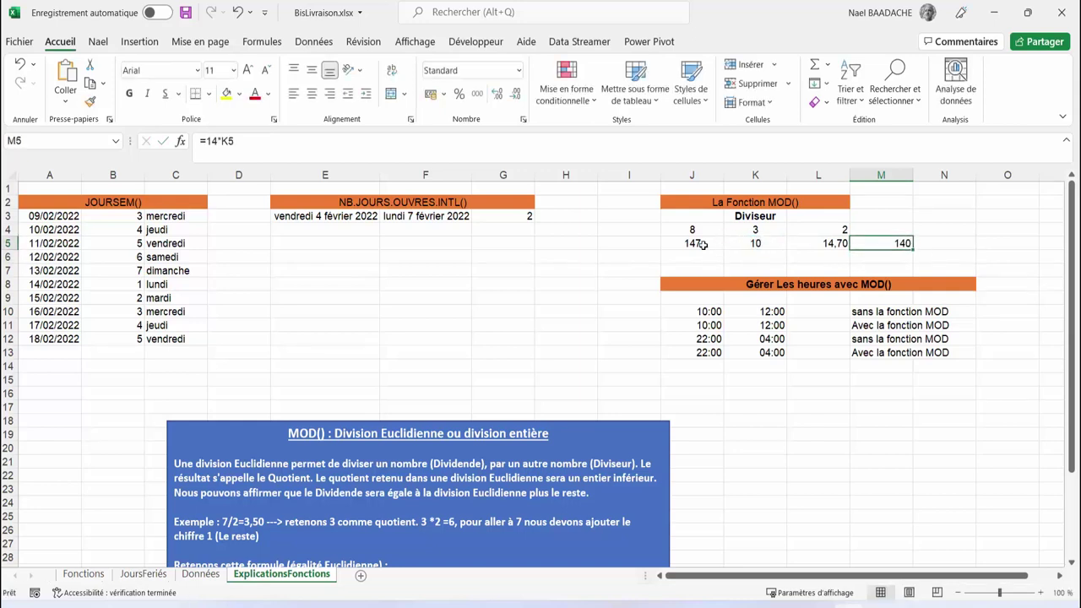
click(704, 245)
click(946, 244)
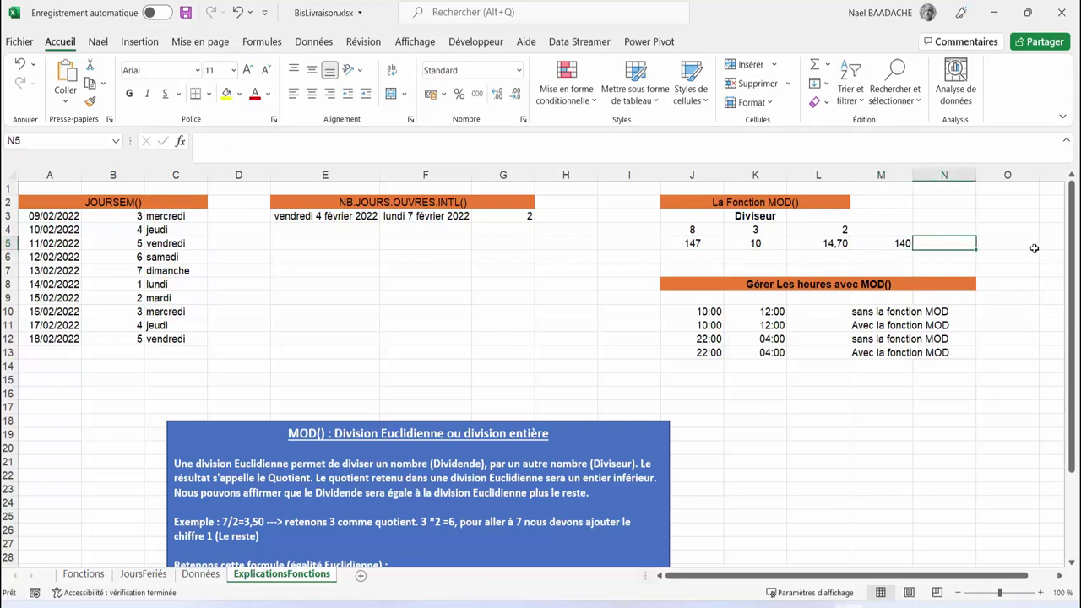
text(7*)
key(Escape)
drag(818, 243, 956, 251)
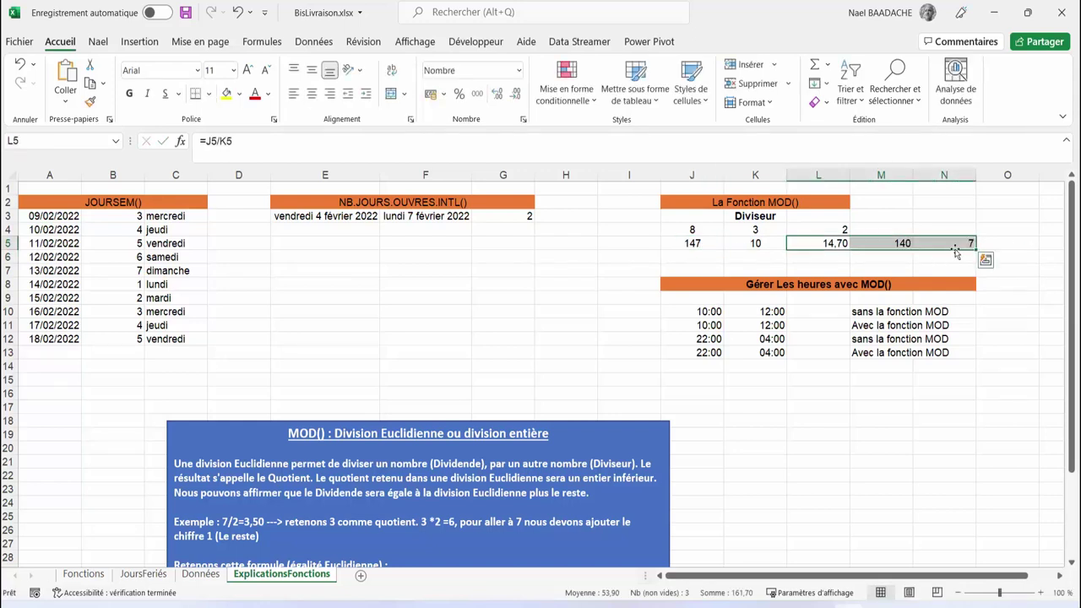
key(Delete)
Enter =MOD(J5;K5) in L5, returning remainder 7,00.
key(shift+BackSpace)
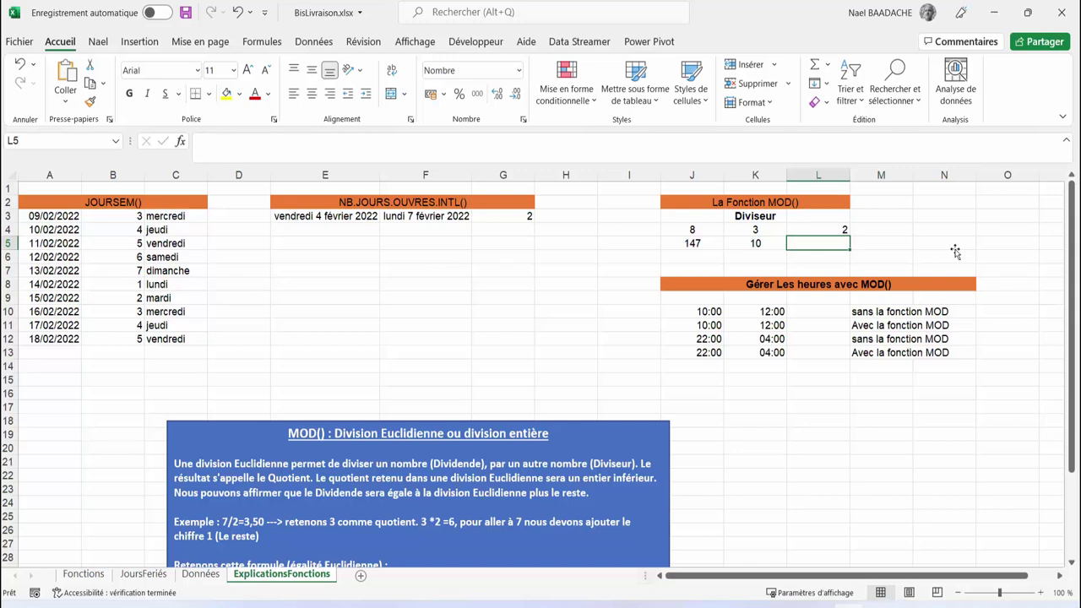
text(=mod()
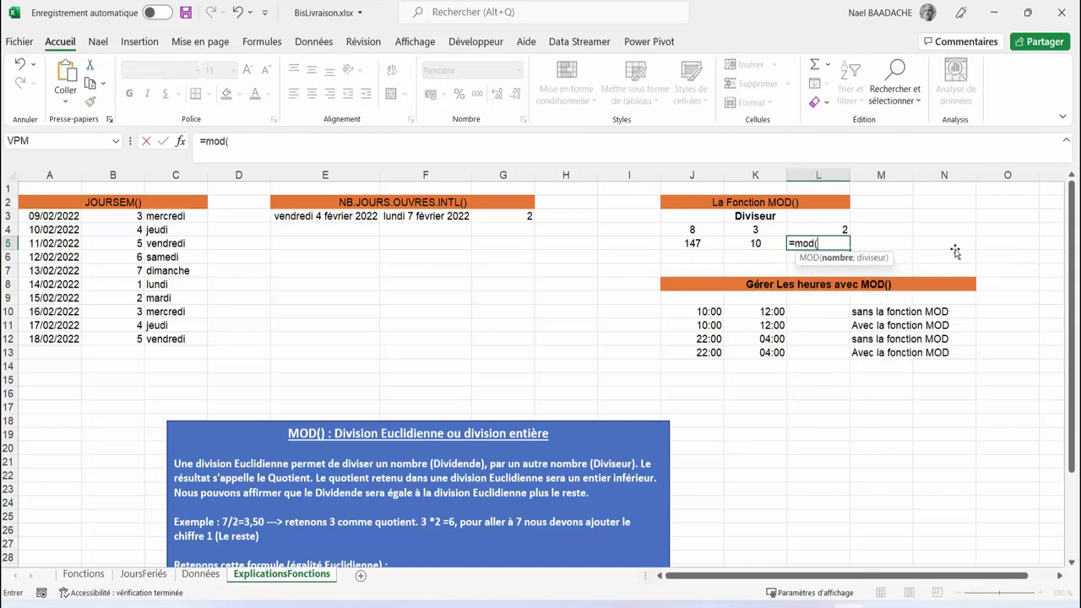
click(700, 243)
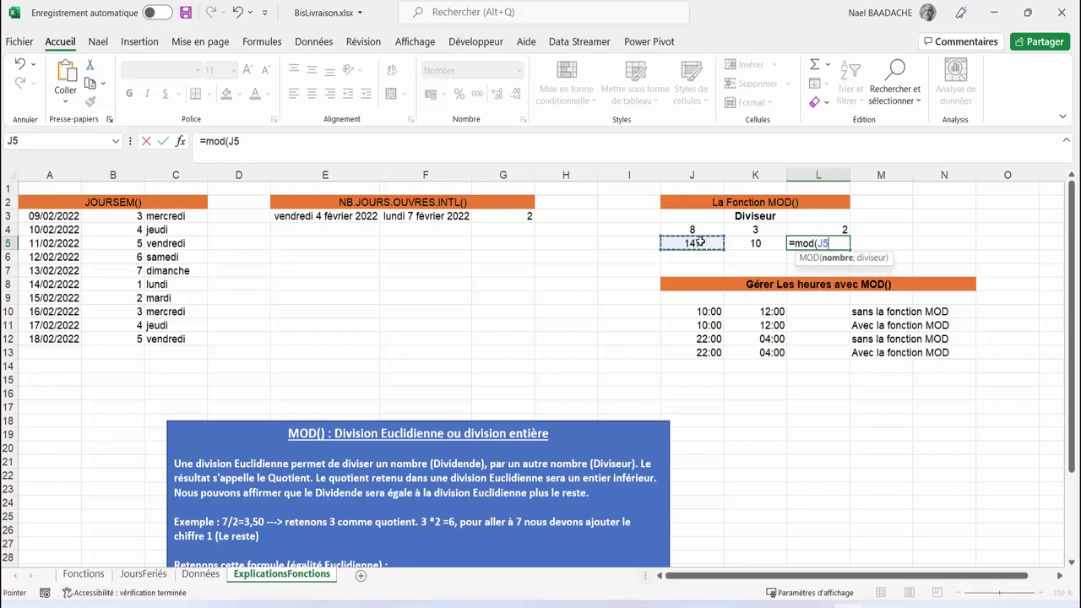
text(;)
click(757, 242)
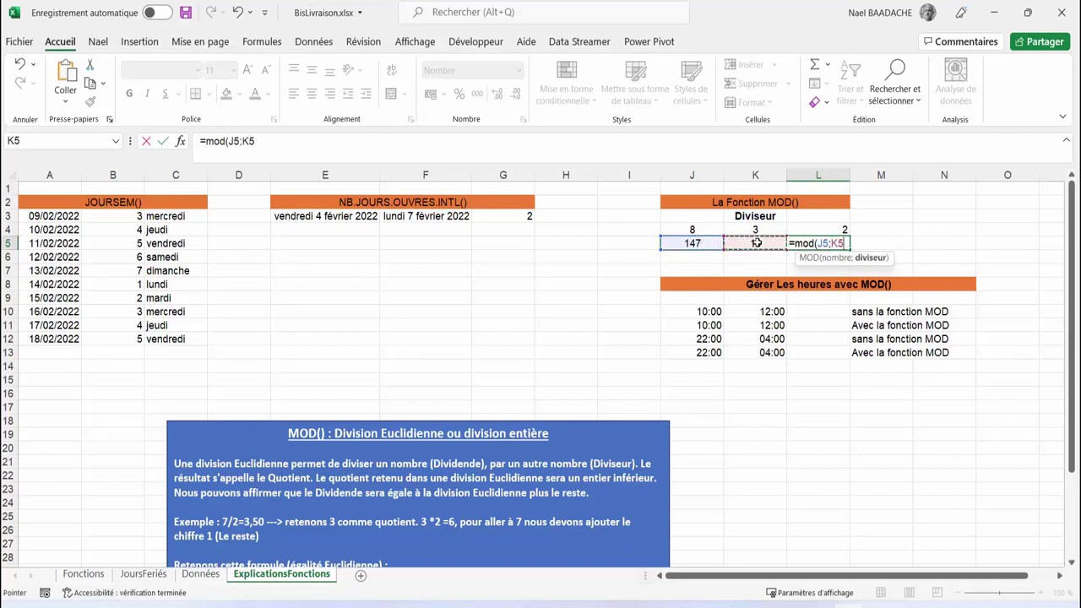
text())
key(ctrl+Return)
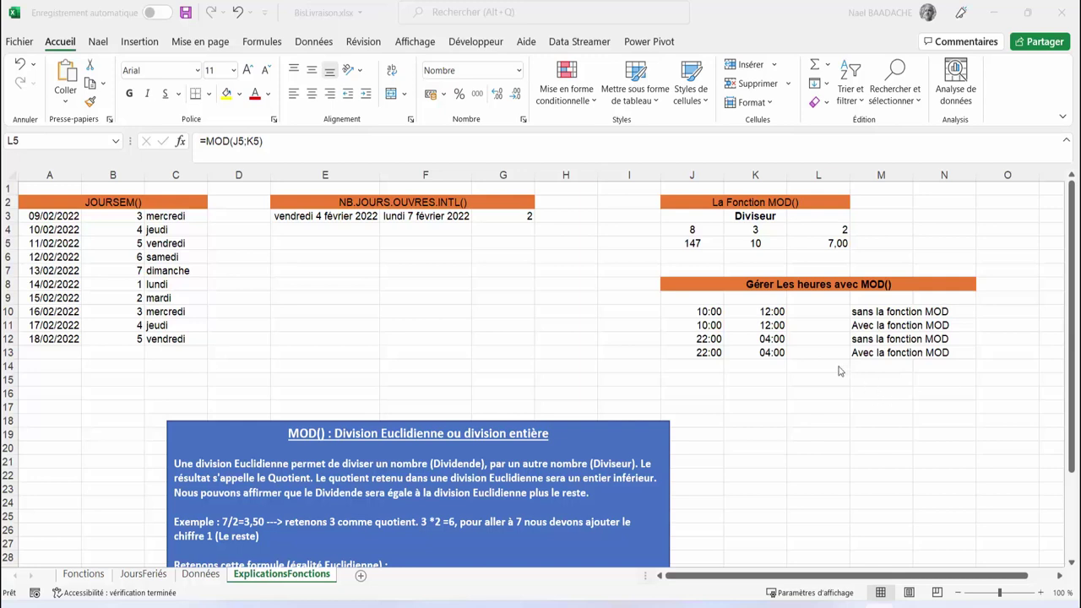
Enter =K10-J10 in L10 to get the 02:00 duration from 10:00 to 12:00.
drag(722, 312, 728, 311)
click(706, 310)
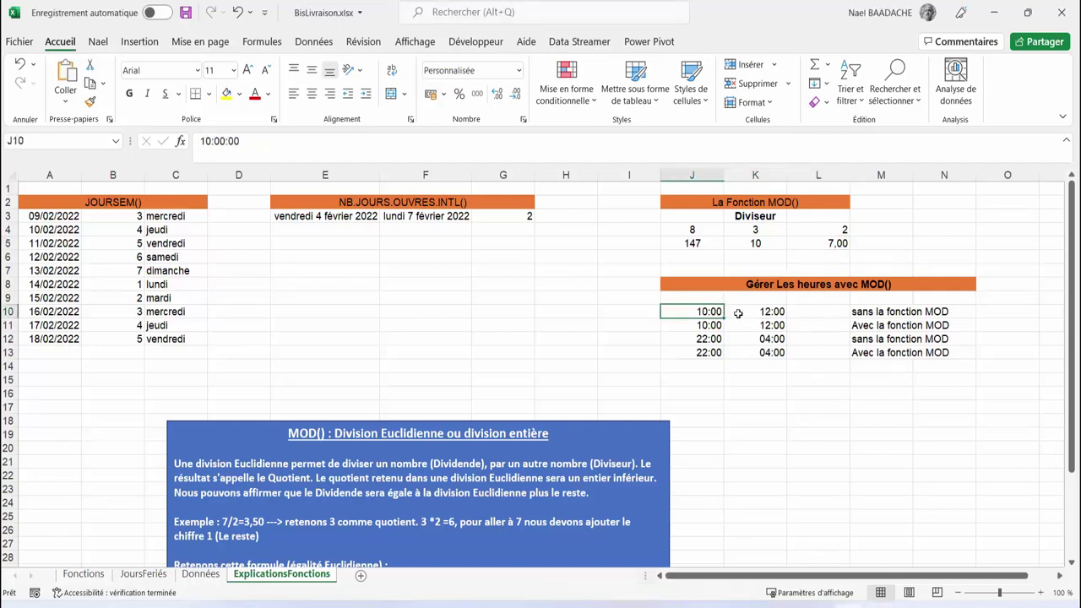
click(761, 313)
click(818, 312)
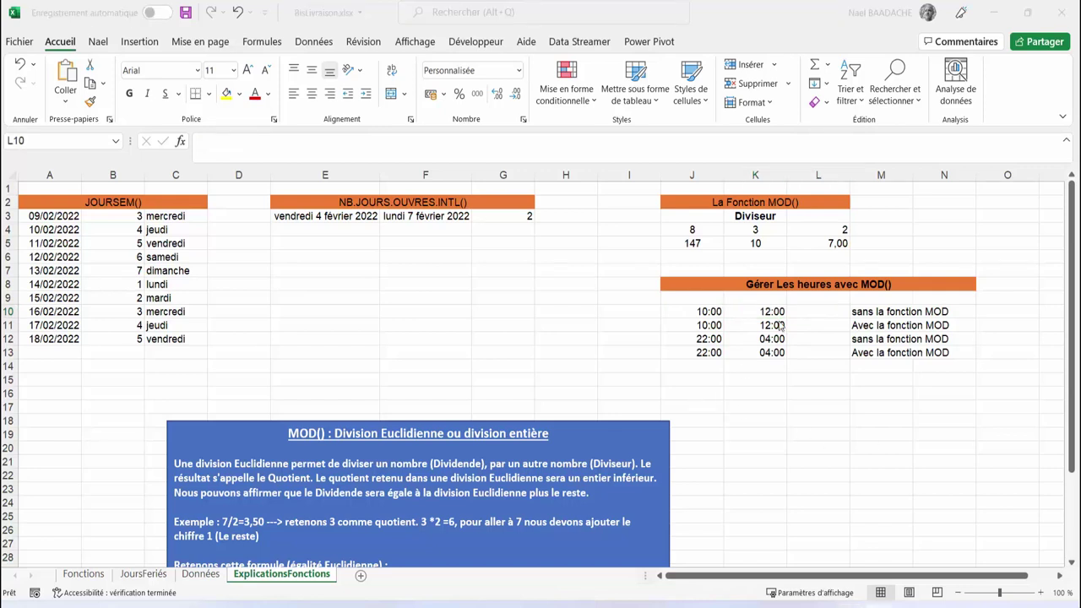
text(=)
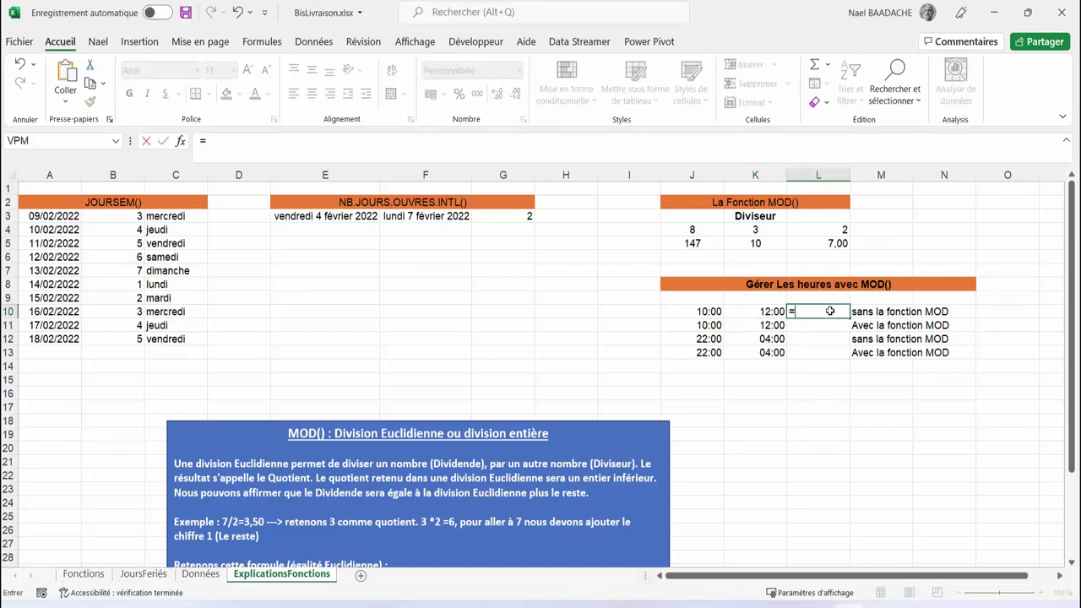
click(759, 311)
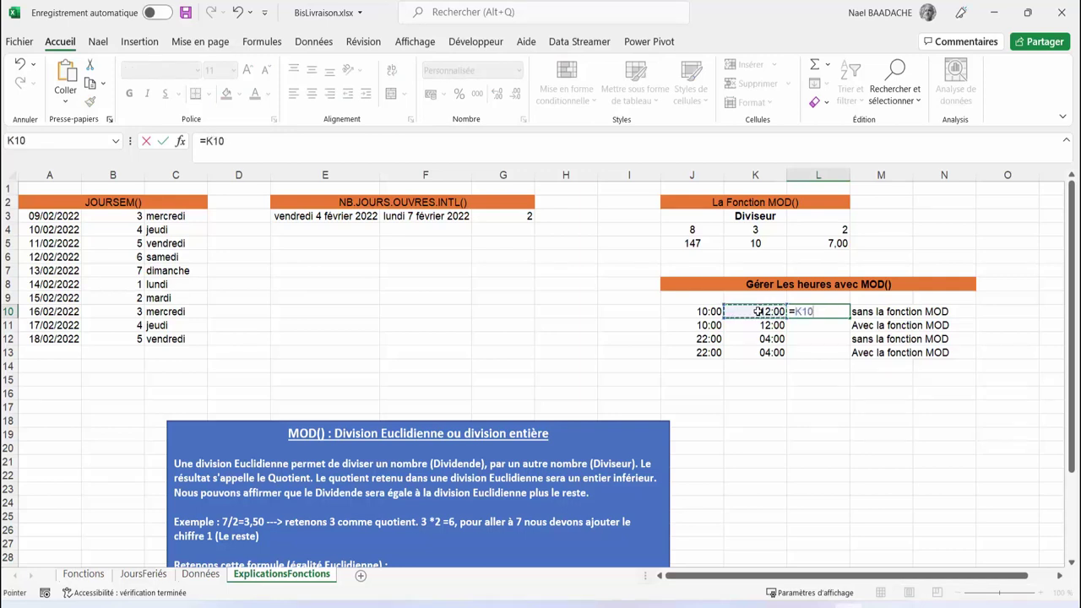
text(-)
click(708, 312)
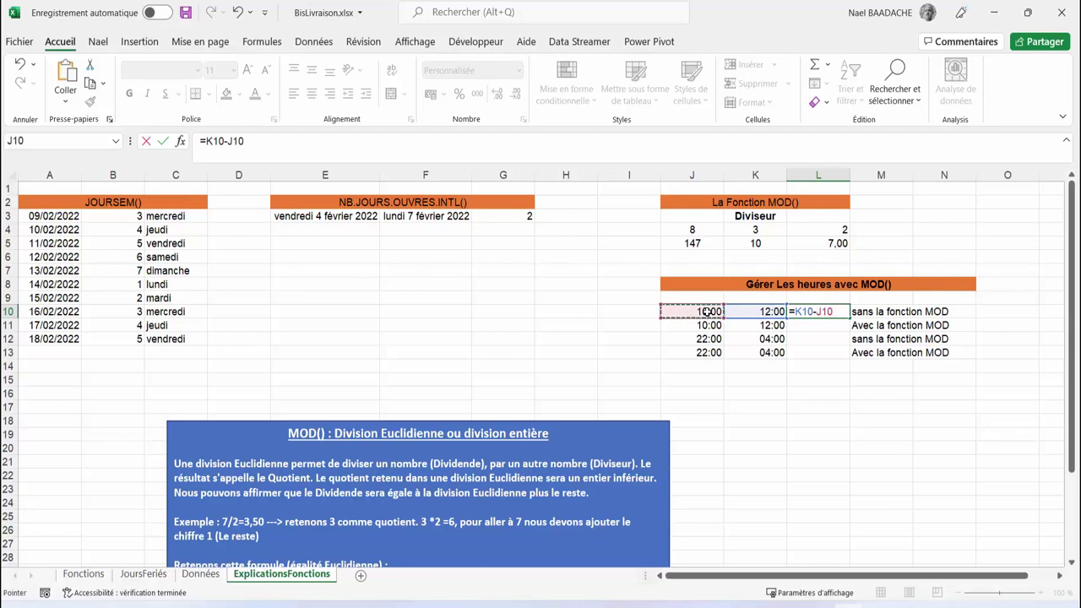
key(Return)
key(Up)
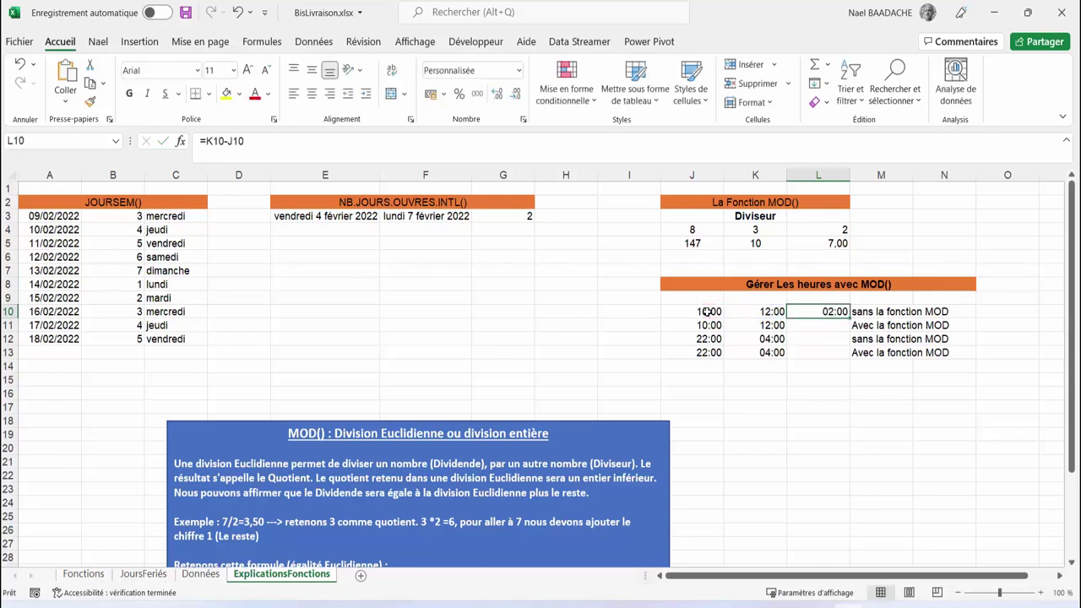
click(708, 311)
click(781, 313)
click(807, 313)
Enter =MOD(K11-J11;1) in L11, which returns the same 02:00 result.
click(818, 328)
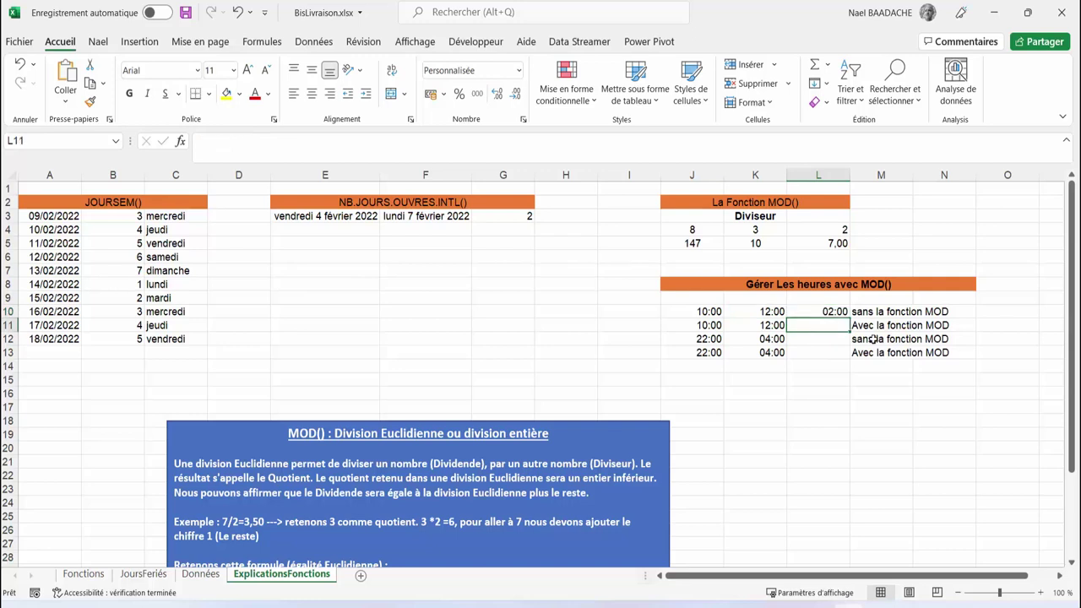
text(=)
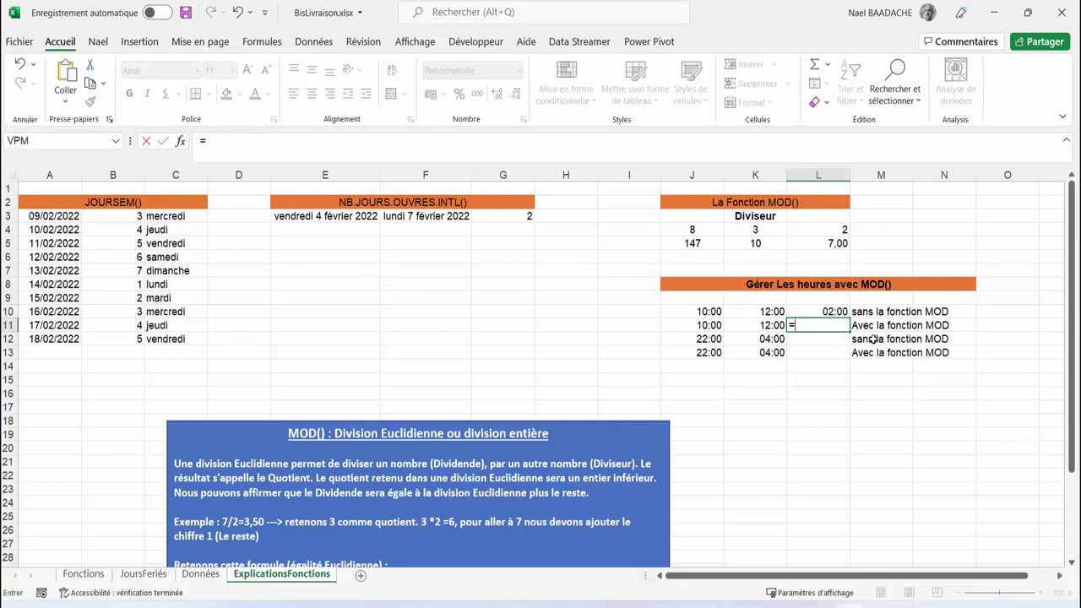
text(mod()
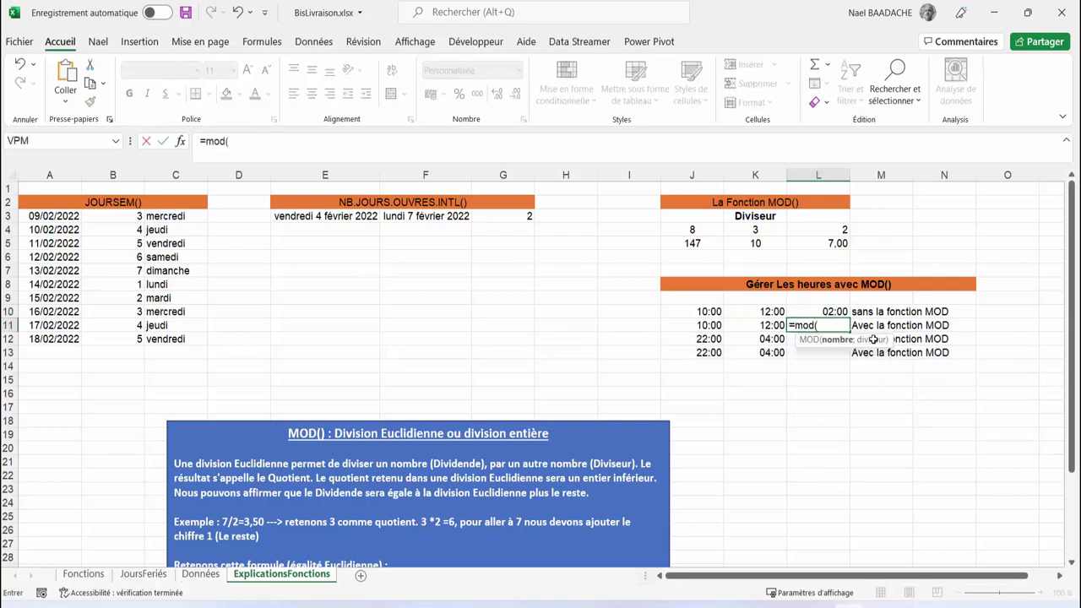
click(767, 323)
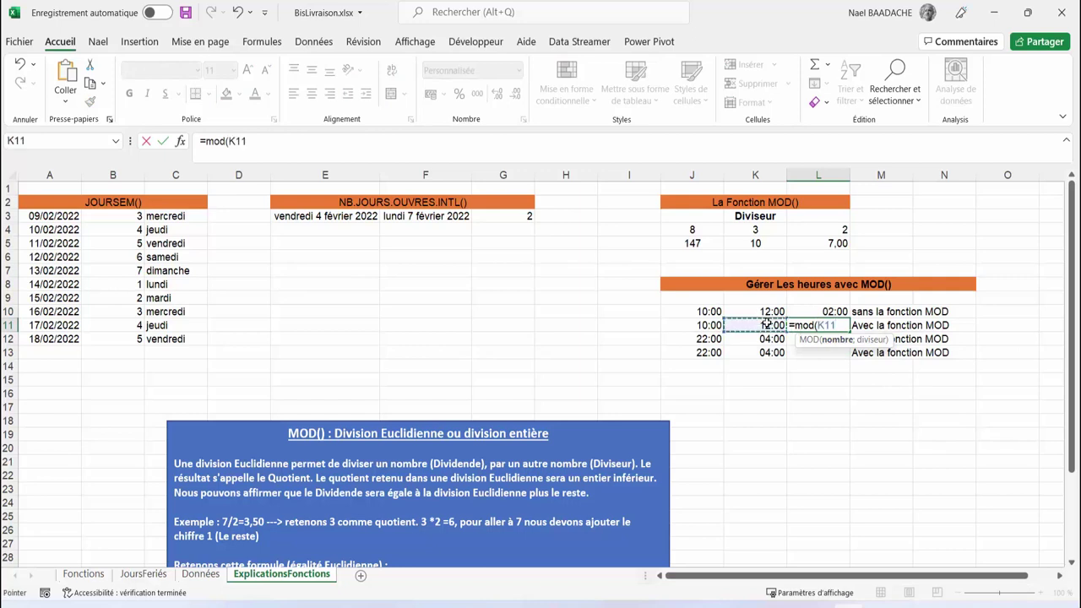
text(-)
click(707, 324)
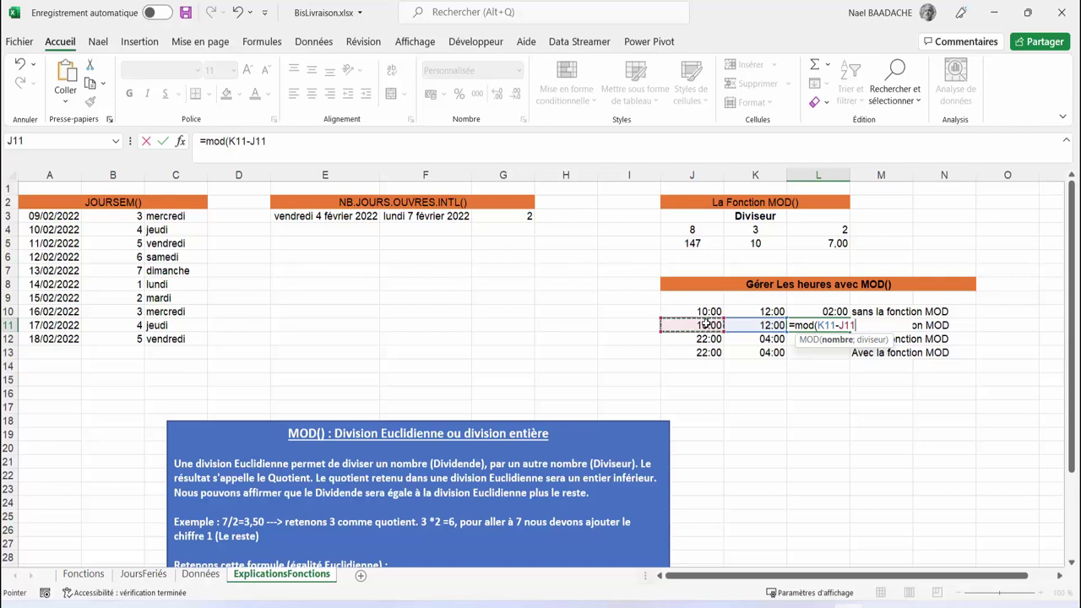
text(;)
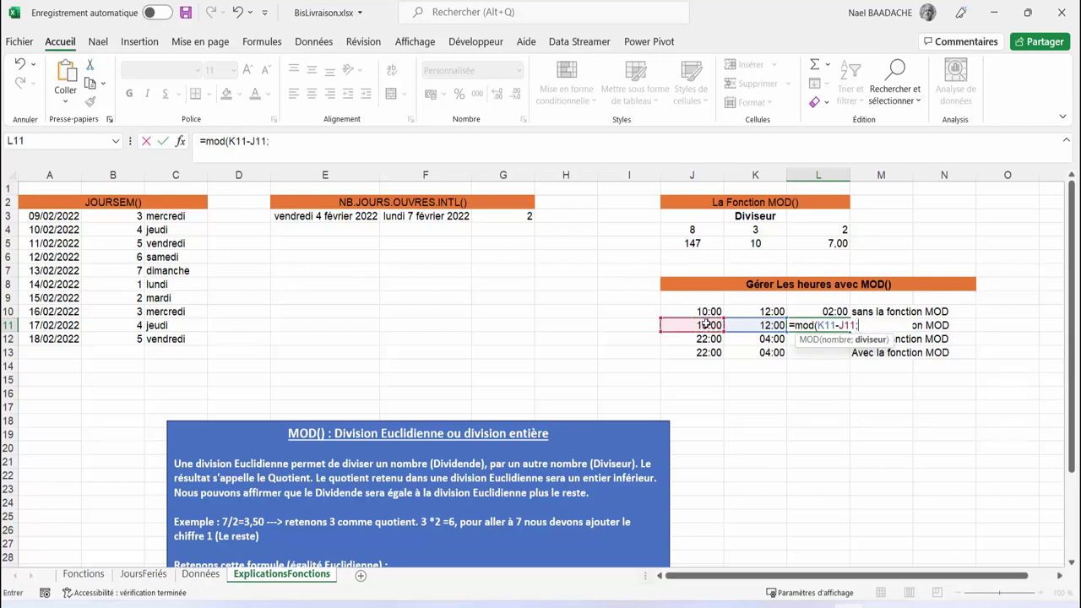
text(1)
text())
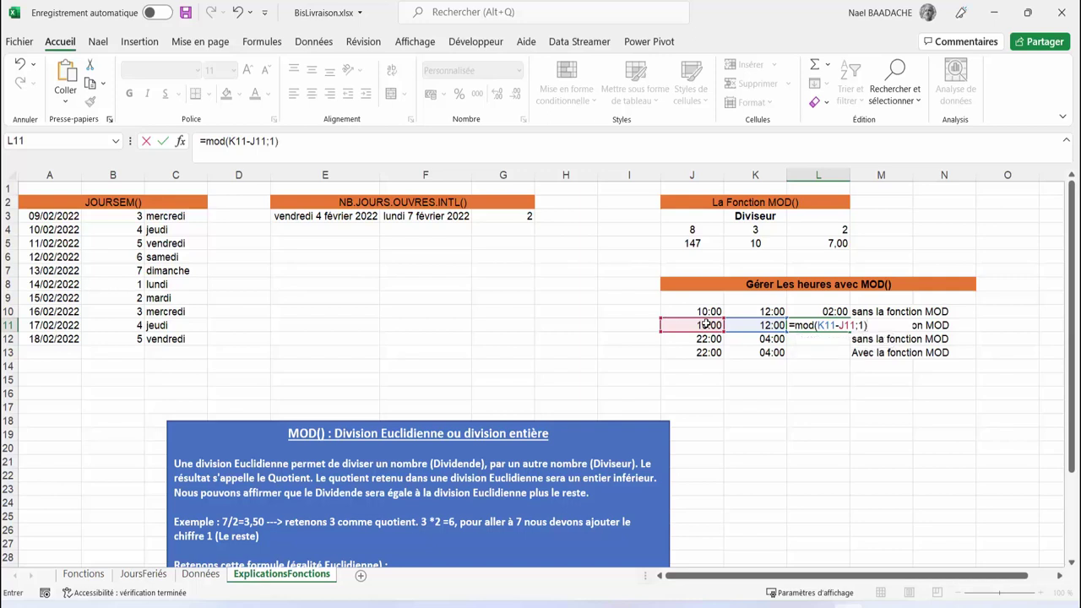
key(Return)
key(Up)
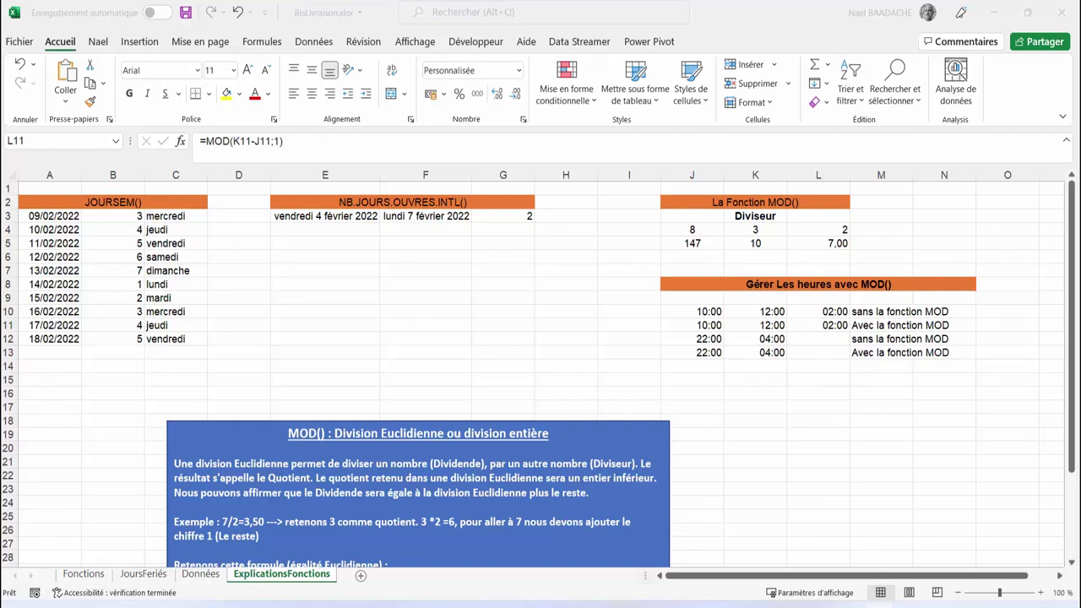
click(808, 340)
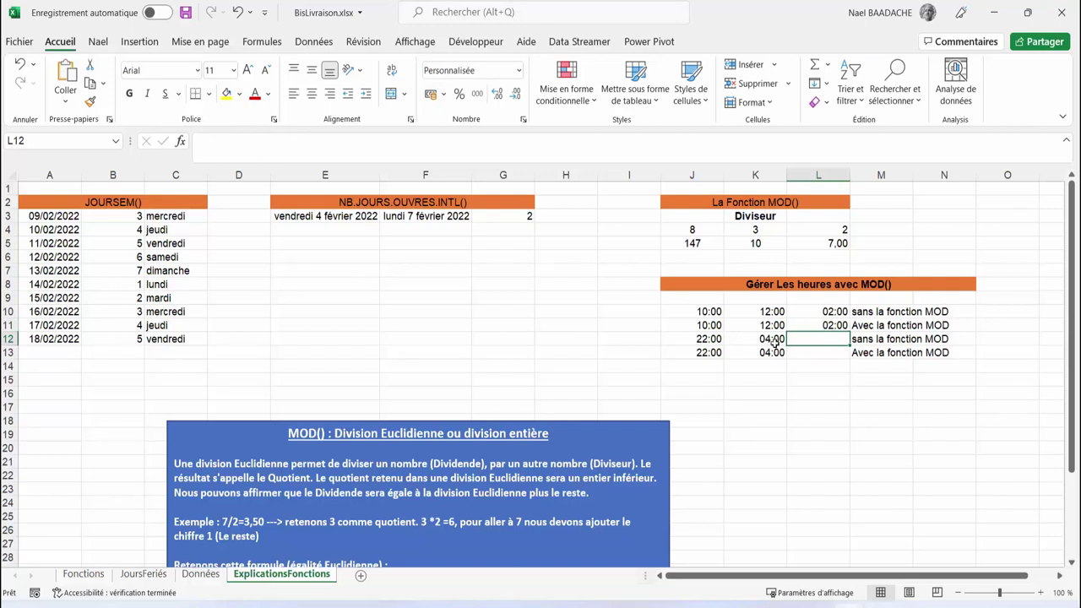
Enter =K12-J12 in L12, which shows ######## for the overnight 22:00 to 04:00 row.
click(706, 342)
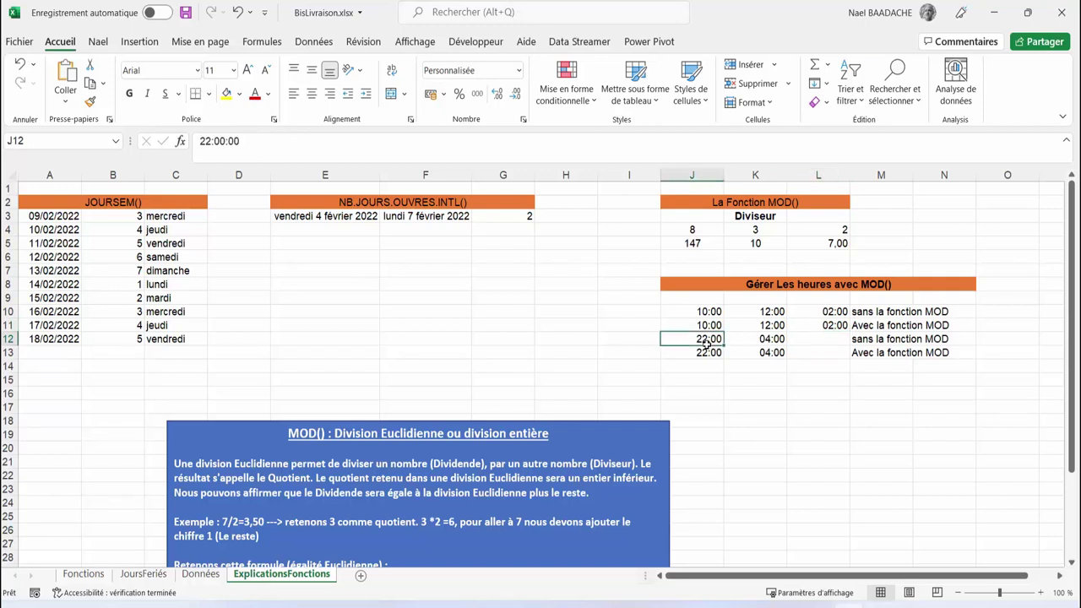
click(757, 340)
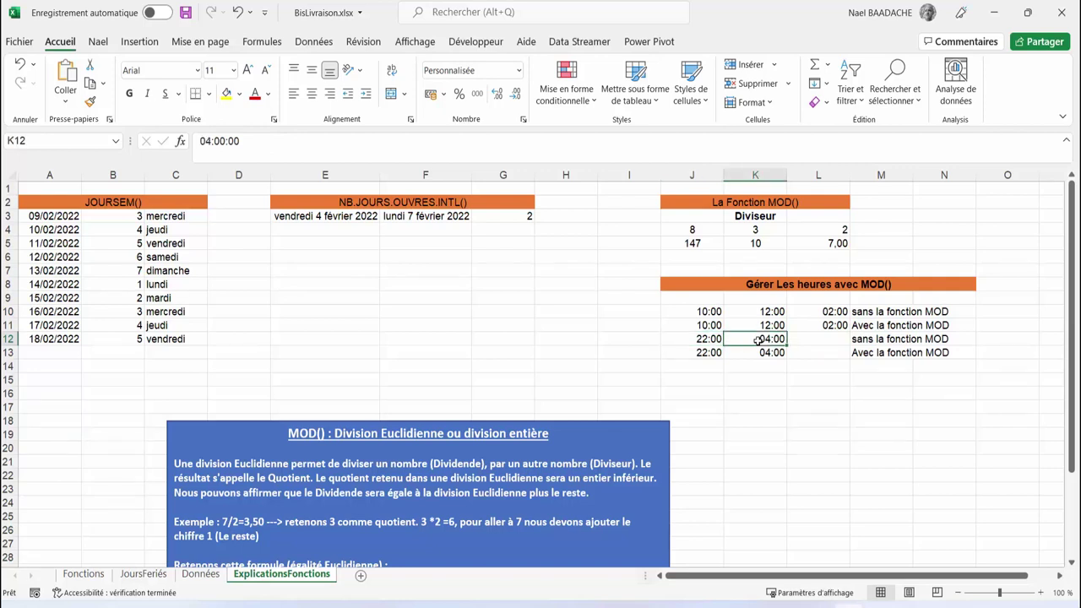
click(821, 342)
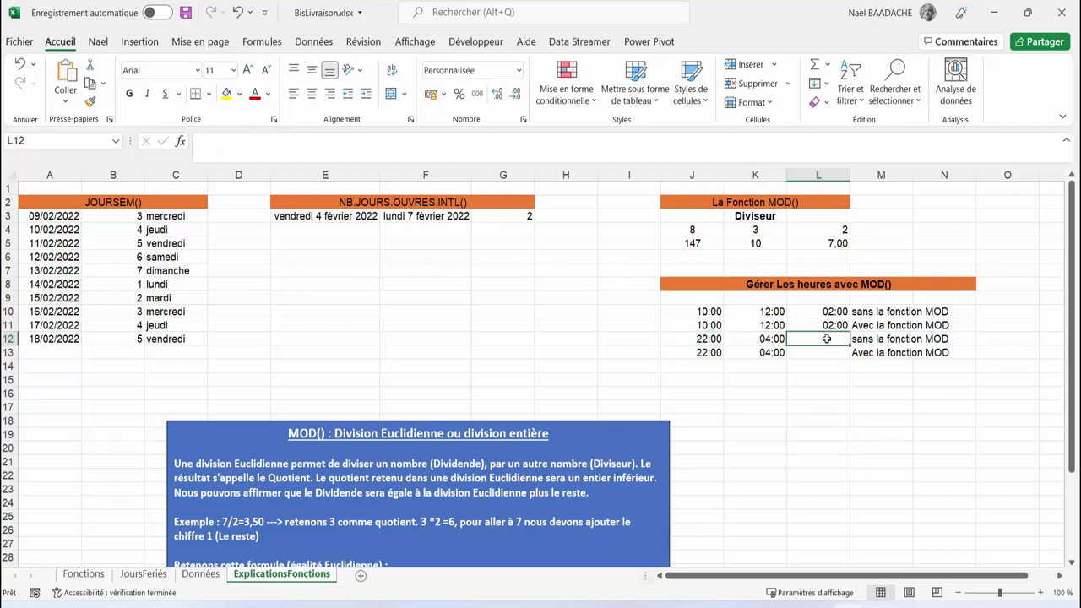
text(=)
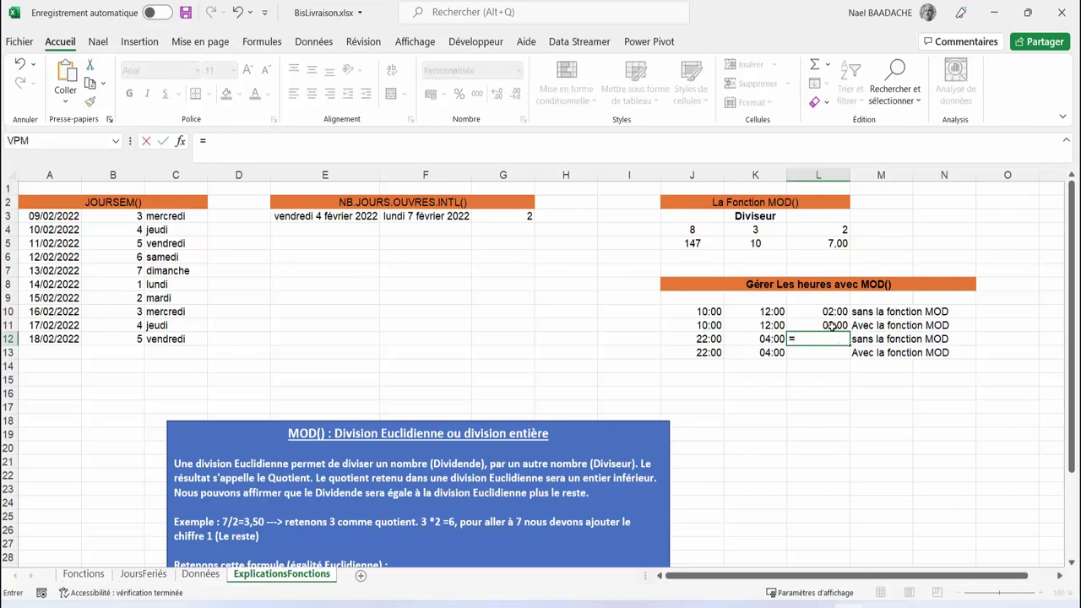
click(771, 339)
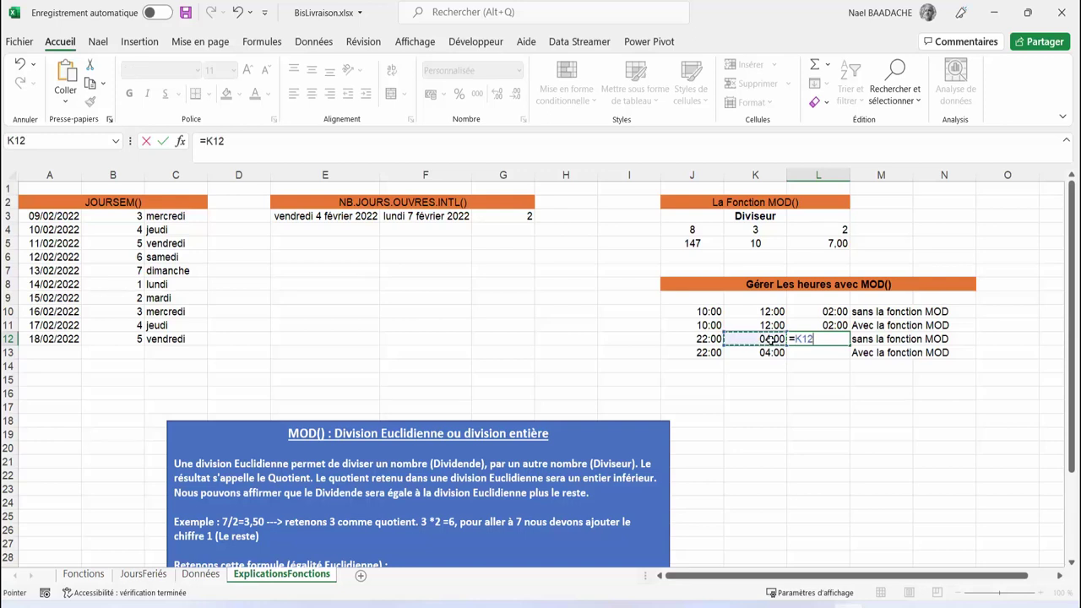
text(-)
click(700, 339)
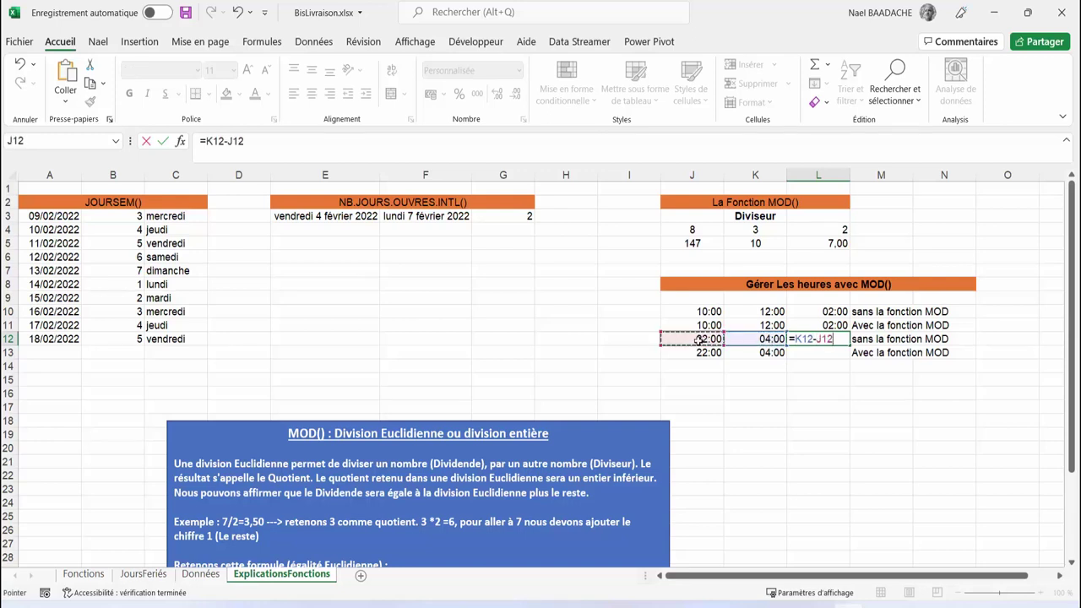
key(ctrl+Return)
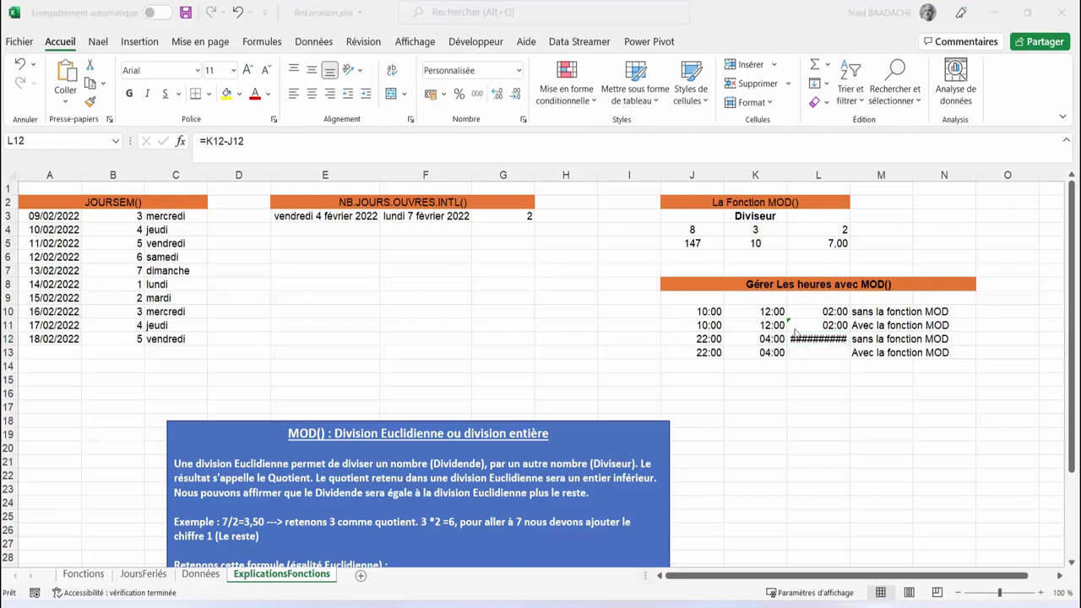
key(Down)
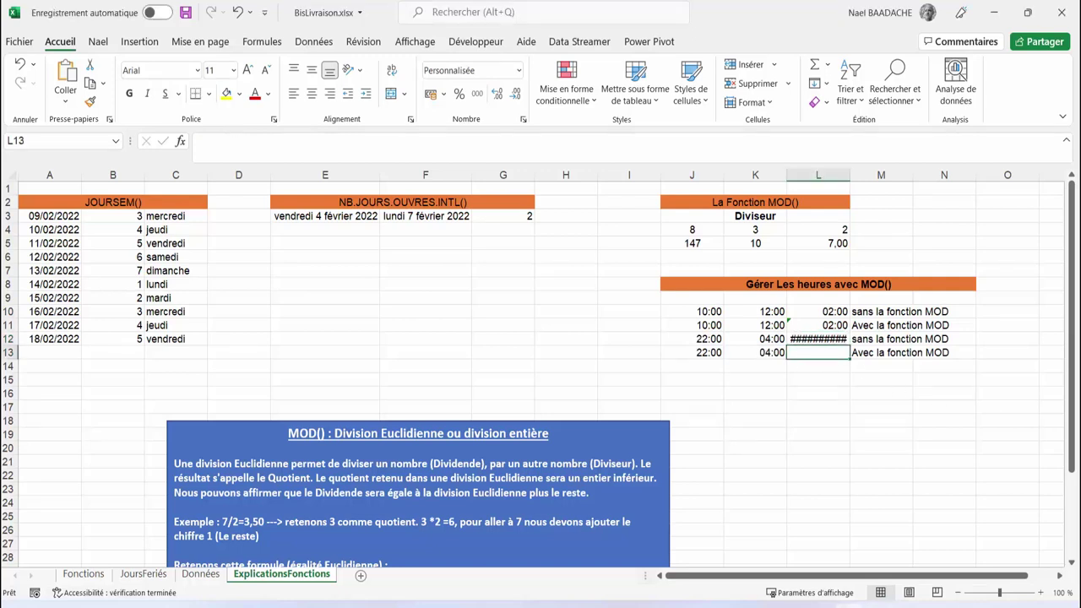
Re-enter L12 as =J12-K12 so it displays 18:00.
click(826, 339)
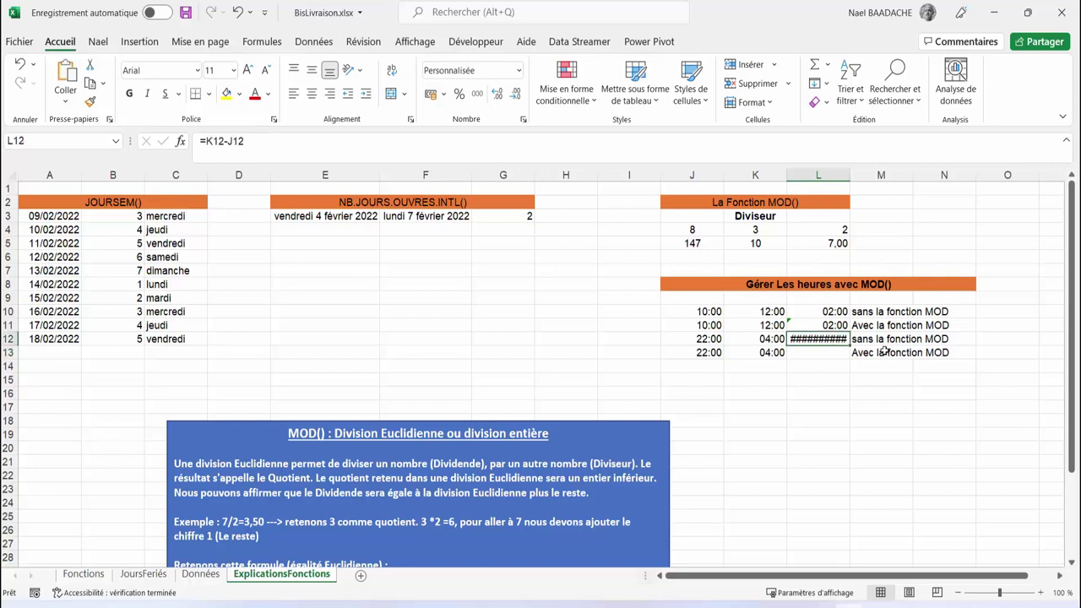
text(=)
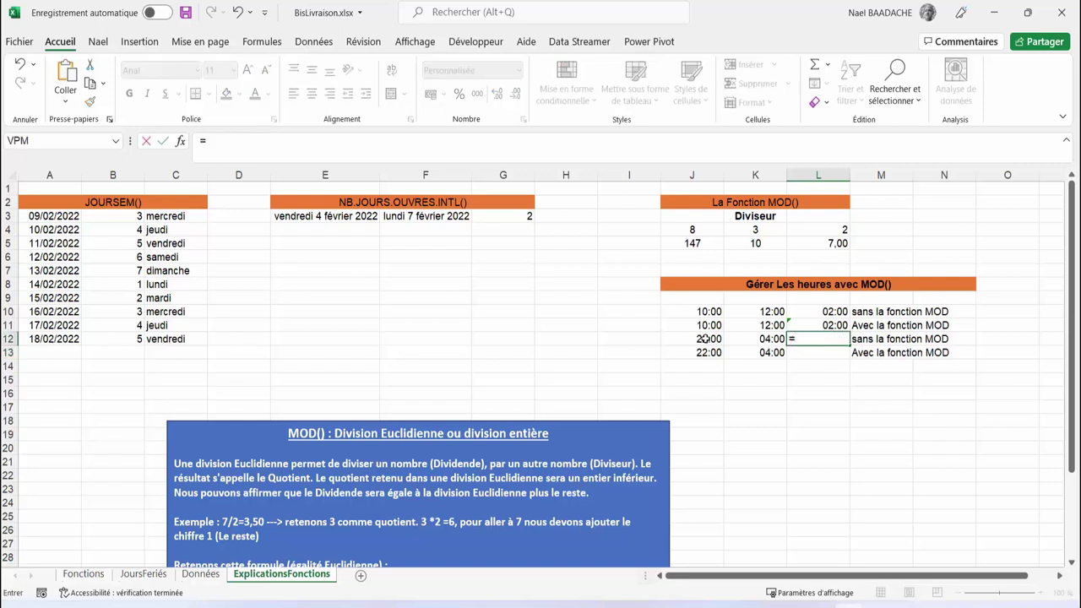
click(703, 339)
text(-)
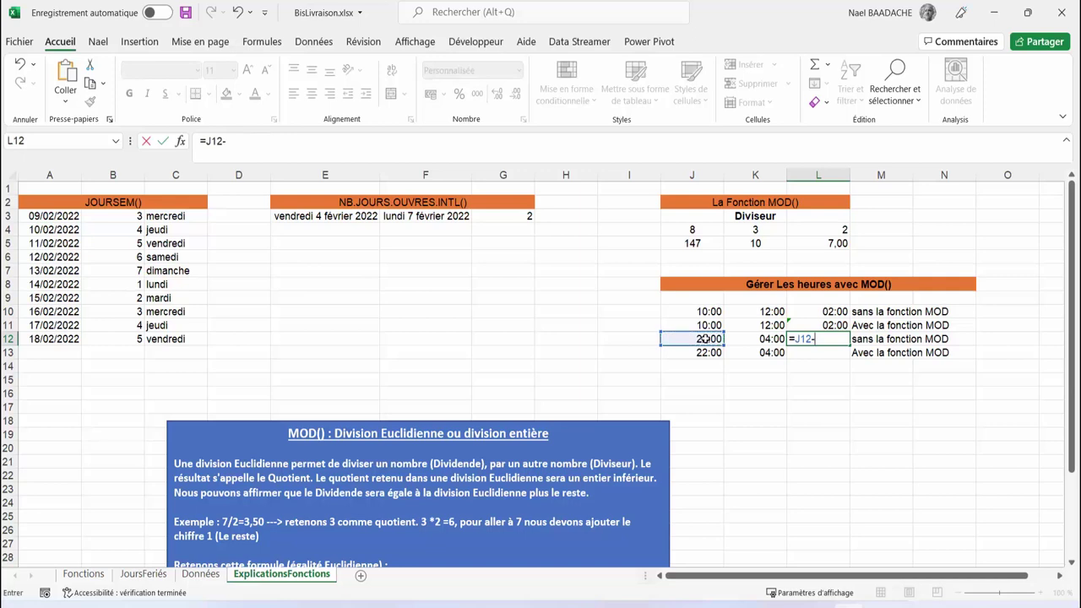
click(775, 340)
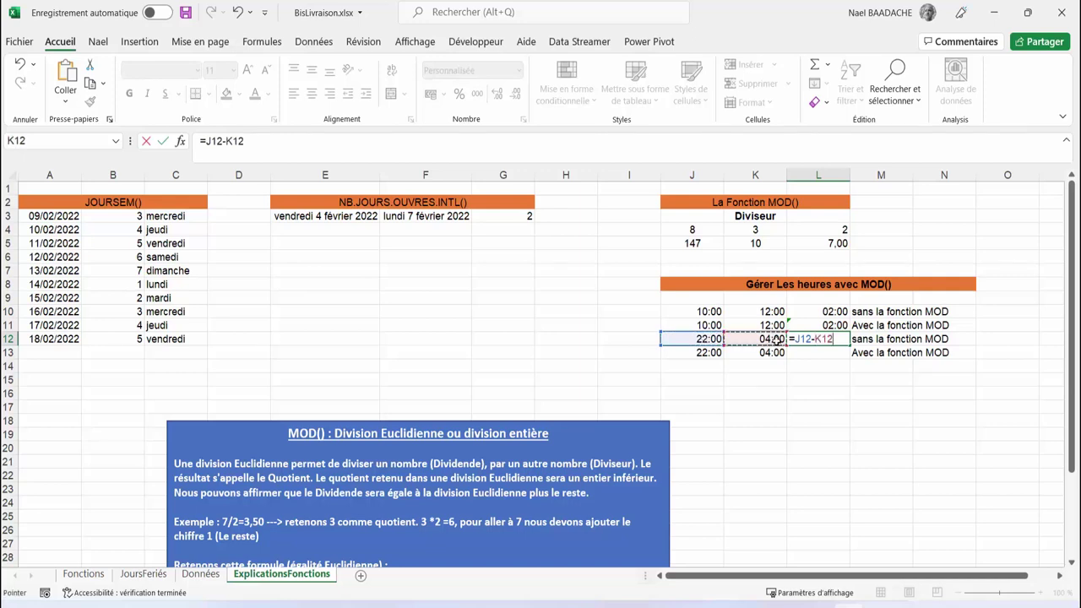
key(ctrl+Return)
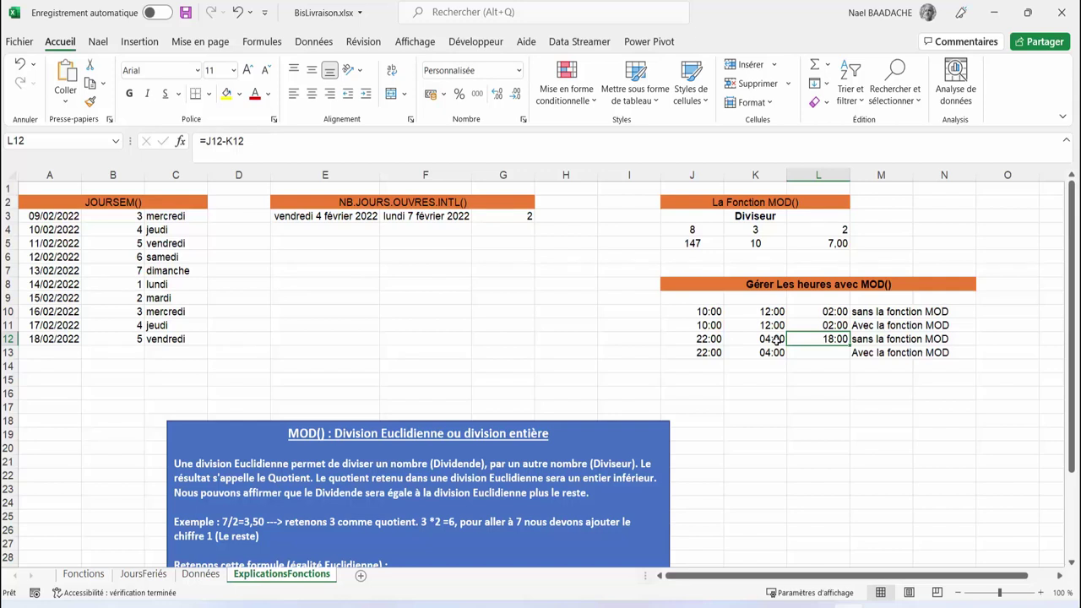
key(Down)
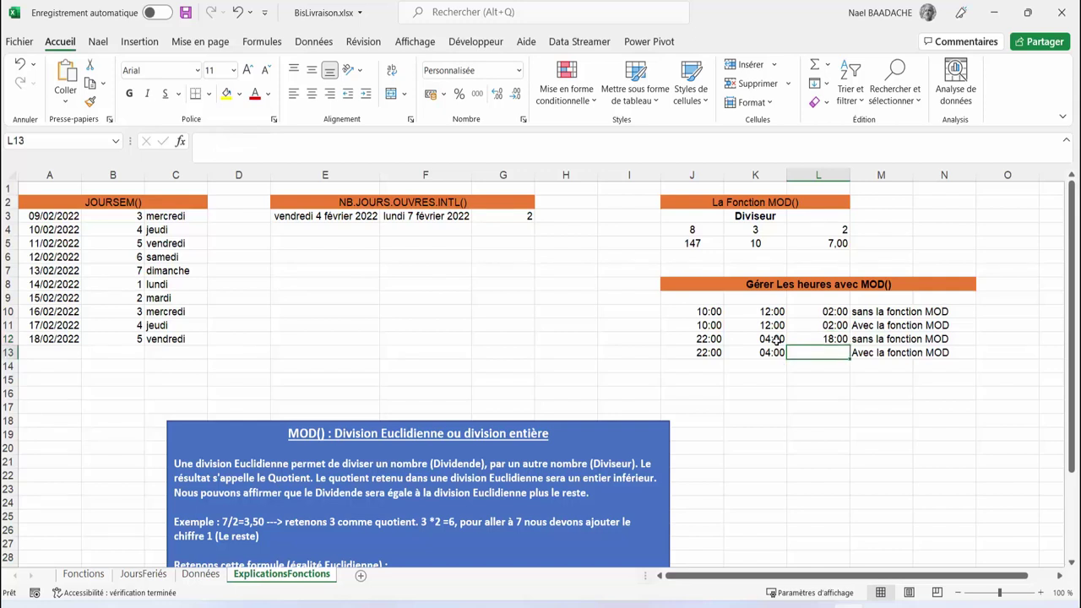
Enter =MOD(K13-J13;1) in L13, giving 06:00 for 22:00 to 04:00.
text(=mod)
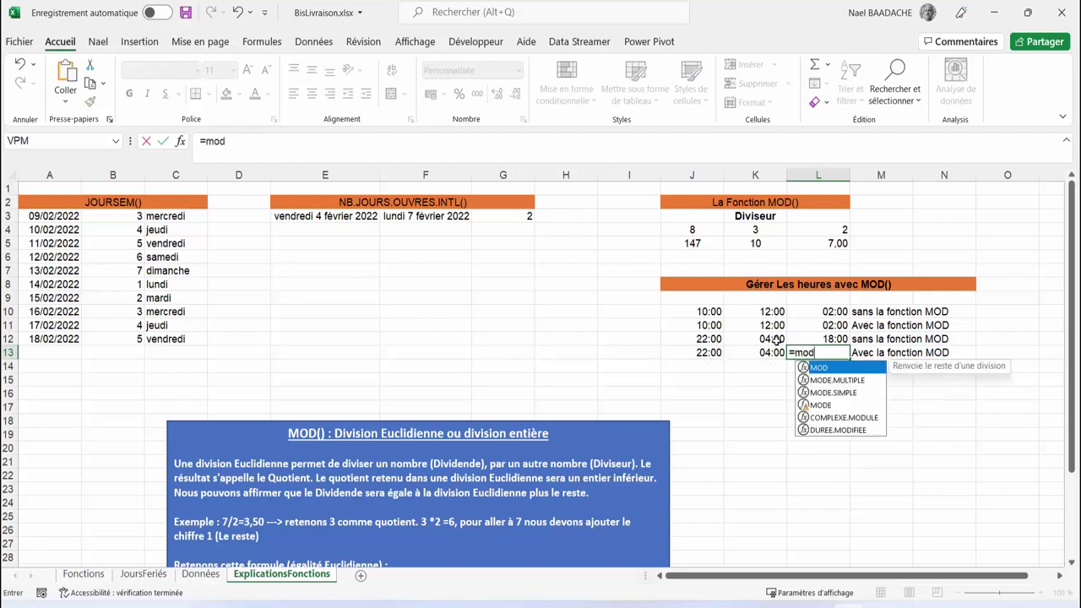
text(()
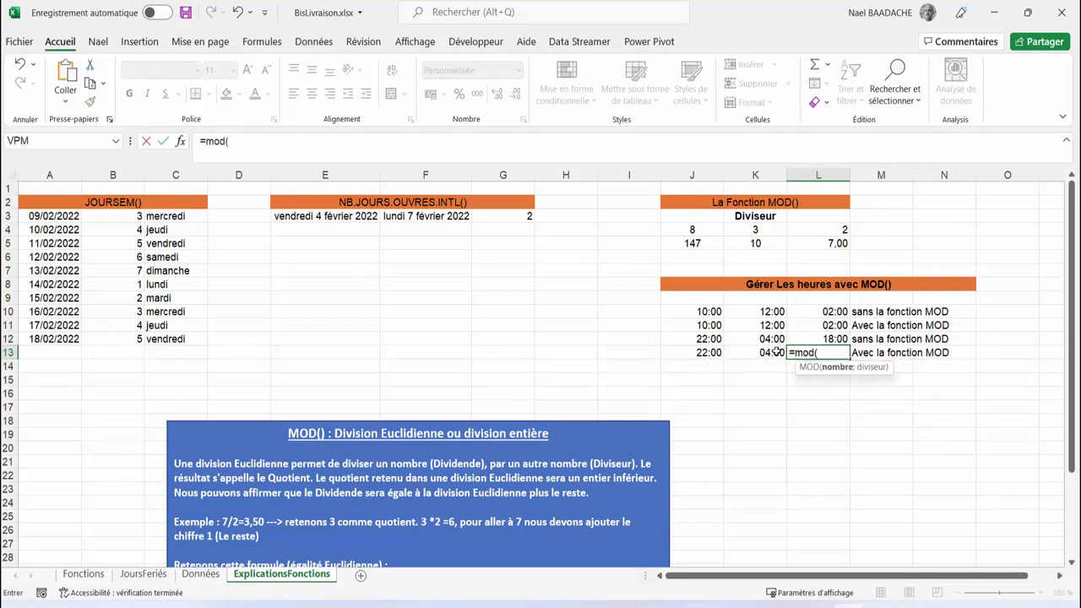
click(777, 351)
text(-)
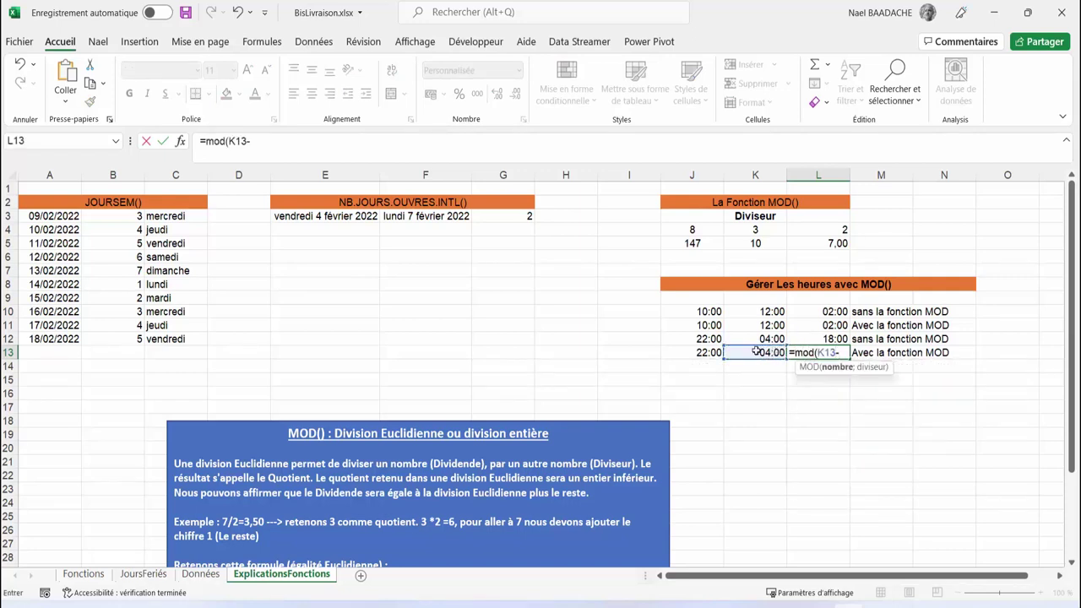
click(706, 351)
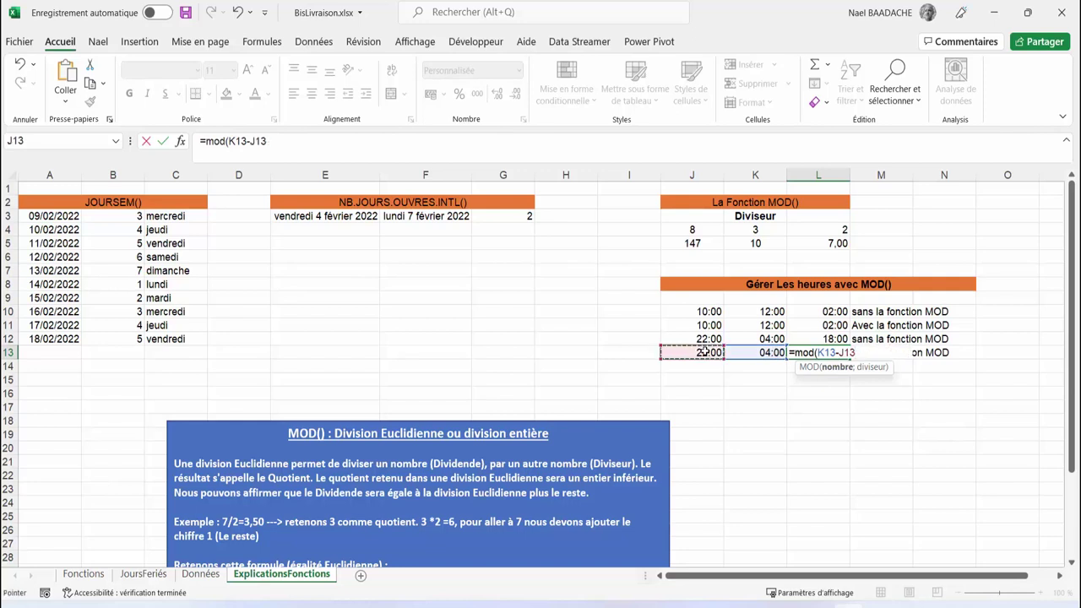
text(;1)
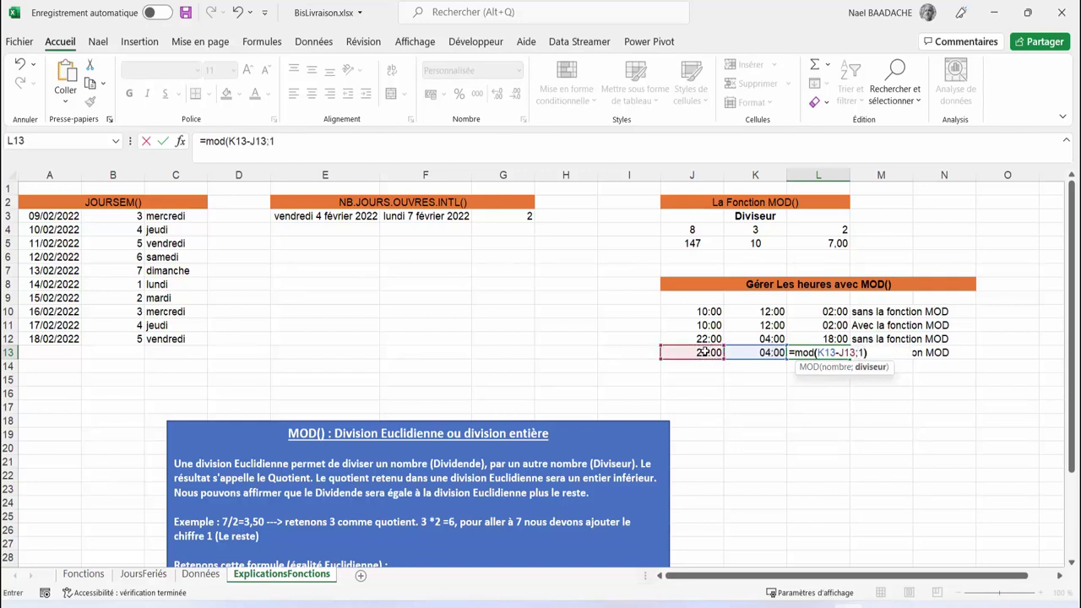
text())
key(Return)
key(Up)
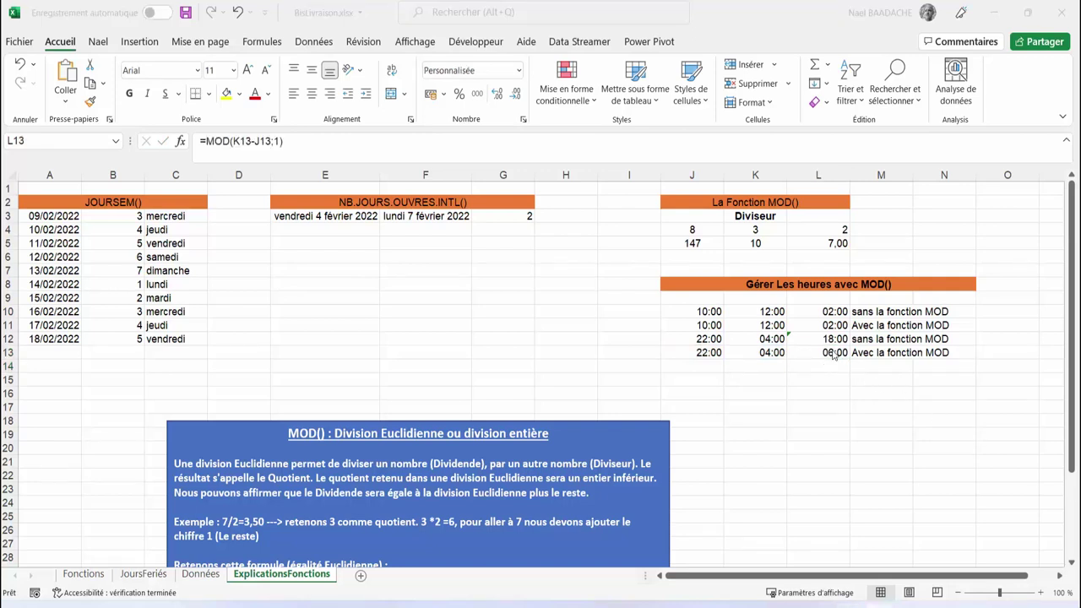
click(834, 354)
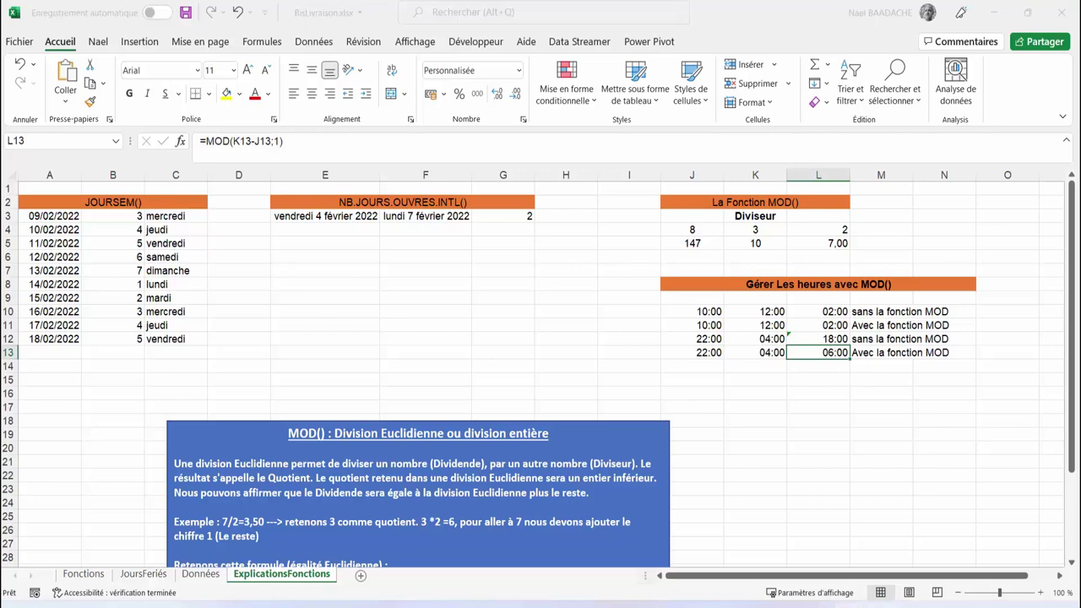
Switch to the Données sheet and drag the Le Contexte text box to the right of the table.
click(201, 574)
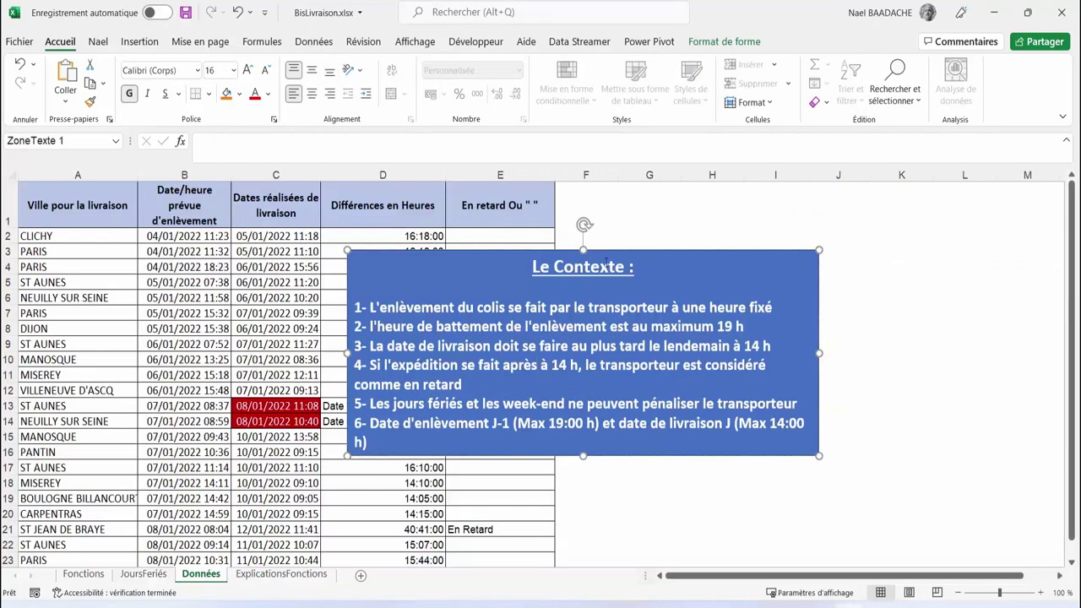
drag(644, 254, 864, 199)
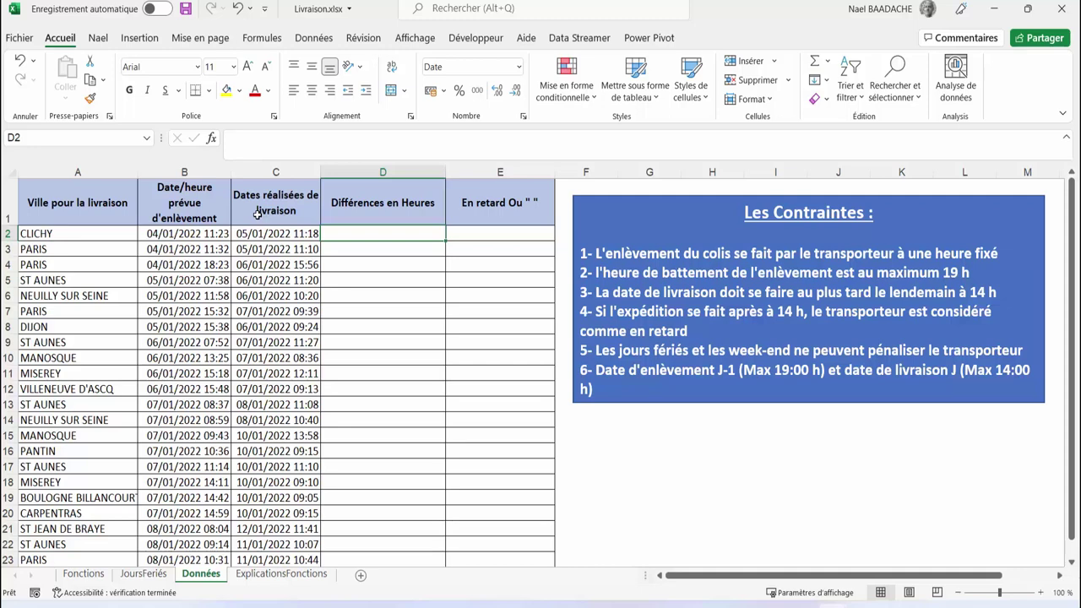
Start =NB.JOURS.OUVRES.INTL(B2;C2;1; in D2, with Saturday–Sunday weekends, before picking holidays on JoursFériés.
click(384, 233)
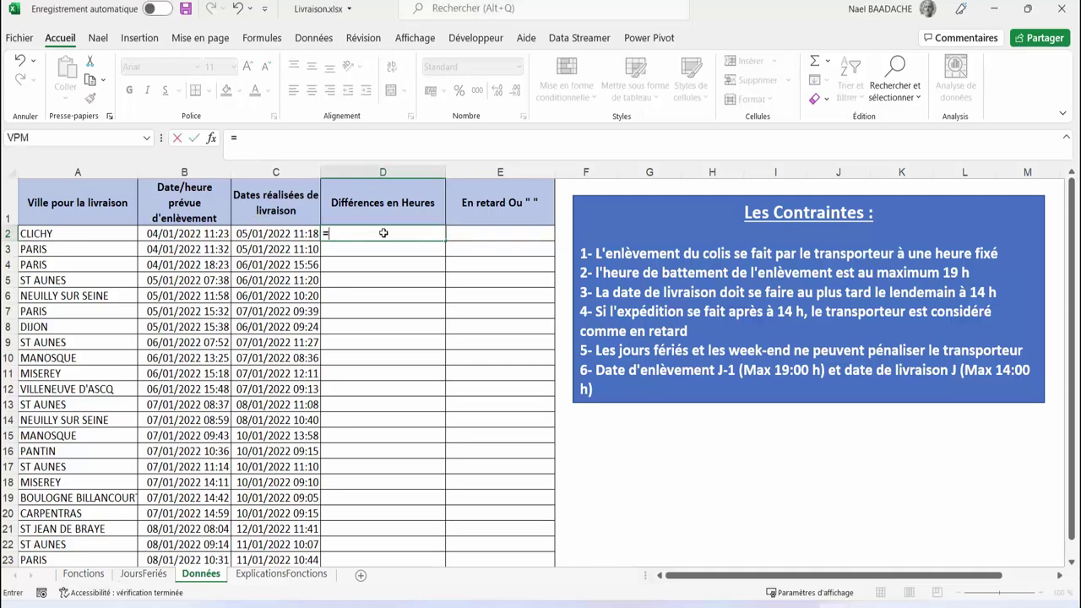
text(=NB)
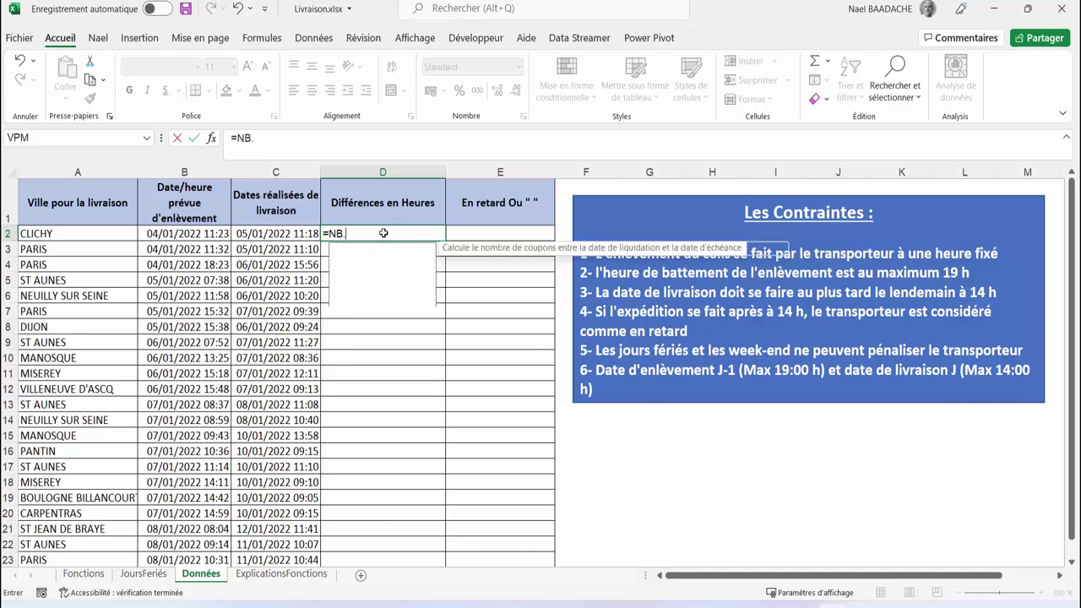
text(.JOUR)
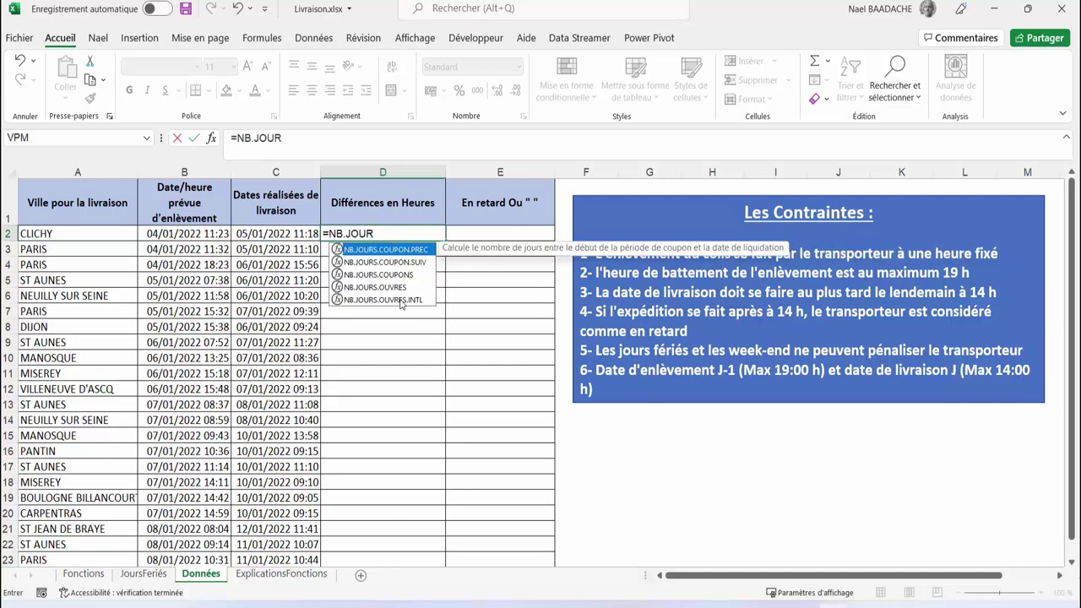
double_click(401, 301)
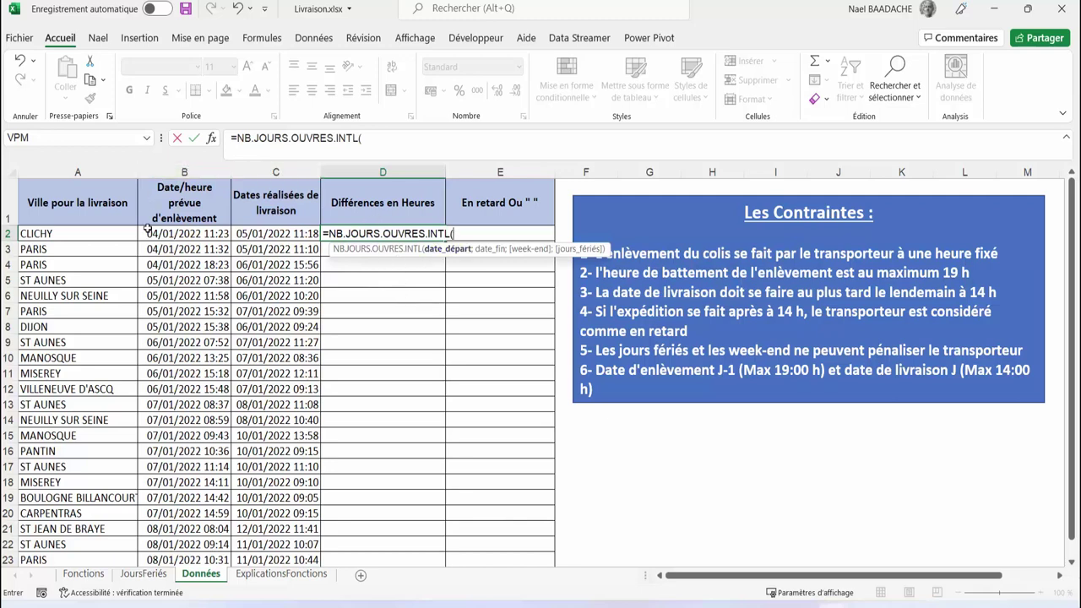
click(184, 234)
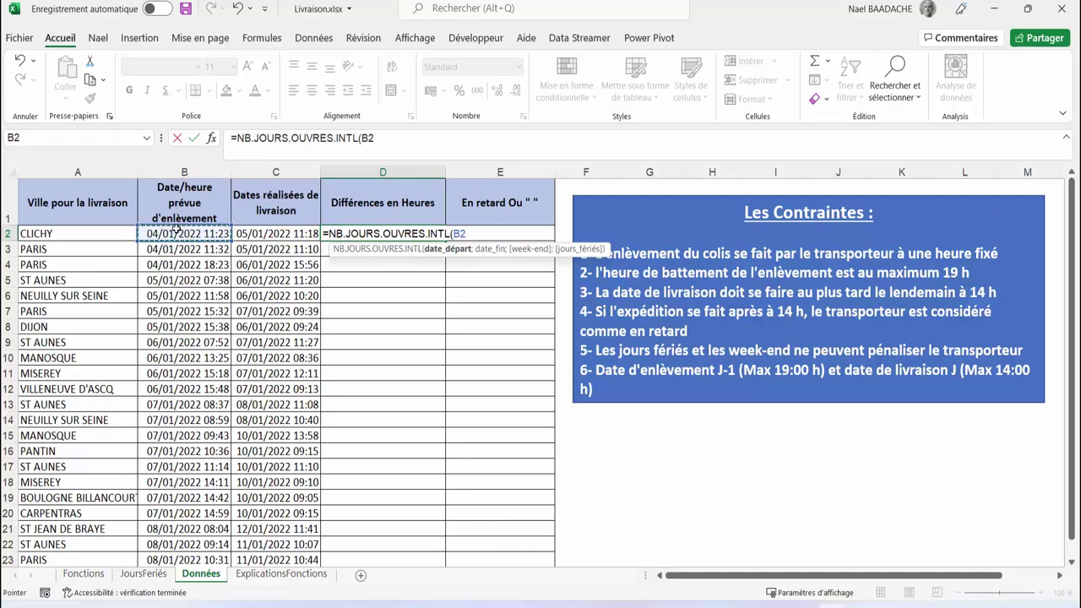
text(.)
key(BackSpace)
text(;)
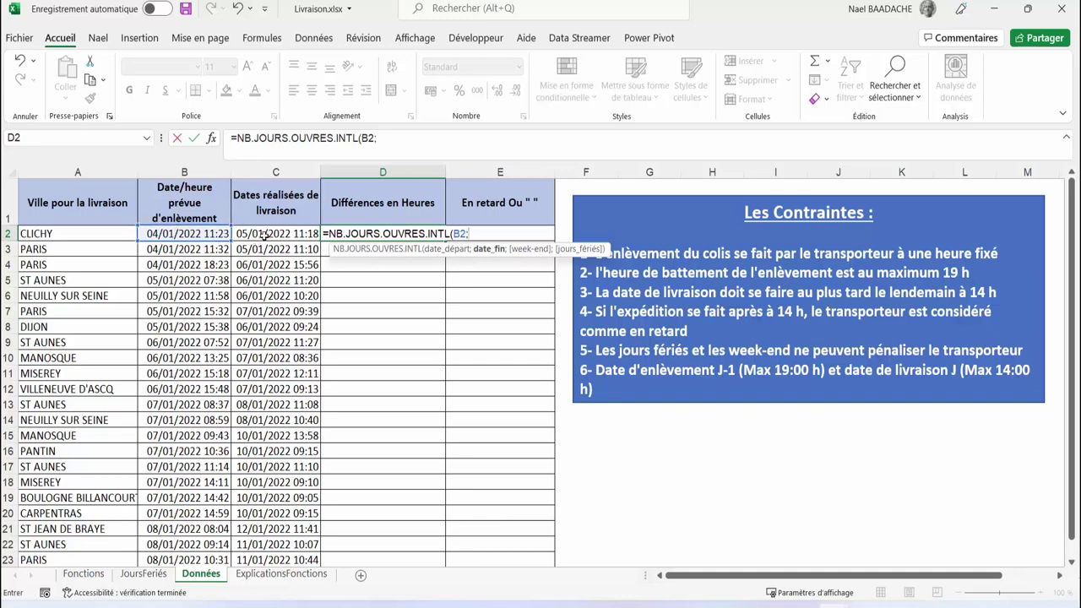
click(265, 237)
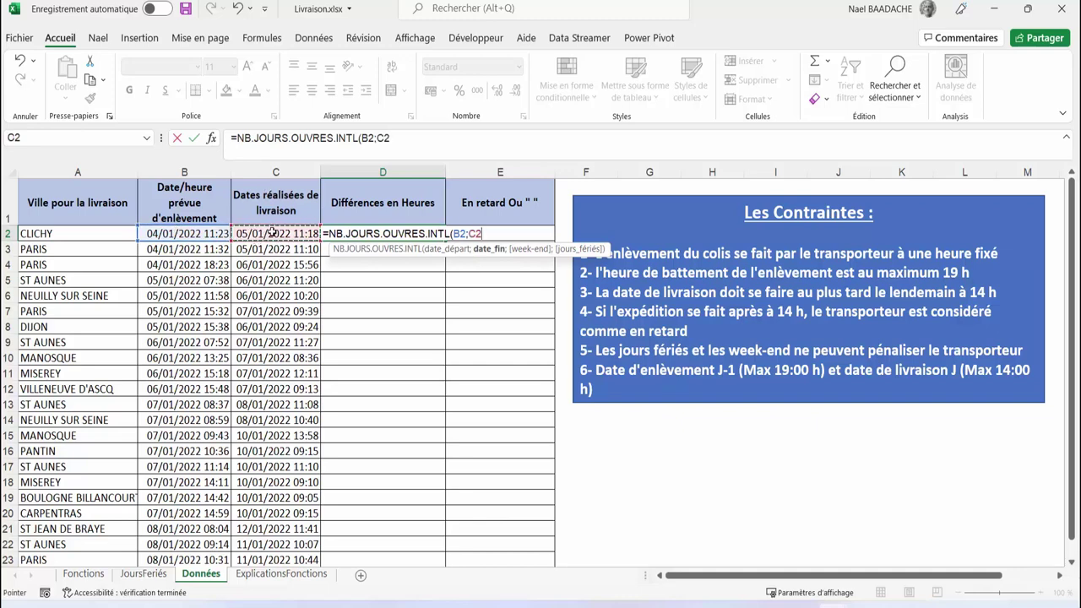
text(;)
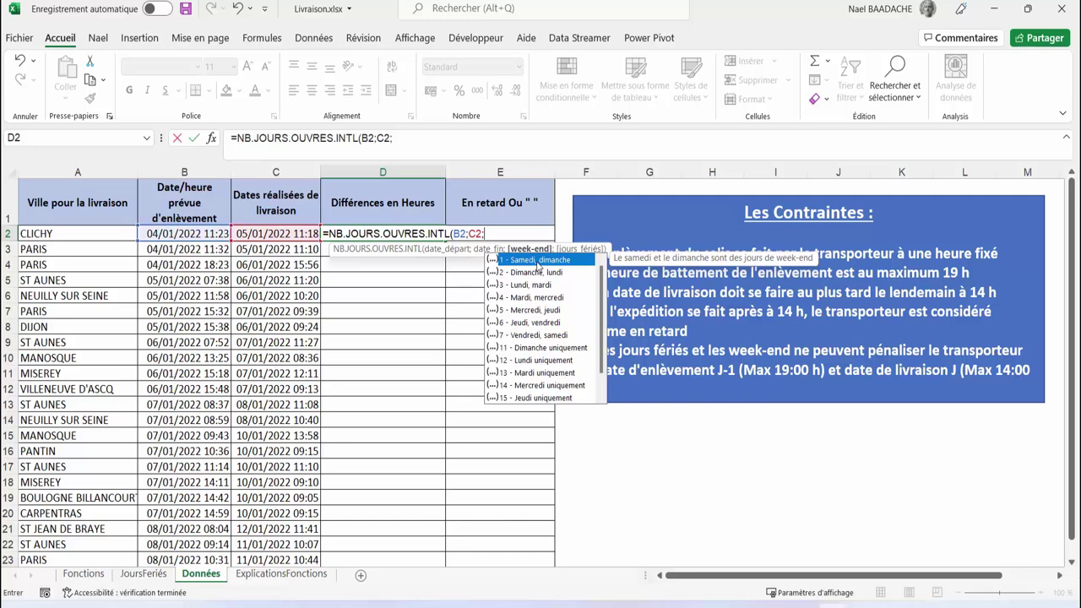
text(1;)
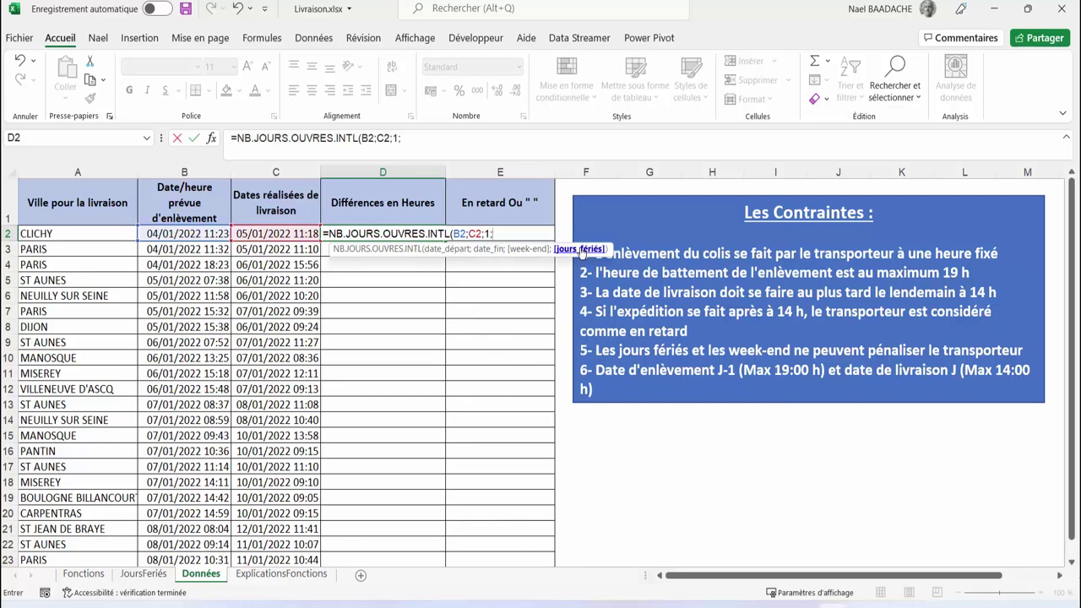
click(148, 575)
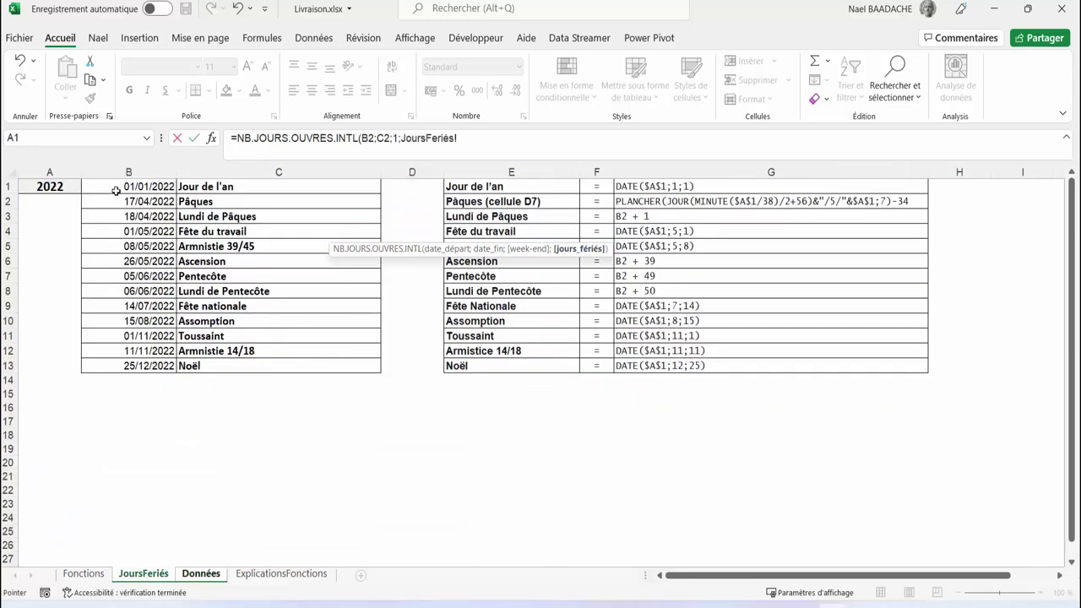
Close the D2 formula with holidays range JoursFériés!B1:B13, returning 2, then reopen it for editing.
click(128, 188)
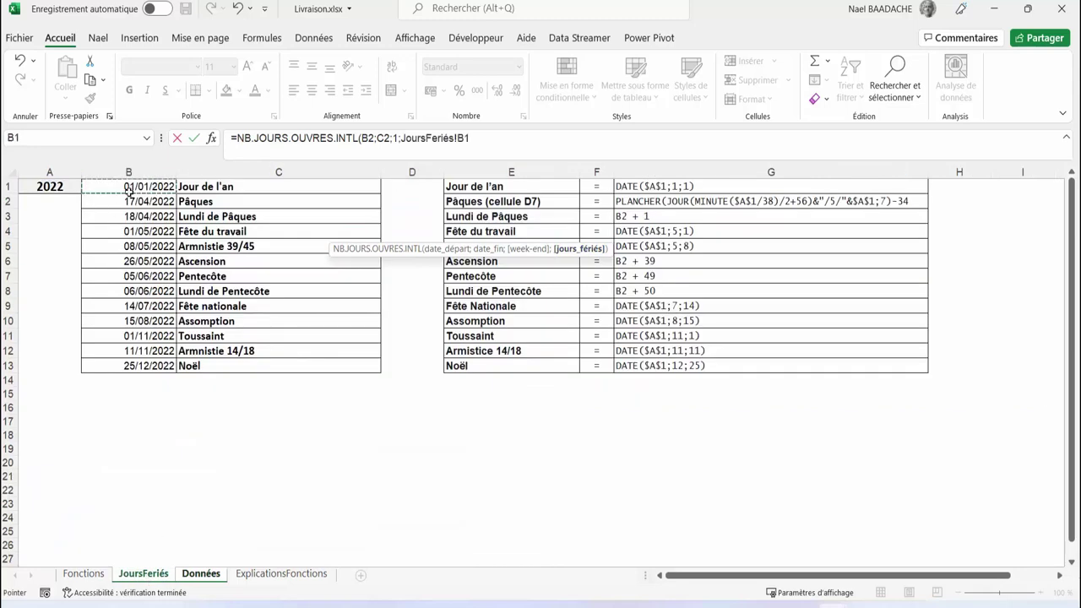
drag(128, 193, 133, 365)
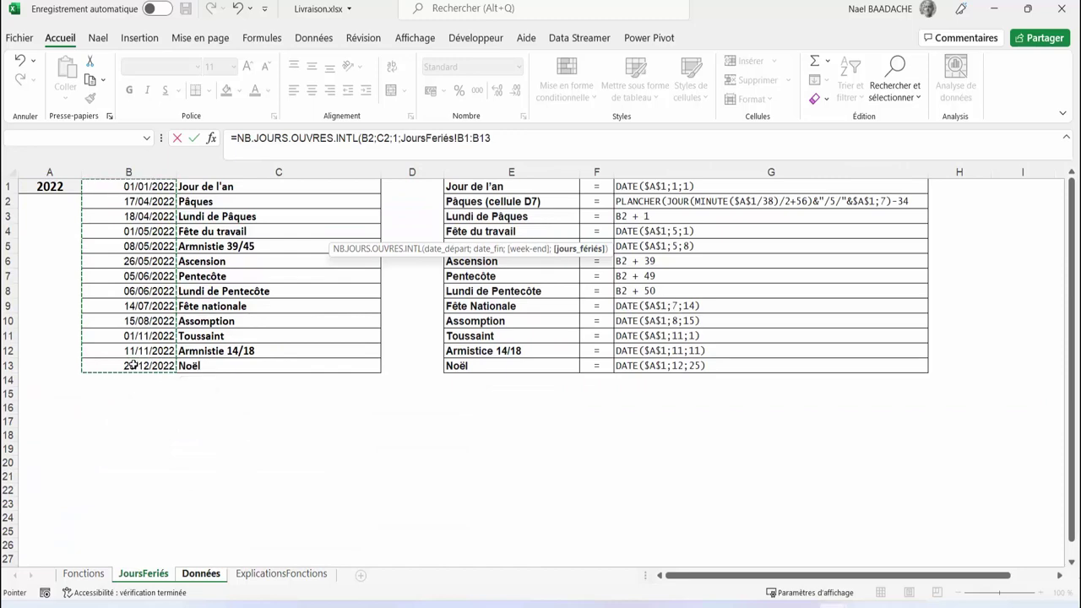
text())
key(Return)
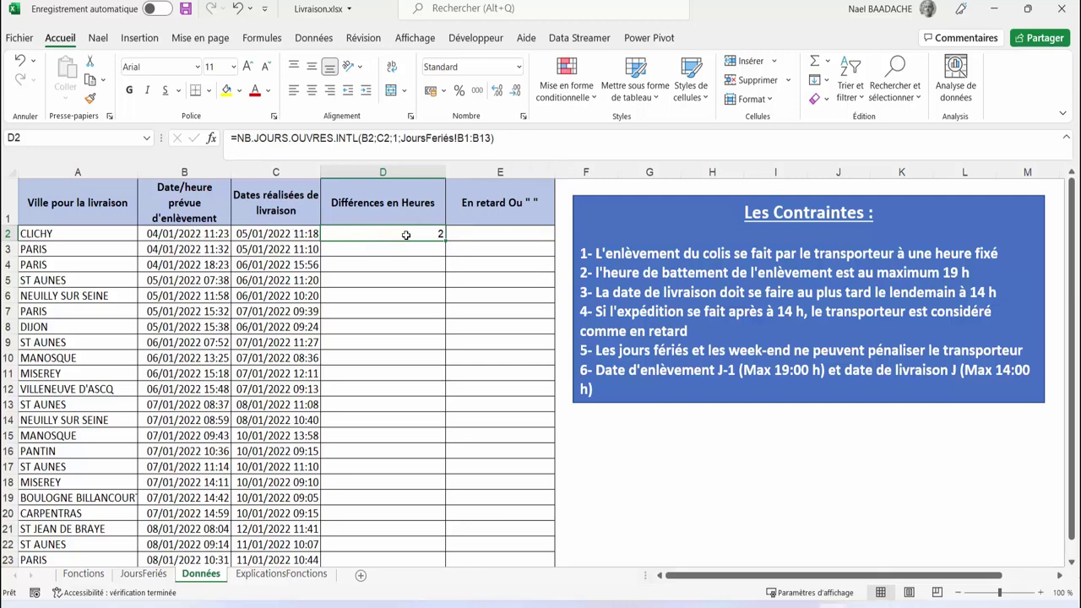
click(502, 138)
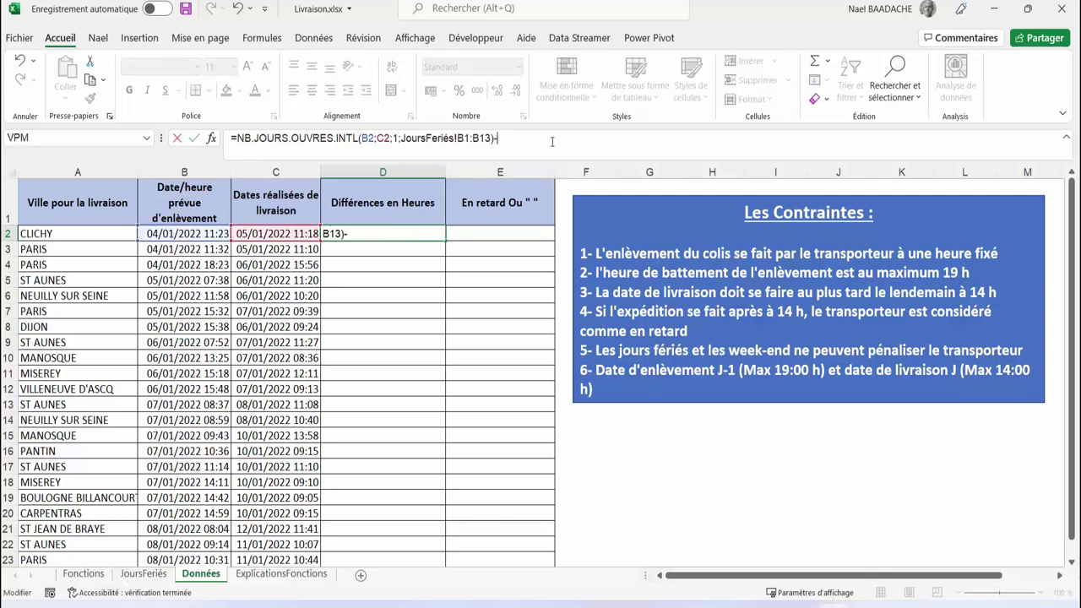
Append -1 to the D2 formula and set D2 to Standard number format so it shows 1.
text(-1)
key(Return)
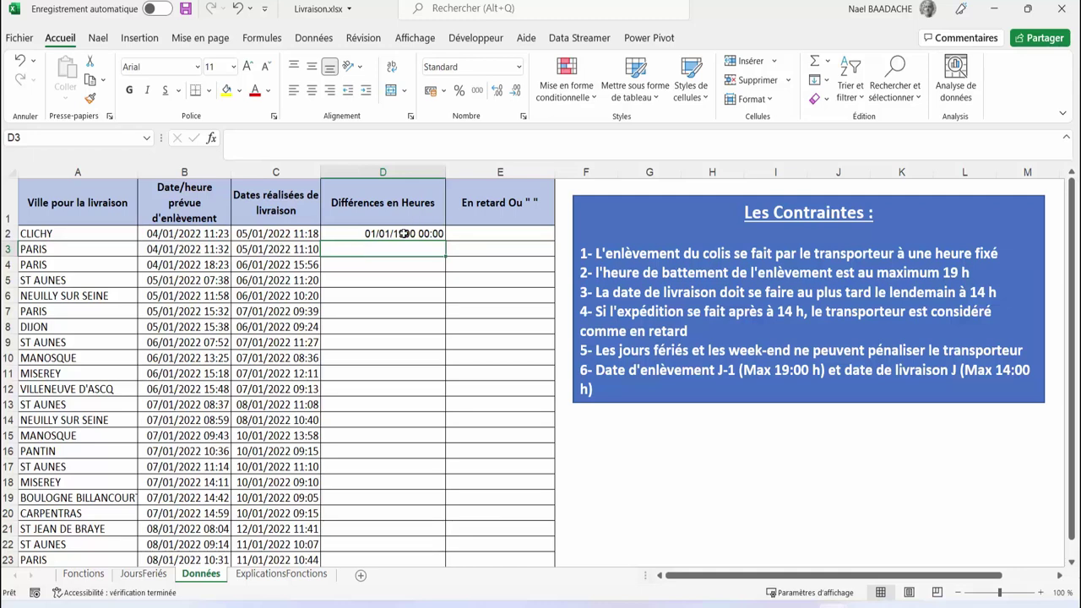
click(404, 233)
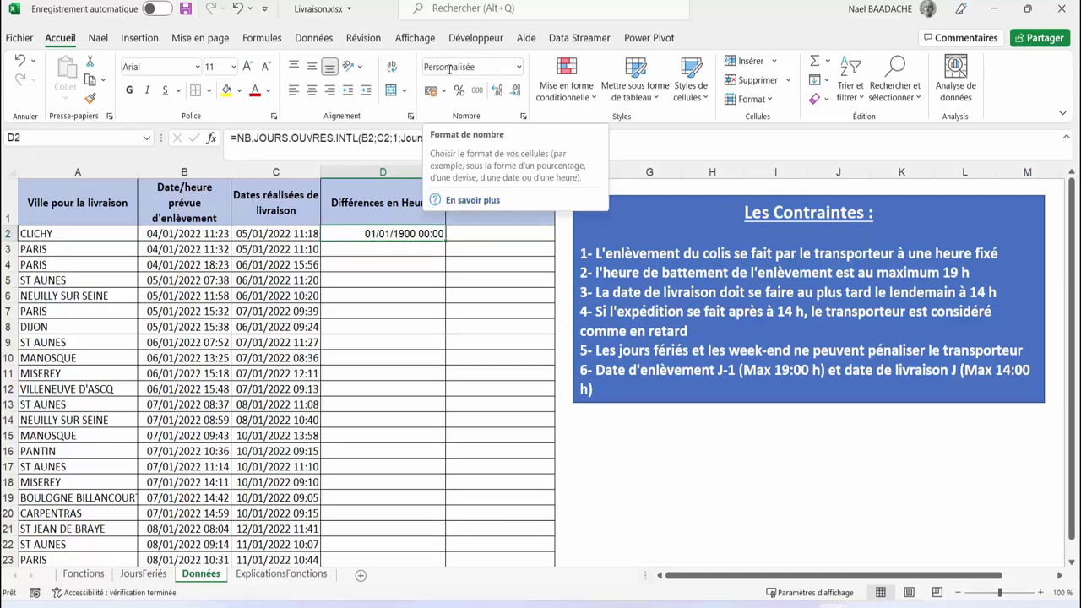
click(518, 75)
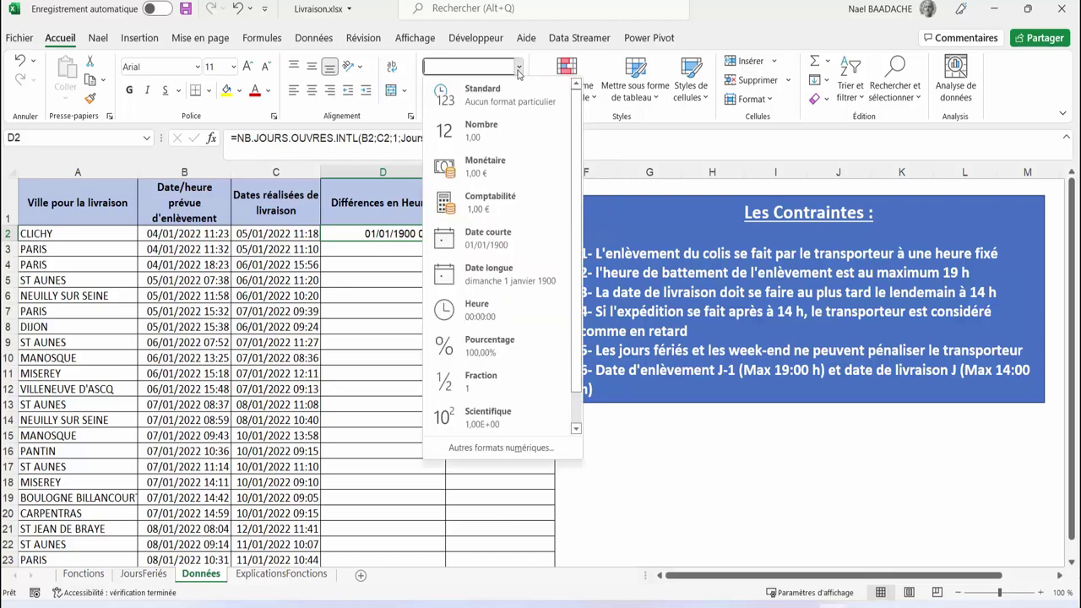
click(478, 100)
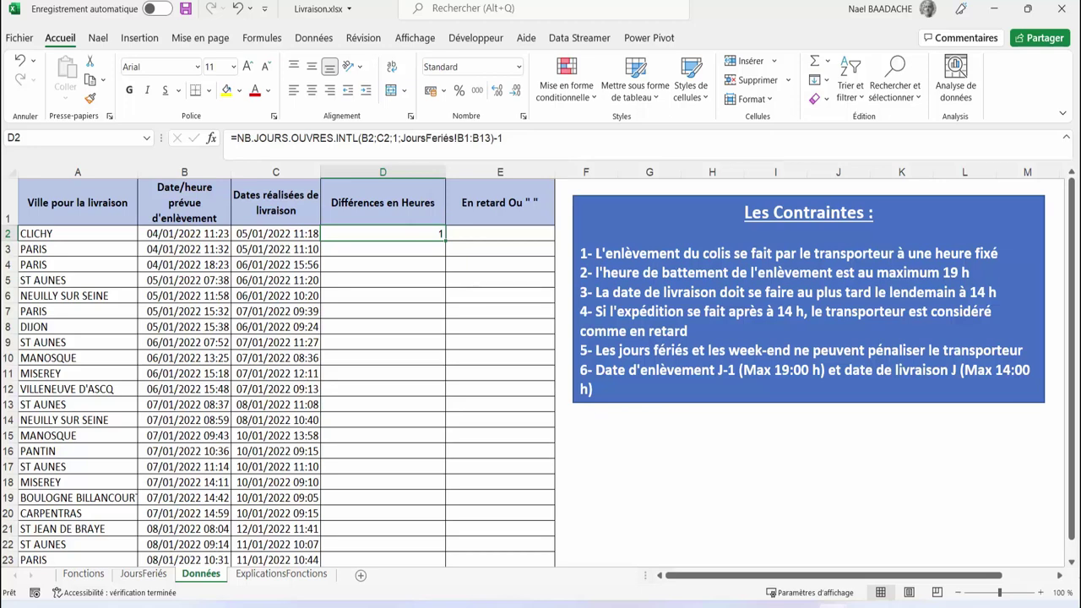
click(521, 140)
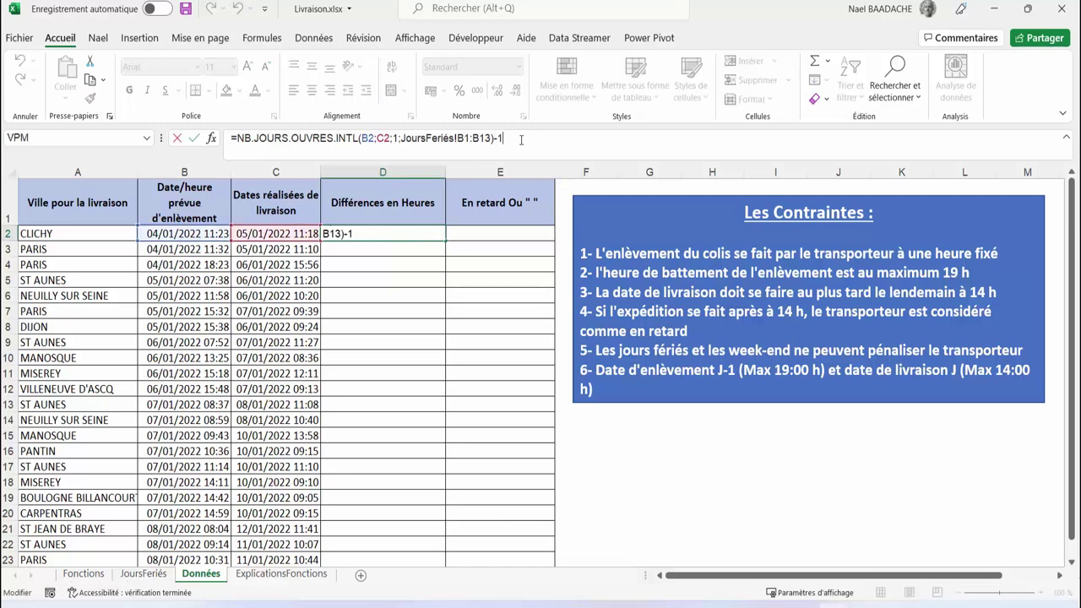
Append -MOD(B2;1)+MOD(C2;1) to the D2 formula, which now displays 00/01/1900 23:55.
text(-M)
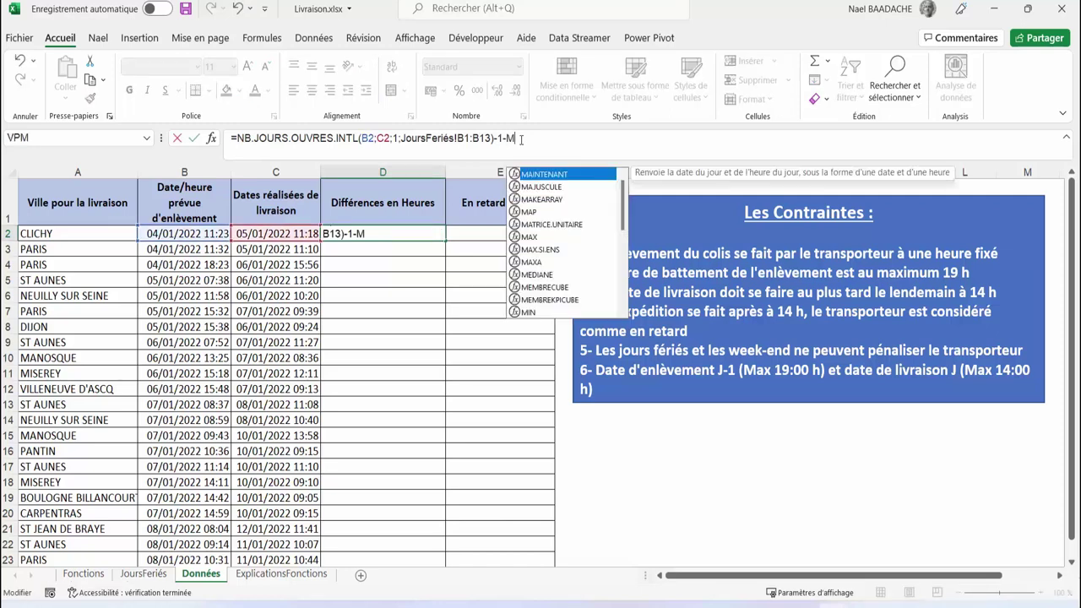
text(O)
double_click(545, 175)
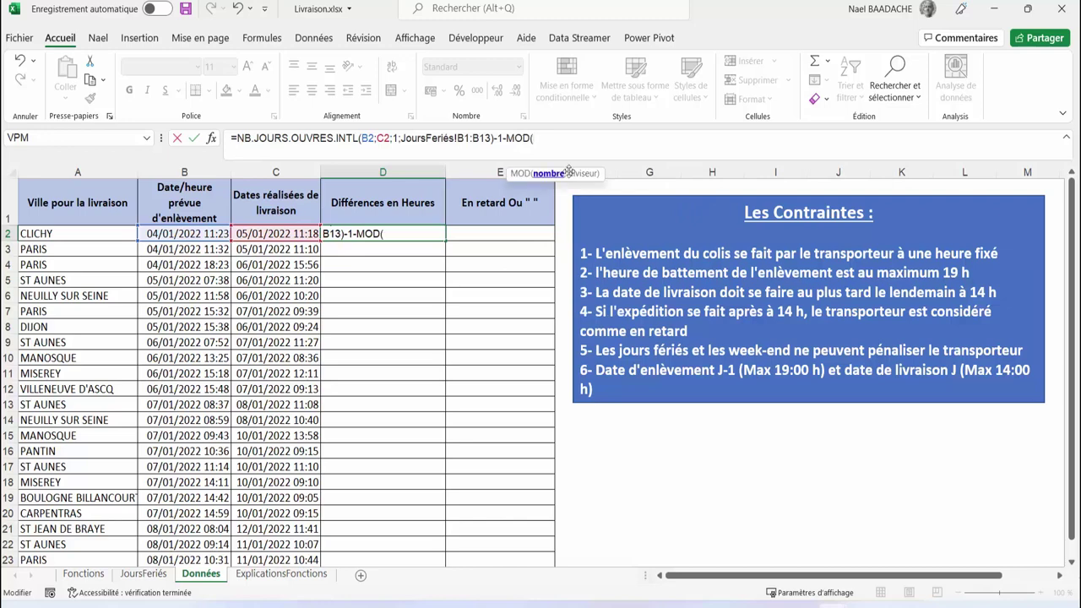
click(189, 234)
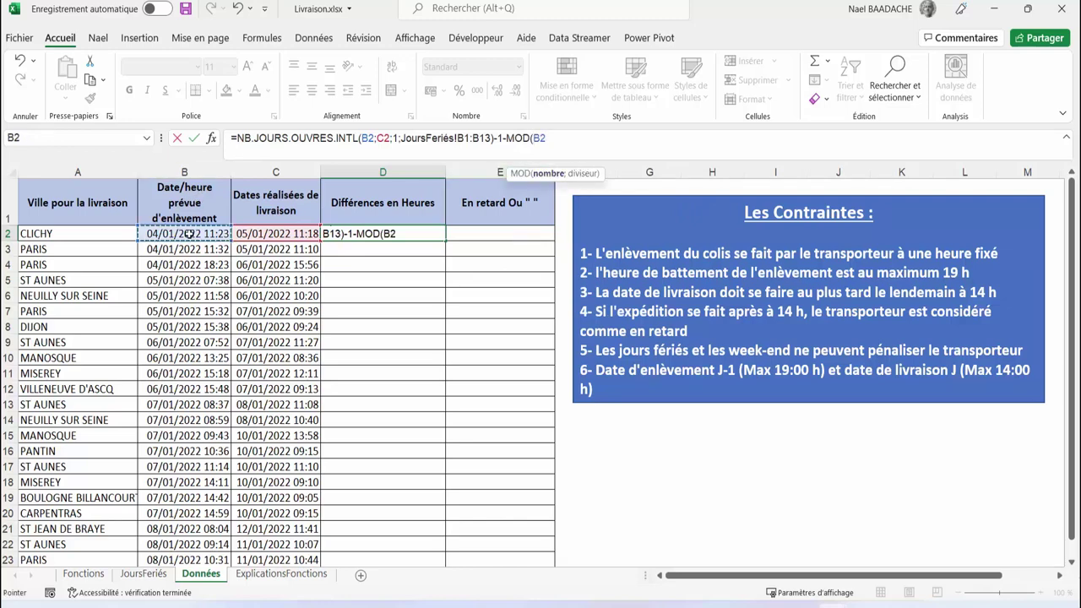
text(;1)
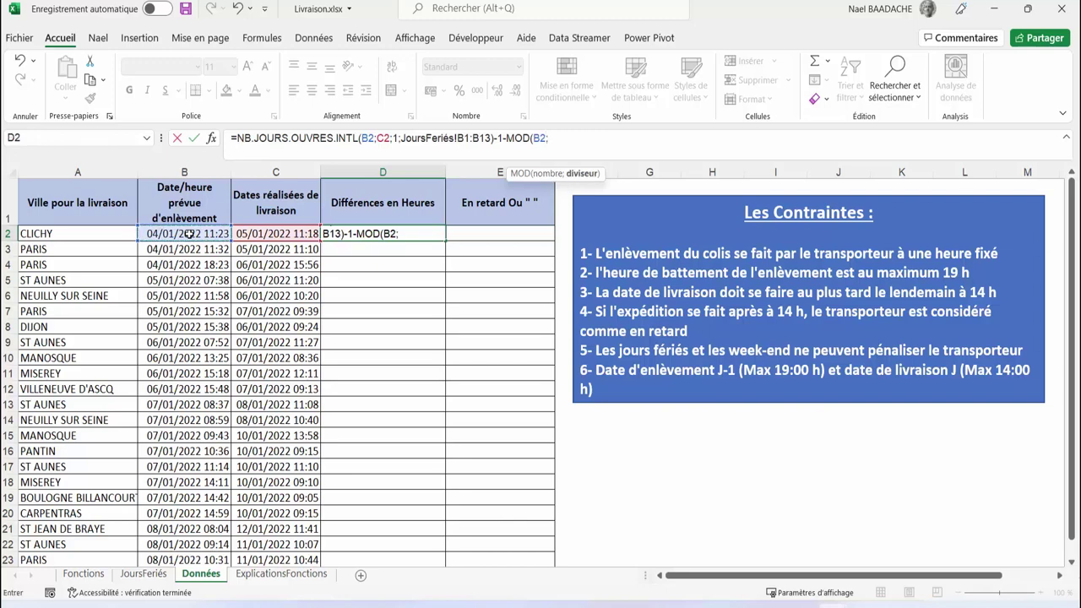
text()+)
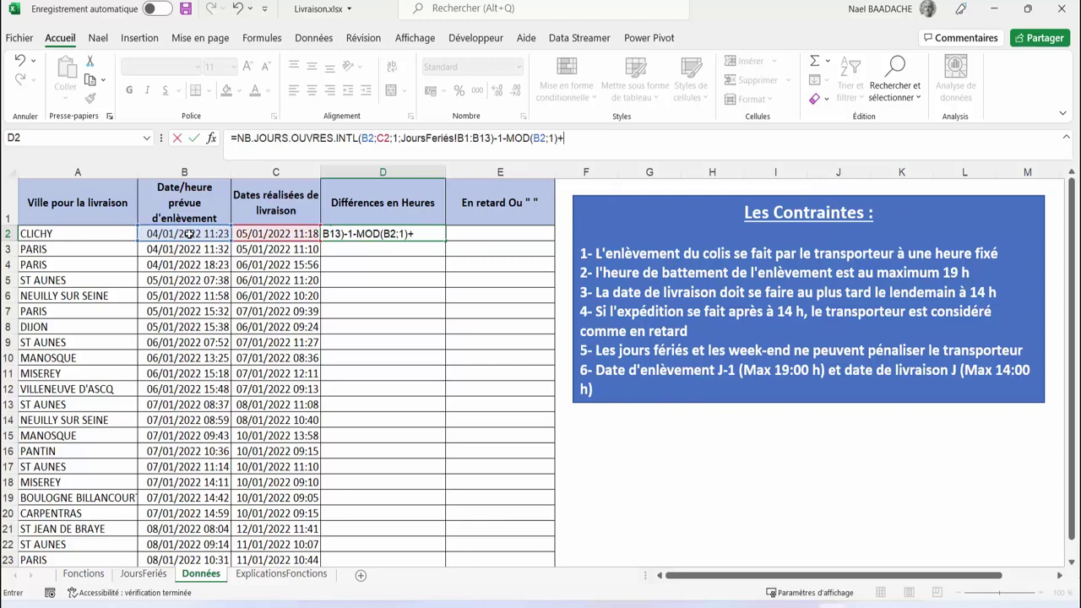
text(mod()
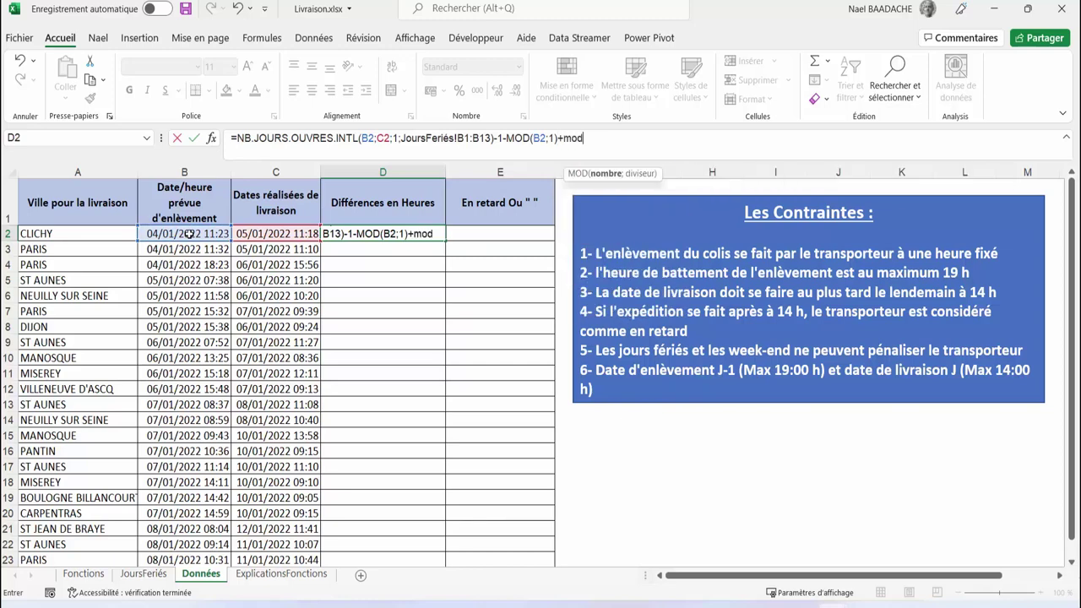
click(268, 234)
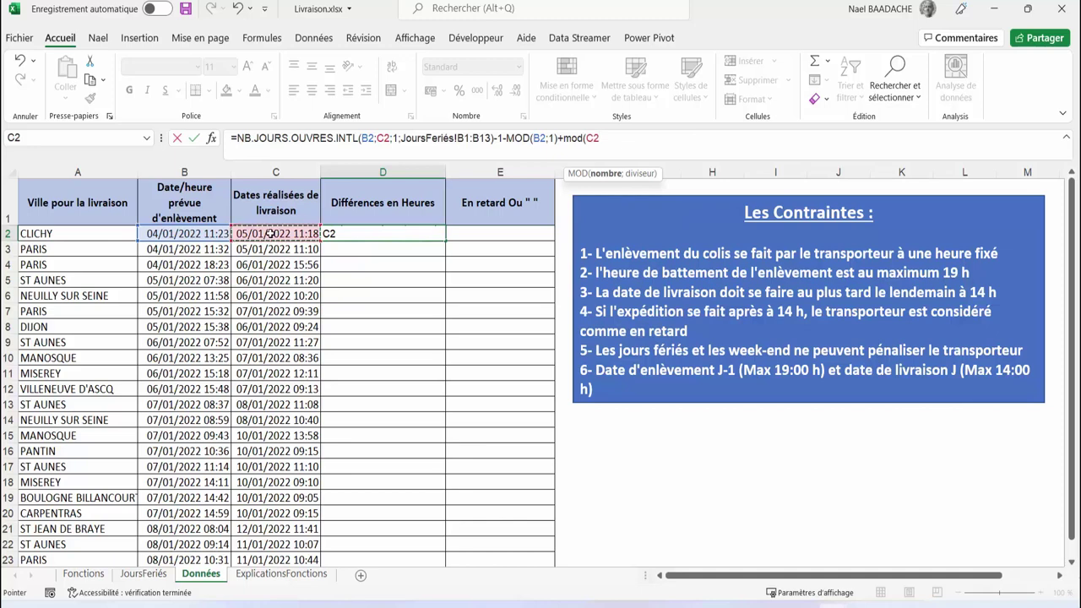
text(;1)
text())
key(Return)
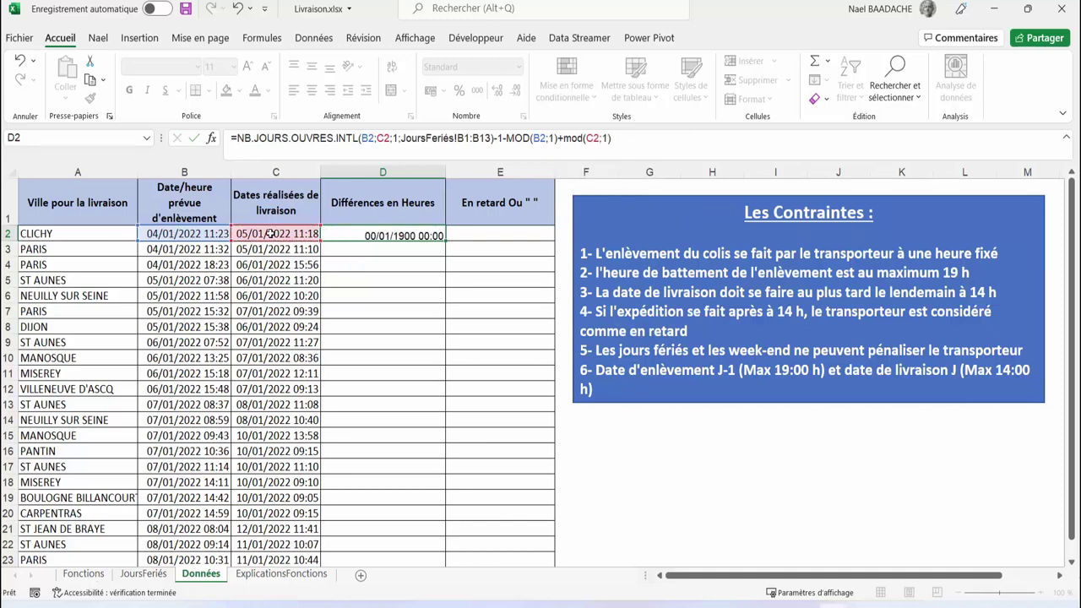
key(Up)
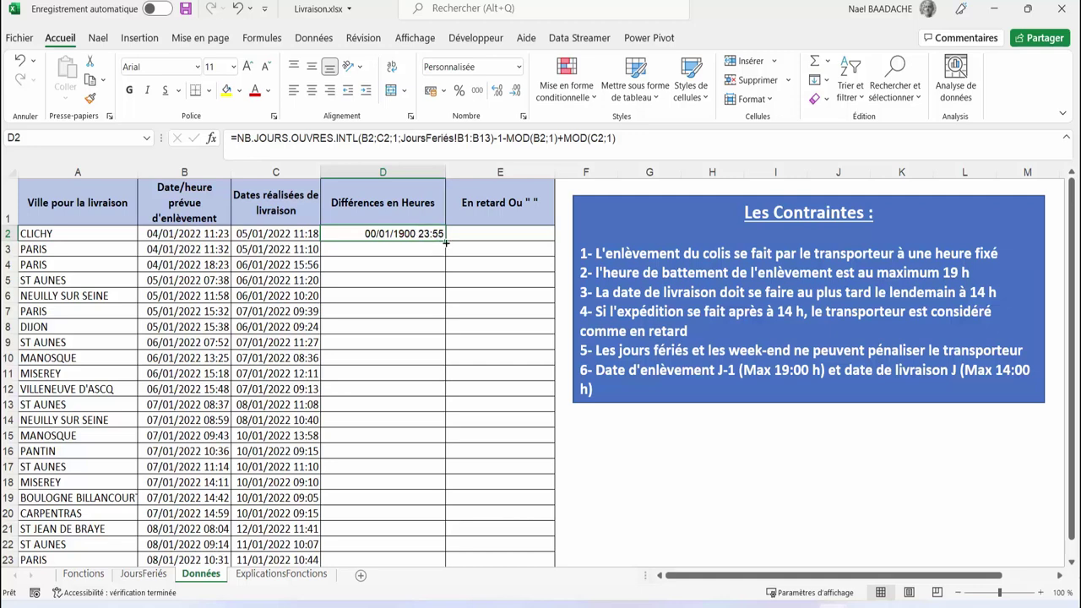
Fill the D2 formula down column D and apply custom format [h]:mm, showing 23:55, 23:38, 45:33.
drag(445, 242, 442, 529)
scroll(419, 322, up, 1)
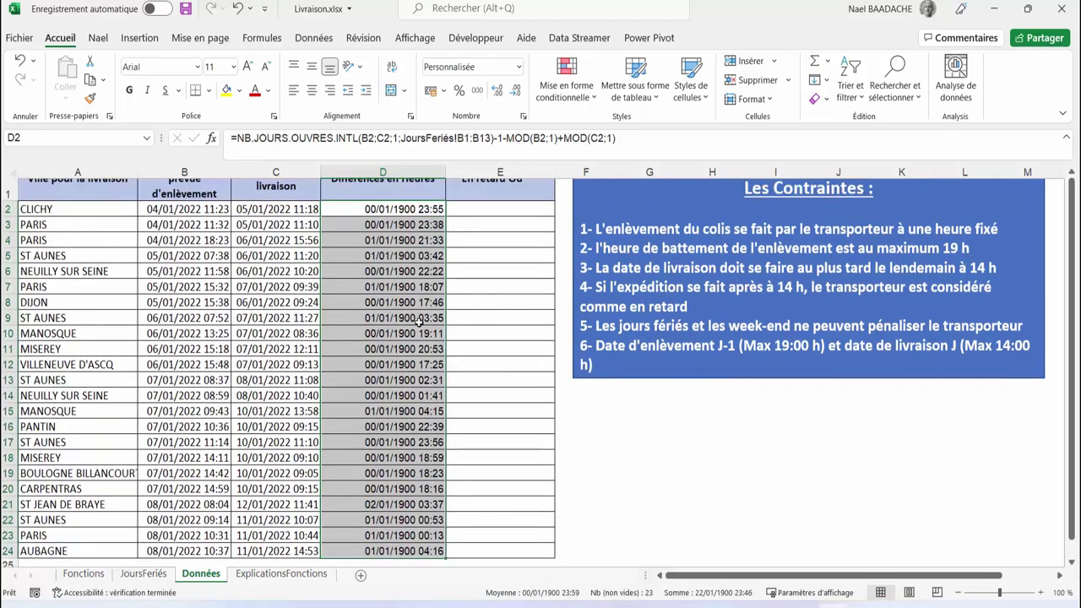
click(518, 66)
click(489, 449)
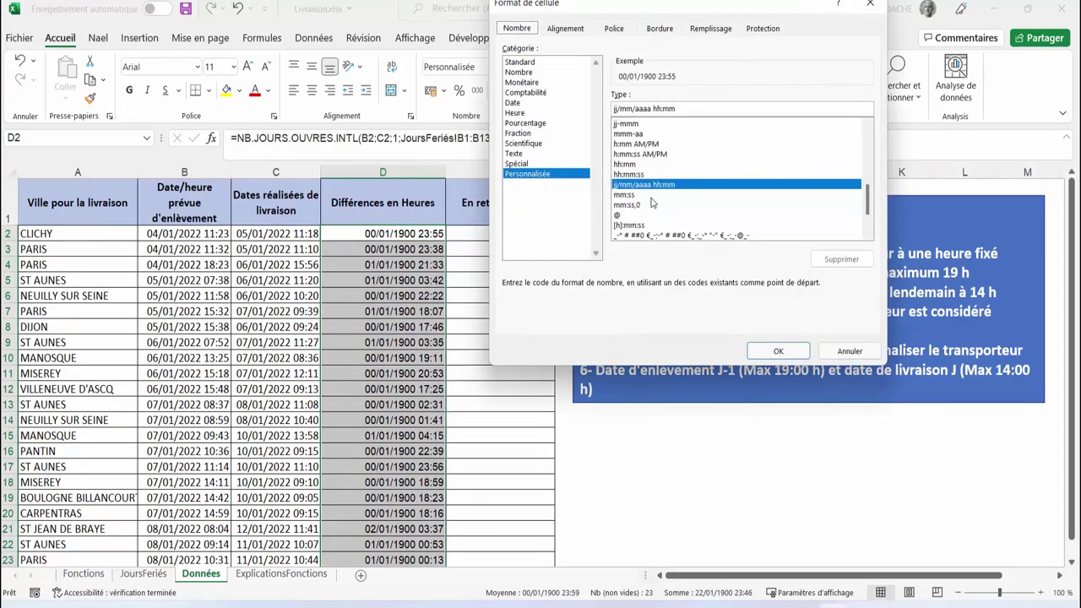
click(635, 195)
scroll(575, 226, down, 1)
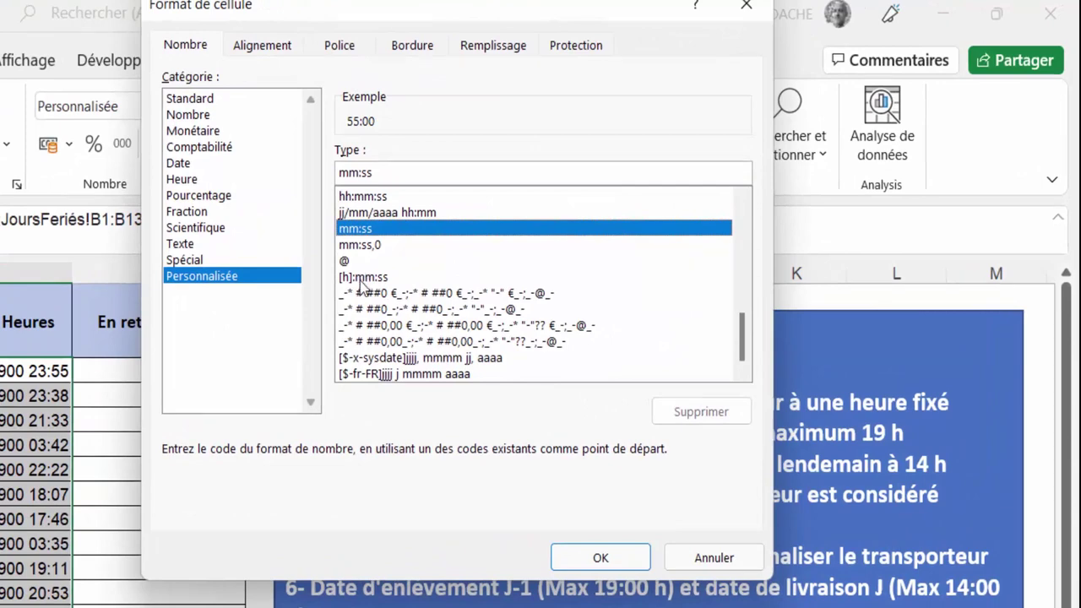
click(362, 280)
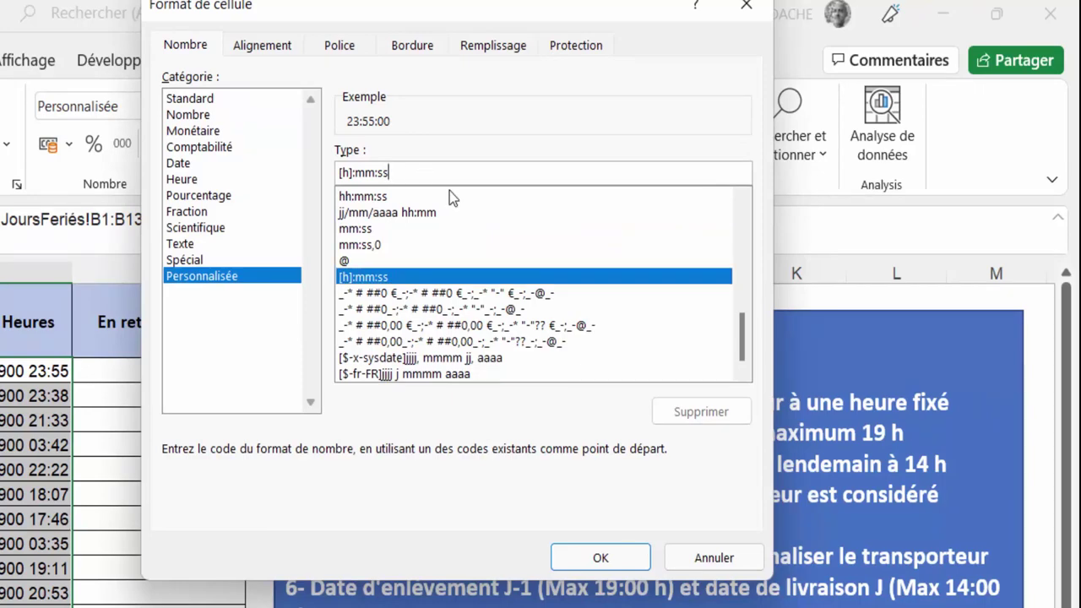
key(BackSpace)
key(BackSpace)
key(BackSpace)
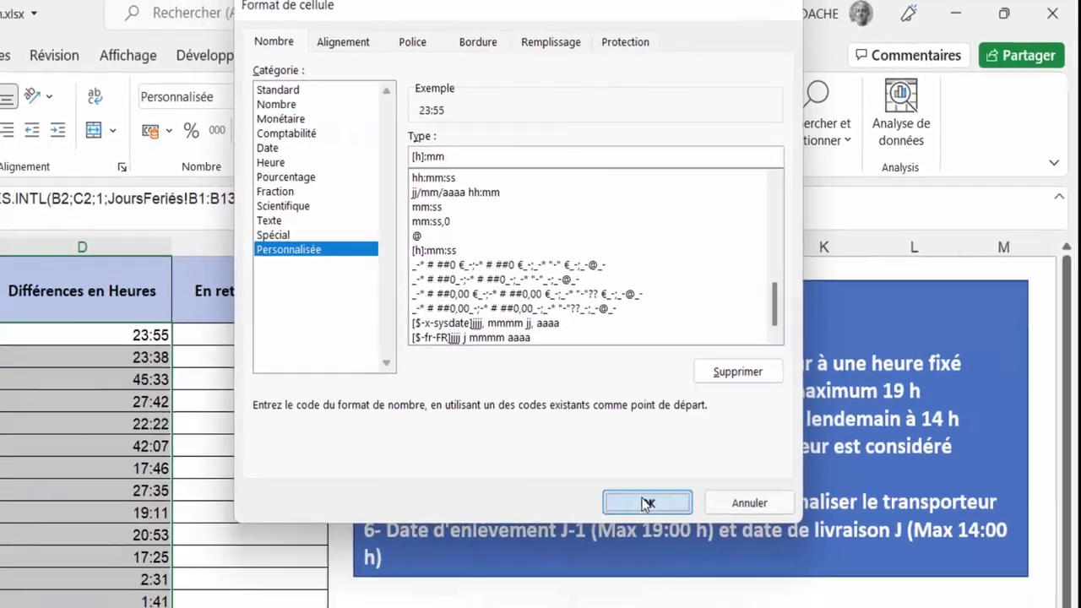
click(600, 558)
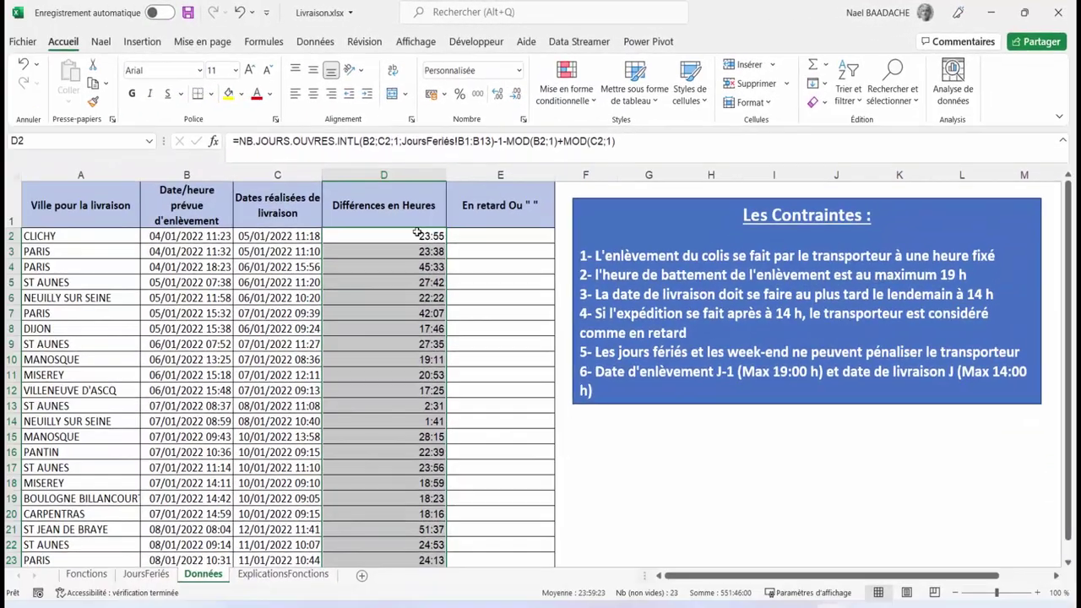
click(417, 236)
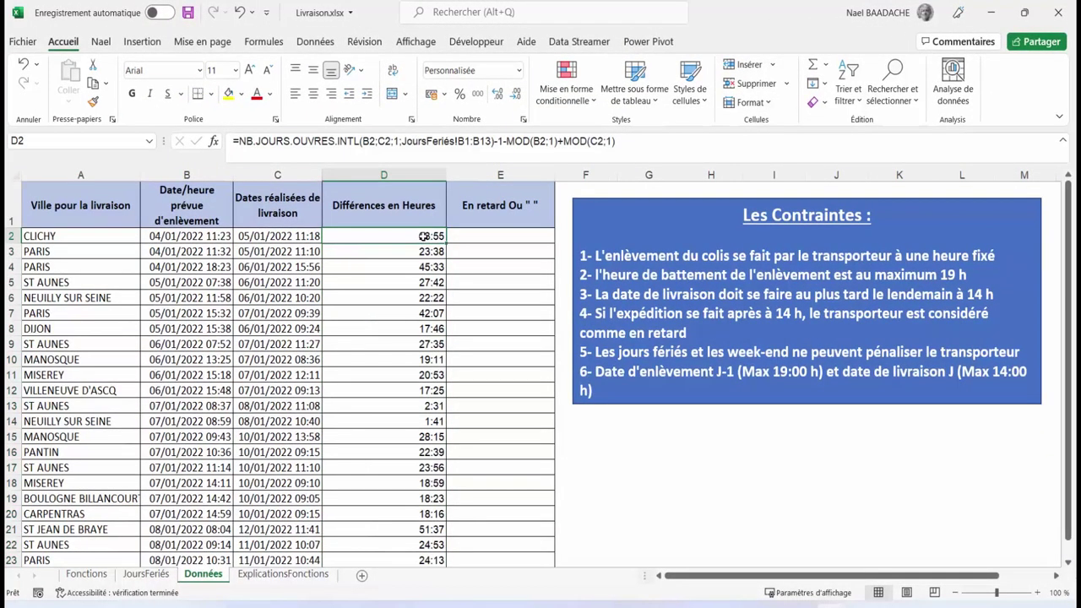
Replace B2 in D2's first MOD with "19:00" so D2 shows 16:18 for CLICHY.
click(192, 239)
click(259, 239)
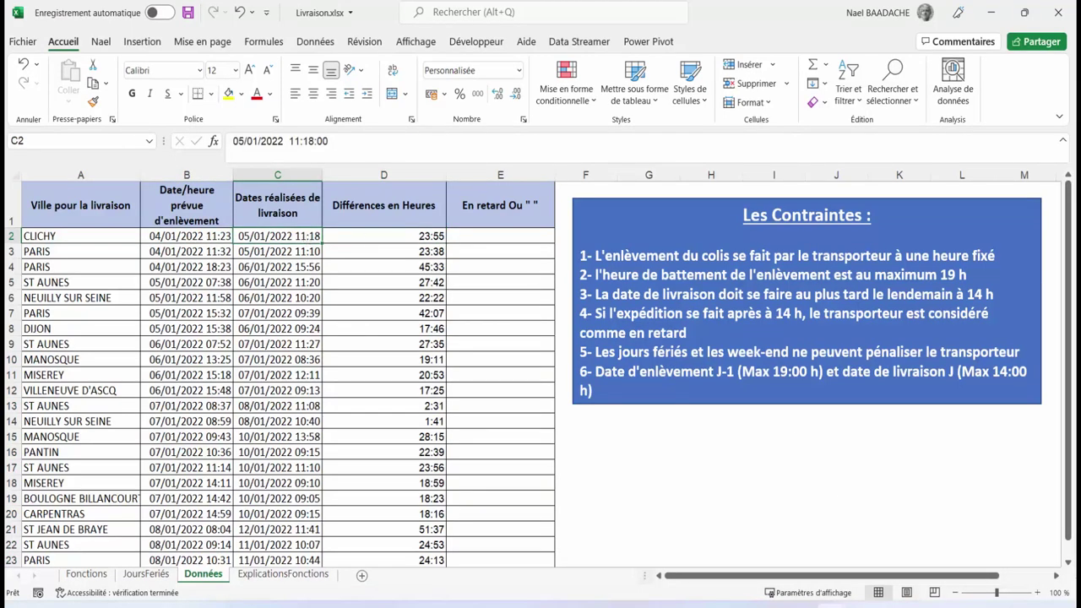
click(406, 236)
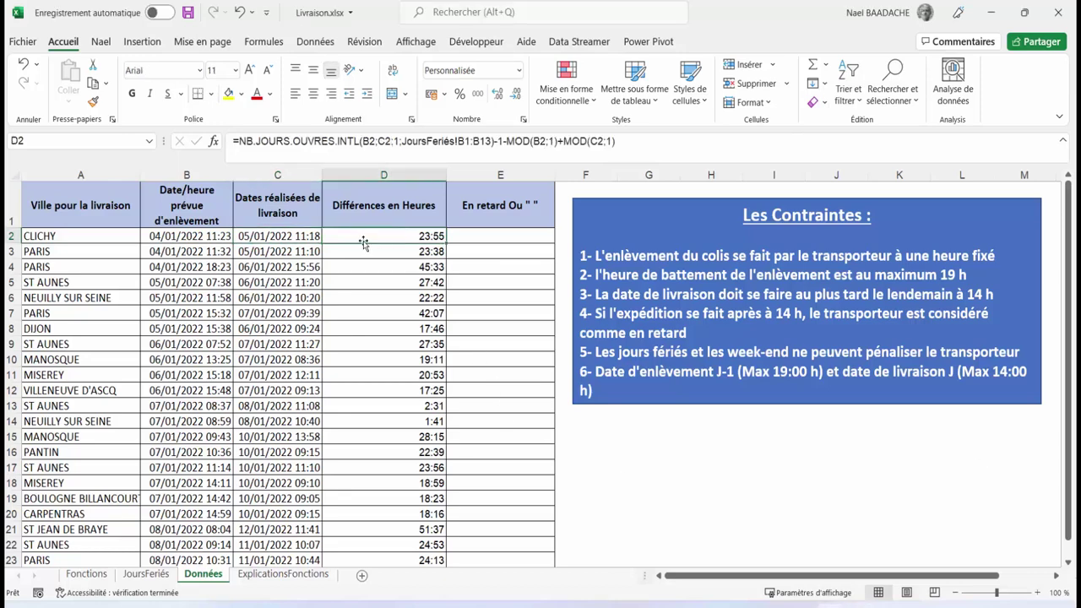
click(196, 237)
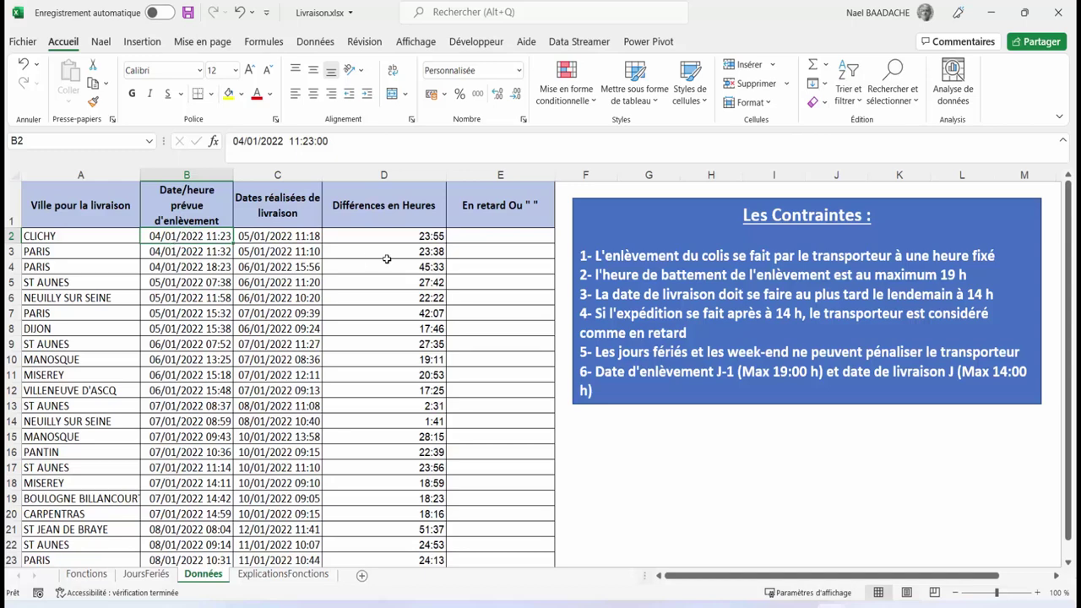
click(431, 235)
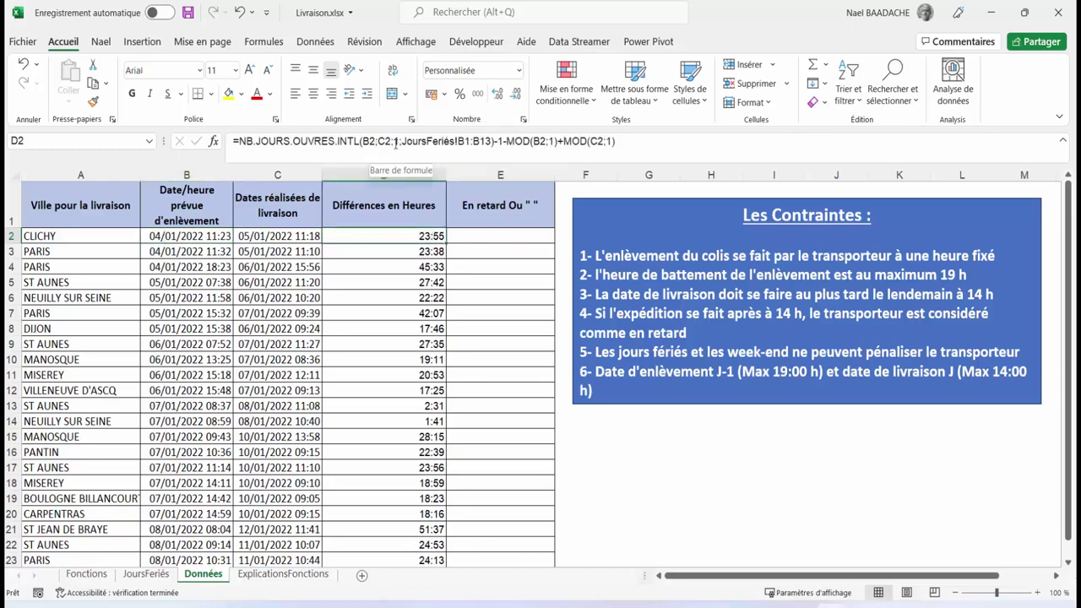
click(534, 141)
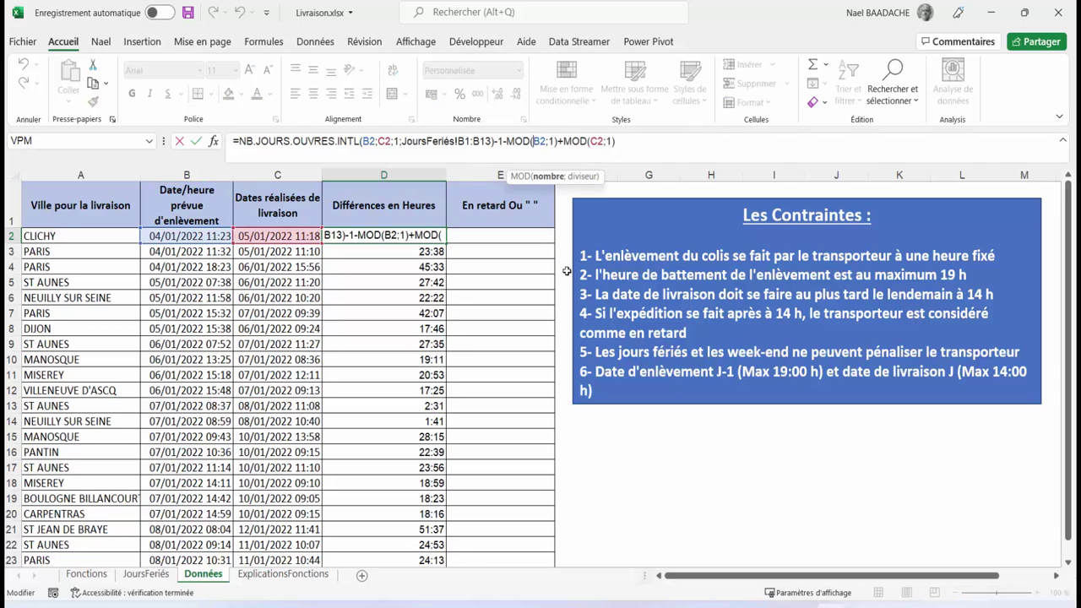
key(Delete)
key(Delete)
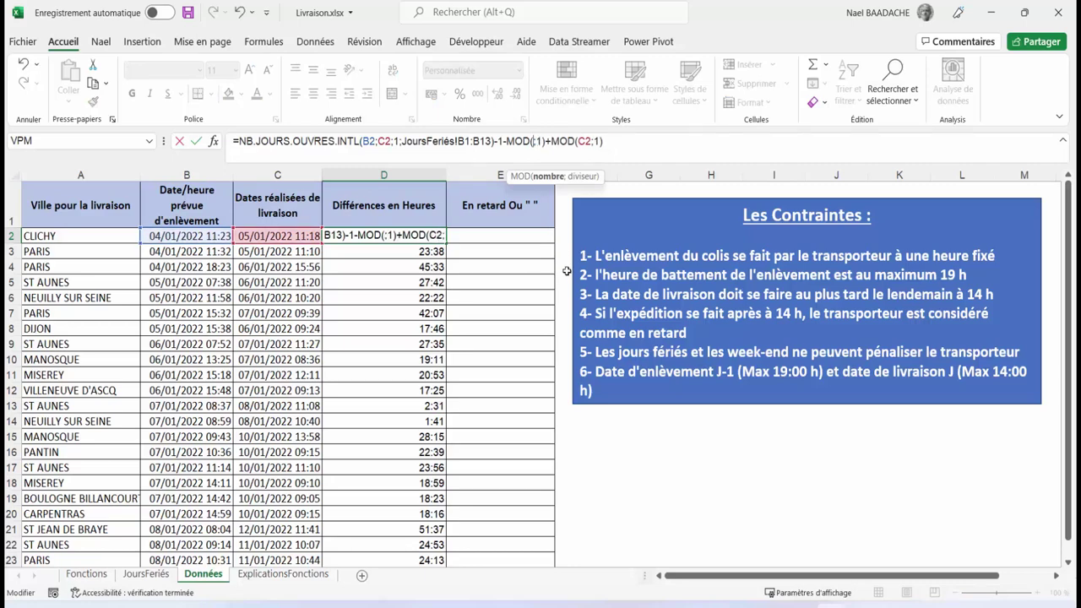
text(")
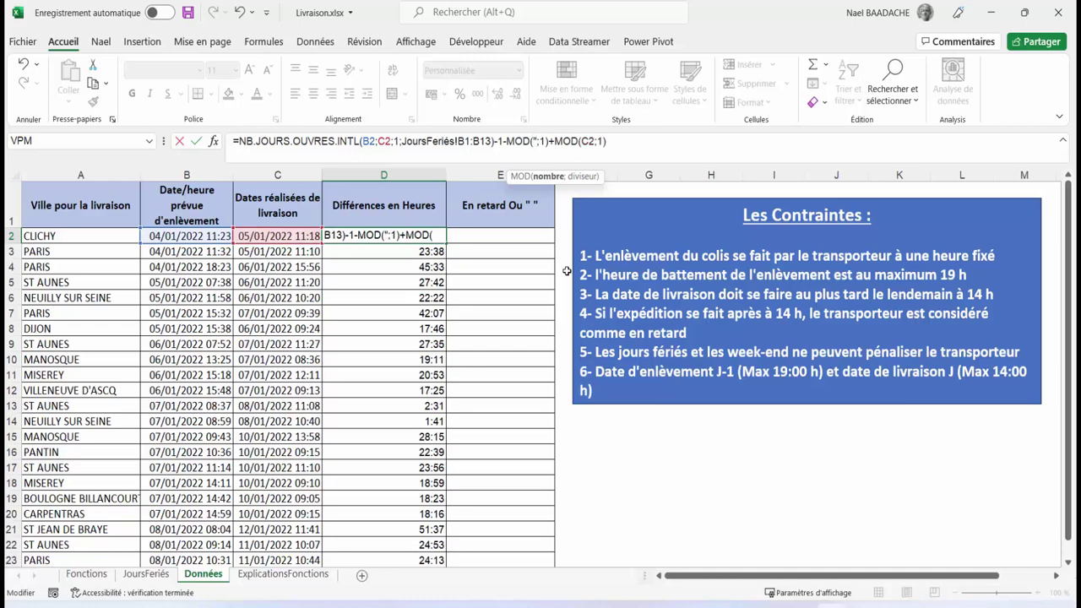
text(19:)
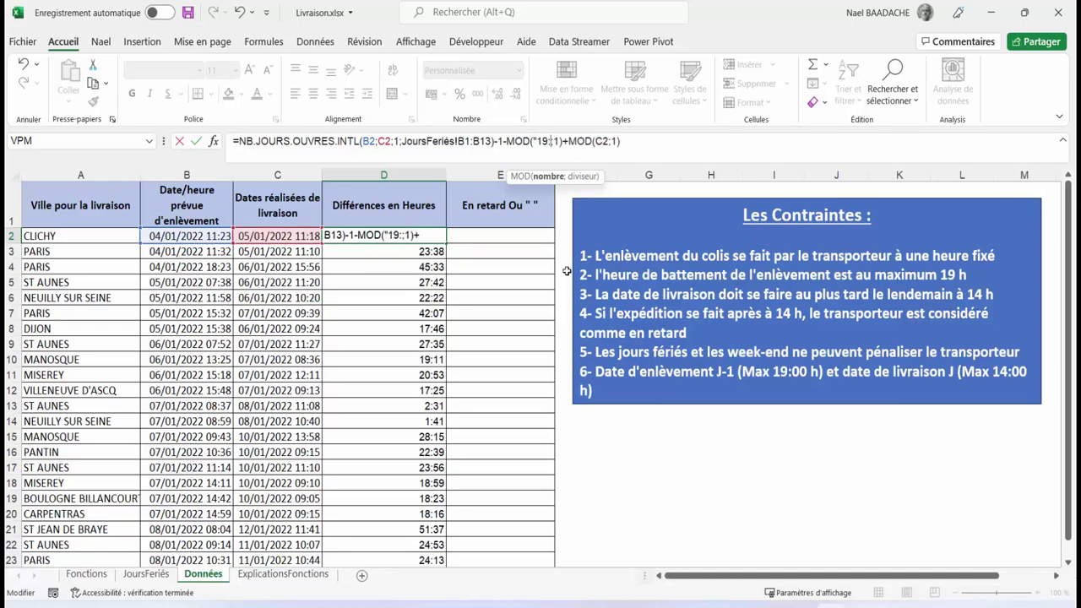
text(00)
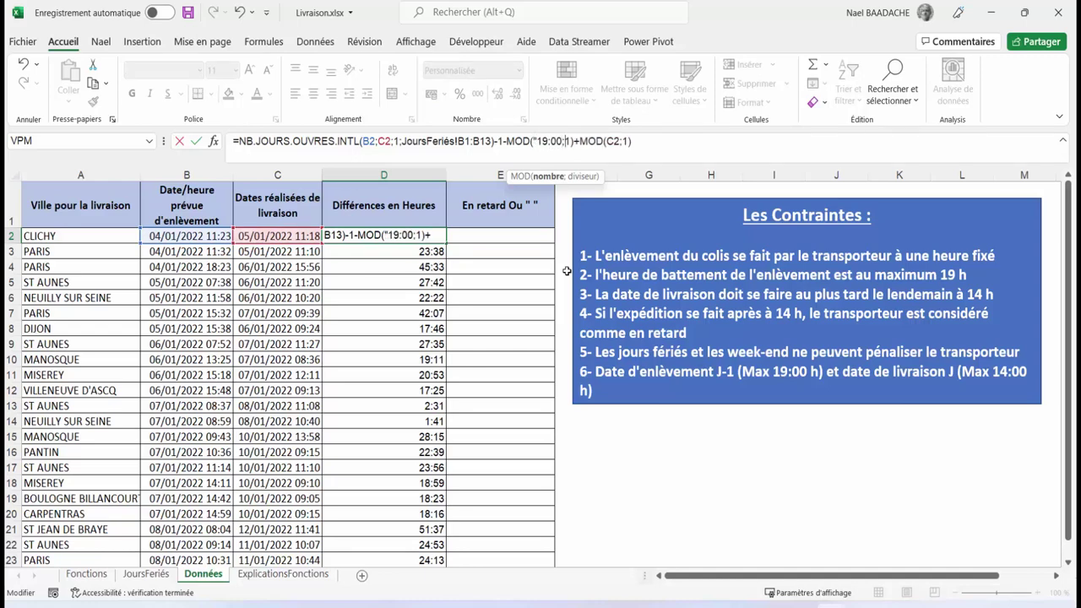
text(")
key(ctrl+Return)
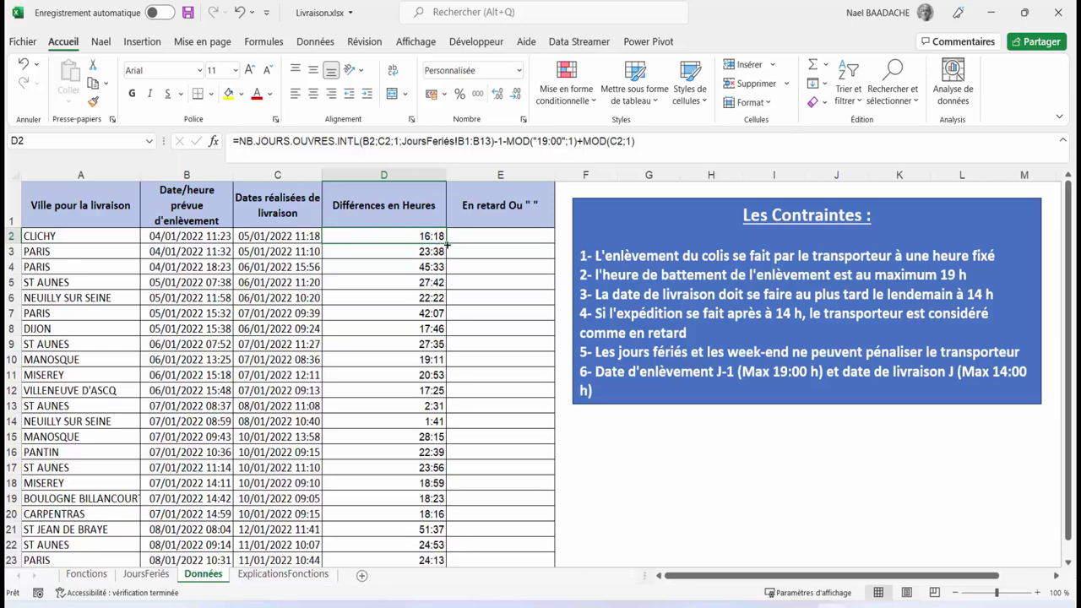
Fill the hours formula down to D24, check the ###### row 13 dates, and bring up the calendar.
drag(446, 243, 434, 538)
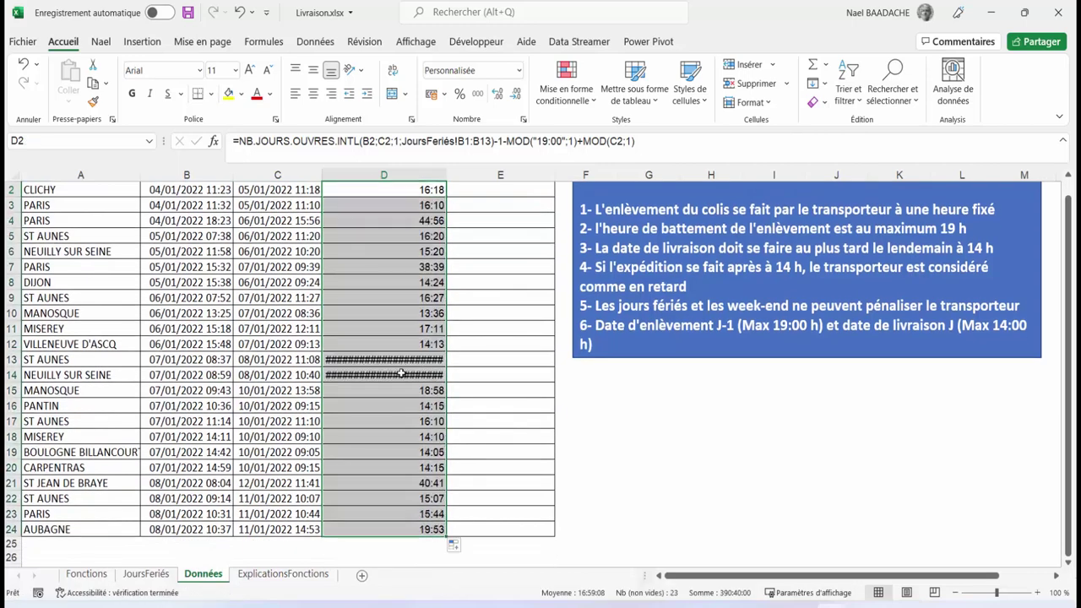
click(398, 365)
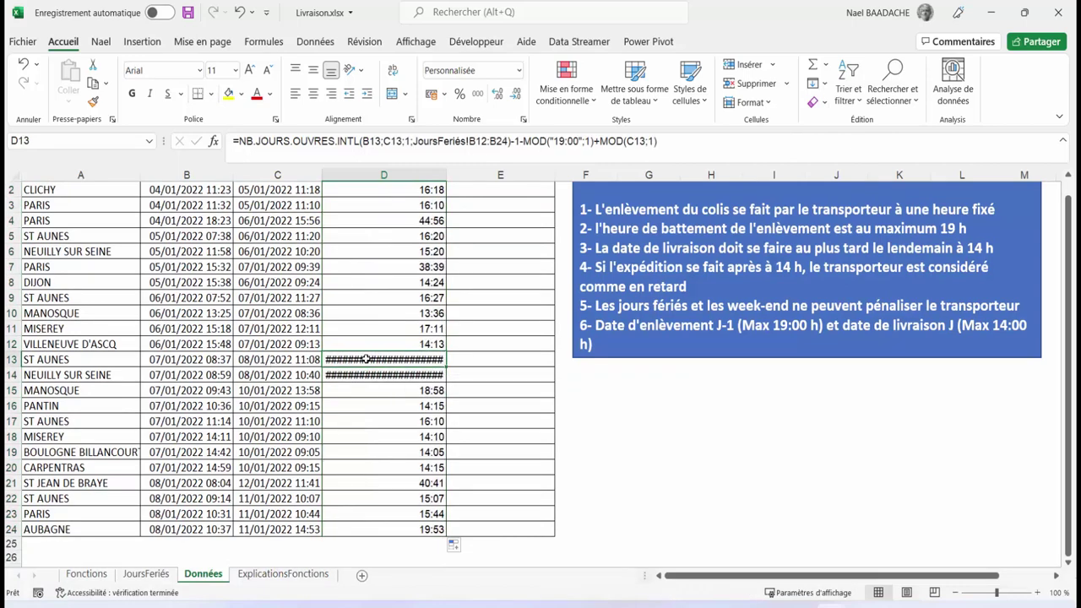
click(198, 359)
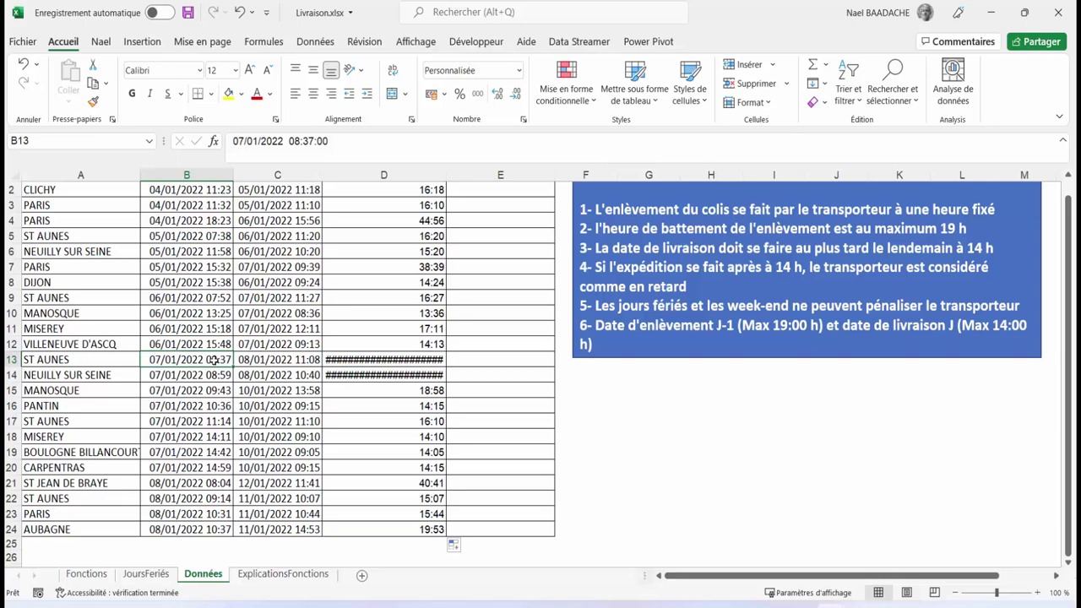
click(257, 360)
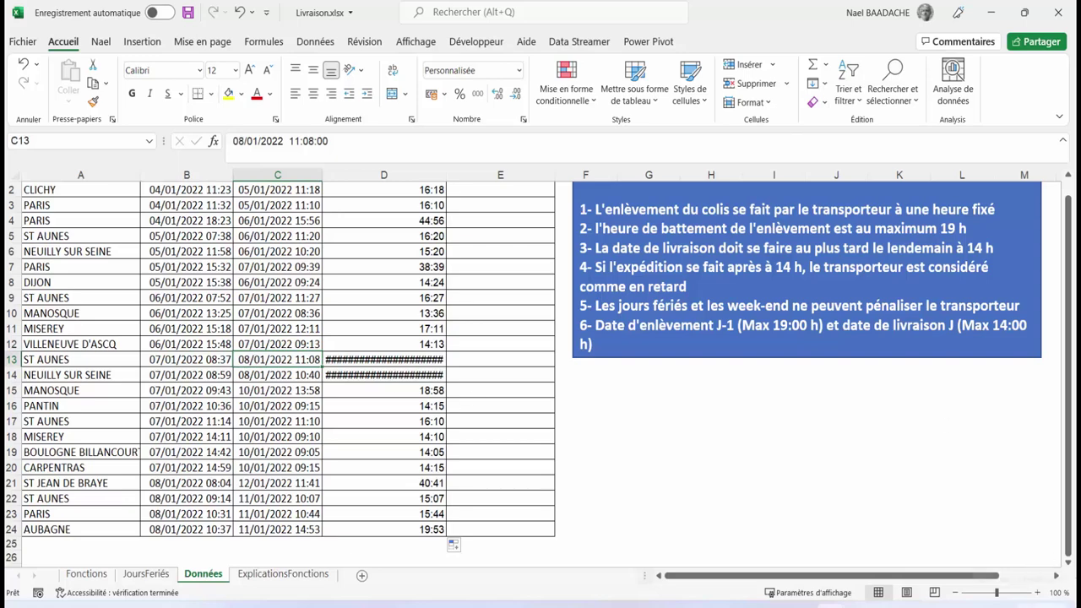
key(super+n)
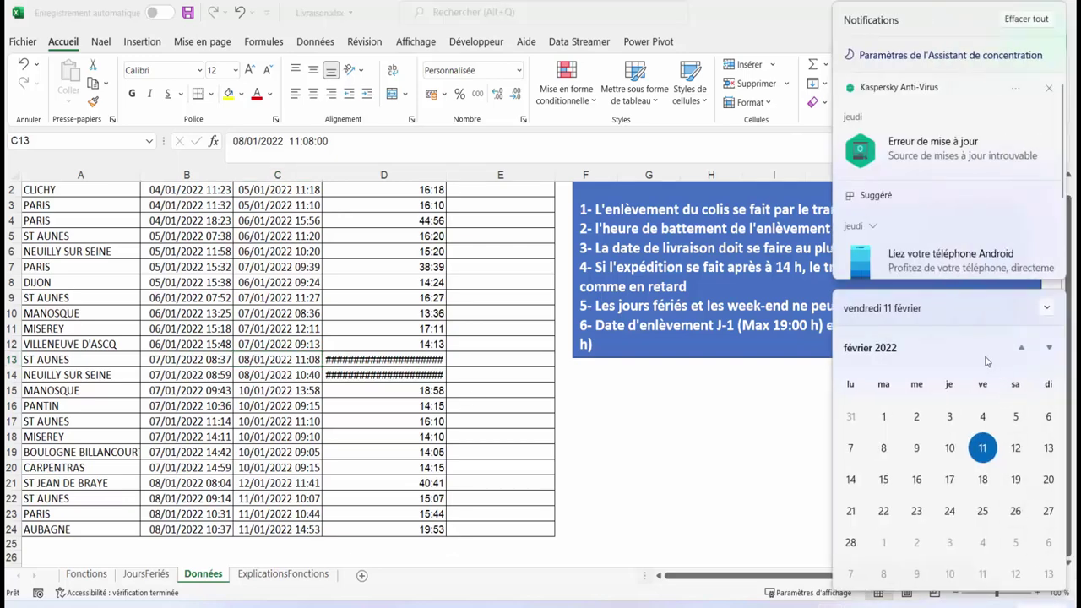
Go back to janvier 2022 and check that 8 January falls on a Saturday.
click(1023, 350)
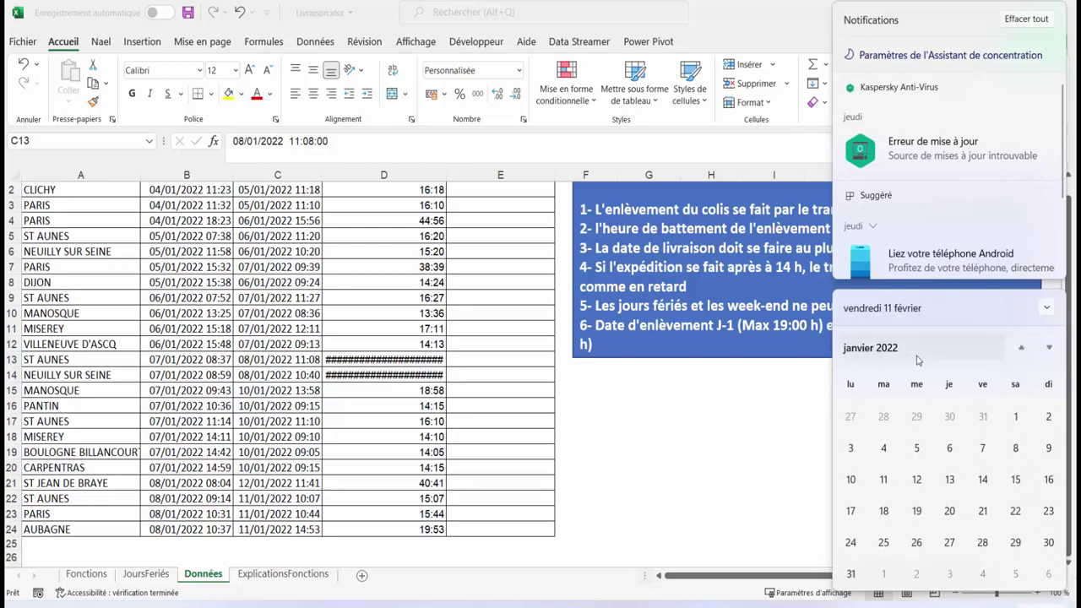
click(1017, 453)
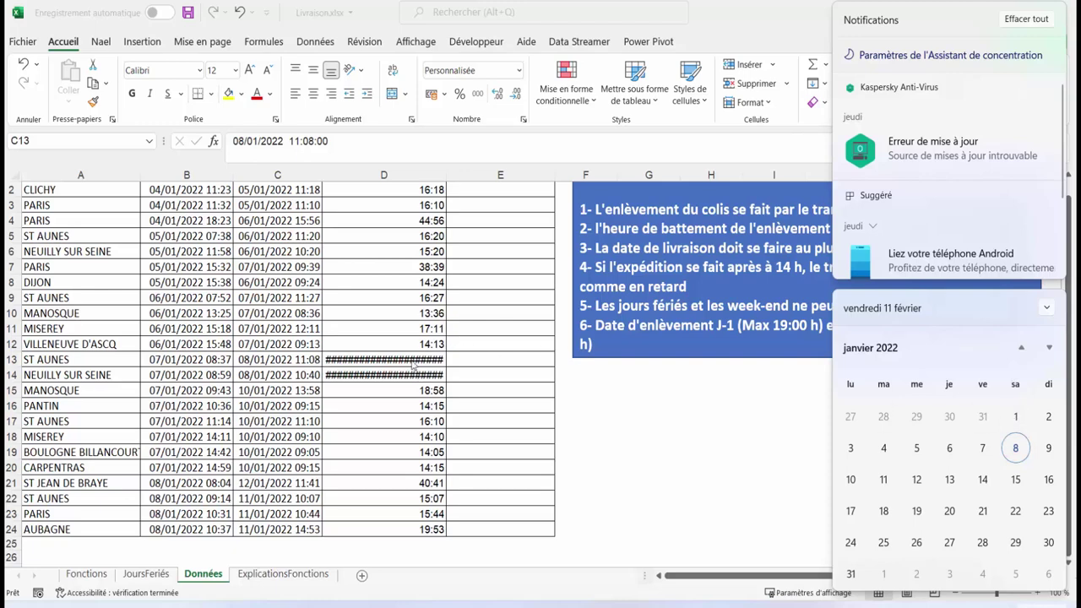
click(619, 411)
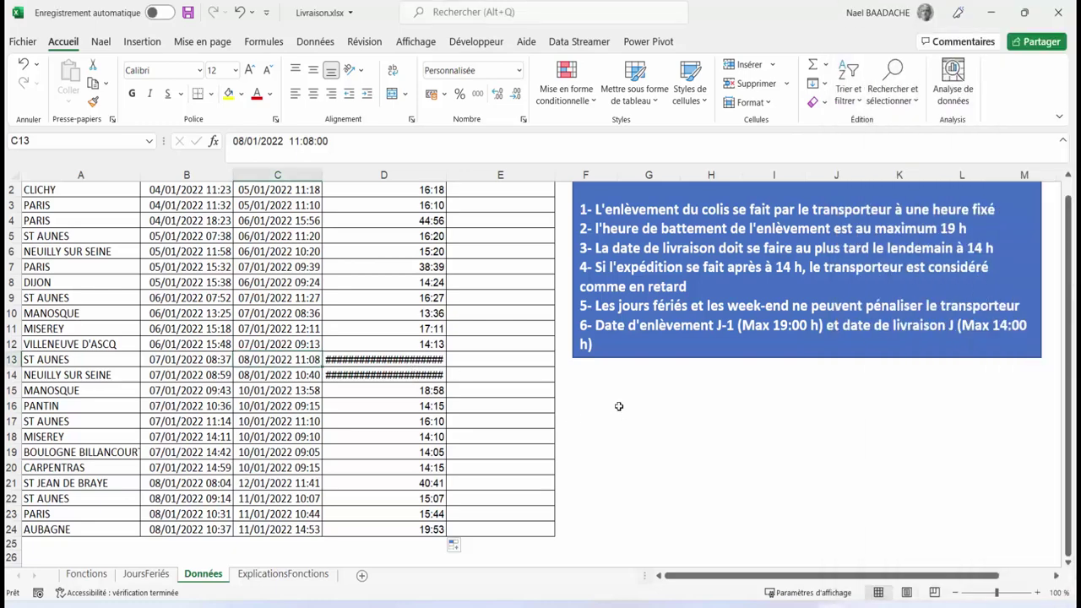
click(377, 362)
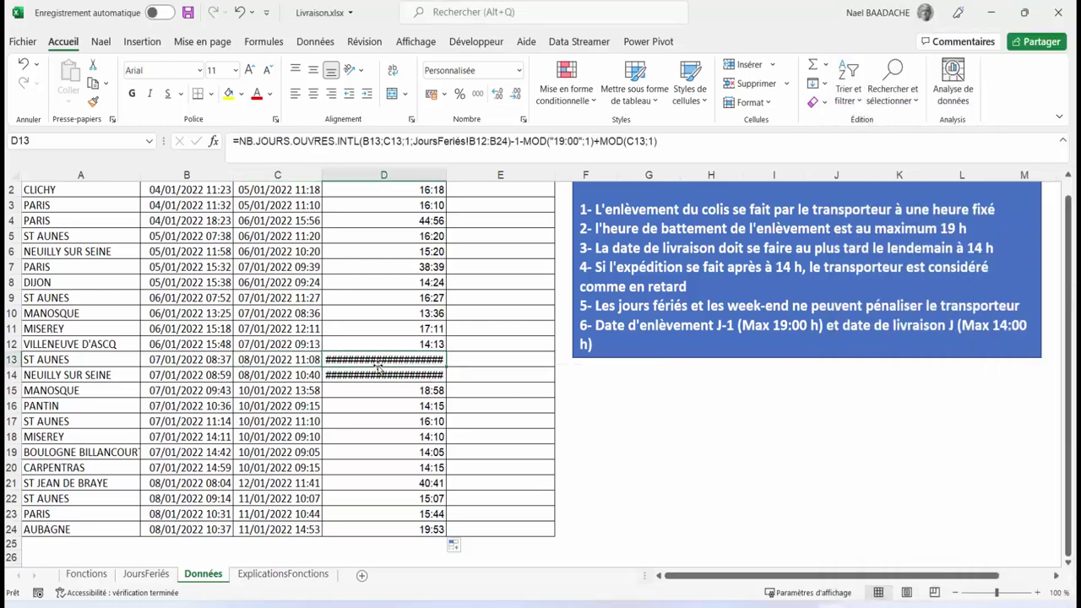
scroll(377, 362, up, 1)
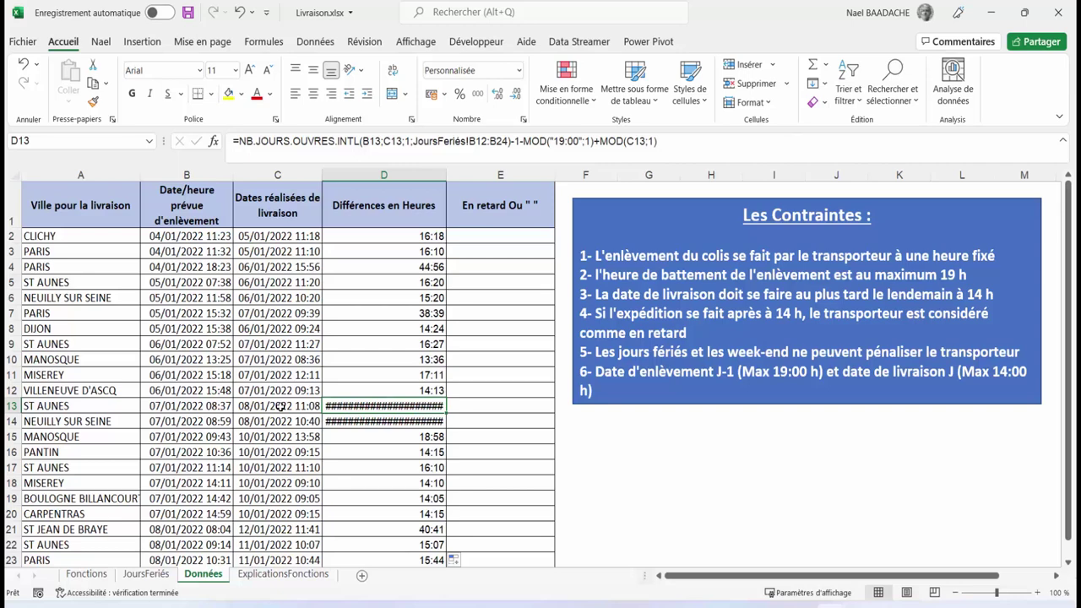
click(280, 406)
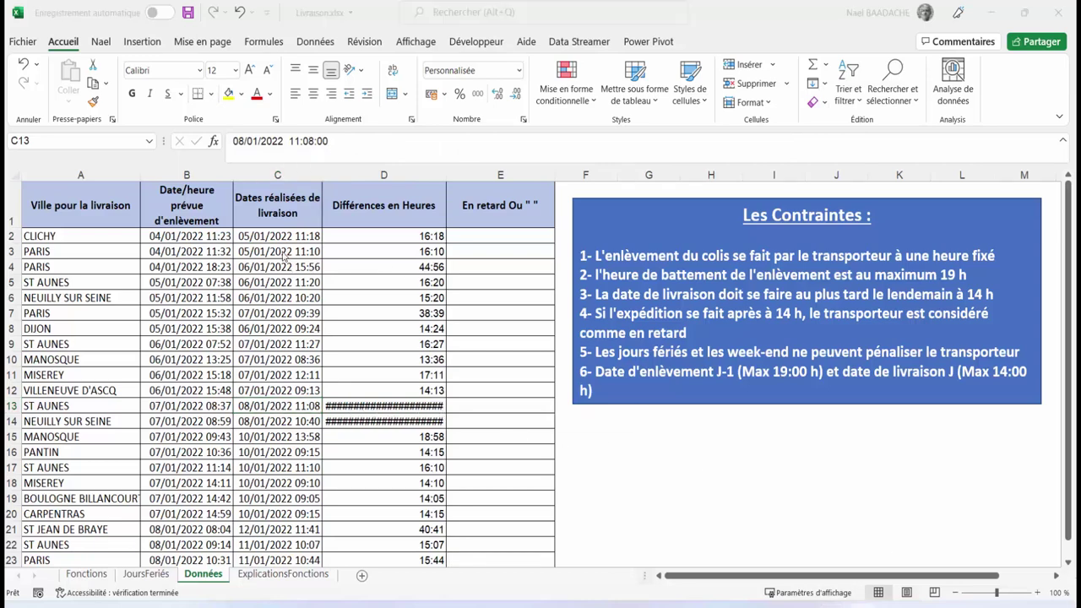
mouse_move(279, 241)
mouse_down()
mouse_move(264, 574)
mouse_move(275, 530)
mouse_up()
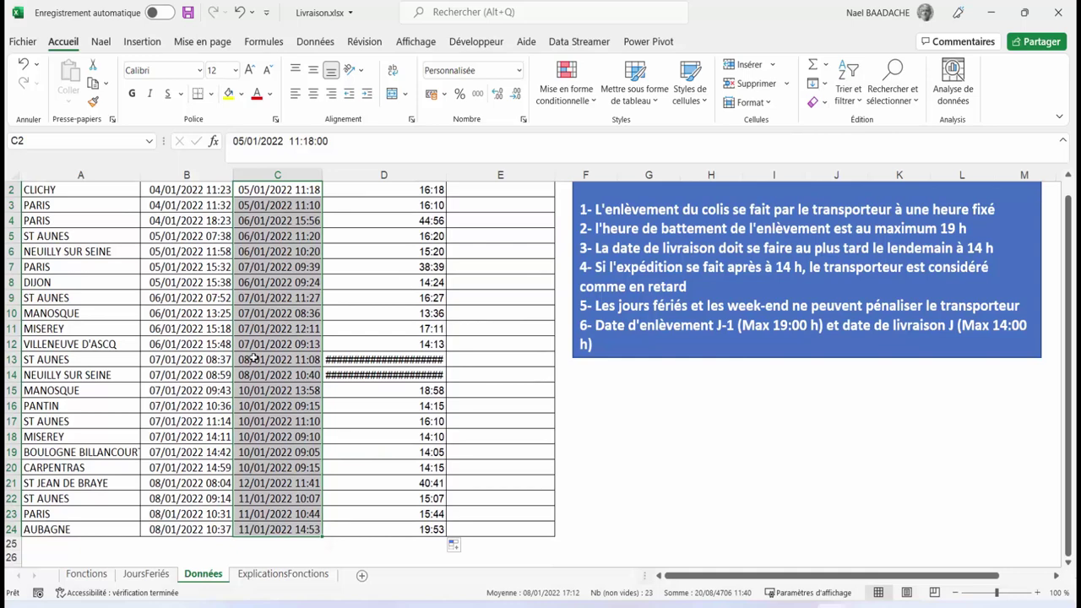
scroll(275, 357, up, 1)
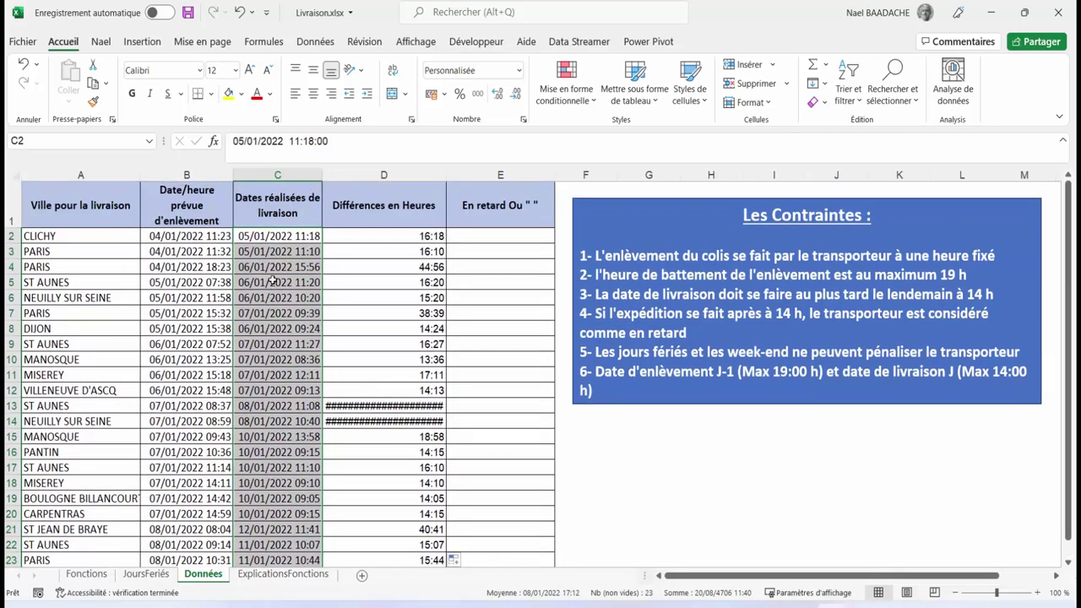
click(719, 478)
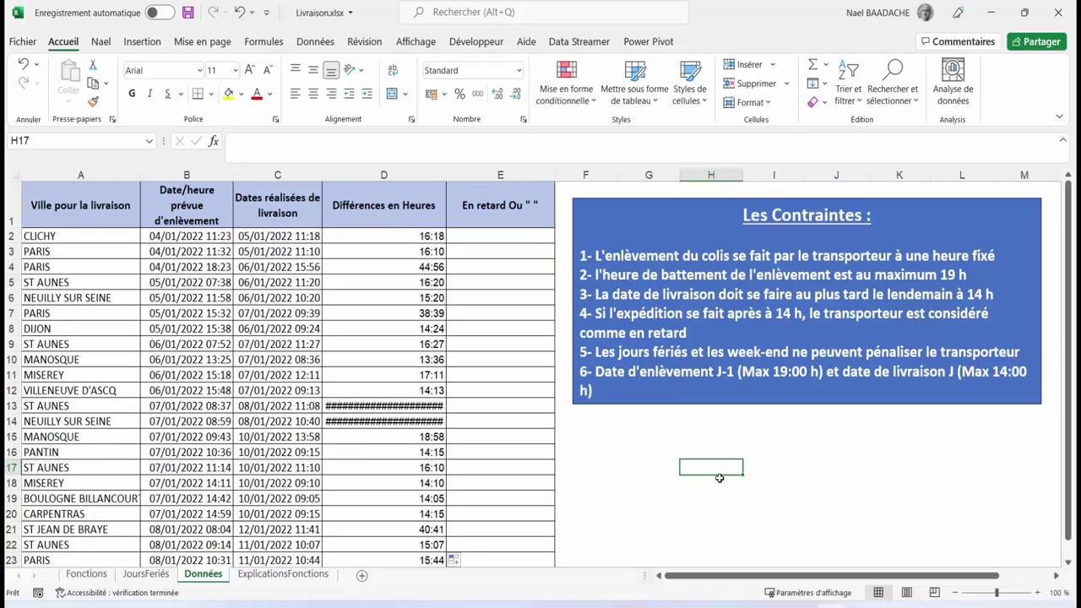
text(=jour)
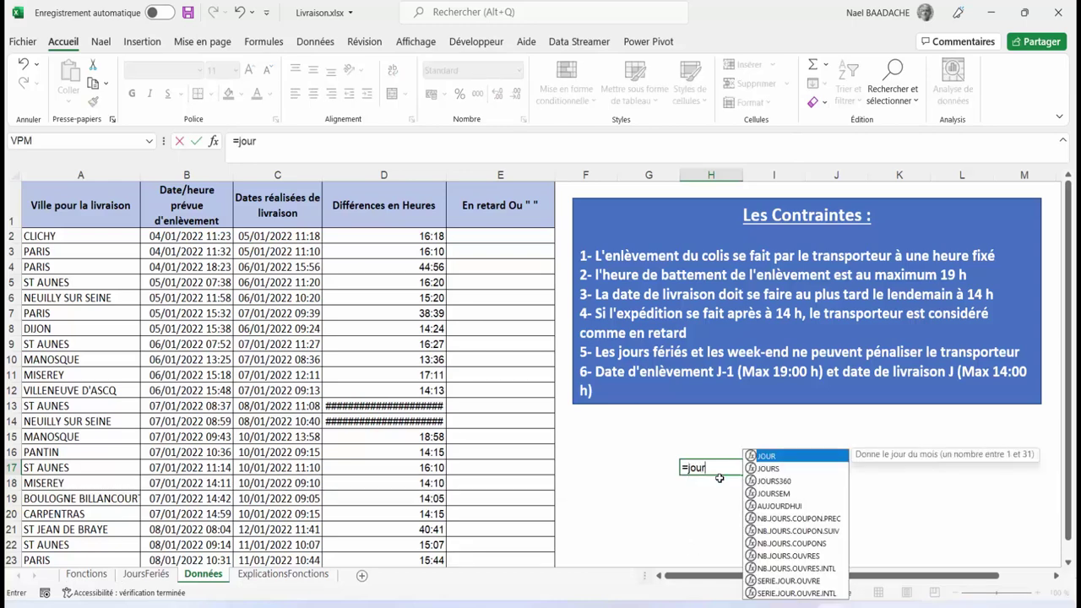
text(sem()
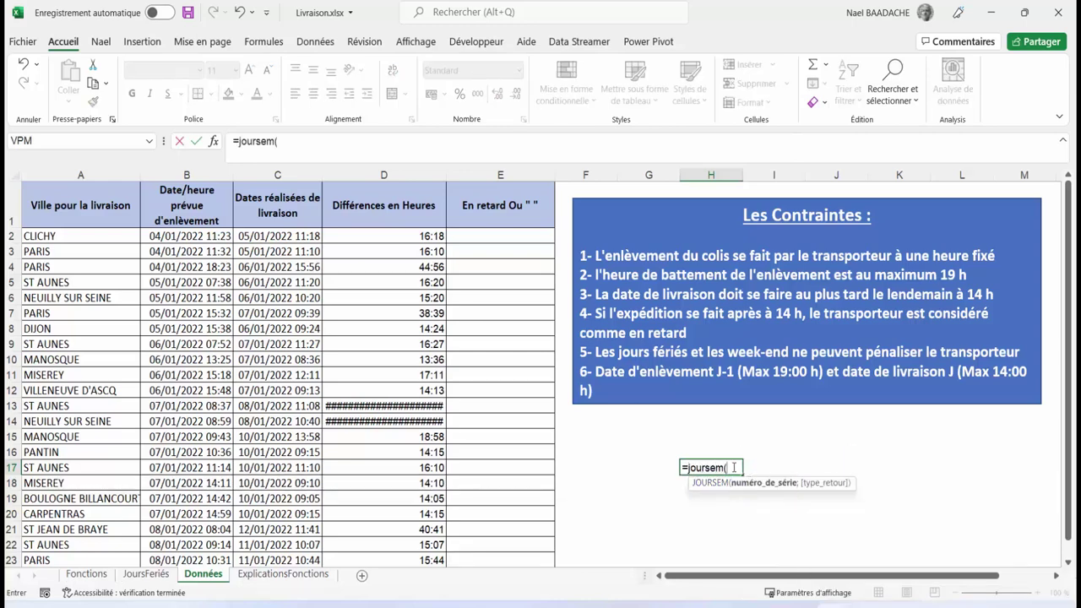
click(271, 406)
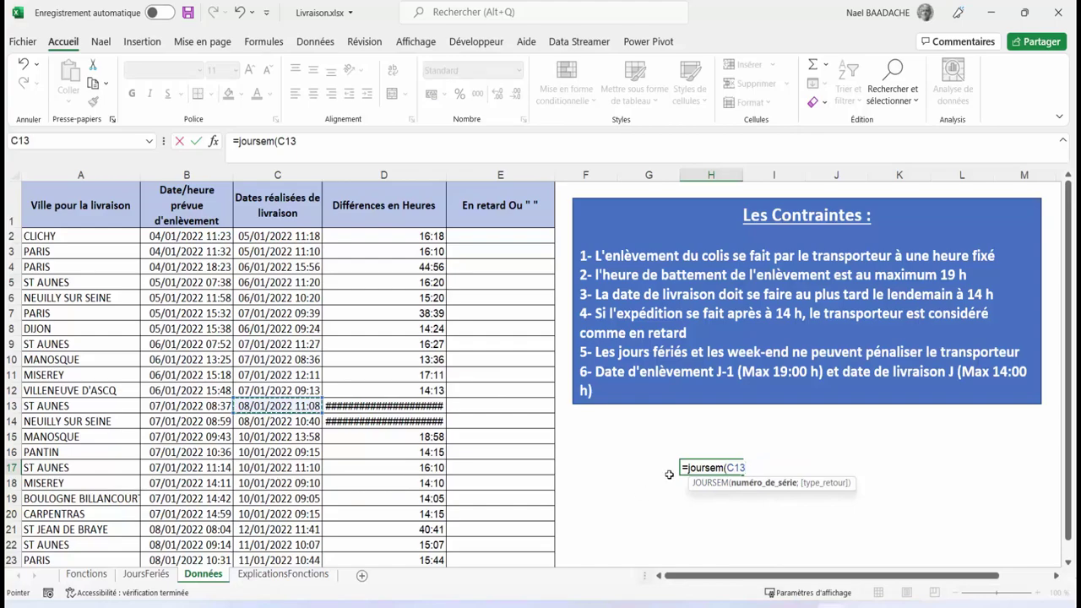
text(;)
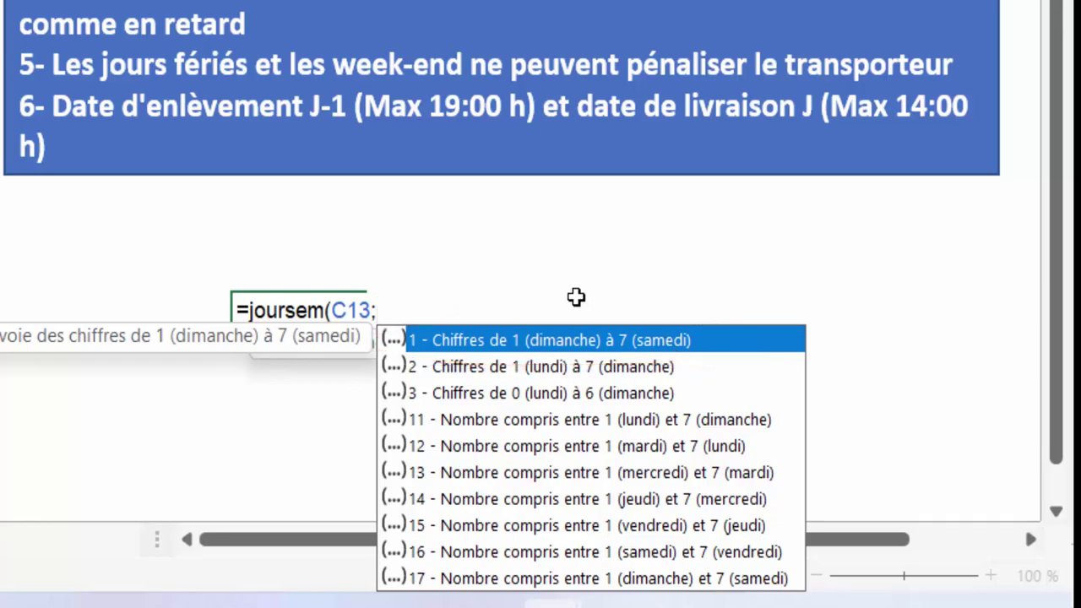
key(Escape)
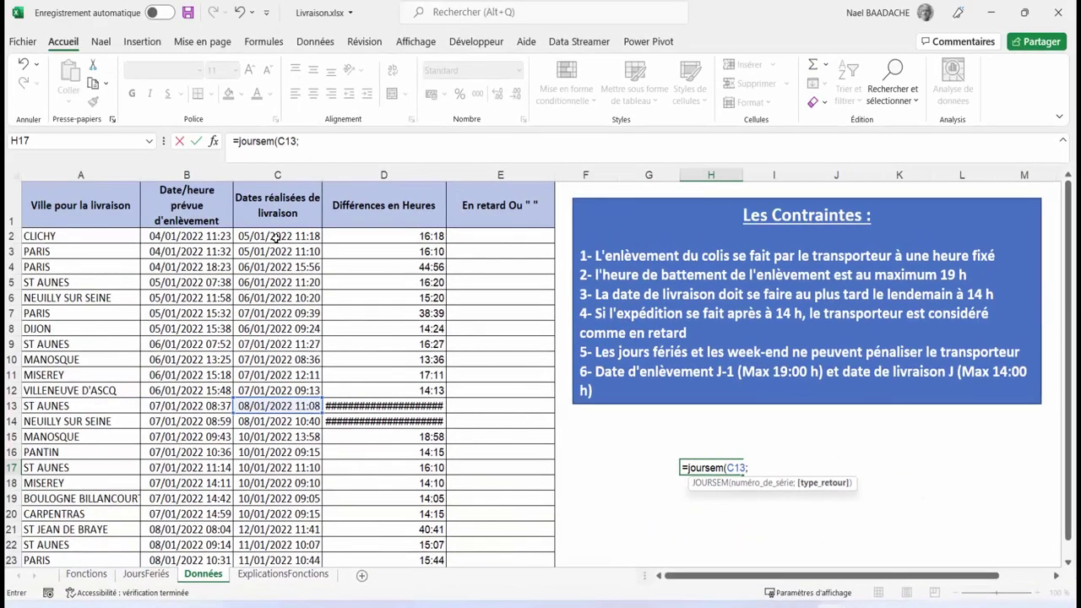
drag(279, 236, 282, 391)
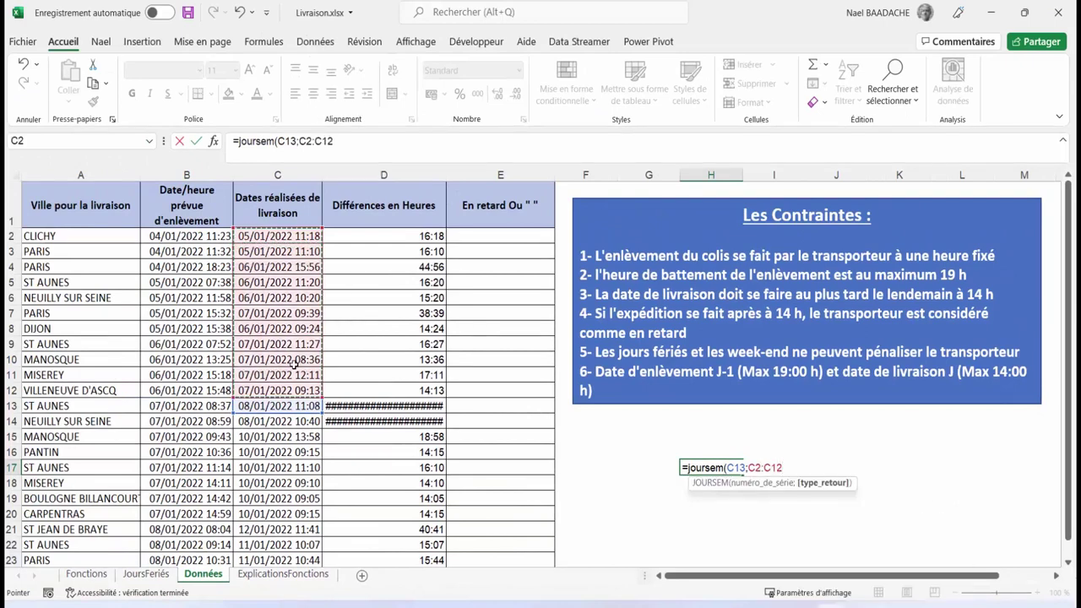
key(Escape)
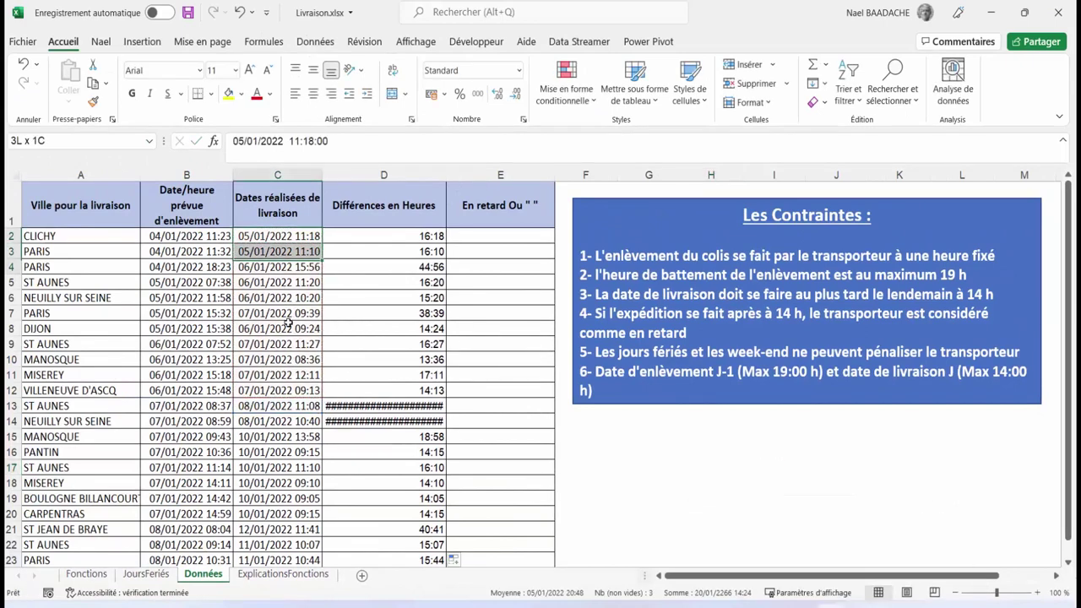
Select C2:C24 and create a new conditional formatting rule of the 'Utiliser une formule' type.
drag(283, 243, 281, 532)
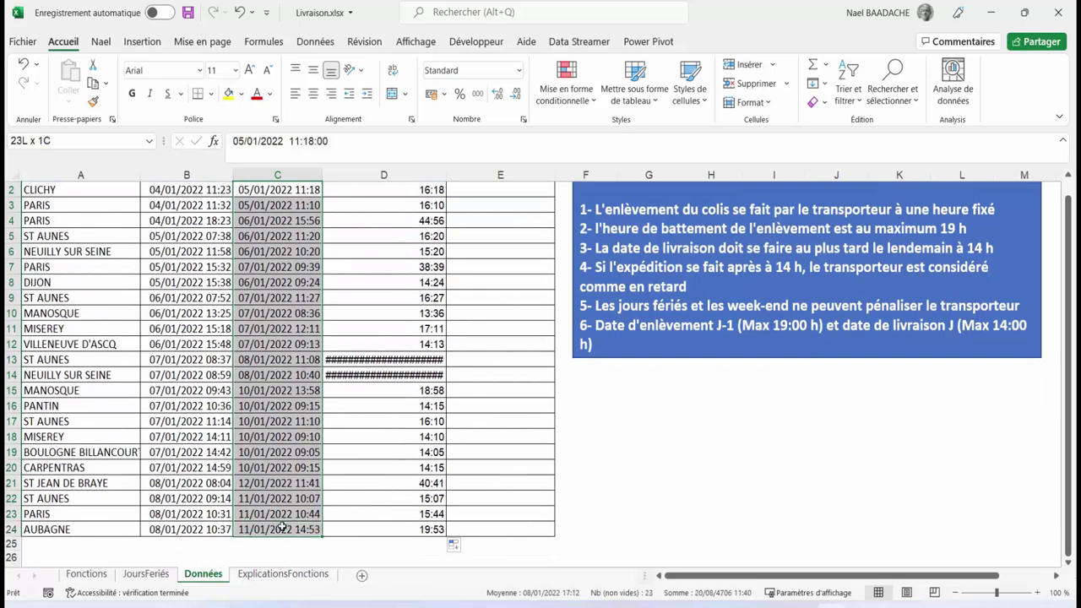
scroll(194, 253, up, 1)
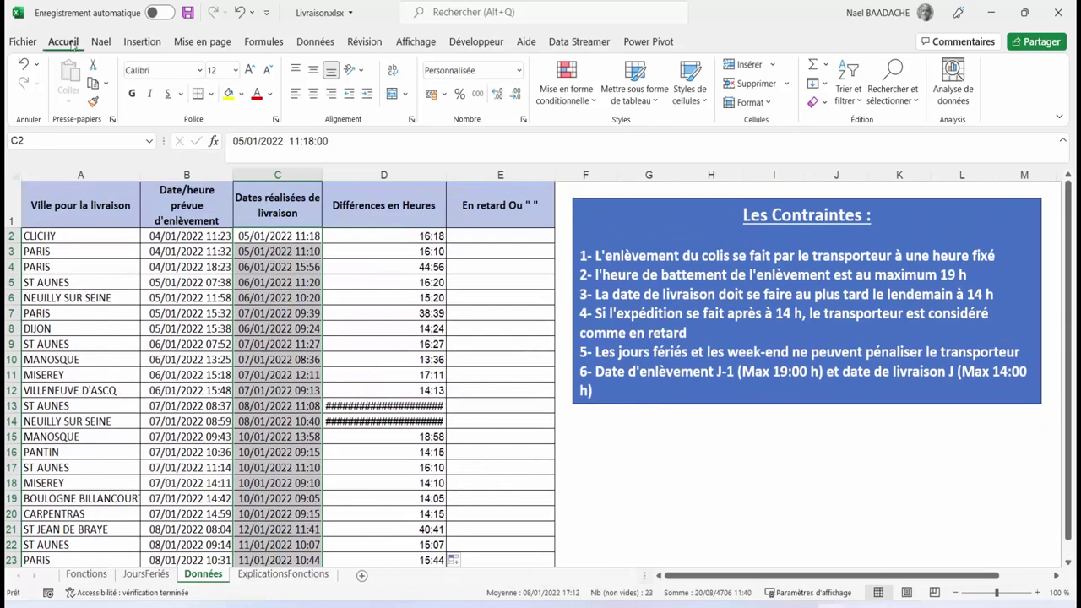
click(581, 109)
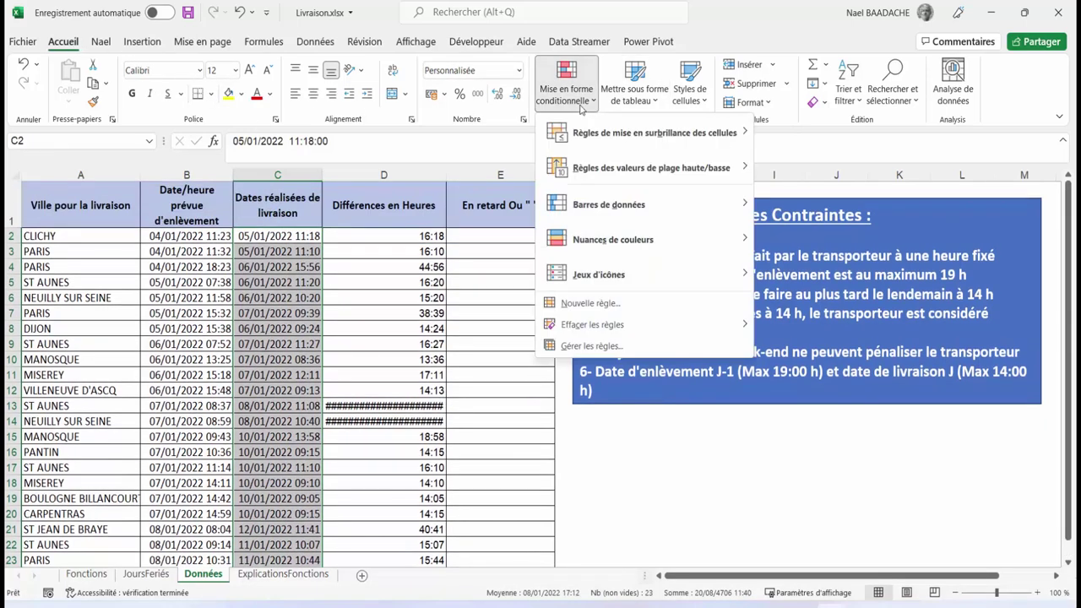
click(590, 303)
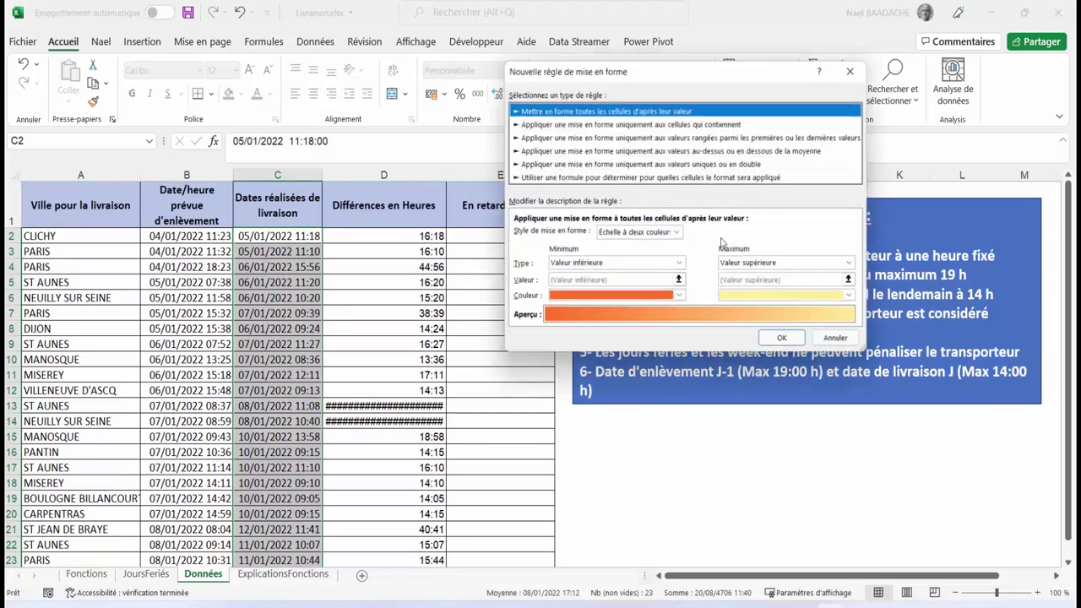
drag(710, 152, 706, 153)
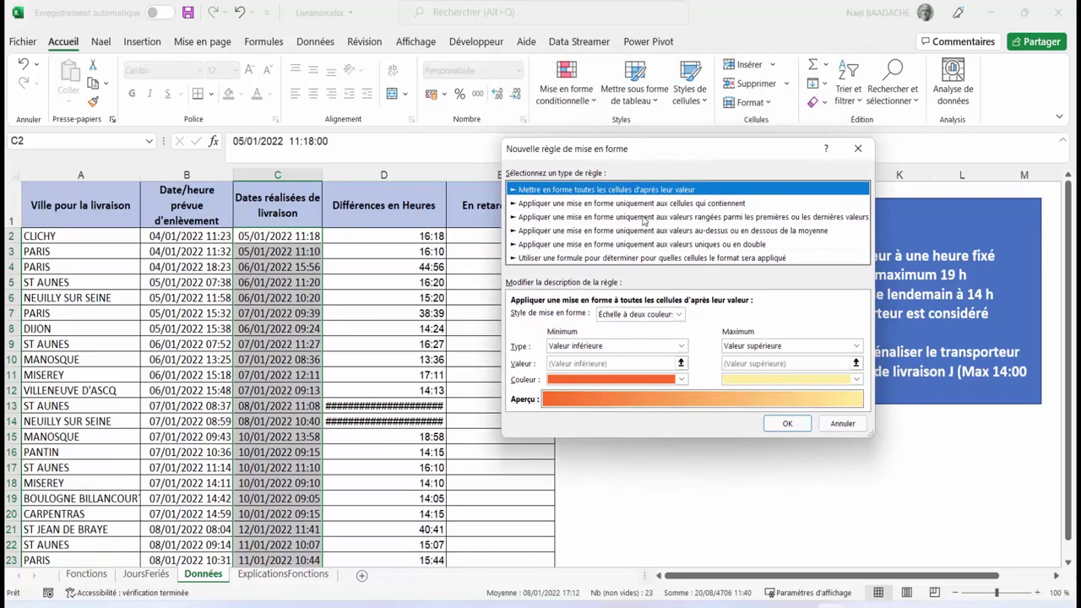
click(531, 258)
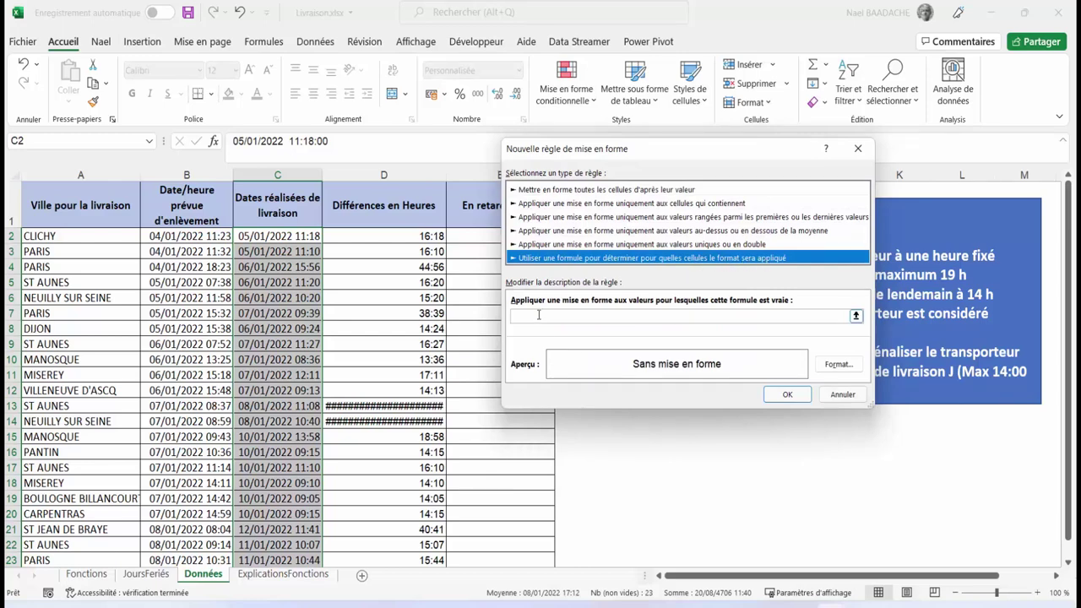
click(845, 316)
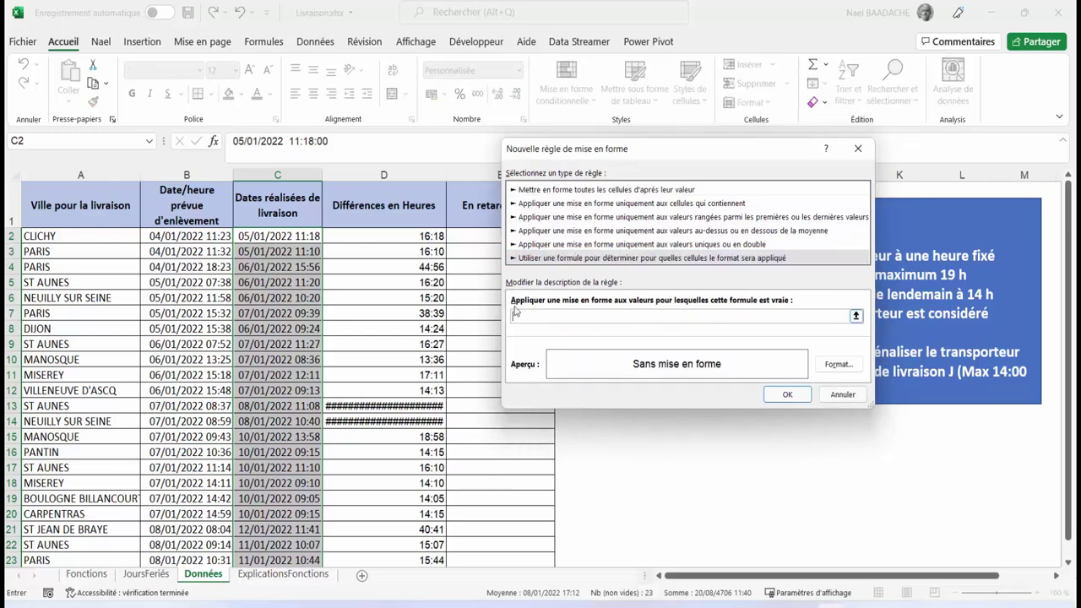
Enter $C2=1 in the rule formula, with the C2 reference made column-absolute.
click(285, 237)
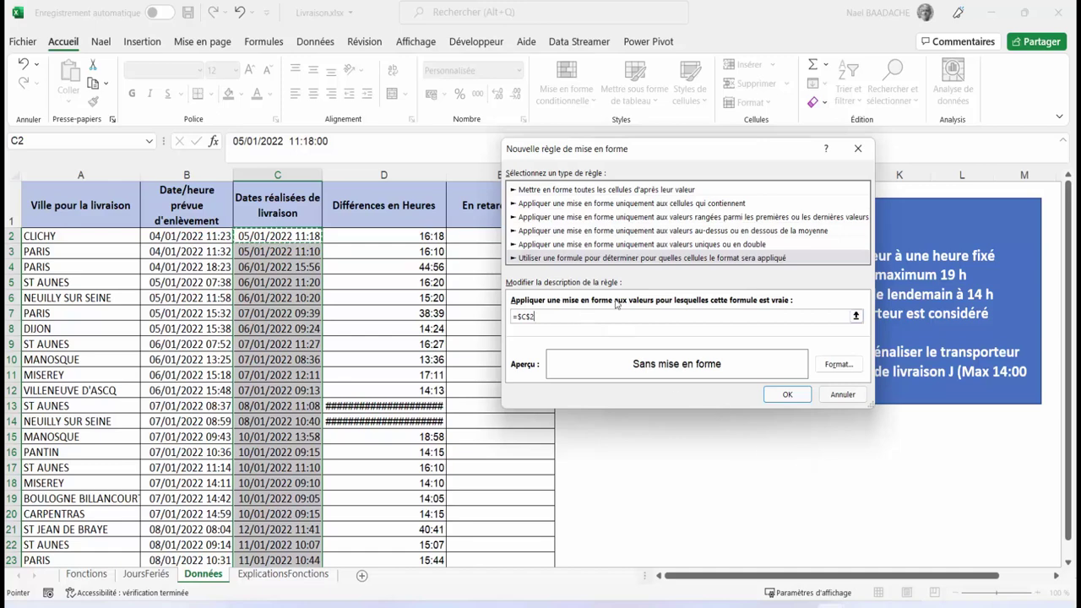
key(BackSpace)
key(BackSpace)
text(=joursem)
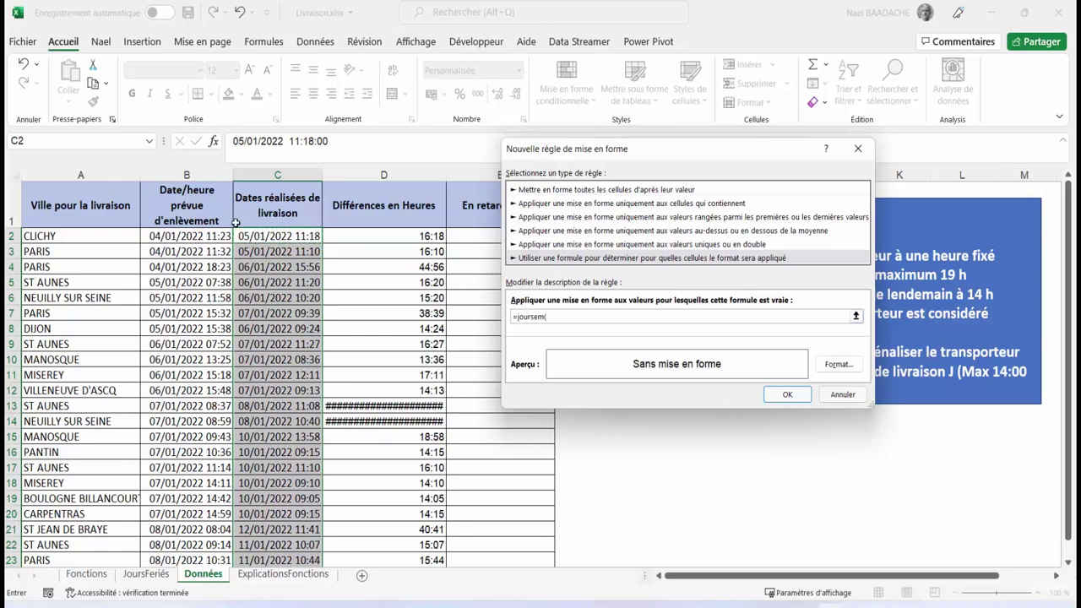
click(270, 239)
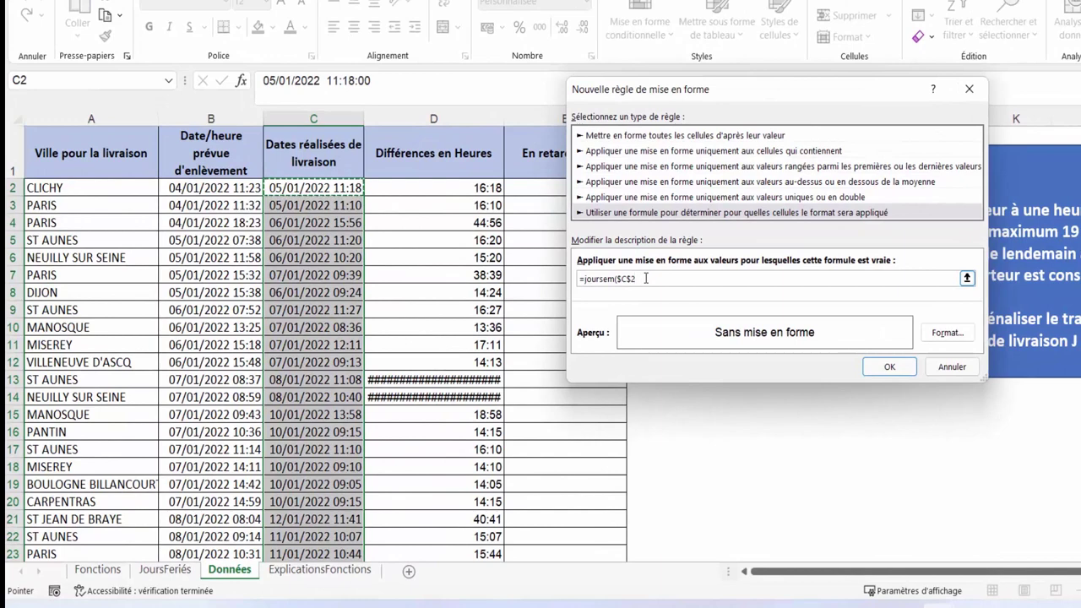
key(F4)
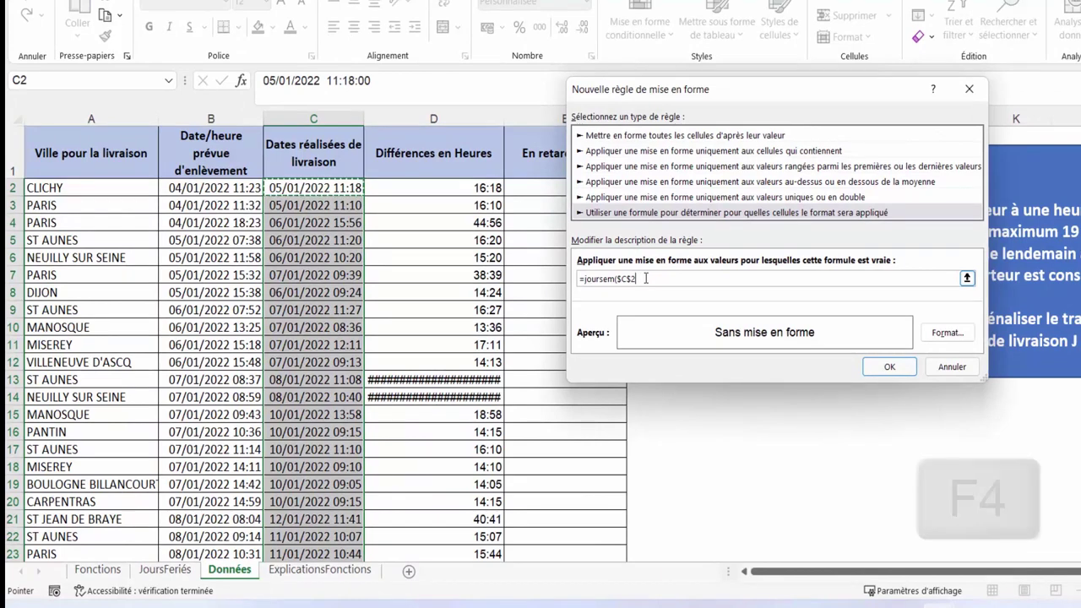
key(F4)
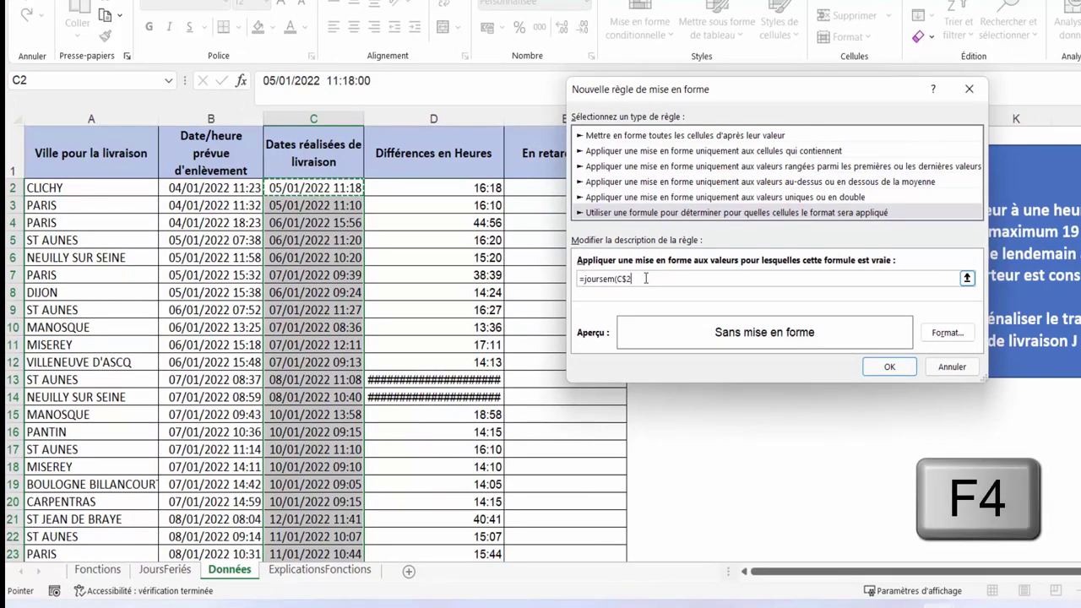
key(F4)
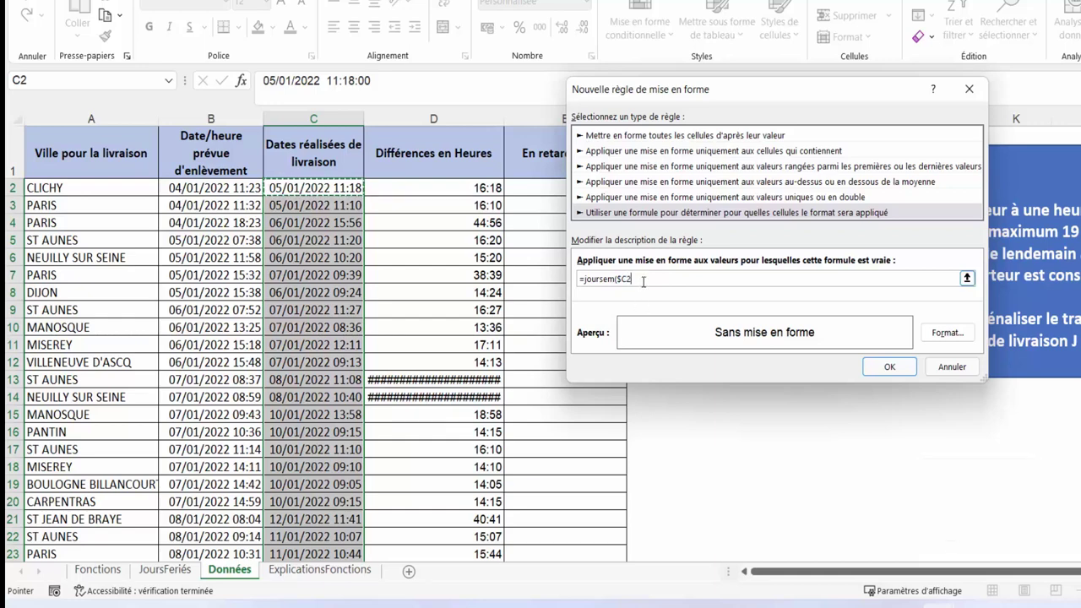
text(=)
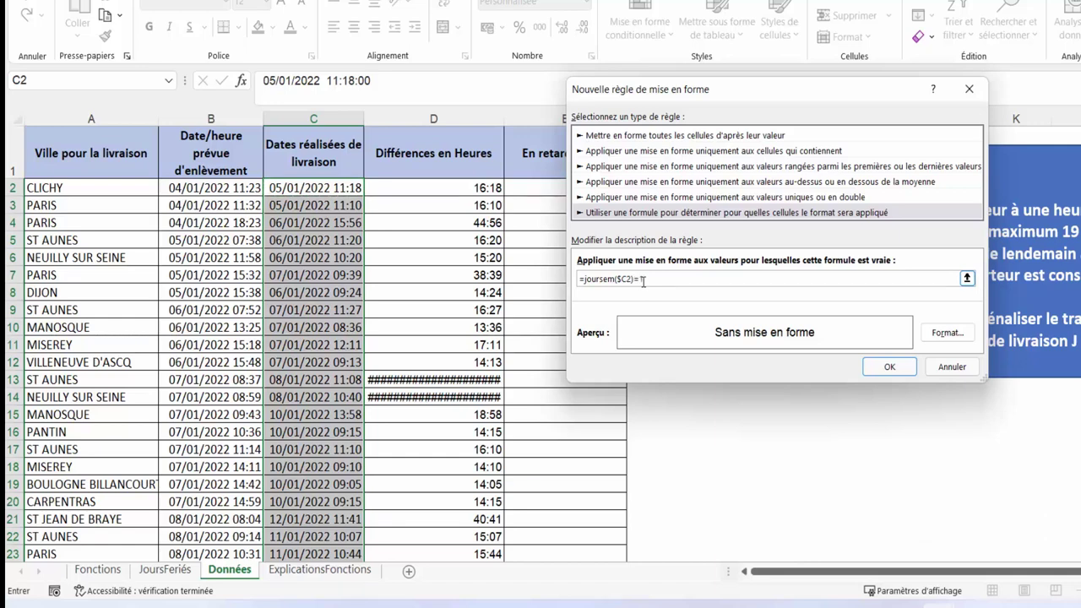
text(1)
Complete the rule formula as =ou(joursem($C2)=1;joursem($C2)=7) to catch weekend dates.
click(582, 279)
text(ourjour)
key(BackSpace)
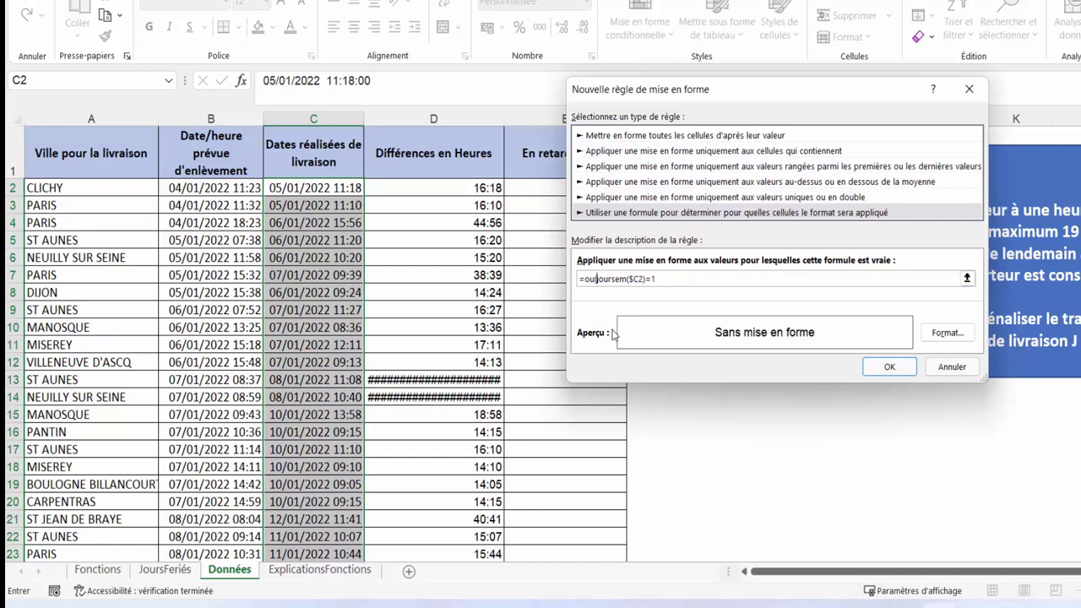
click(668, 279)
text(;)
text(joursem()
click(289, 183)
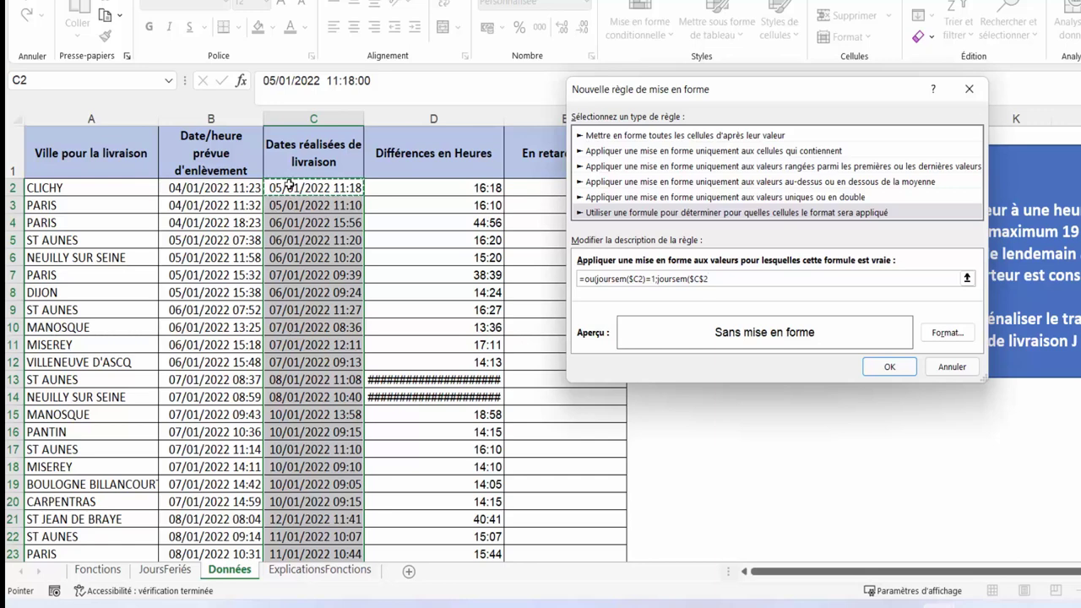
key(F4)
key(F4)
text()=7)
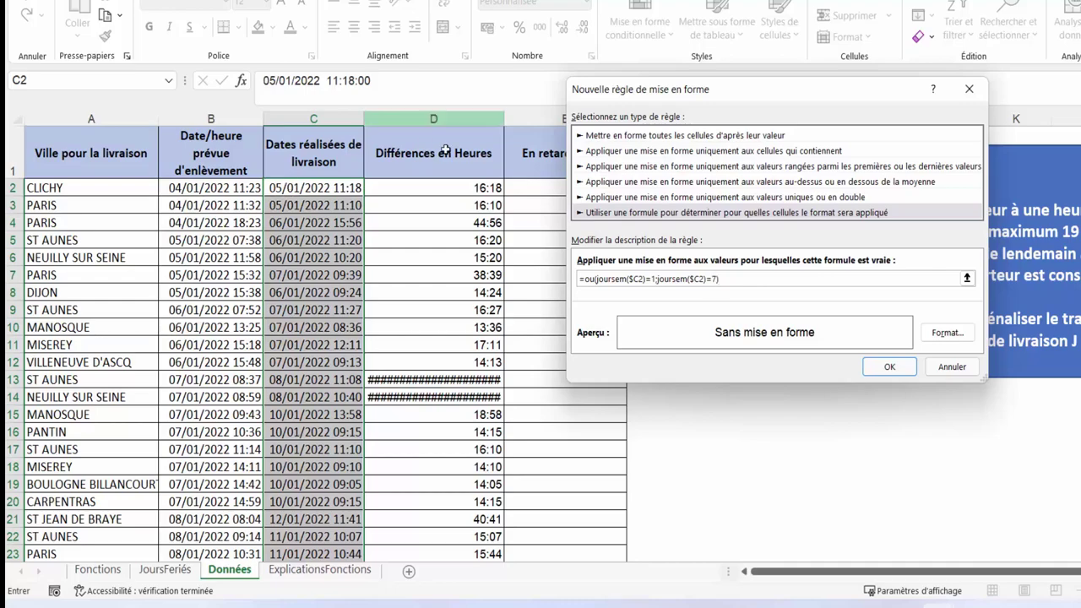
Format the rule with dark red fill and white font, apply it, and check C13 and D13.
click(948, 335)
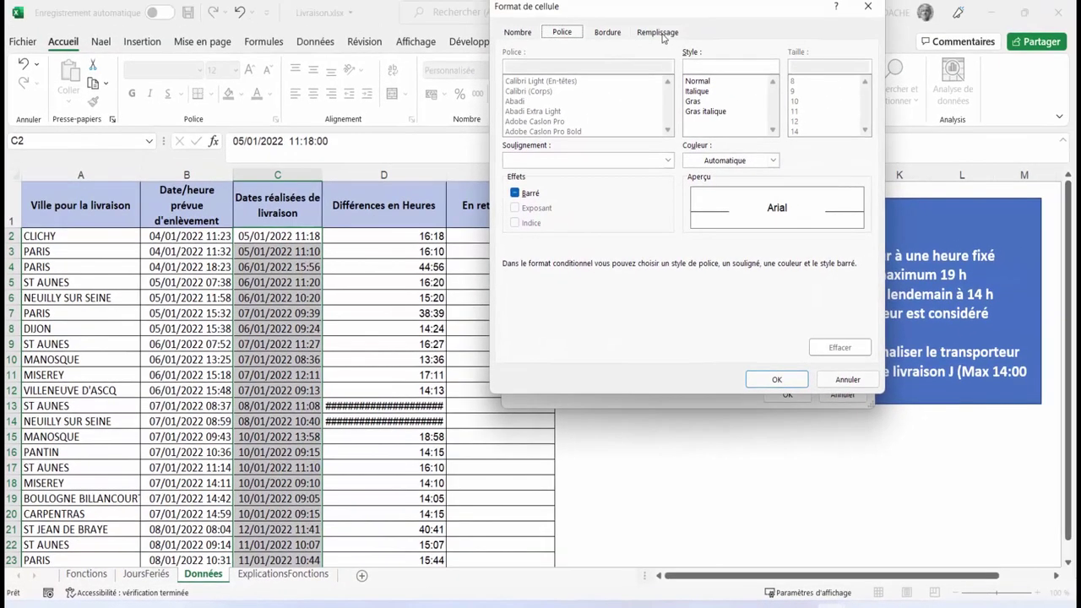
click(658, 34)
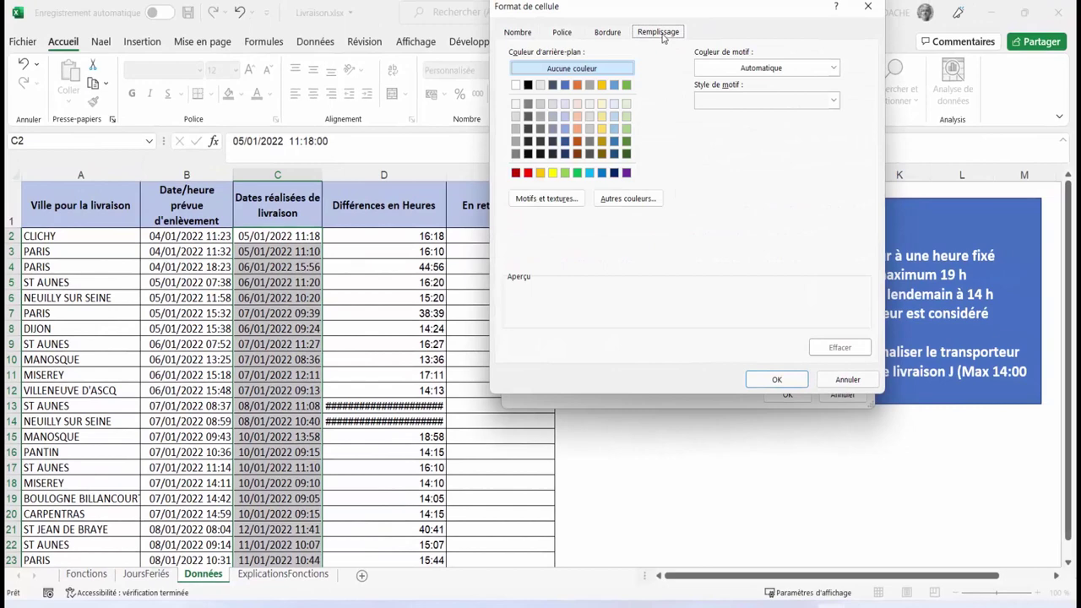
click(515, 172)
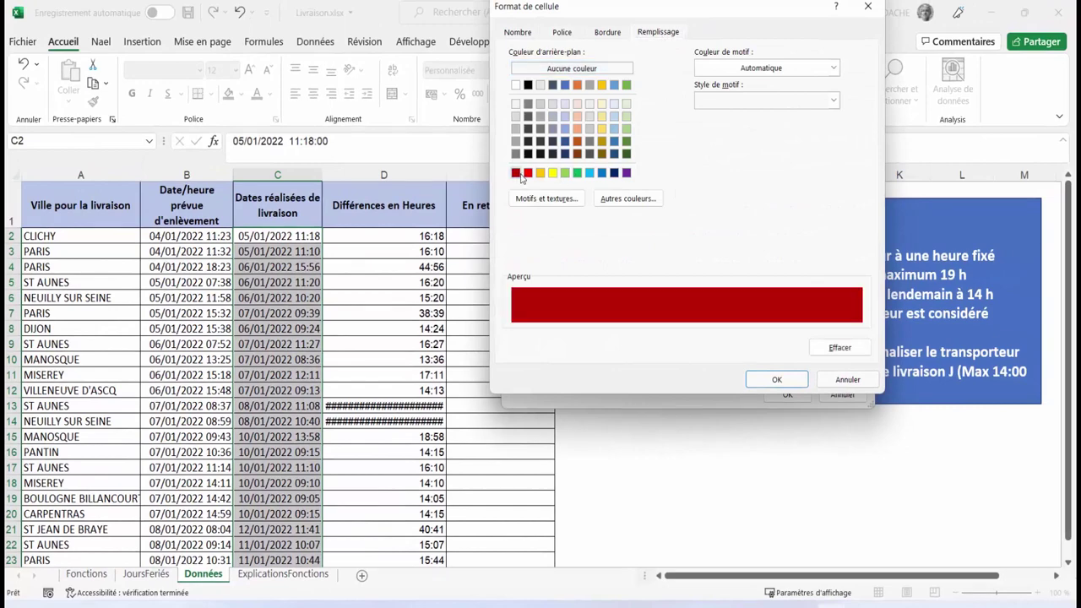
click(555, 36)
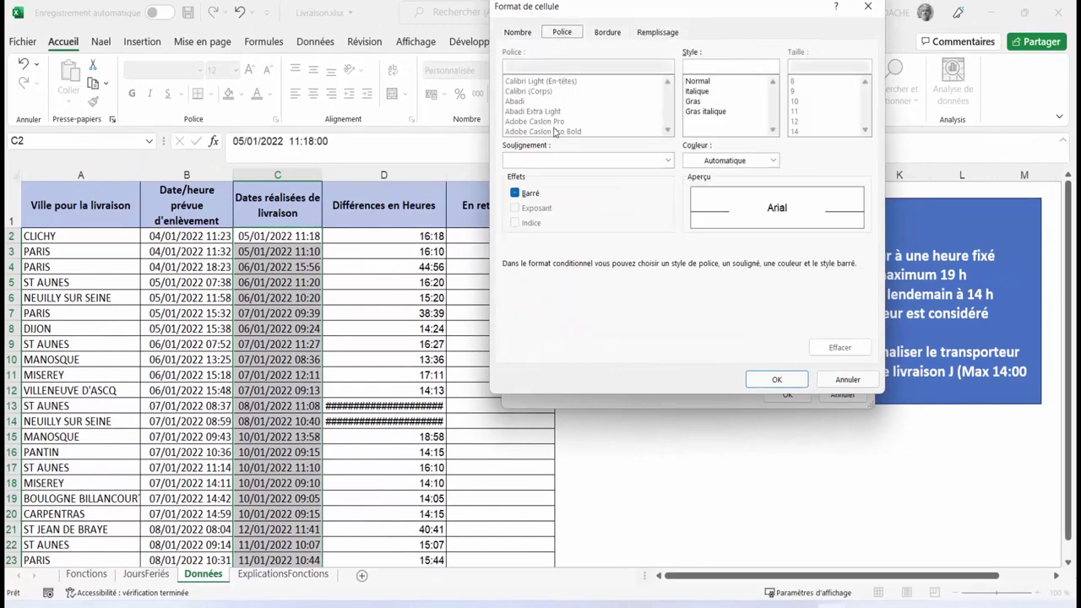
click(772, 163)
click(691, 220)
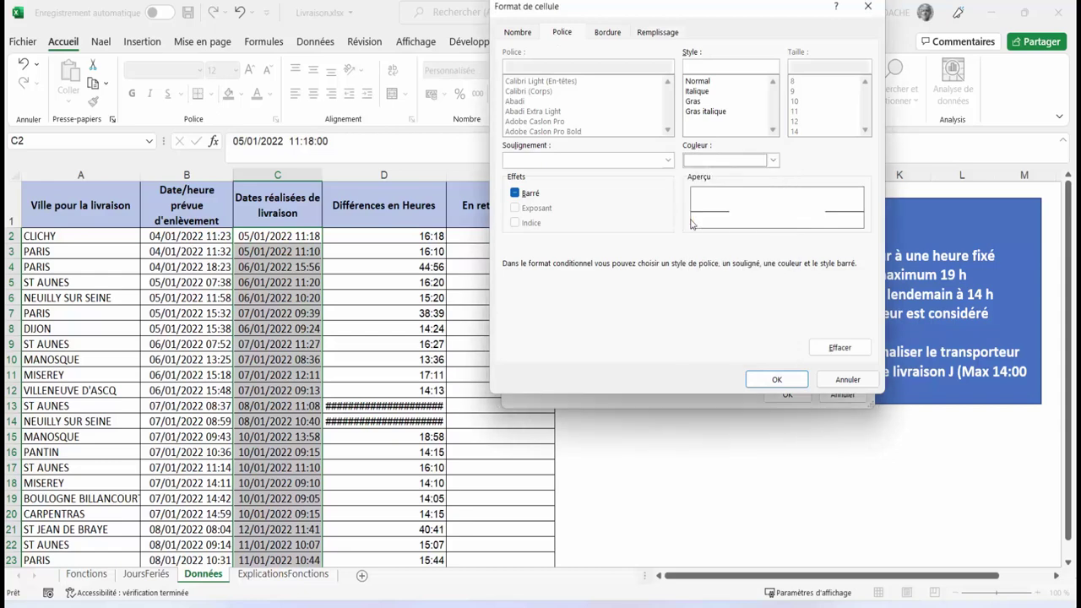
click(778, 383)
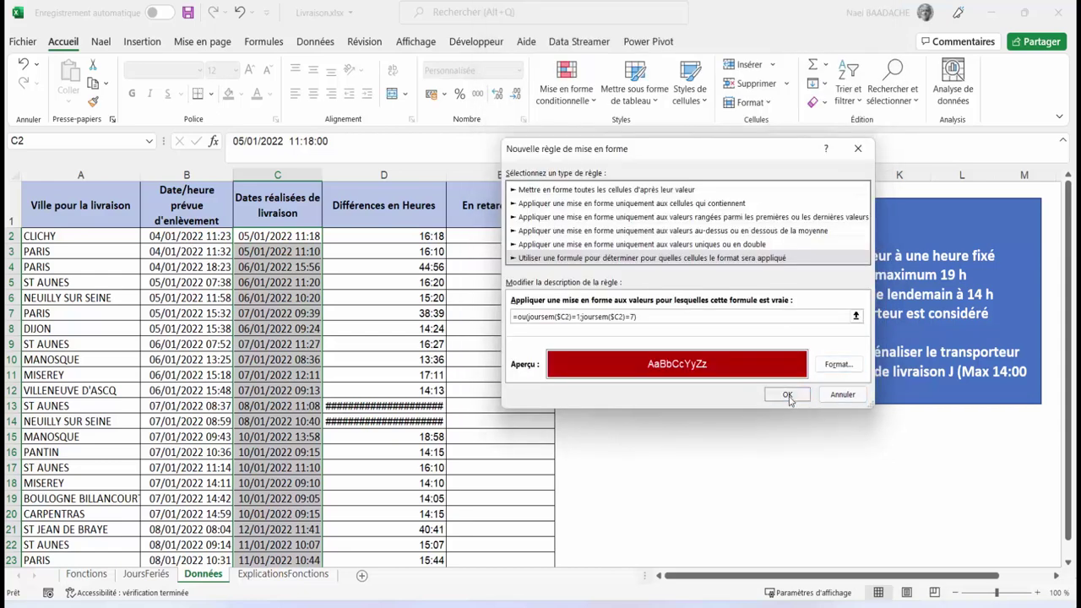
click(791, 401)
click(287, 406)
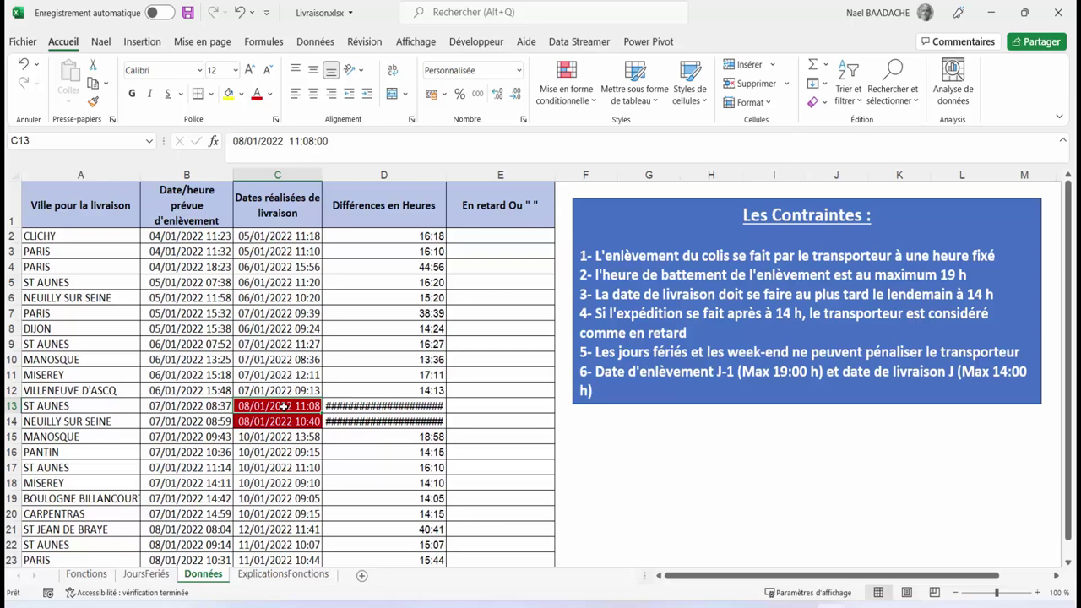
click(401, 406)
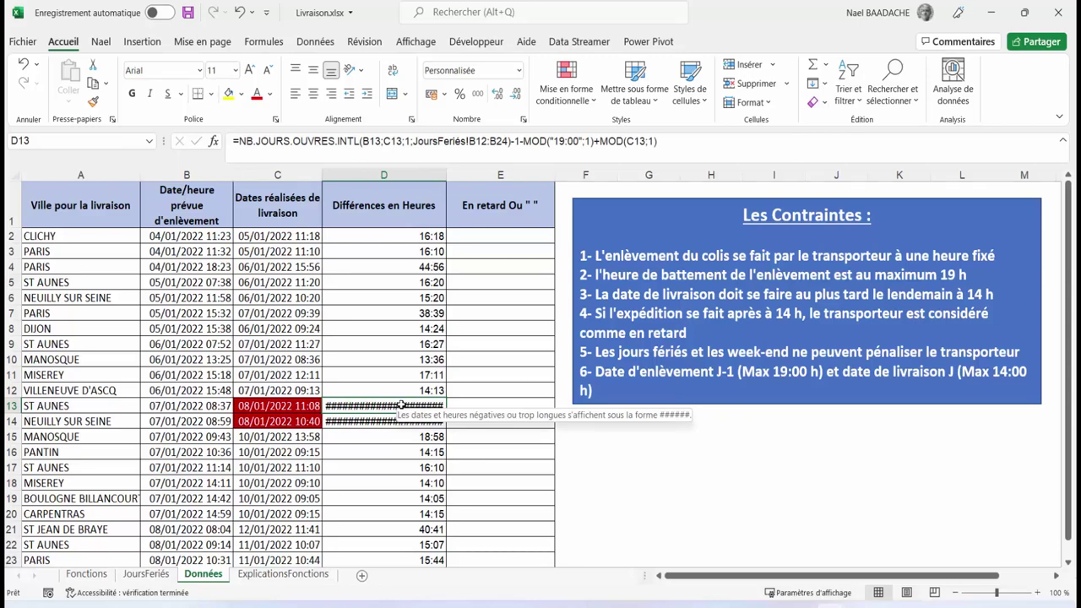
Change D2 to =SI(calc<0;"Date de livraison à vérifier";calc), reusing the original hours calculation.
click(383, 236)
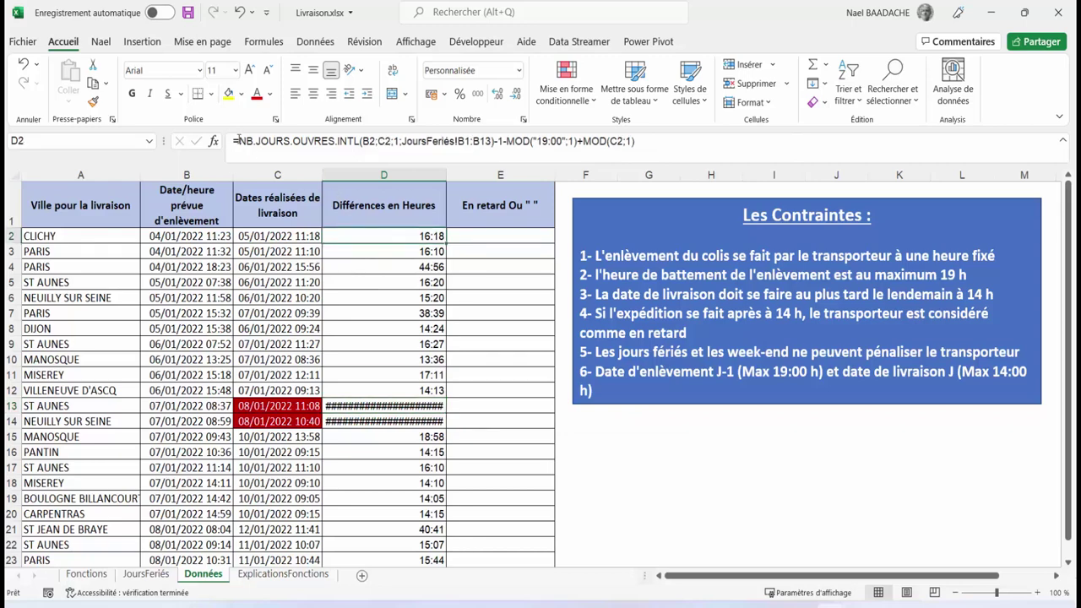
click(239, 141)
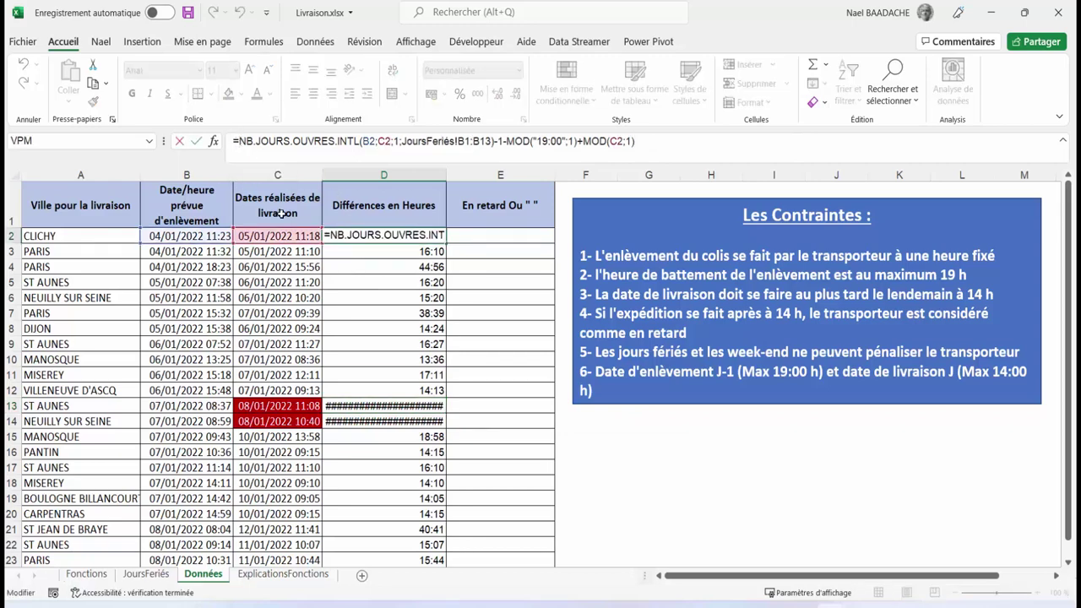
text(si()
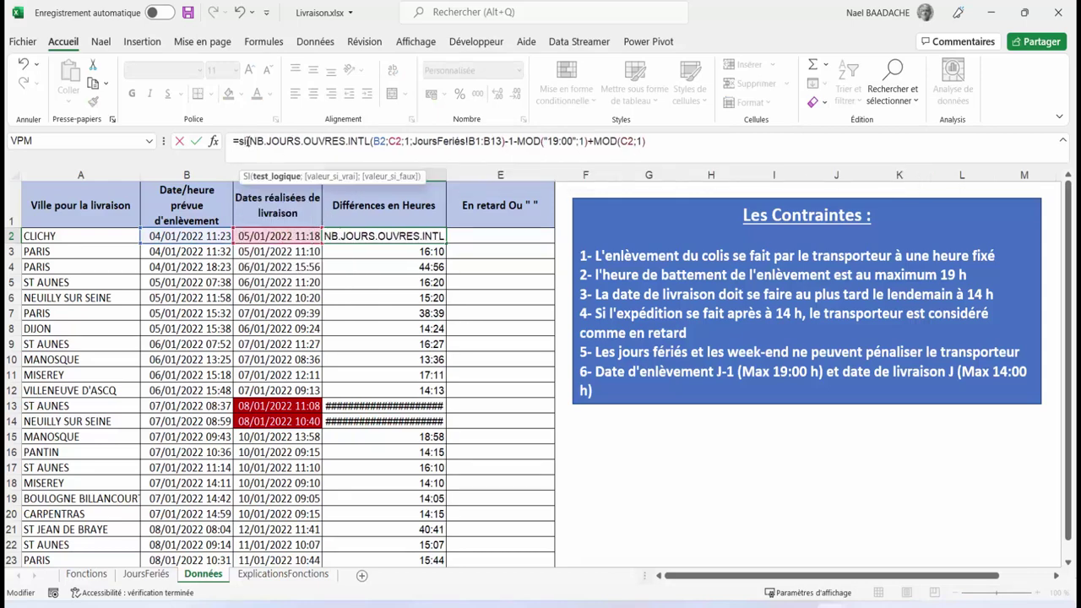
click(685, 144)
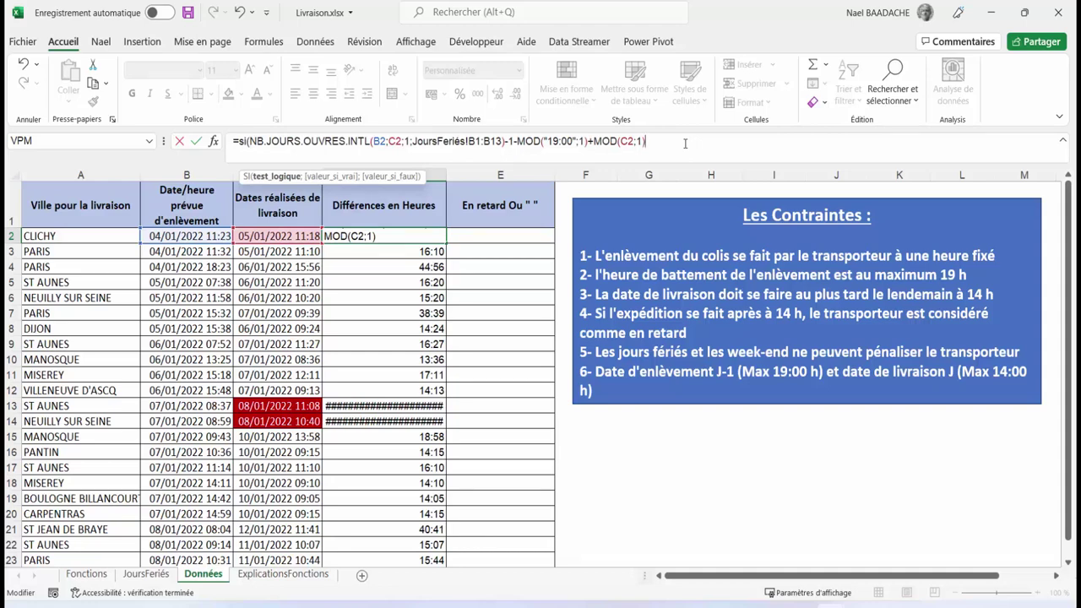
text(<0)
text(;")
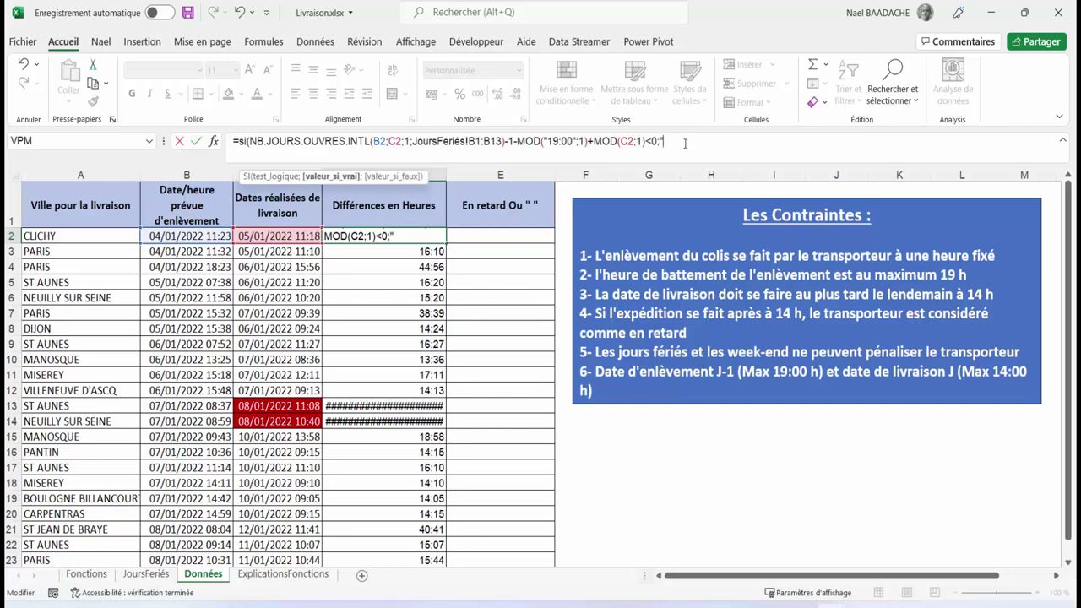
text(Date de liv)
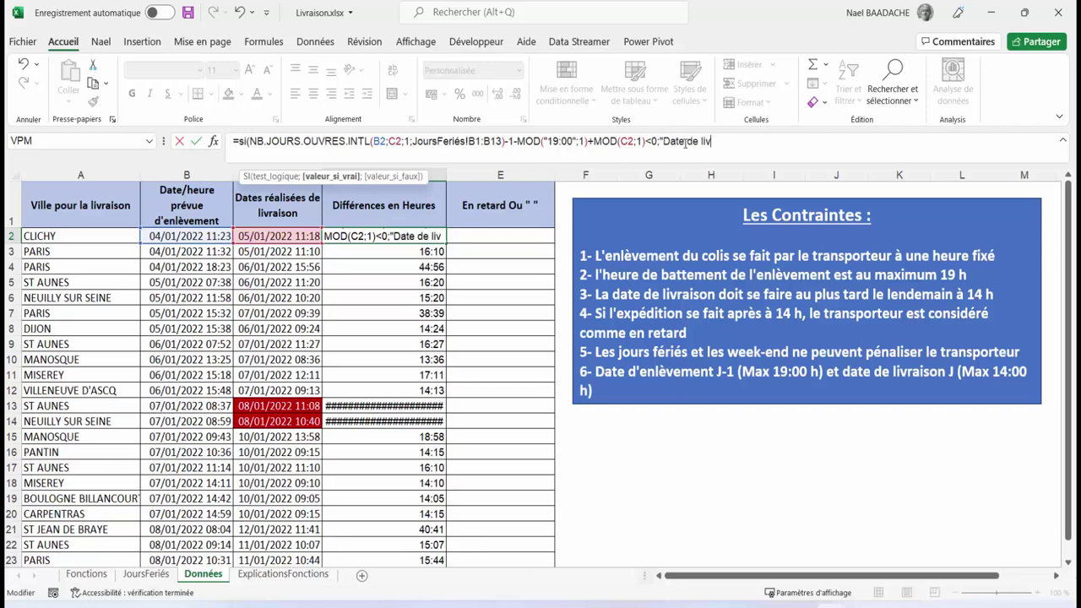
text(raison )
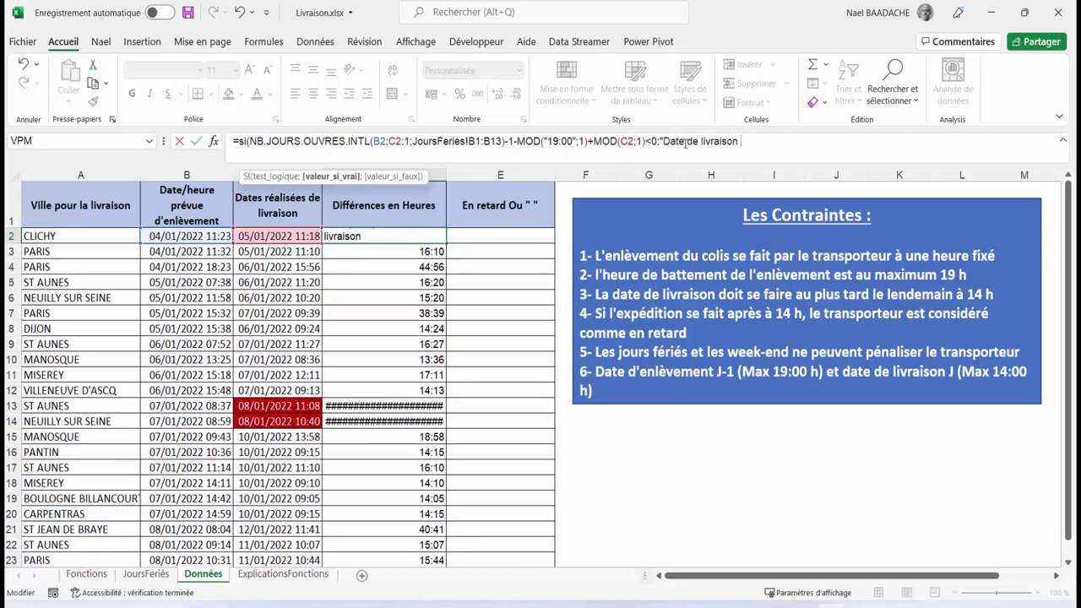
text(à vérifier")
text(;)
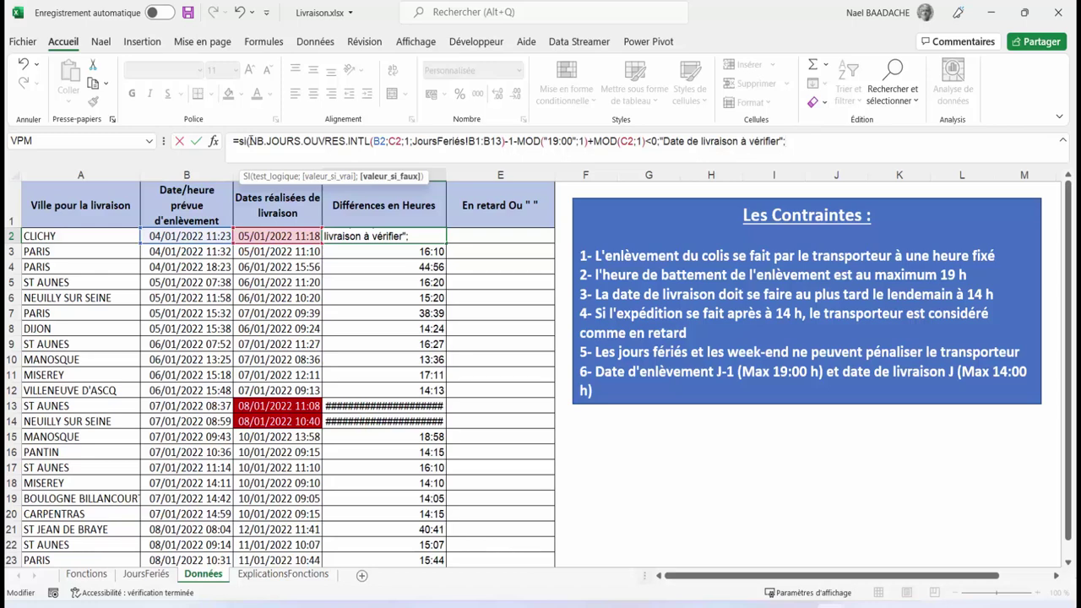
drag(250, 141, 647, 141)
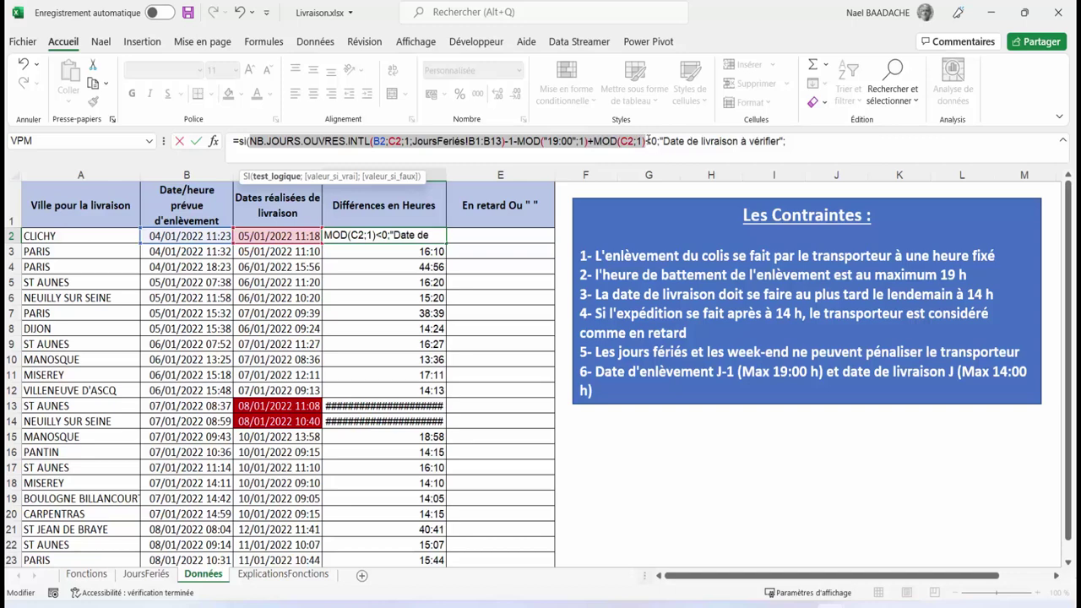
key(ctrl+c)
click(795, 141)
key(ctrl+v)
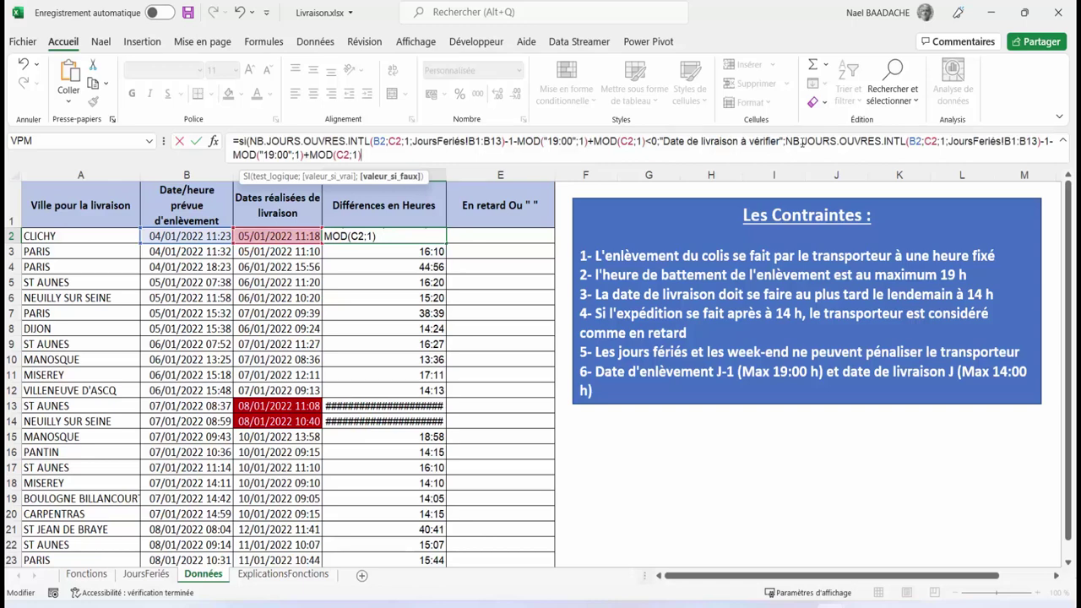
text())
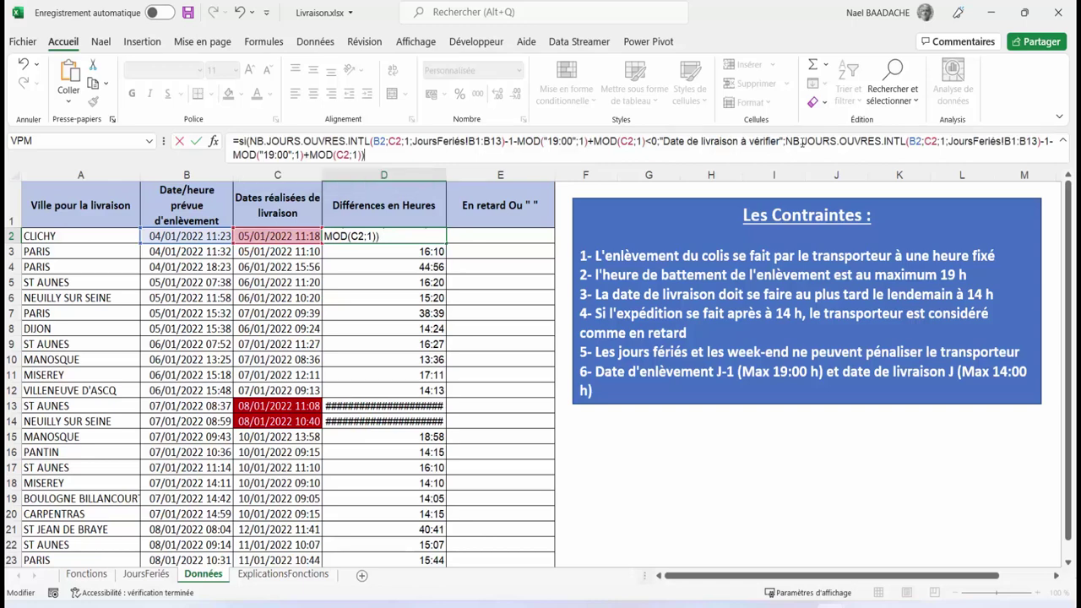
key(ctrl+Return)
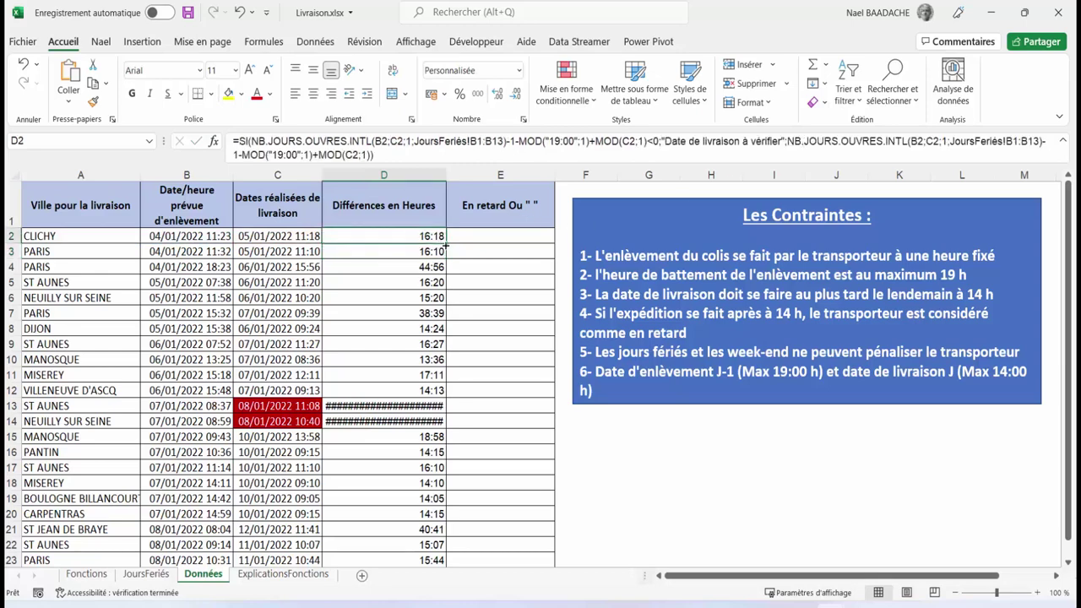
Fill the new SI formula down to D24 and select the red date in C13.
drag(445, 267, 445, 532)
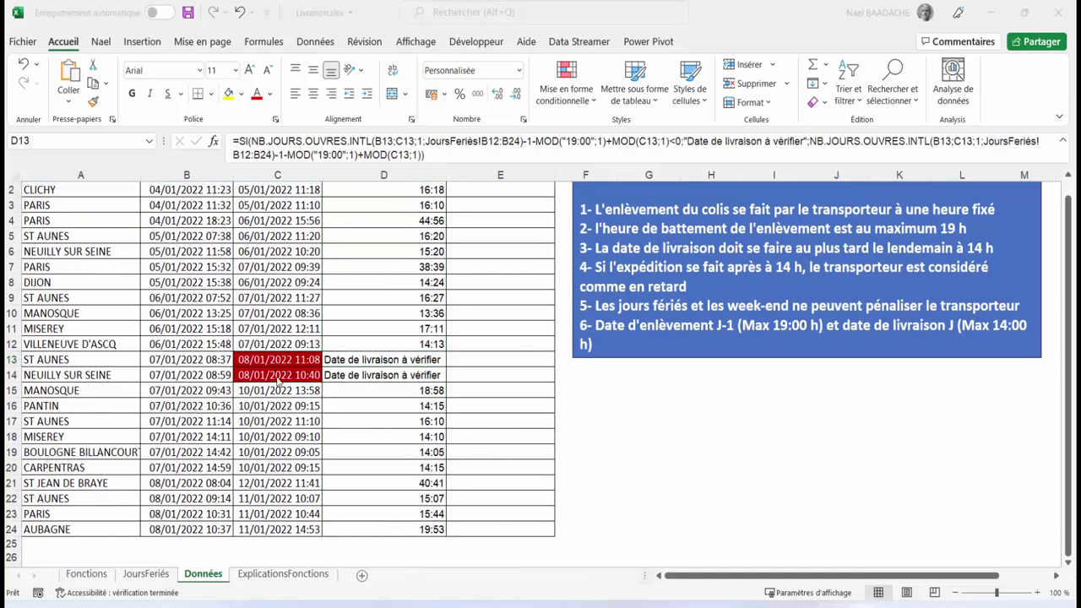
click(269, 359)
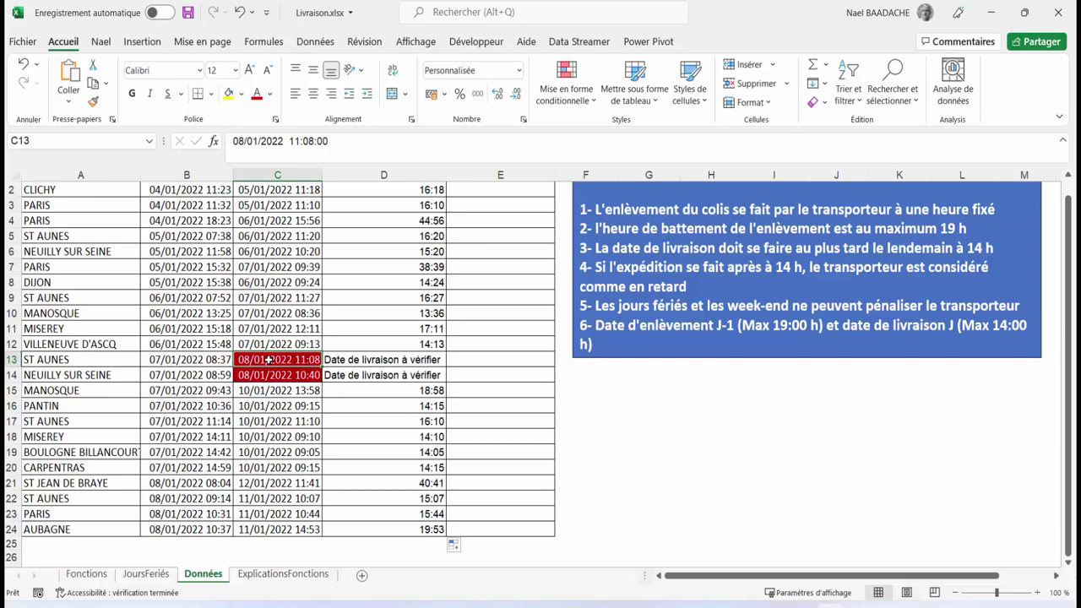
text(09/0)
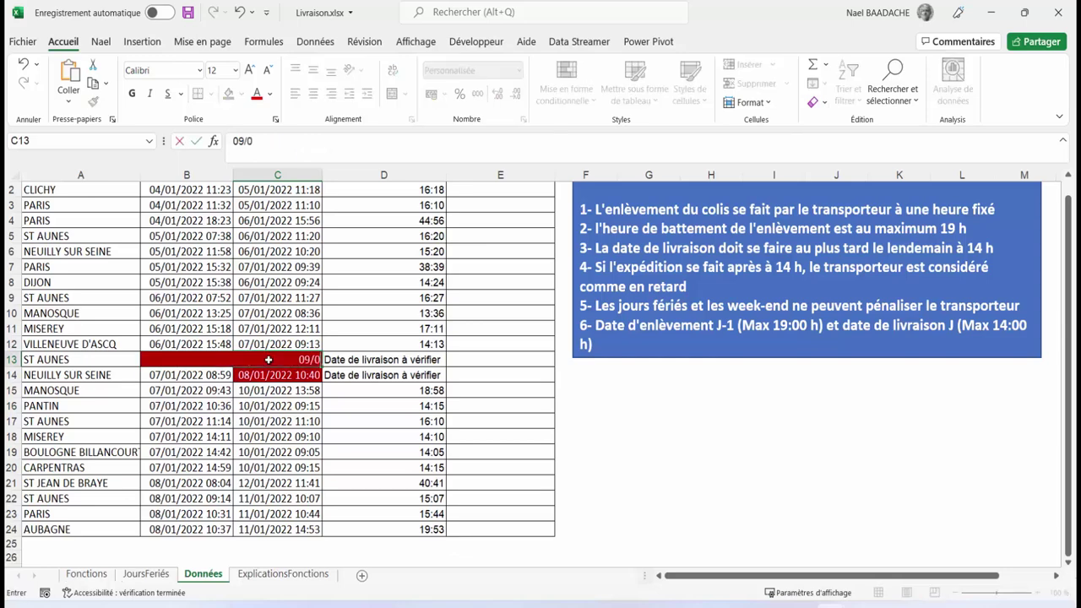
text(1/)
text(2022)
key(Escape)
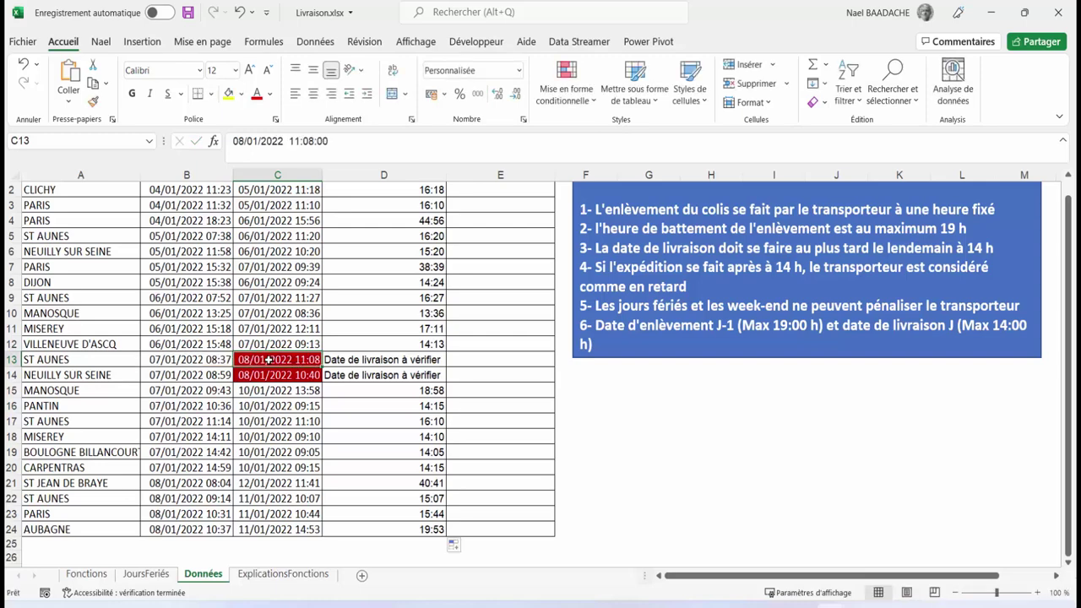
Change C13's day to 10/01/2022 and confirm D13 now shows 16:08.
click(236, 142)
text(10)
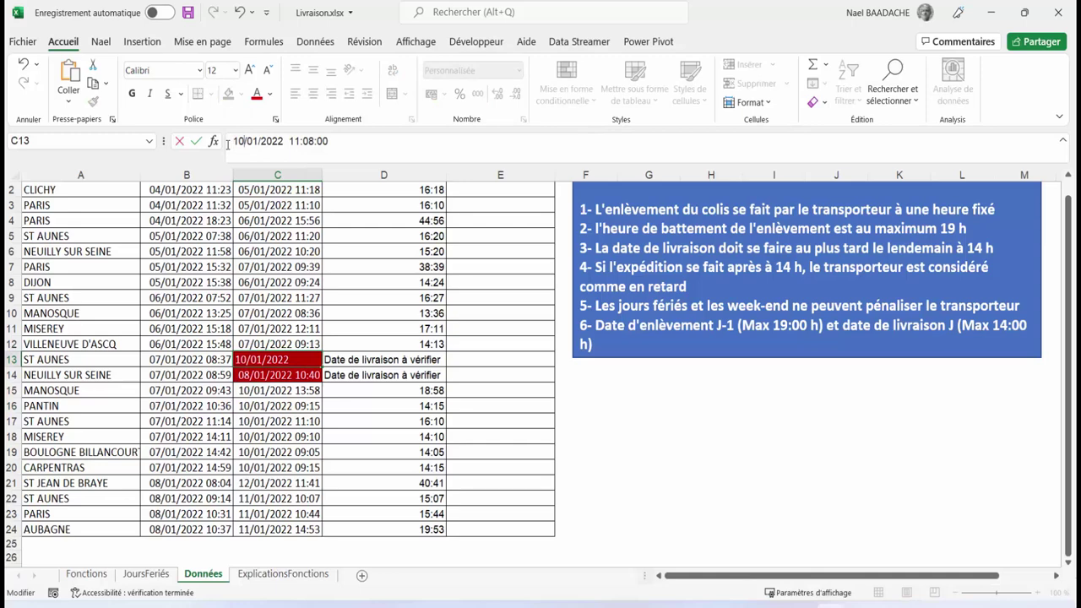
key(Return)
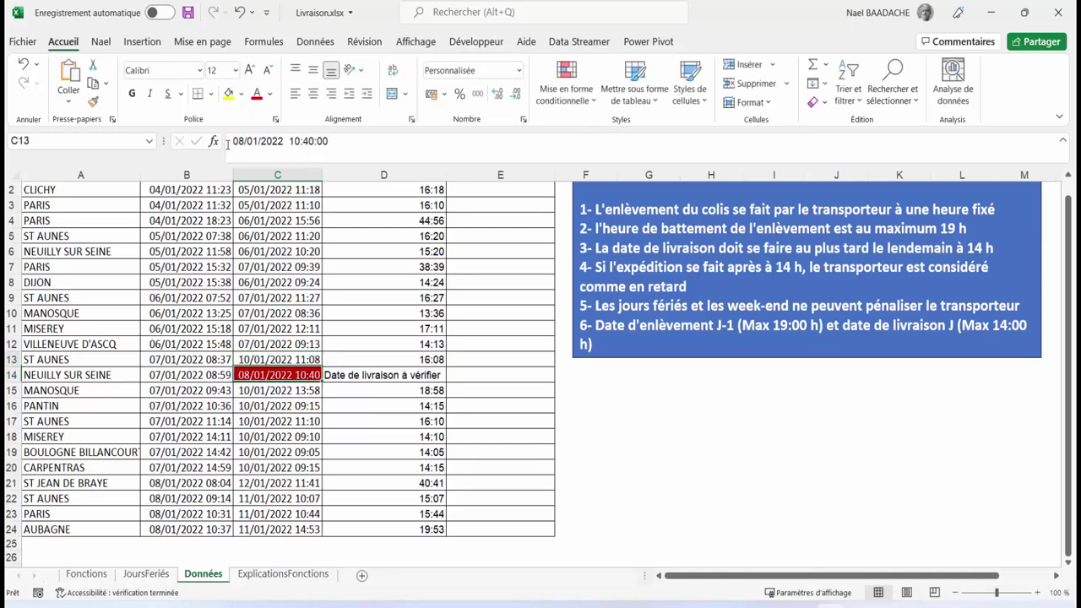
key(Up)
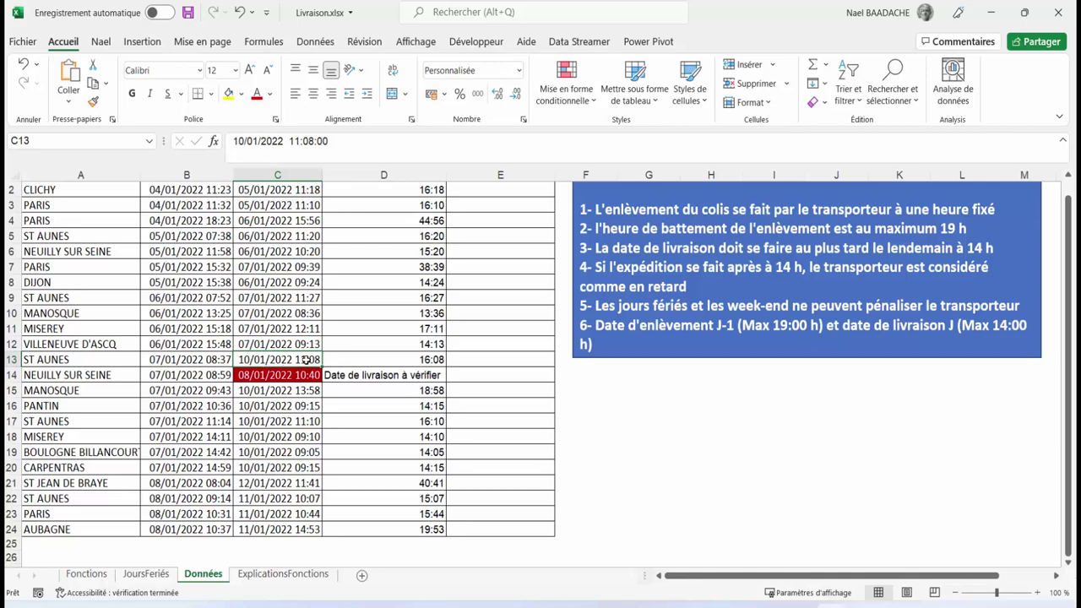
click(414, 361)
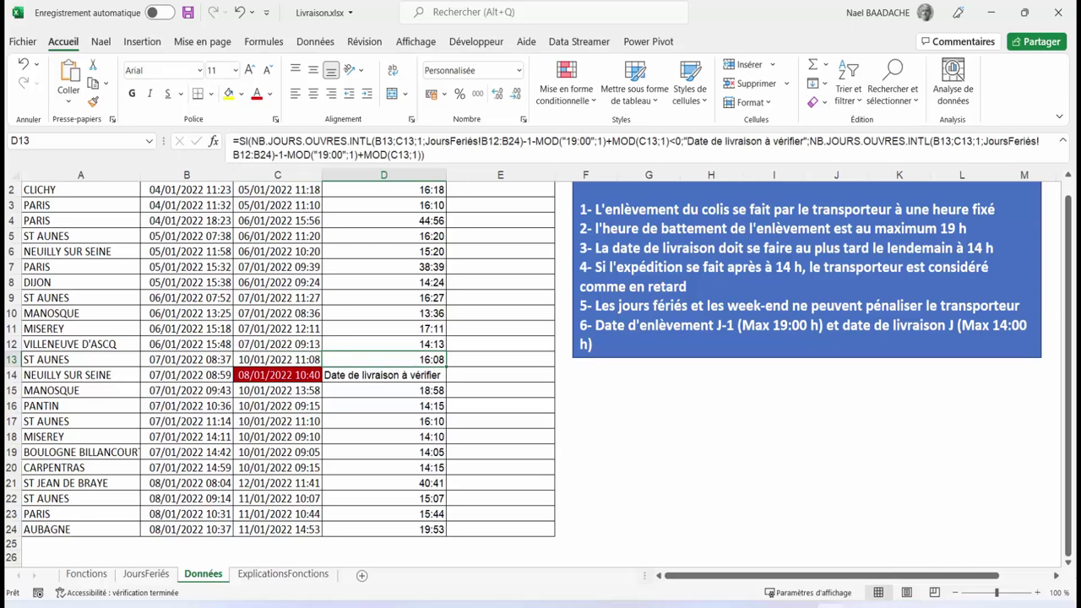
scroll(487, 231, up, 1)
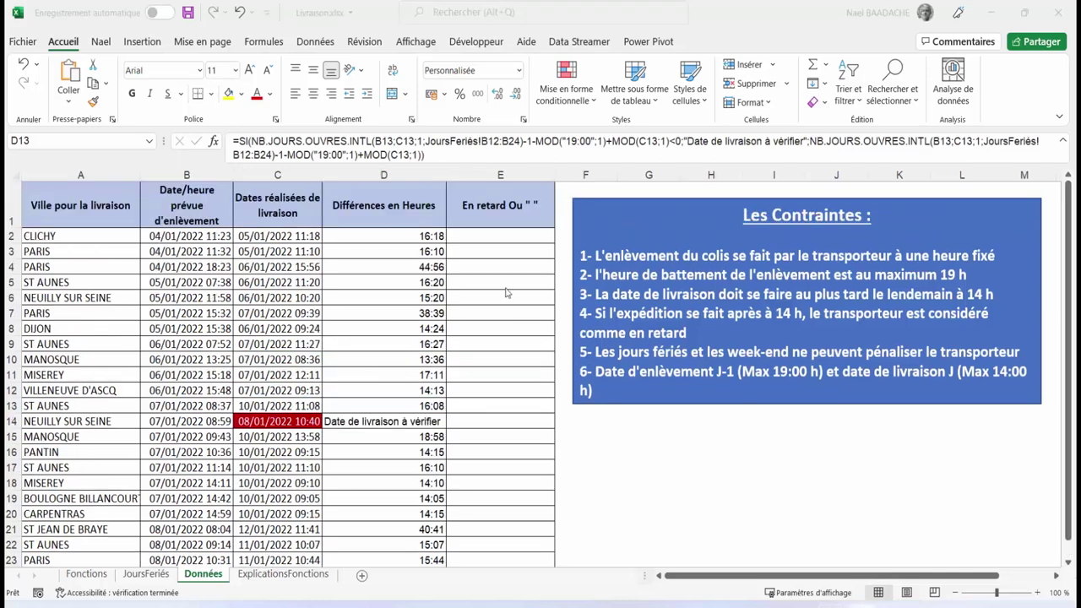
click(486, 233)
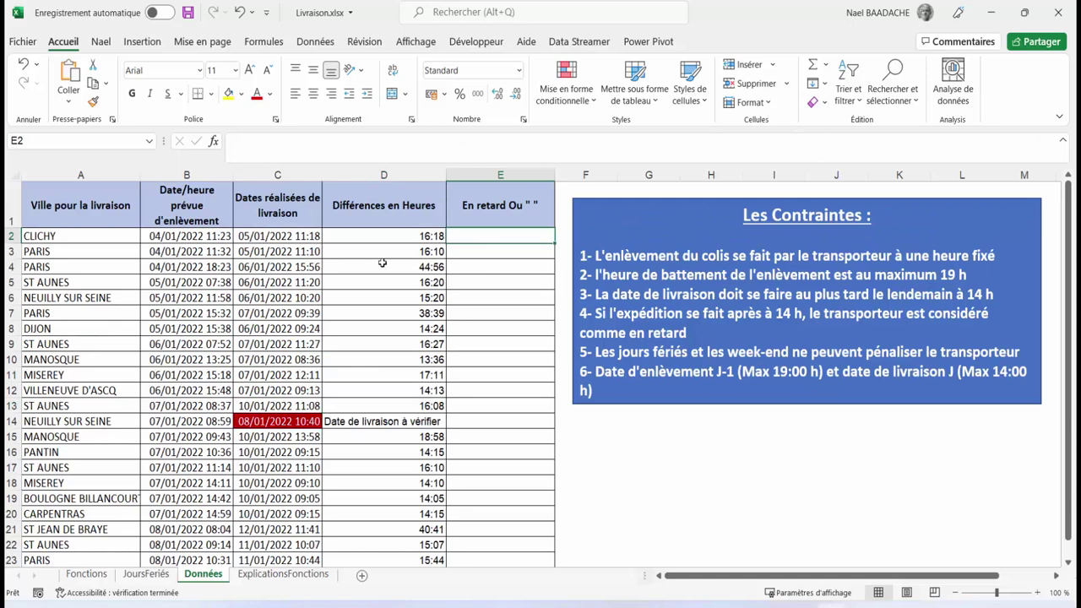
click(203, 238)
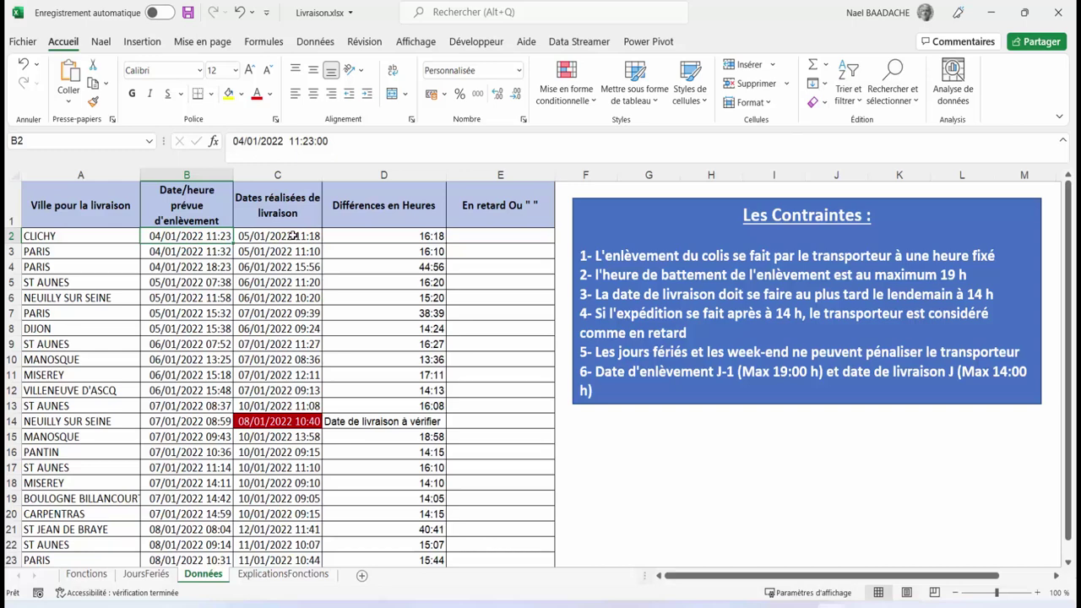
click(389, 238)
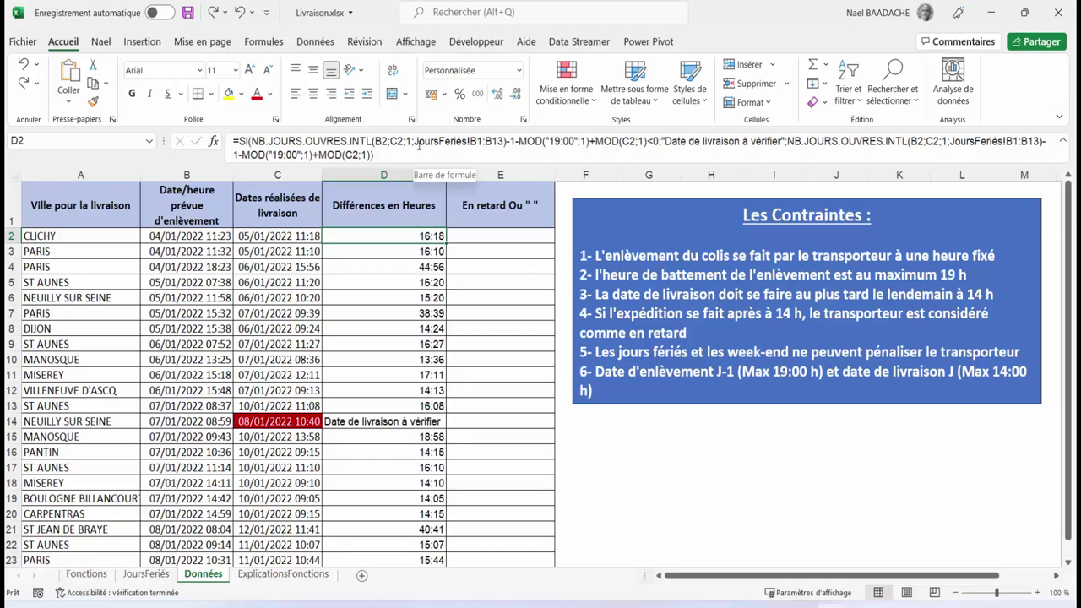
click(188, 237)
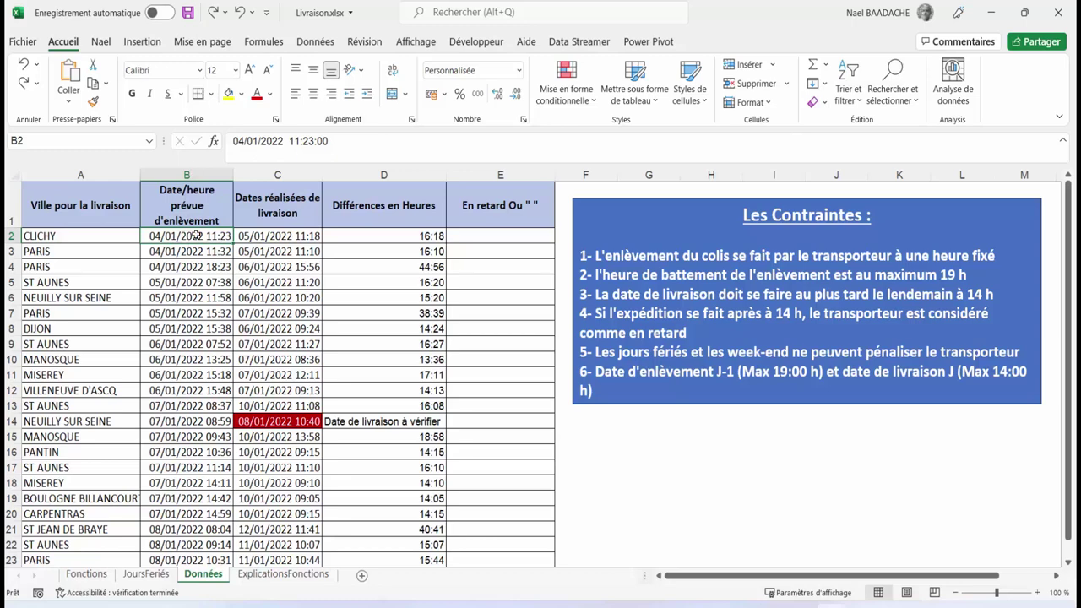
Change B2's pickup time from 11:23:00 to 19:00 and check D2's recalculation.
click(288, 141)
key(shift+End)
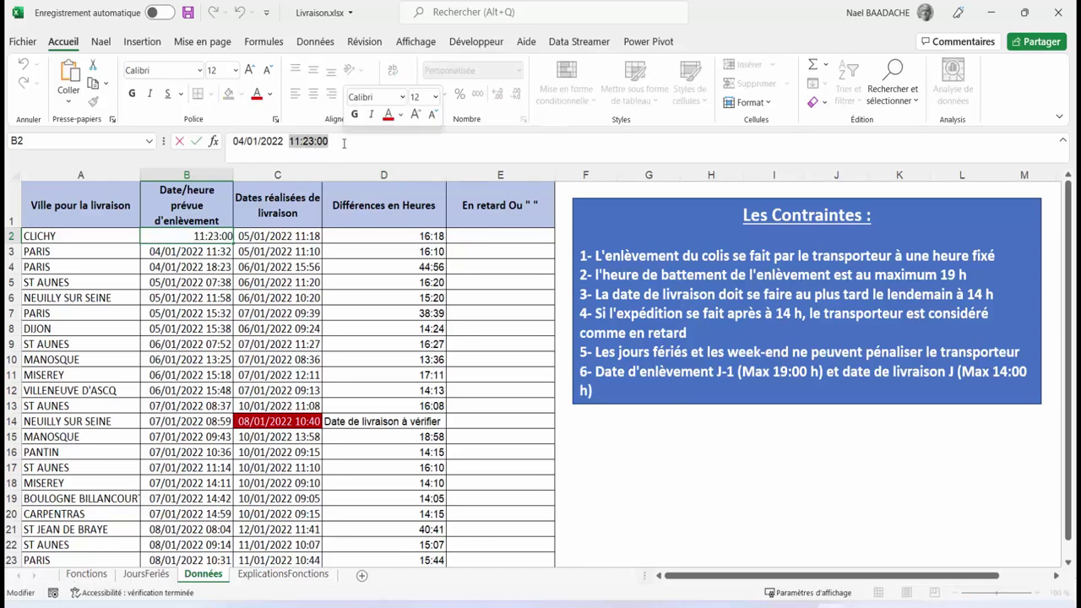
key(BackSpace)
text(19:0)
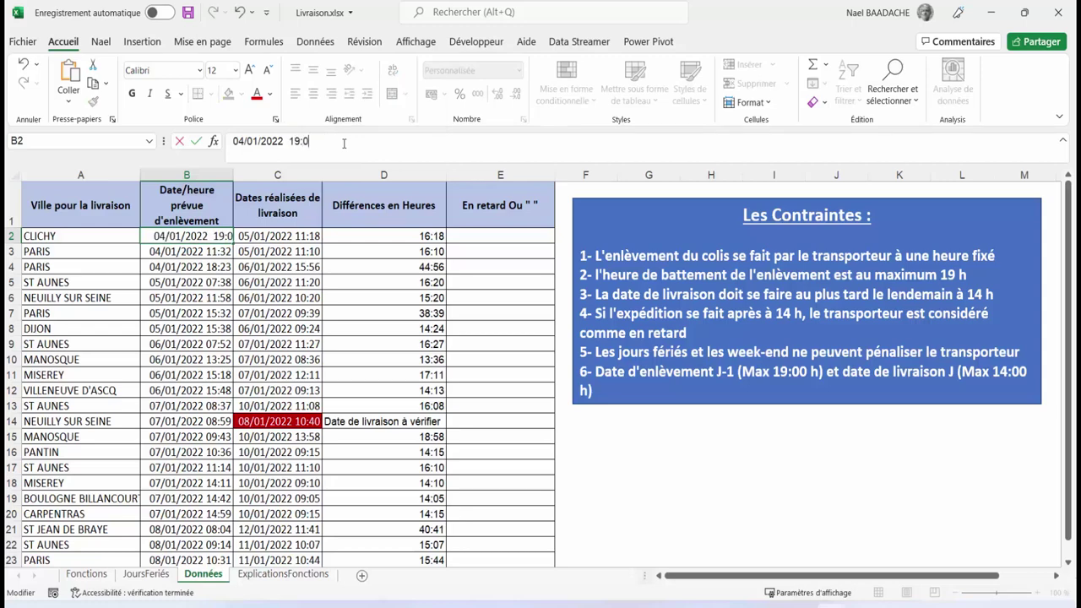
text(0)
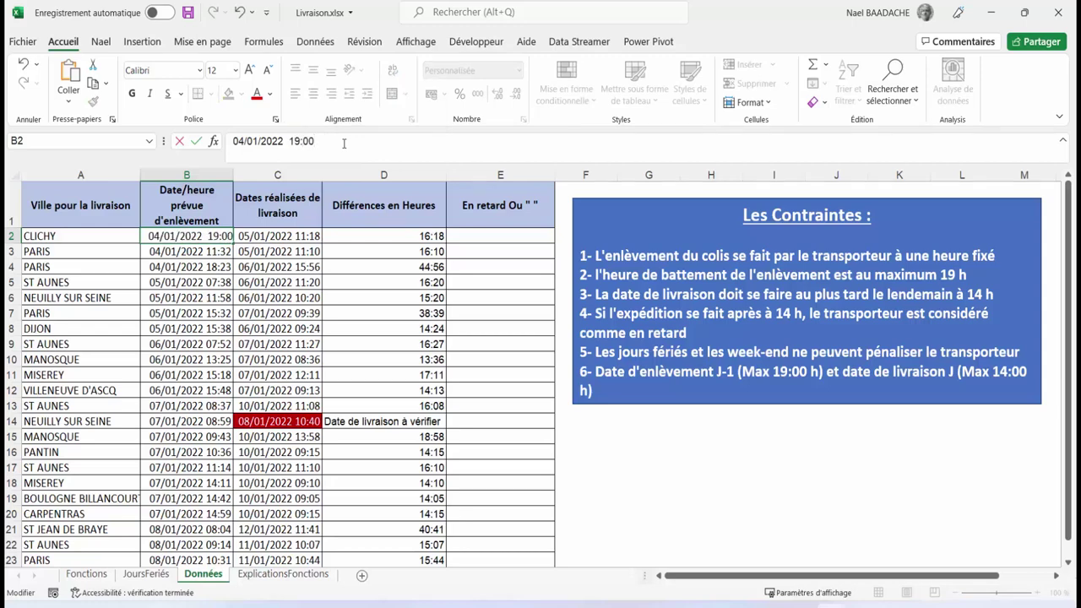
key(Return)
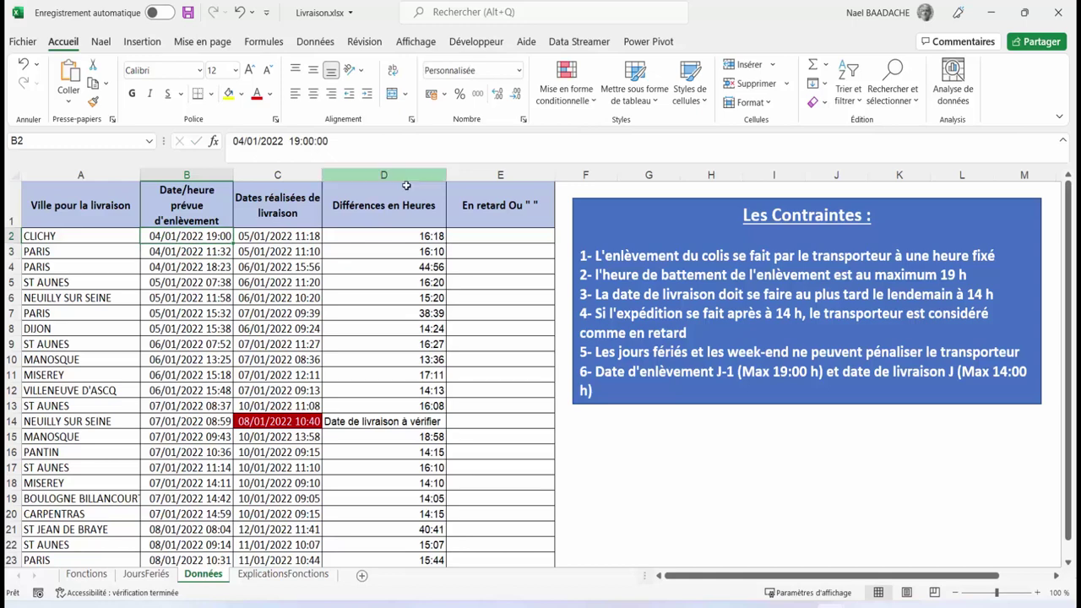
click(422, 242)
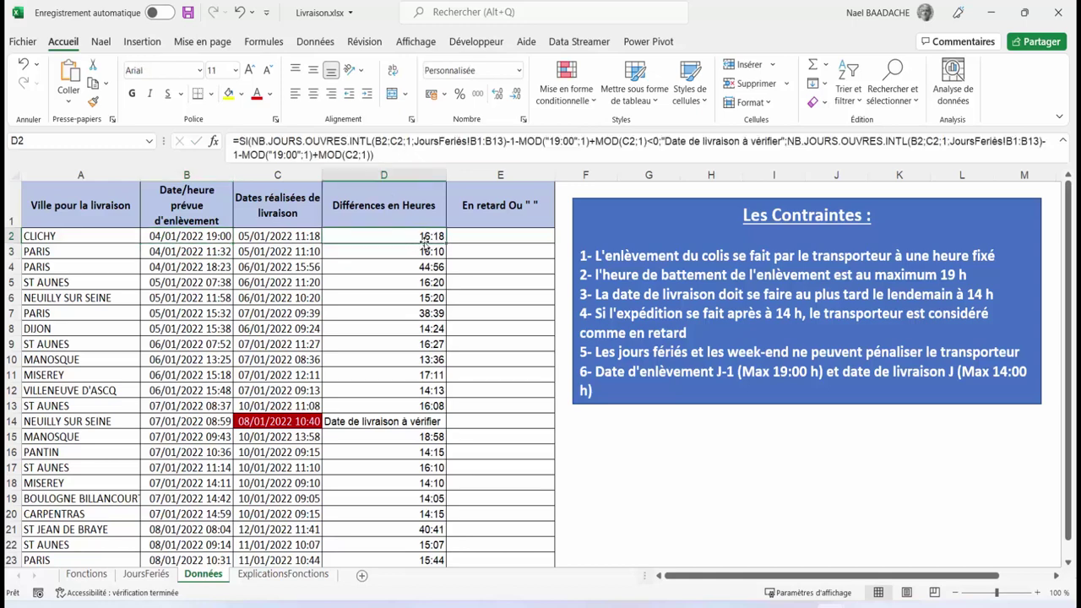
click(191, 237)
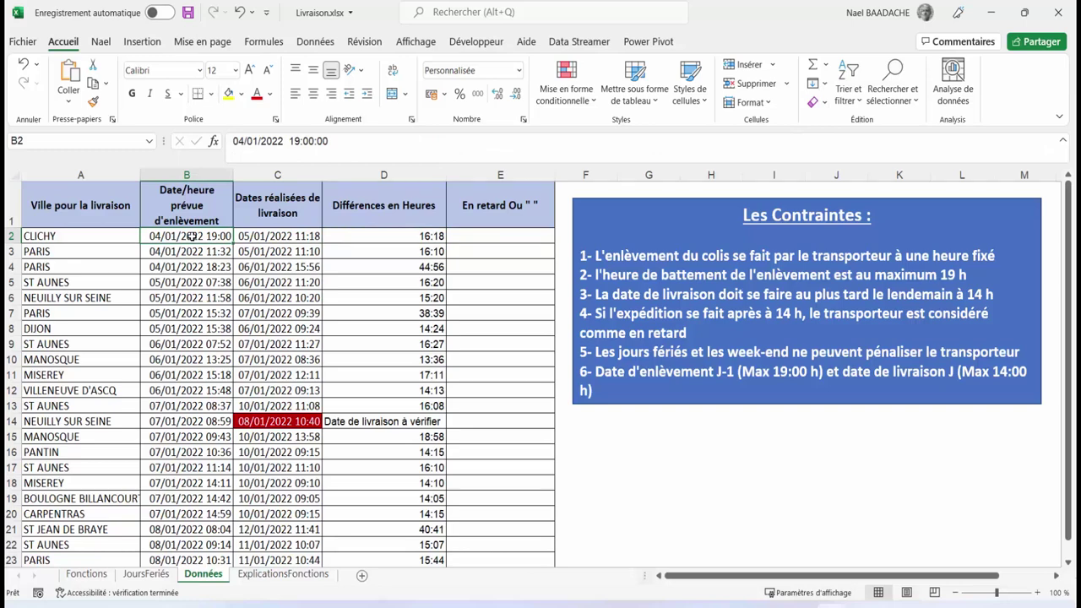
Change C2's delivery time from 11:18:00 to 14:00, so D2 shows 19:00.
click(267, 237)
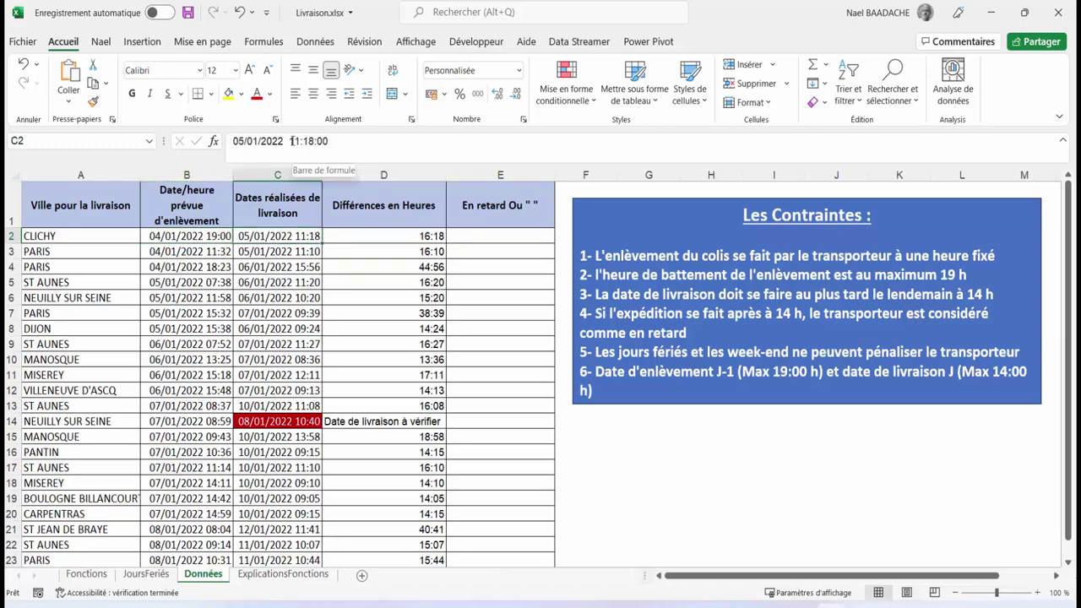
drag(290, 141, 343, 142)
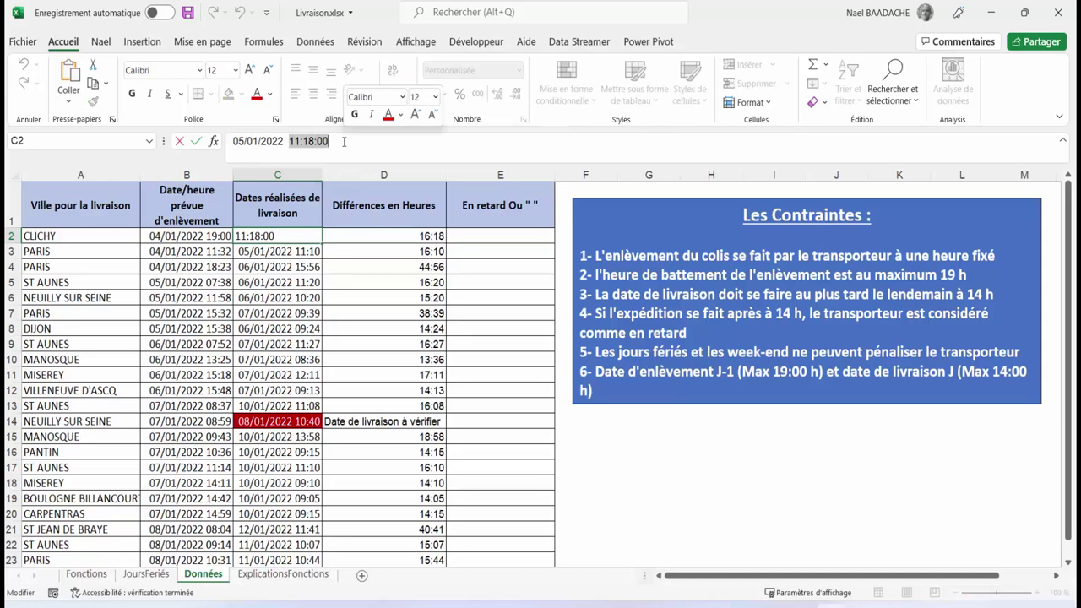
text(14:00)
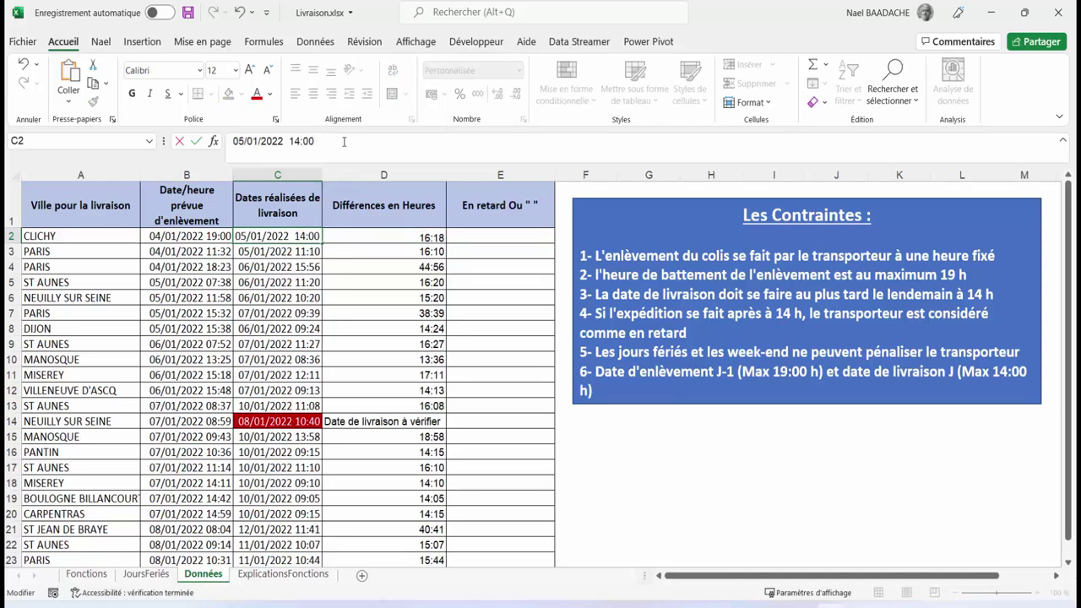
key(Return)
key(Up)
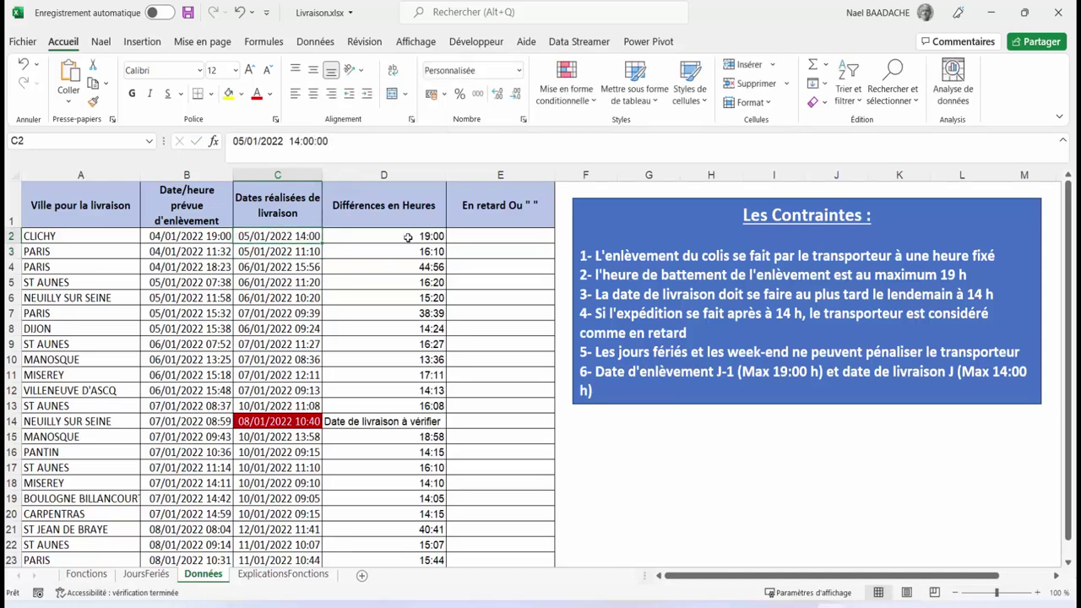
click(408, 237)
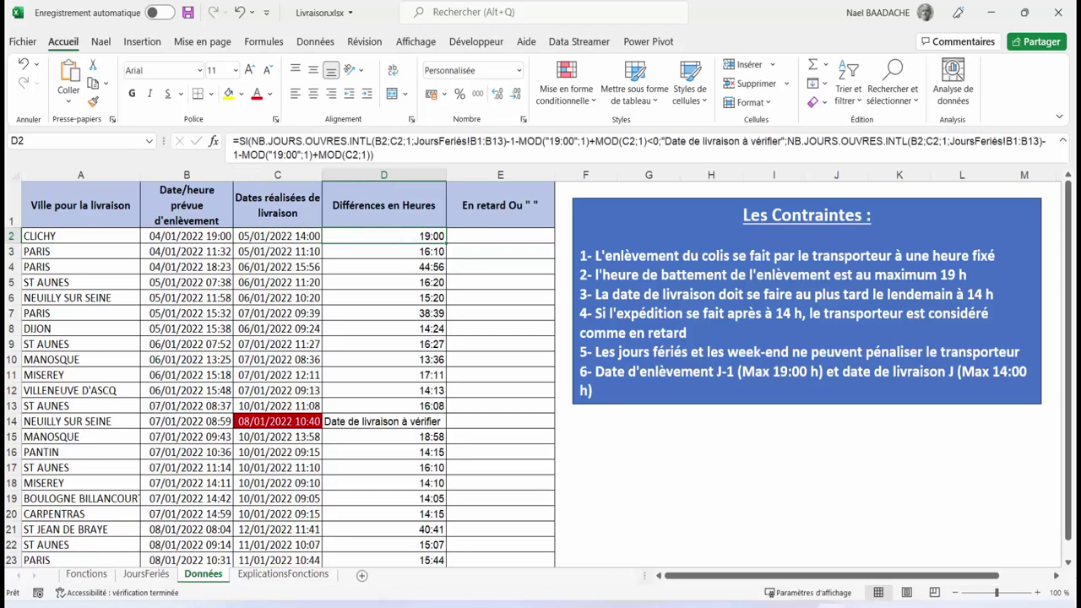
Begin the formula =si(D2 in cell E2 of the En retard column.
click(482, 236)
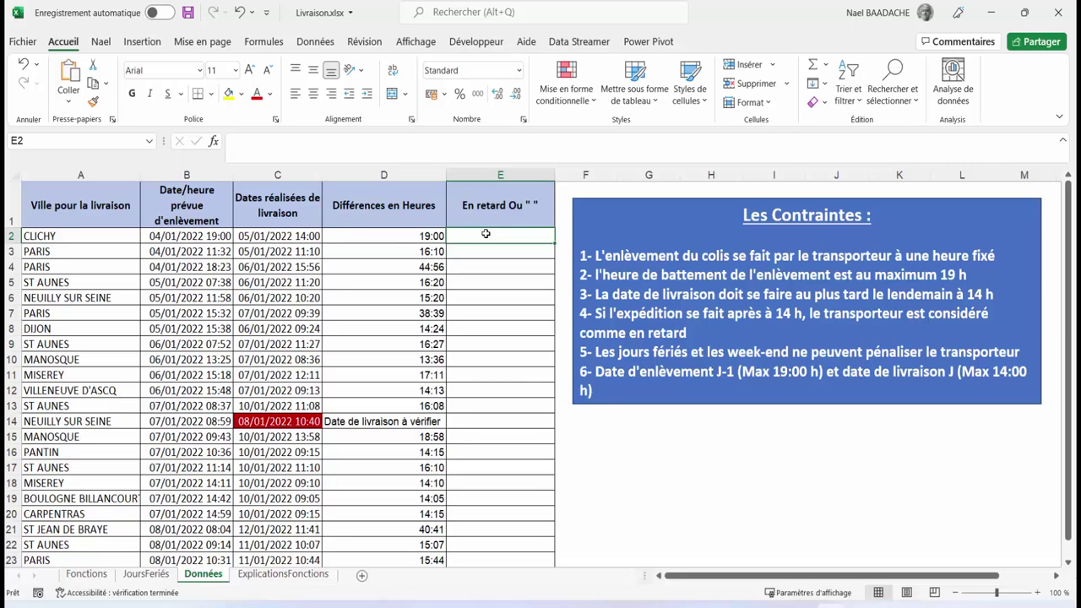
text(=si()
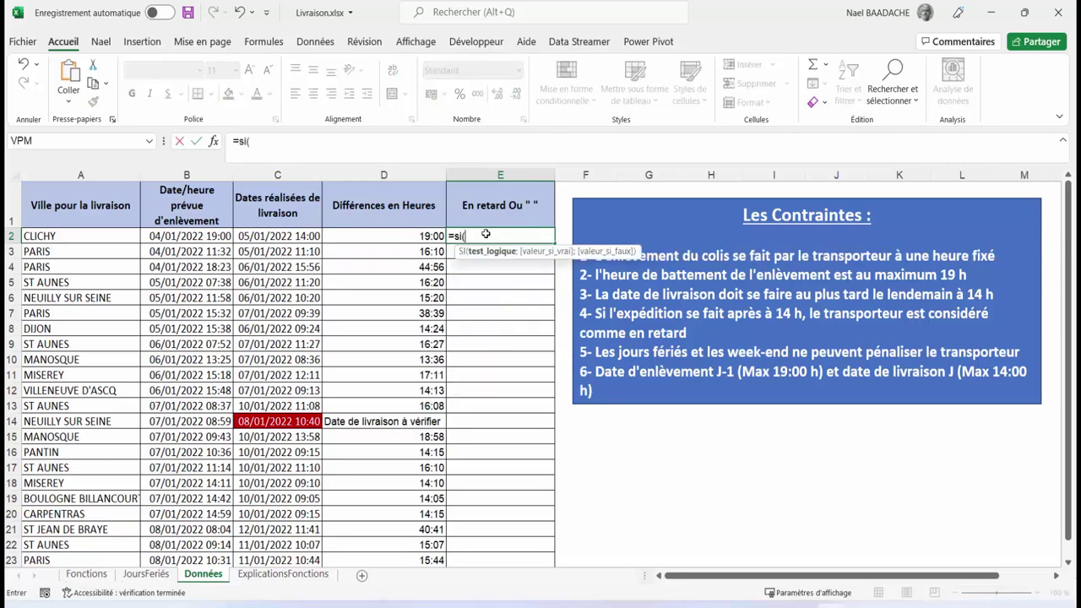
click(402, 237)
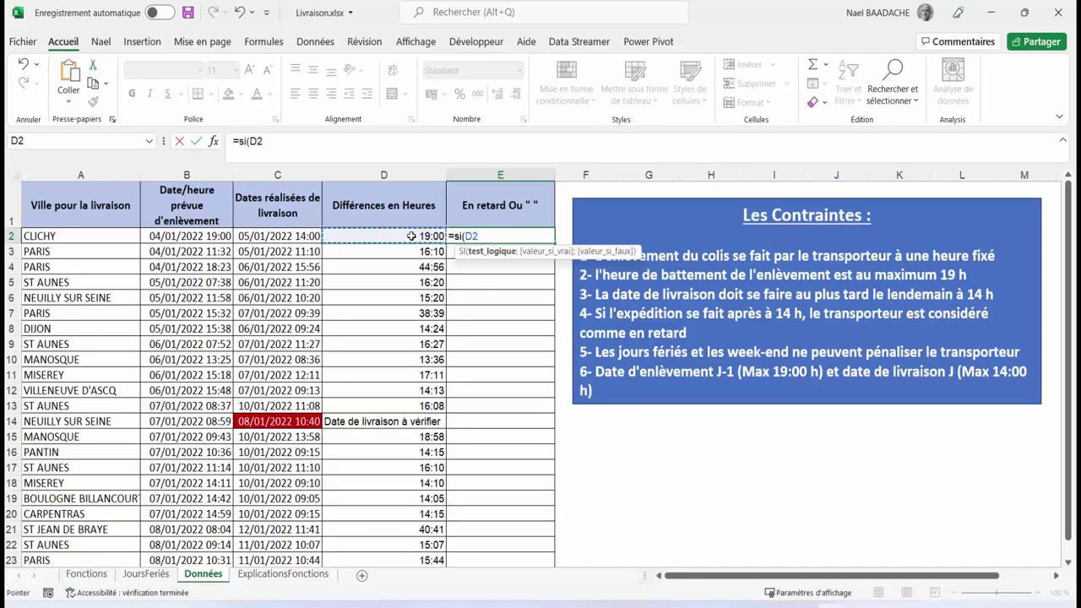
Enter =SI(D2/"1:00">19;"En retard";"") in E2 to flag deliveries over 19 hours.
text(")
text(2)
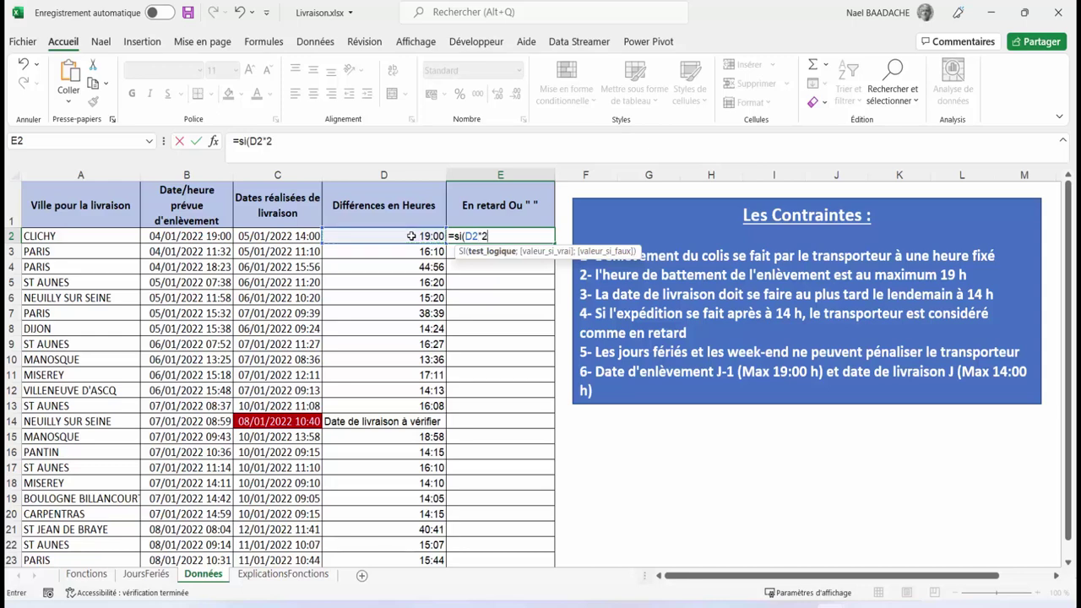
text(4)
key(BackSpace)
key(BackSpace)
key(BackSpace)
text(/)
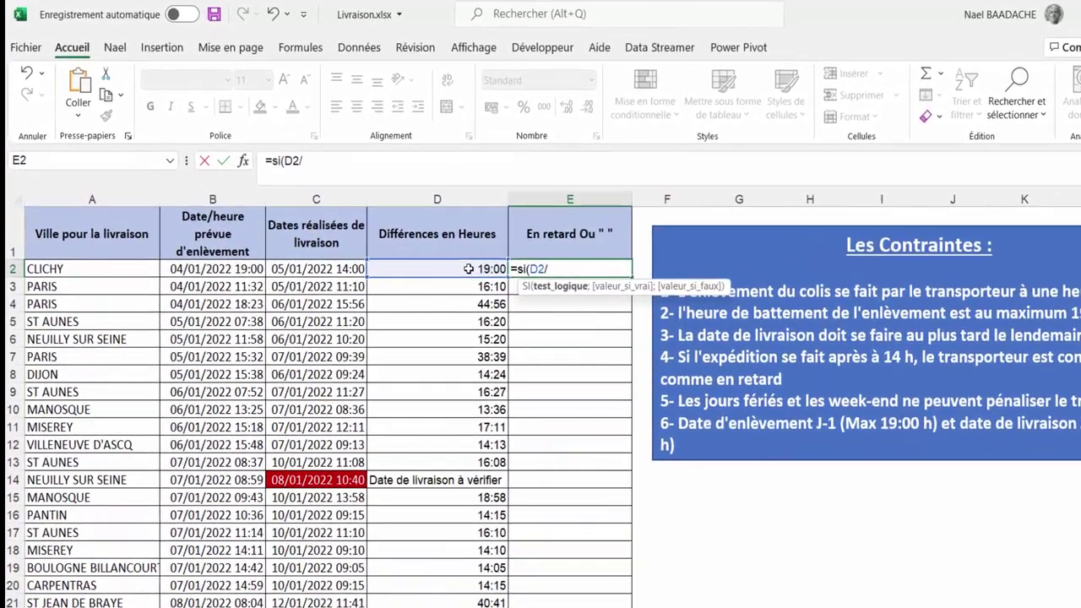
text(")
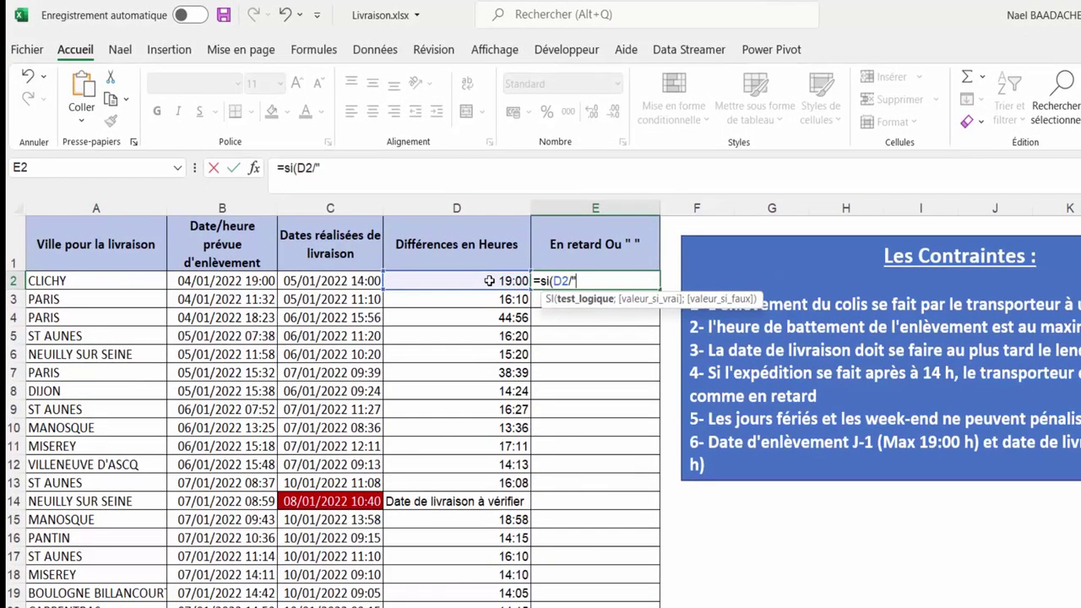
text(1:0)
text(0")
text(>)
text(19)
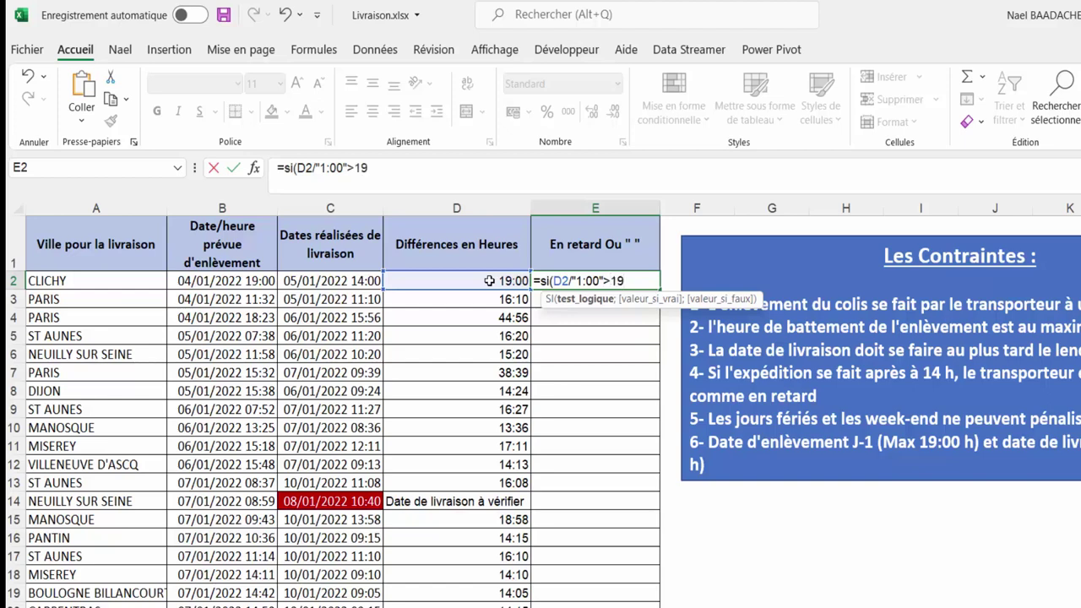
text(;)
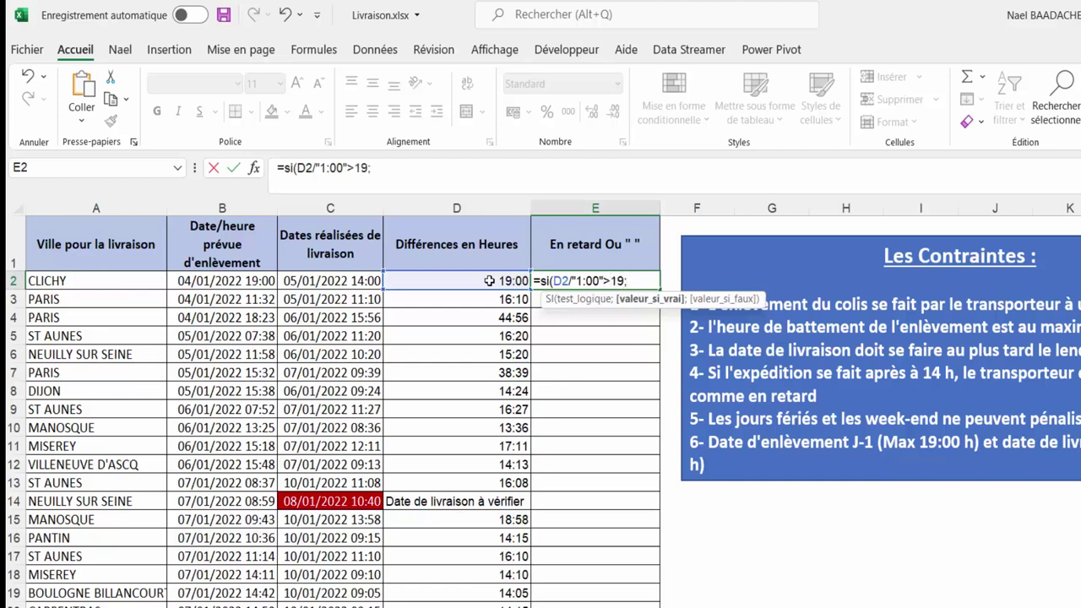
text("En)
text( retard")
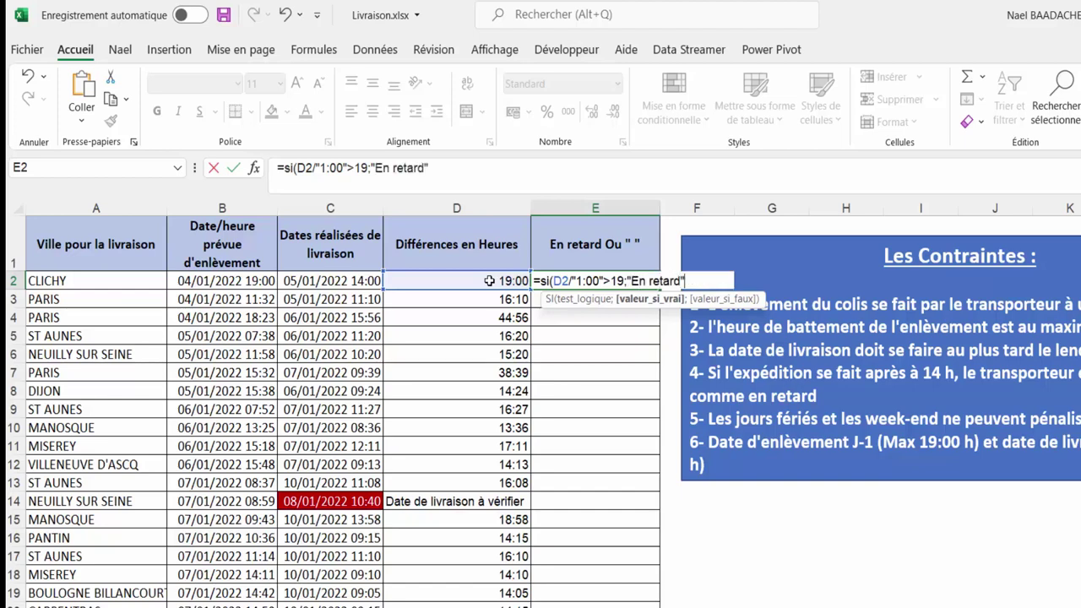
text(;")
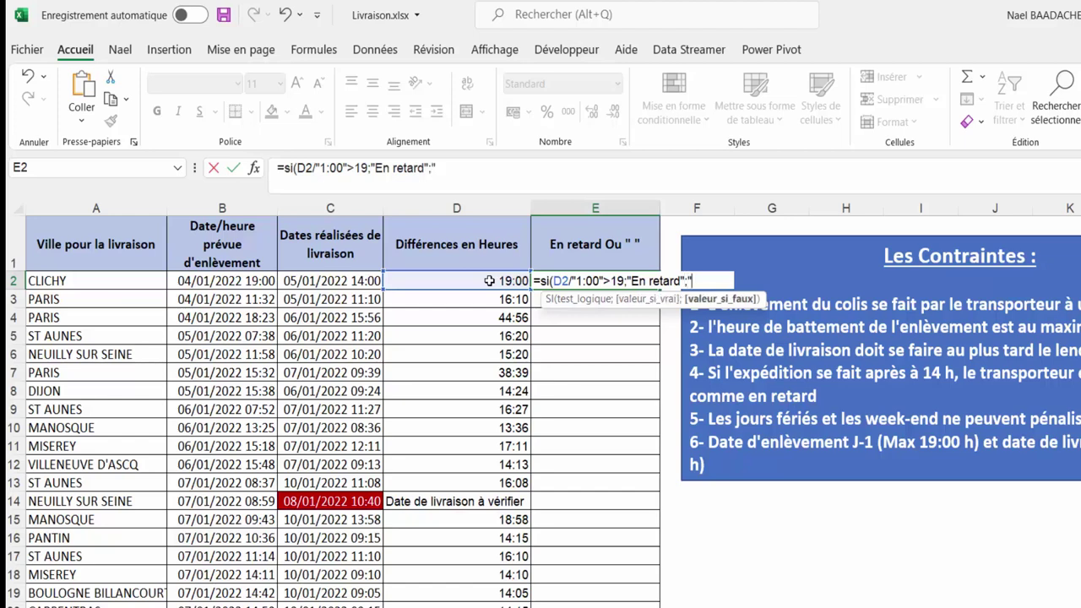
text("))
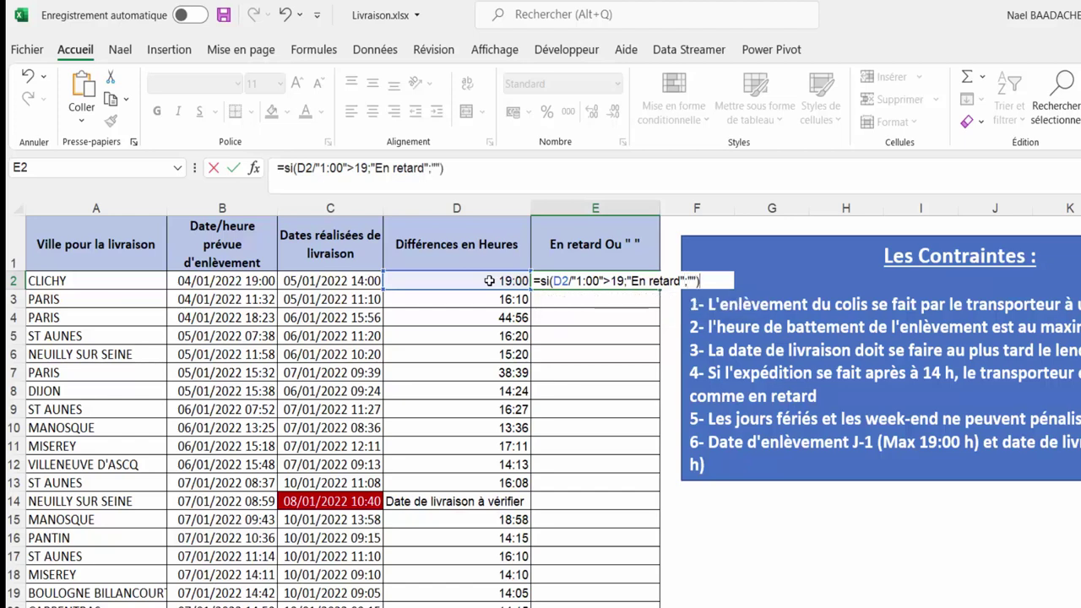
key(Return)
key(Up)
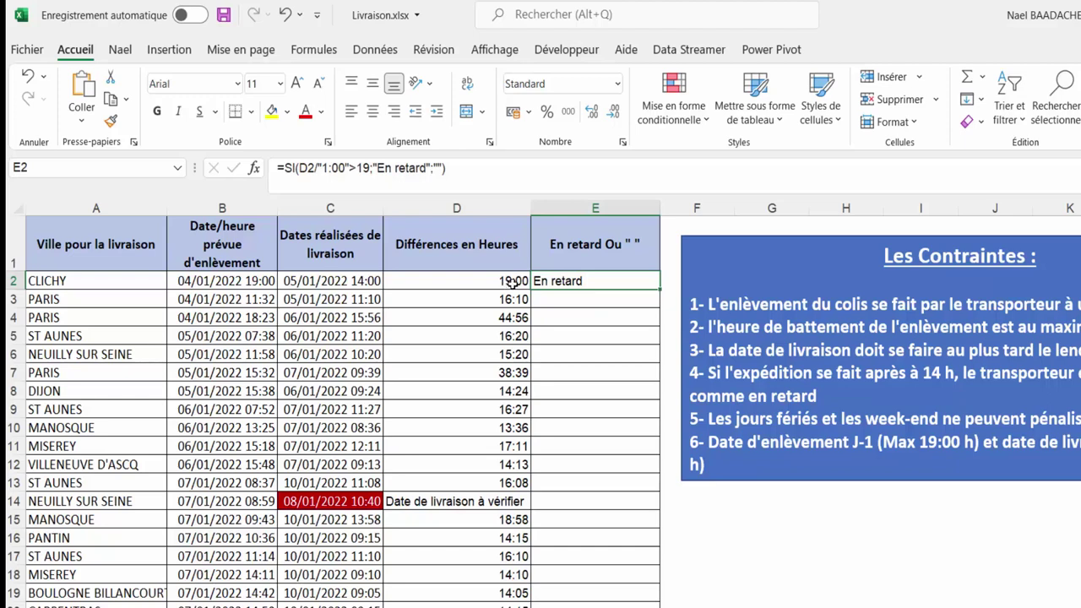
After checking D2's formula, change E2's lateness threshold from 19 to 19,001 hours.
click(513, 282)
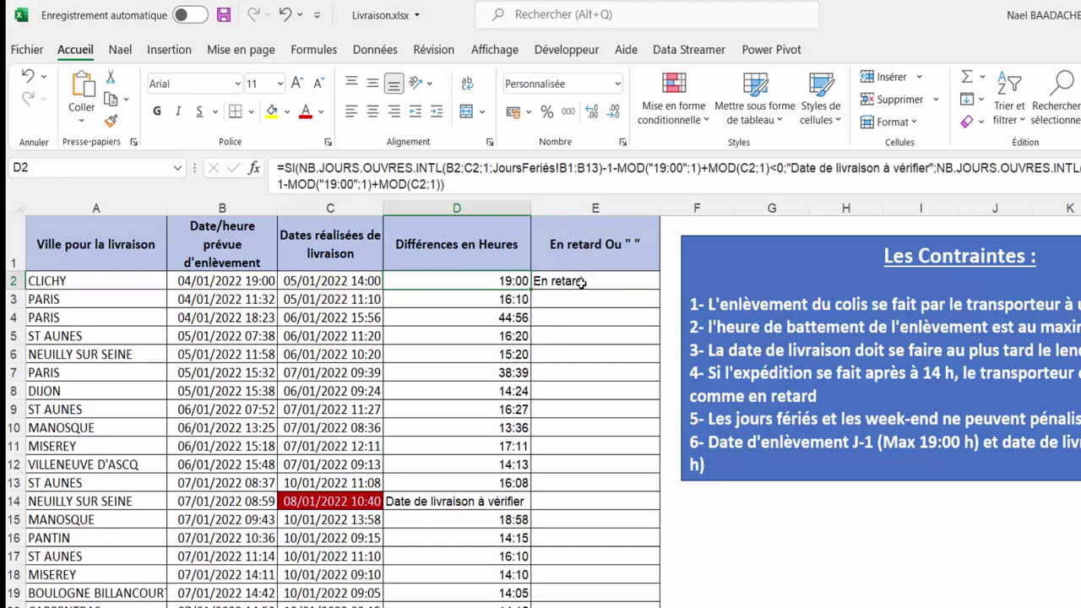
click(554, 282)
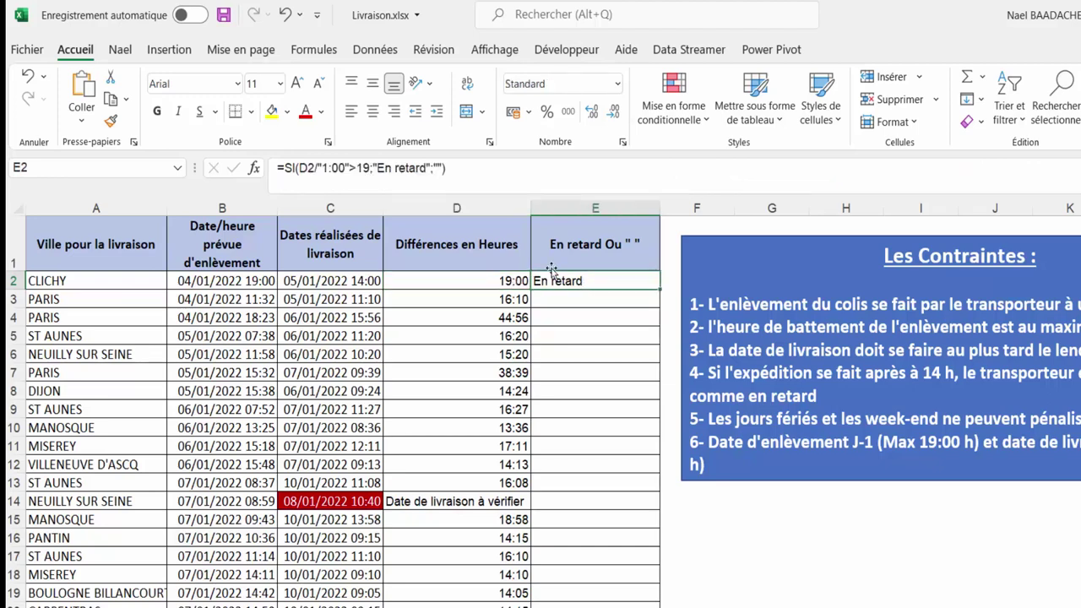
click(378, 168)
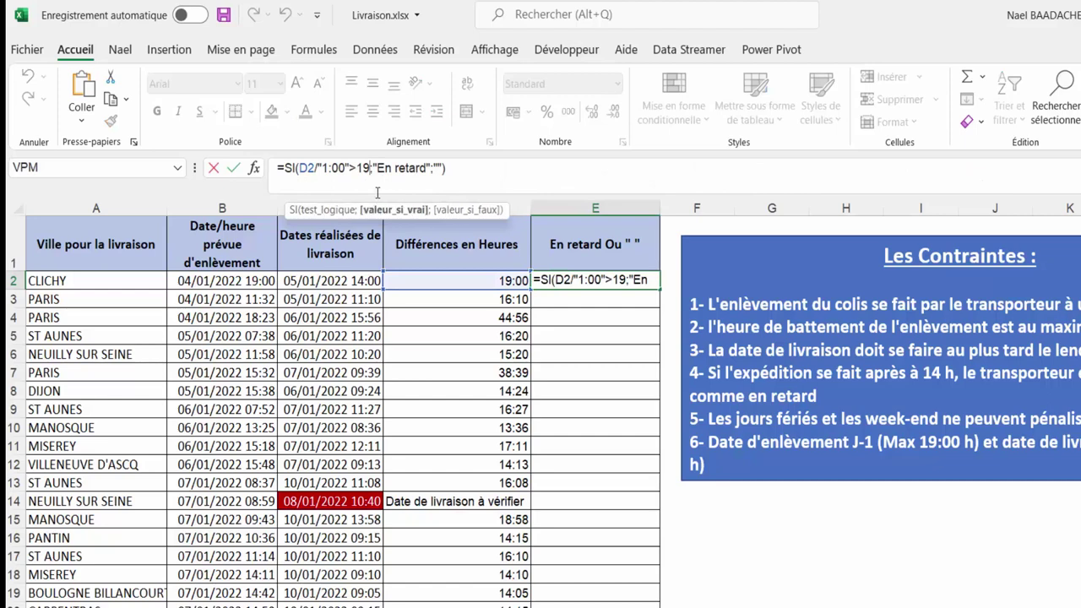
text(,)
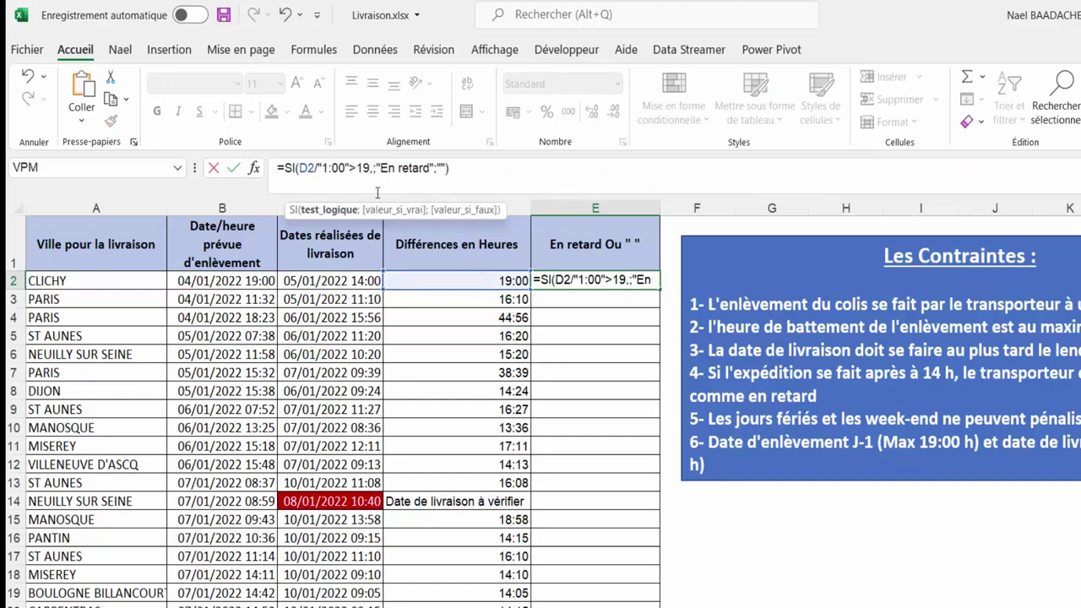
text(001)
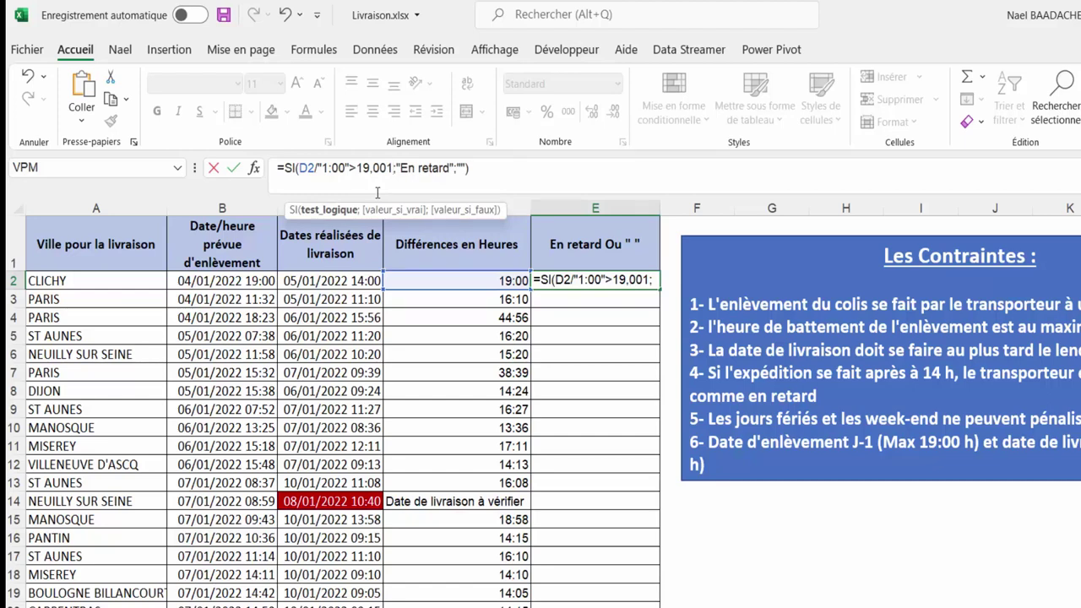
key(Return)
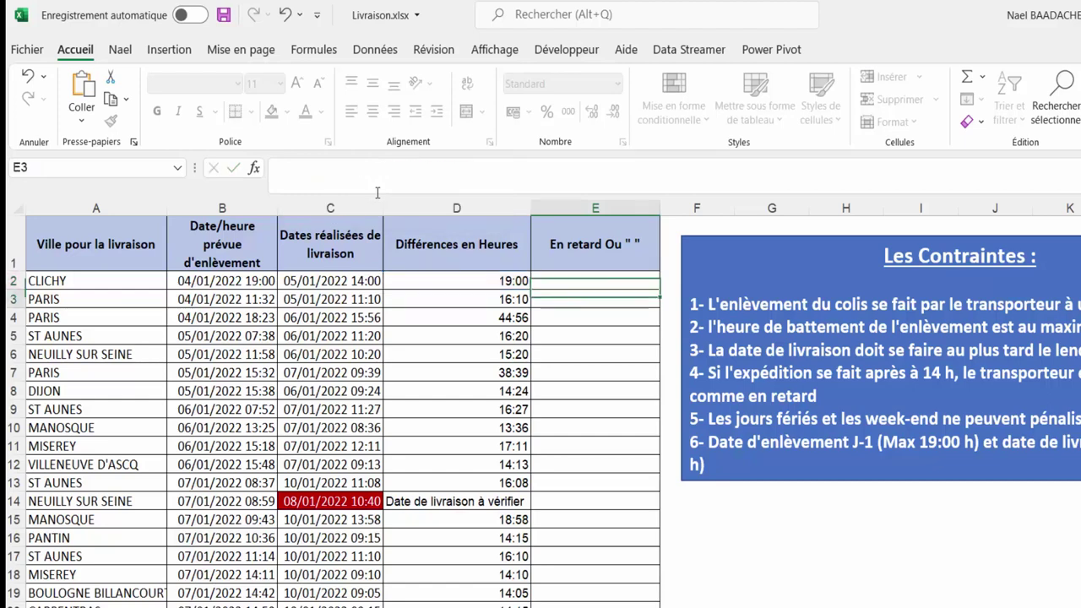
key(Up)
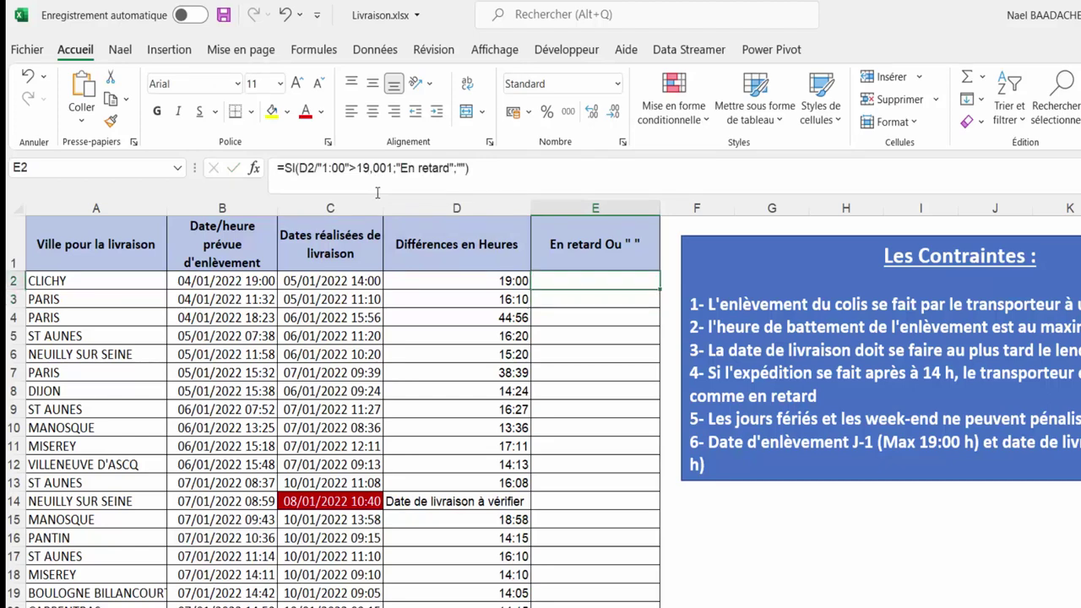
key(F2)
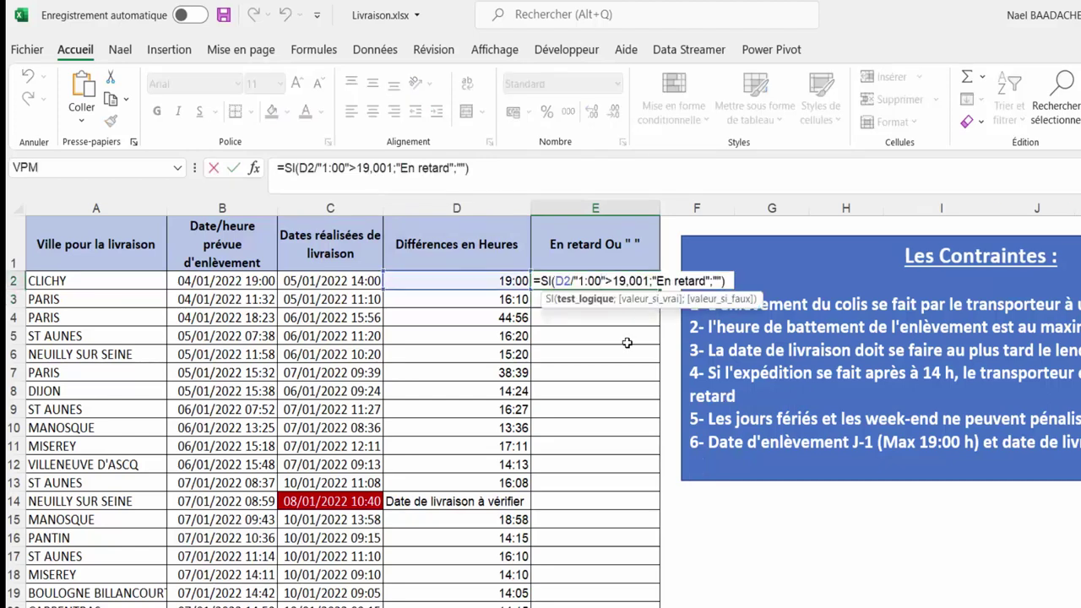
key(Escape)
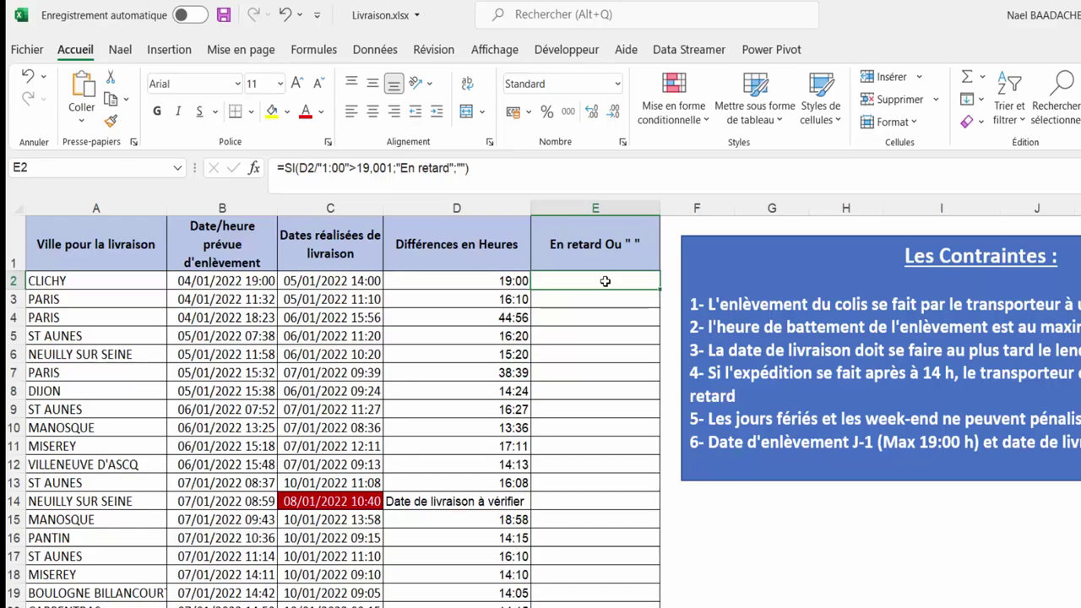
Fill the E2 lateness formula down column E to row 24.
mouse_move(660, 289)
mouse_down()
mouse_move(627, 581)
mouse_move(519, 530)
mouse_up()
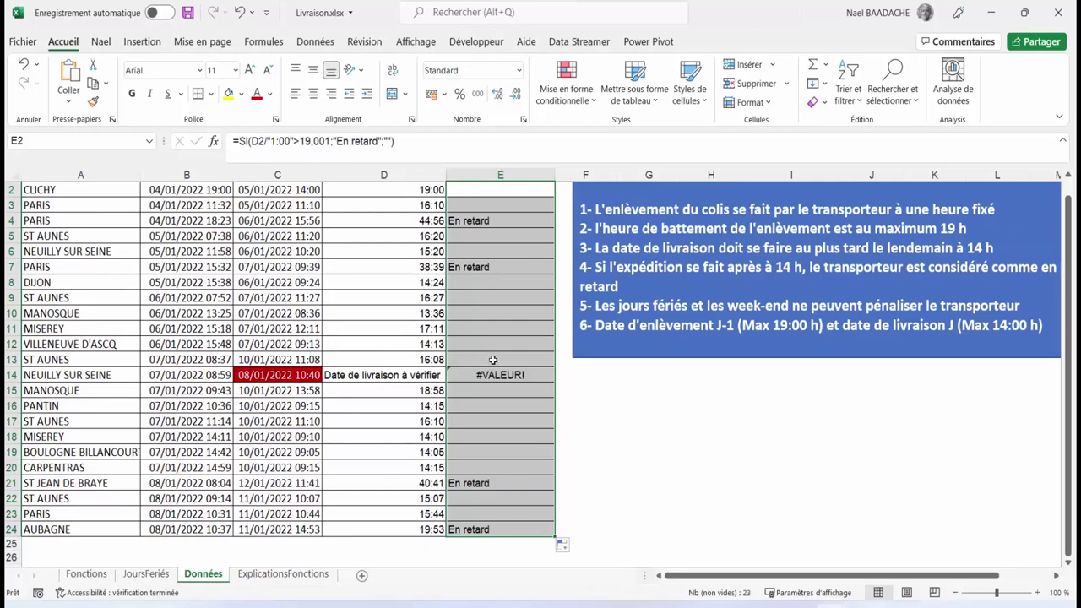
click(493, 360)
scroll(499, 338, up, 1)
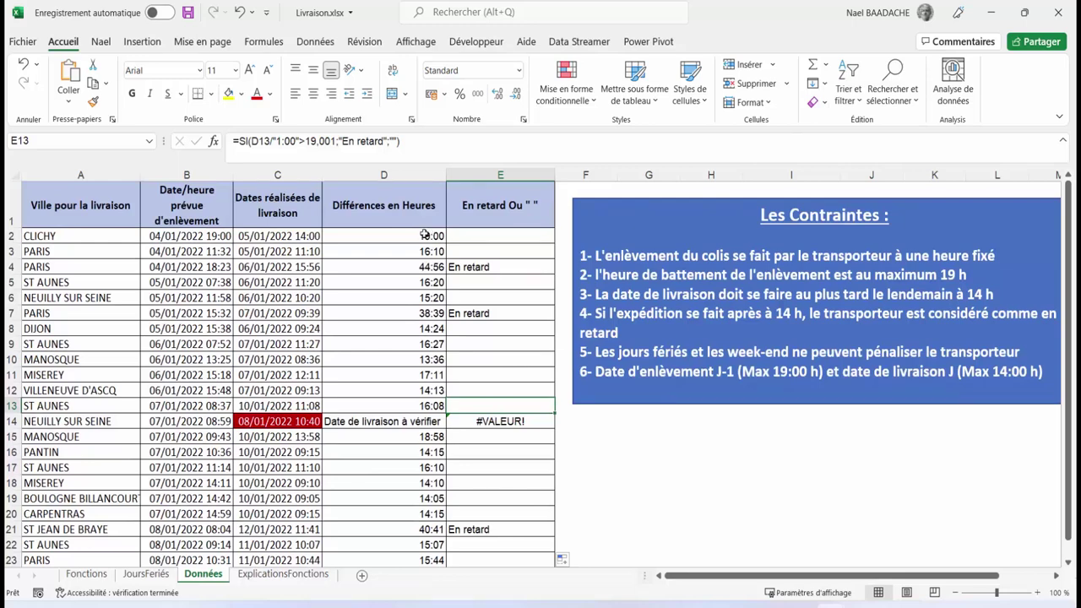
Trace E14's #VALEUR! error through C14's delivery date and D14's message.
click(495, 420)
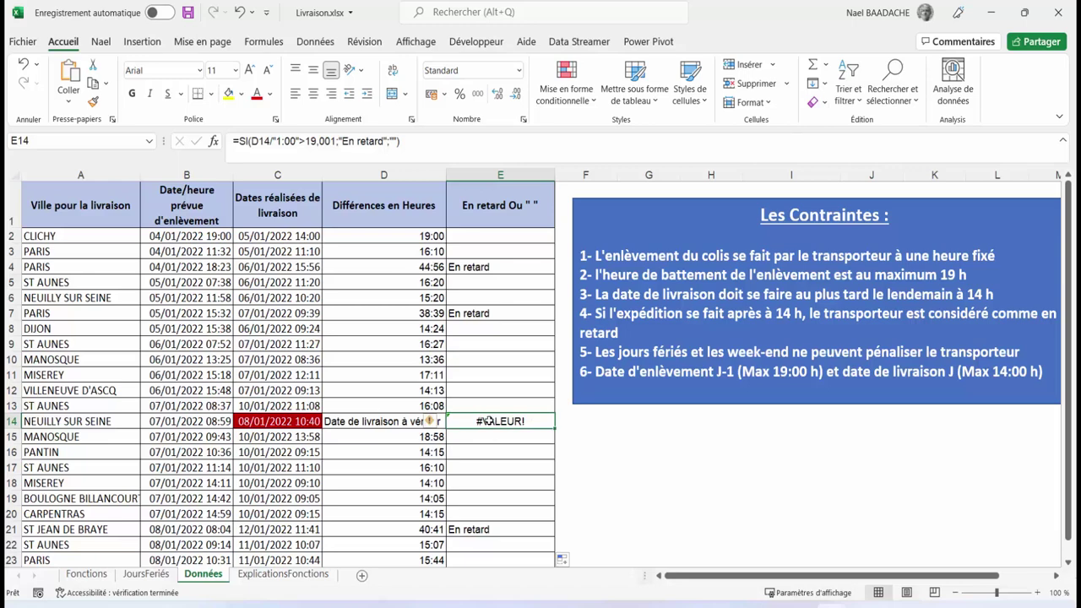
click(486, 236)
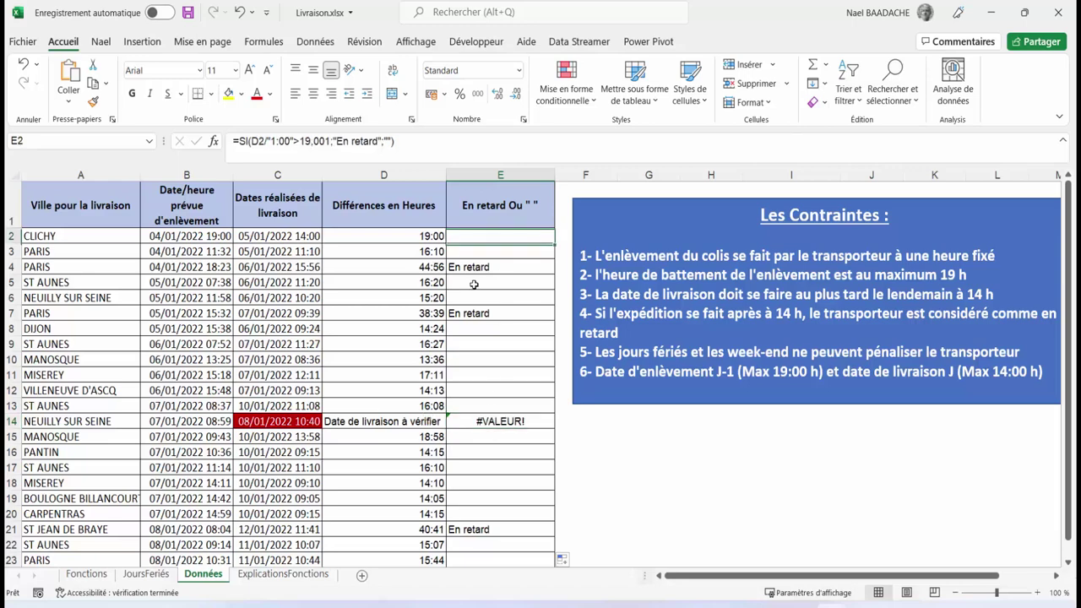
click(497, 422)
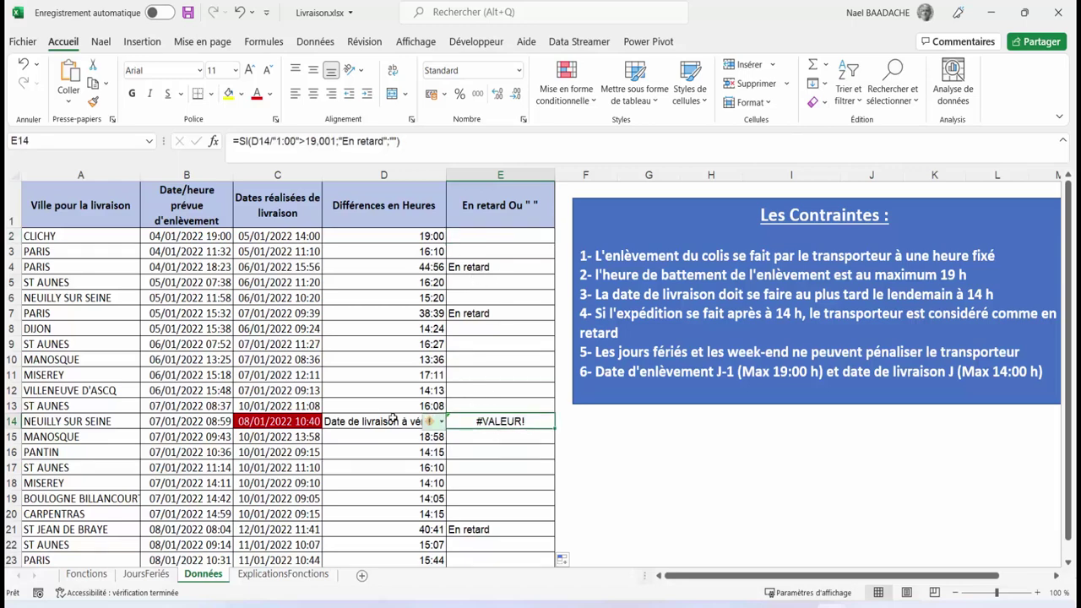
click(279, 421)
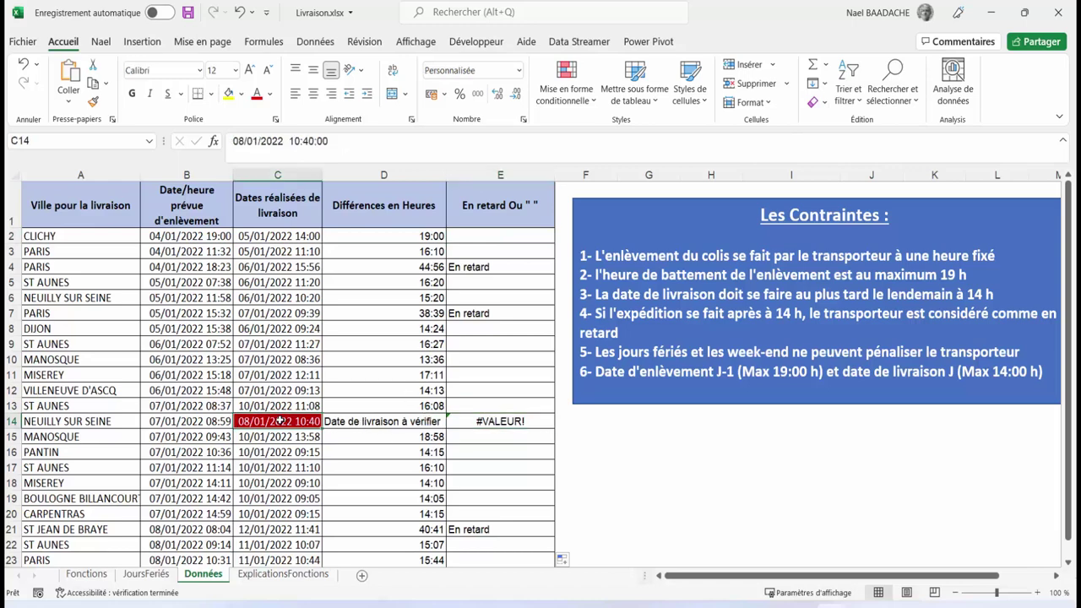
click(363, 421)
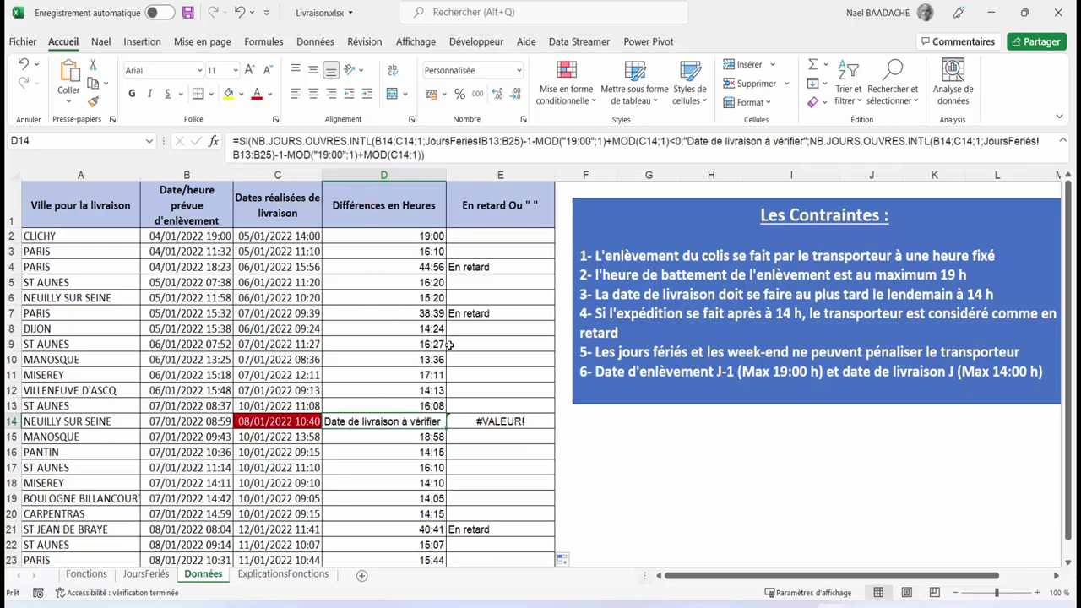
click(505, 419)
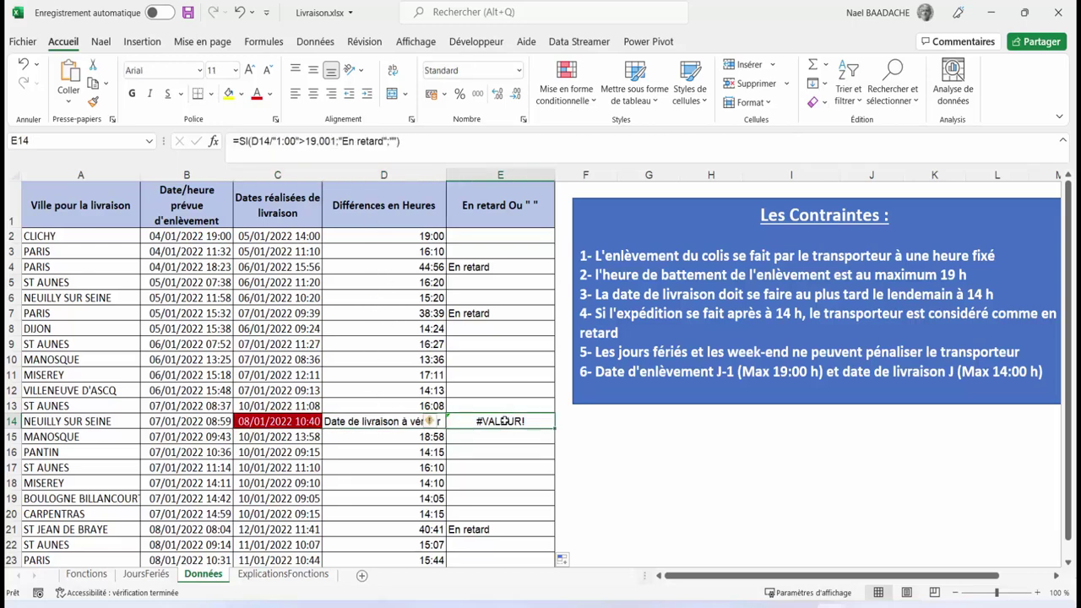
click(501, 239)
Wrap E2's SI formula in SIERREUR, returning "Date de livraison erronée" on error.
key(F2)
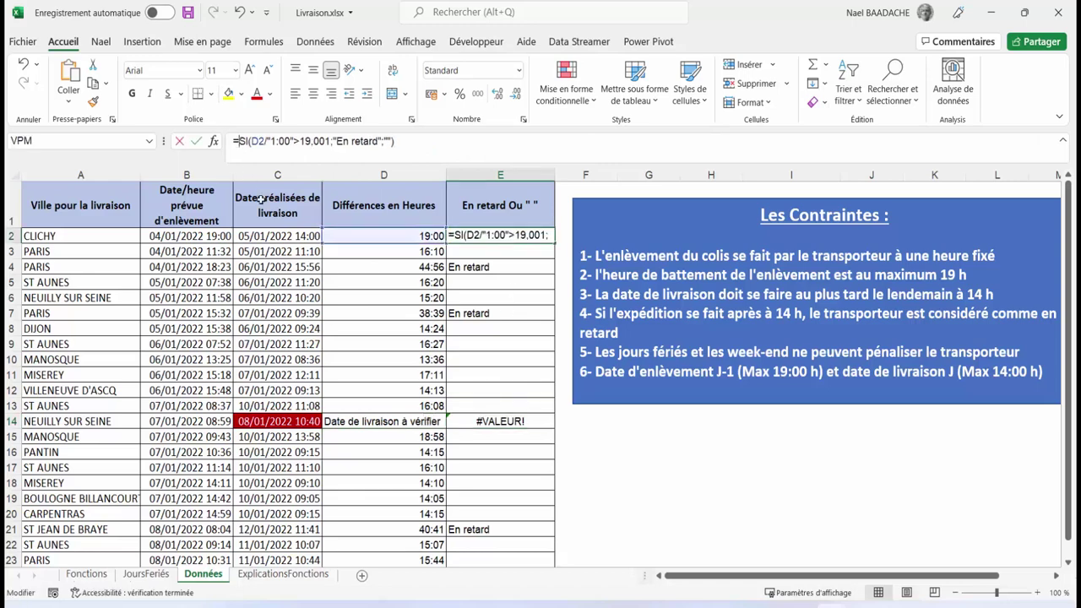
text(sierreur)
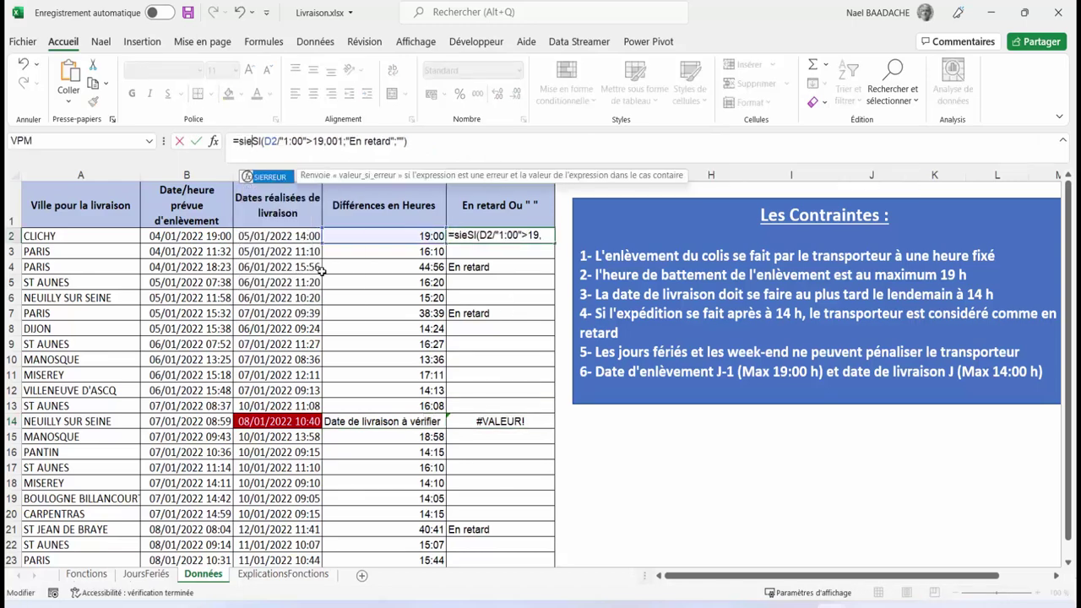
text(()
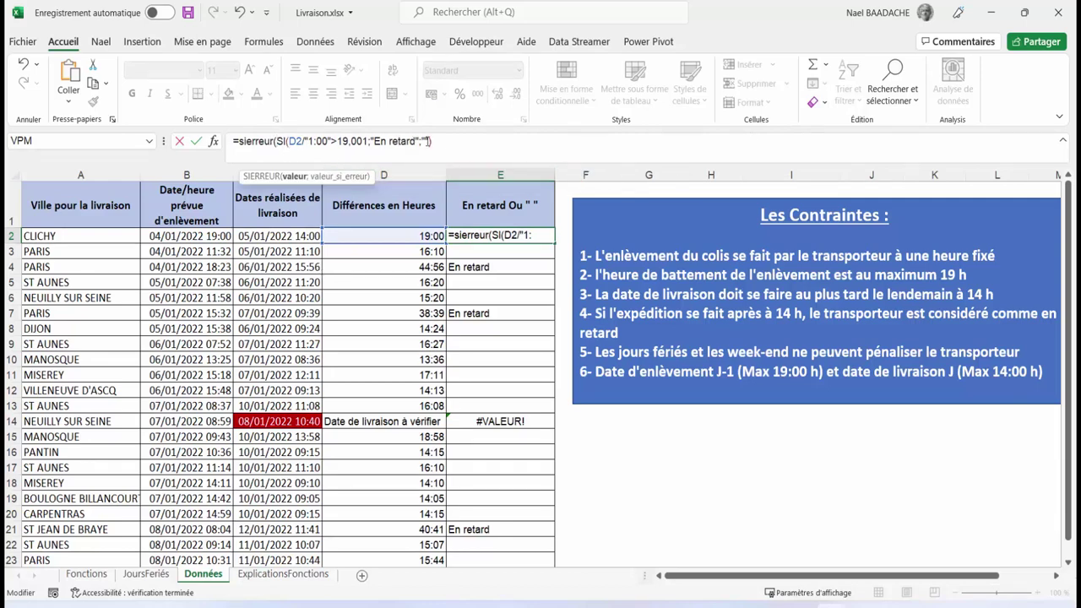
click(442, 143)
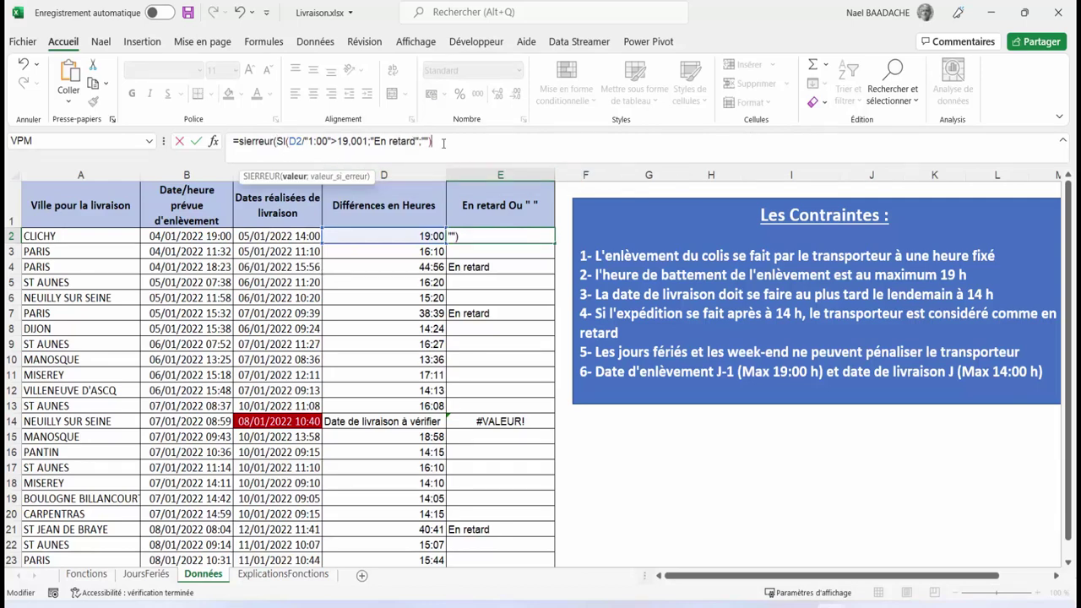
text(;")
text(Dal)
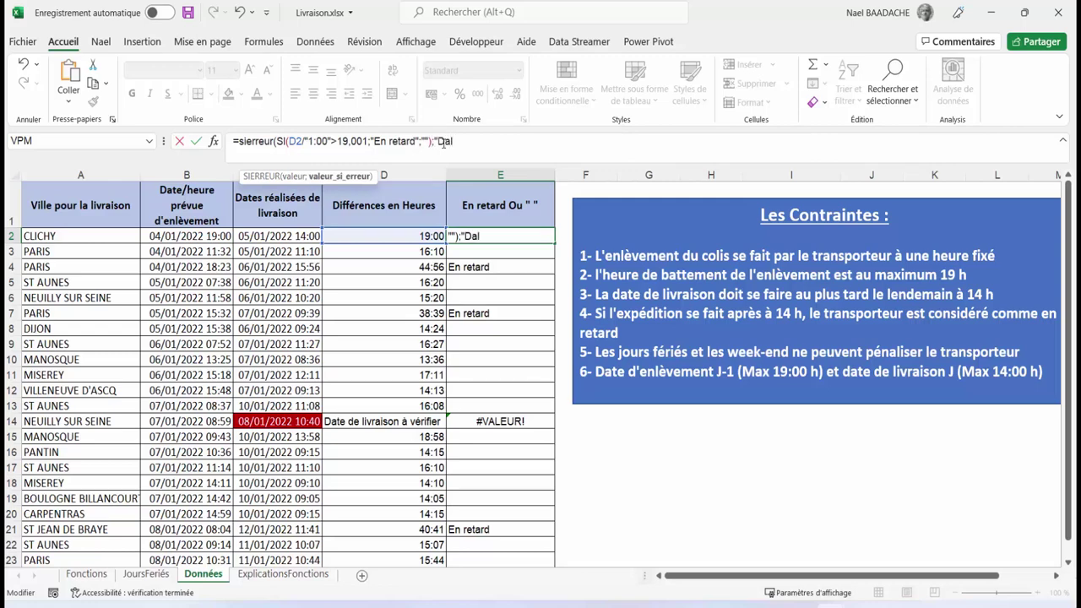
key(BackSpace)
text(te de li)
text(vraison)
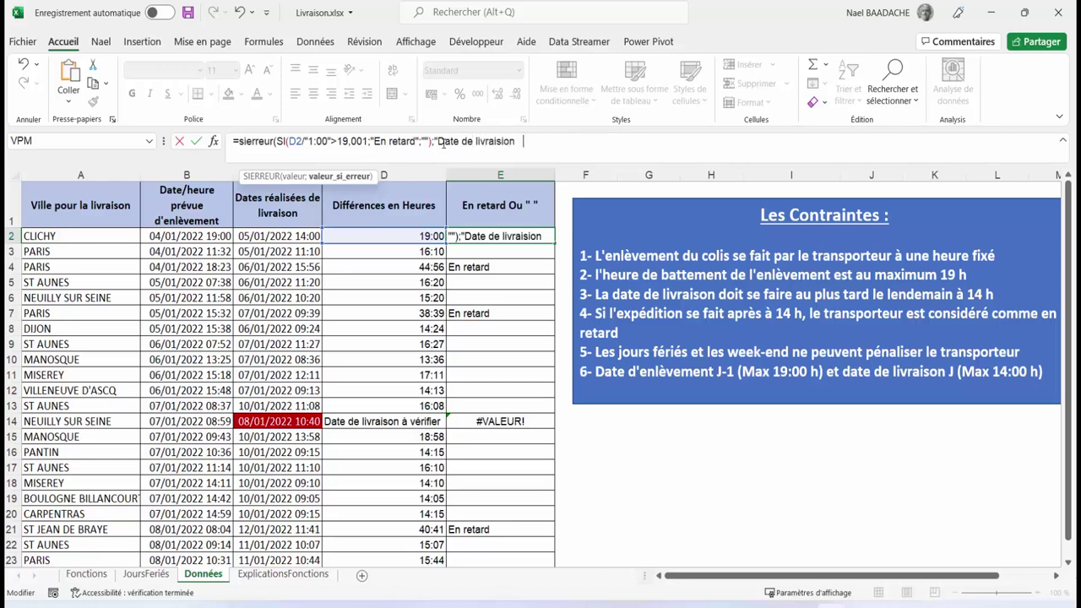
text( erroné)
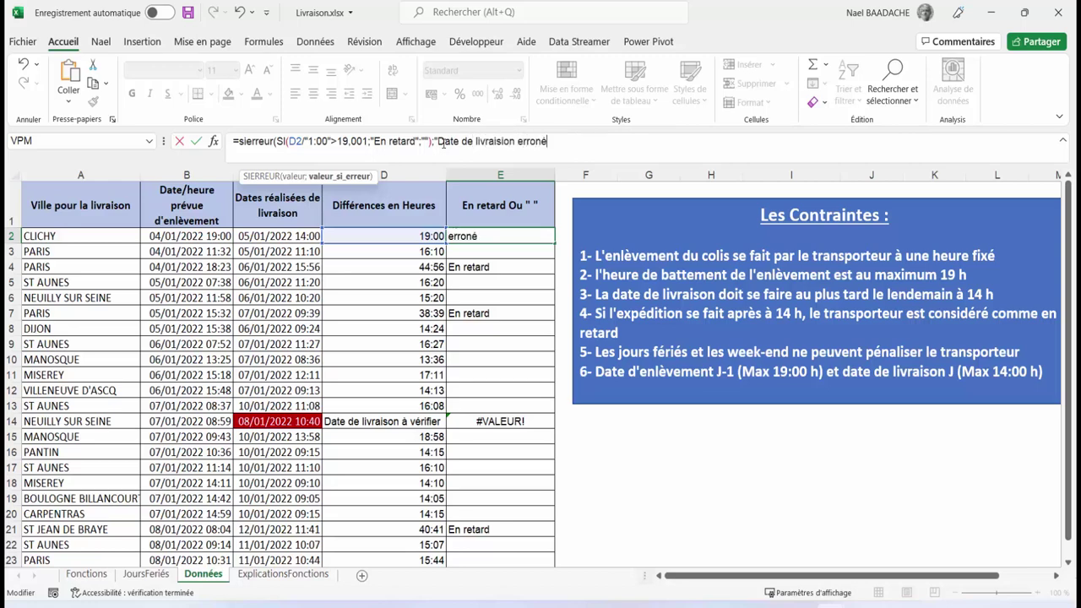
text(e"))
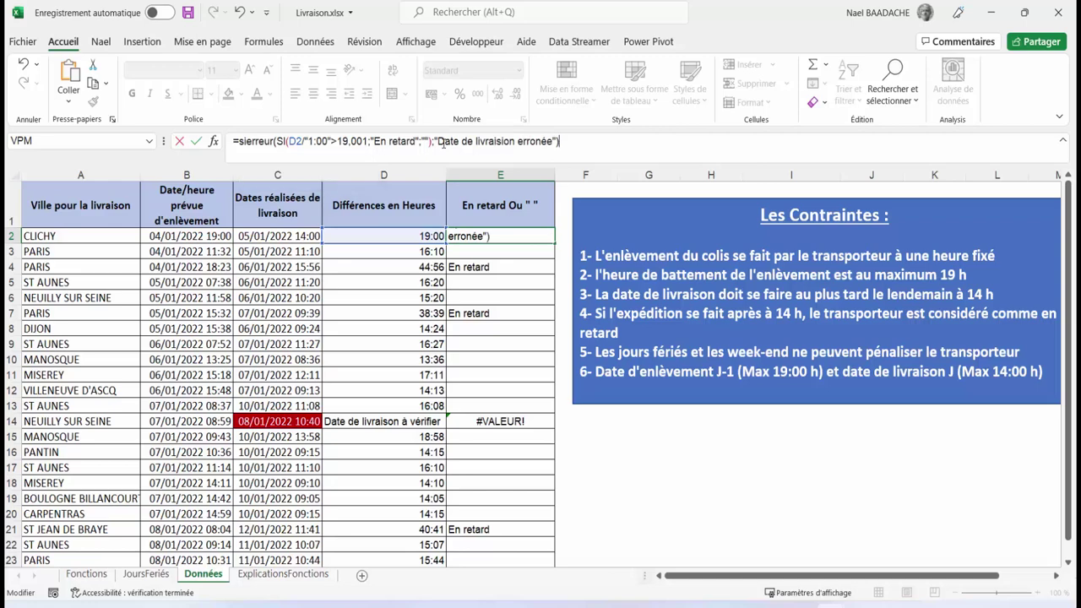
key(Return)
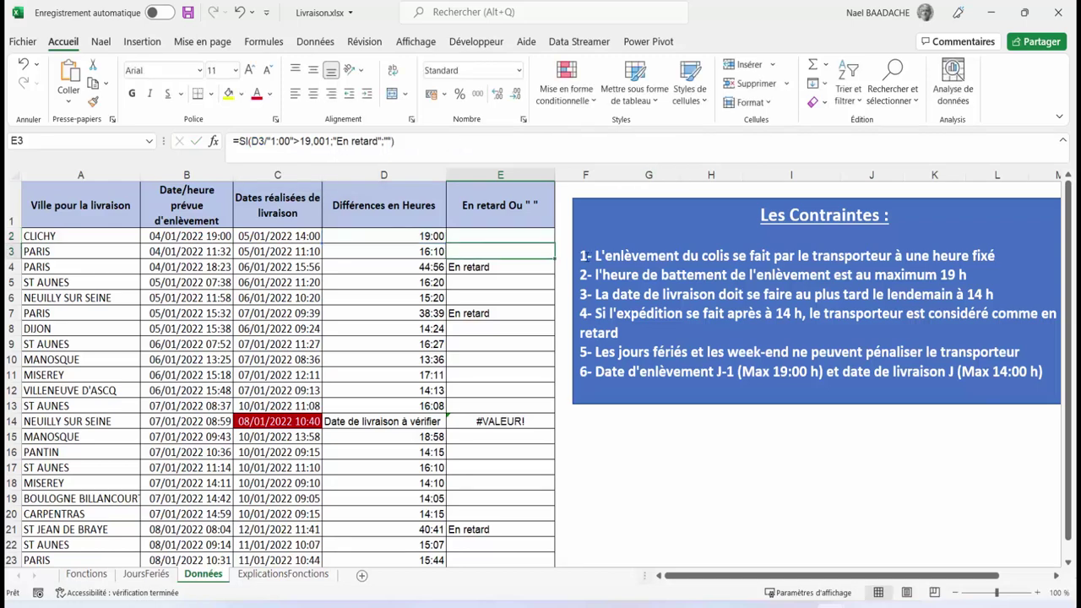
click(511, 238)
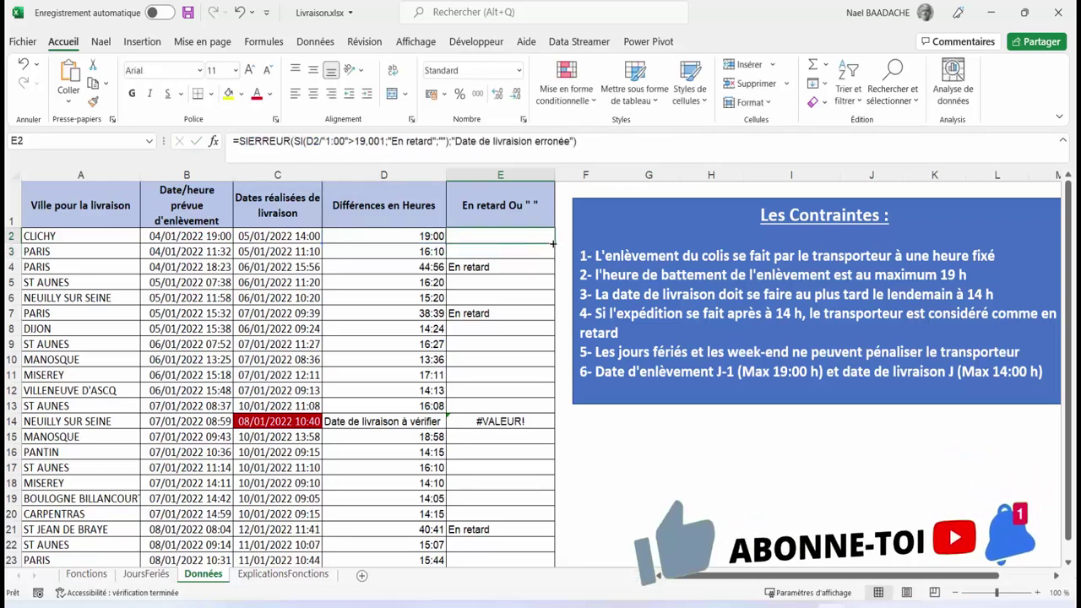
Fill the SIERREUR formula down to E24, widen column E, and check E7 and D2.
mouse_move(553, 245)
mouse_down()
mouse_move(522, 564)
mouse_move(523, 532)
mouse_up()
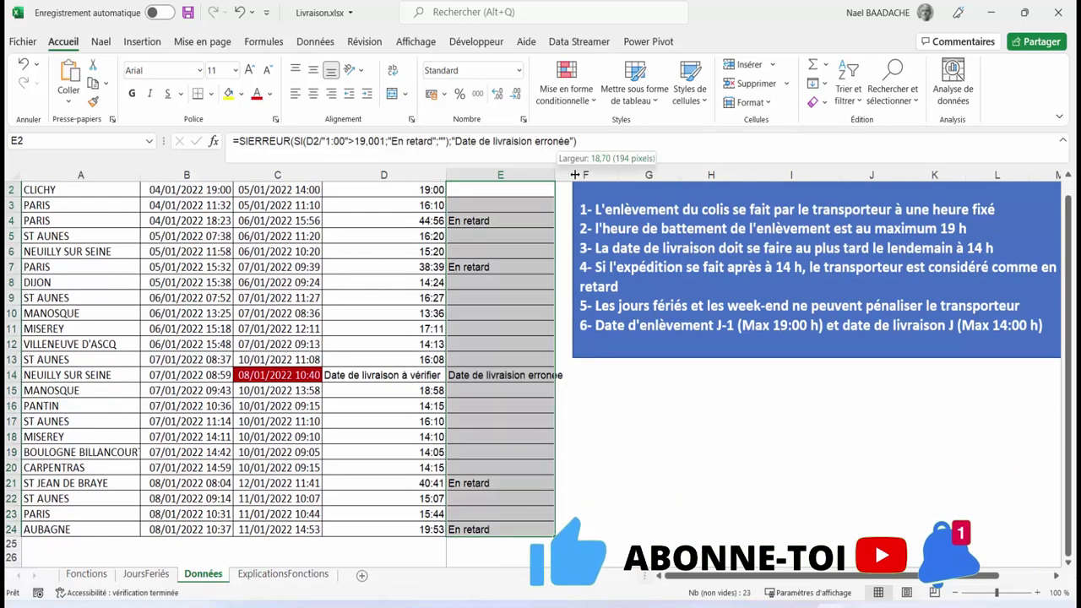
drag(555, 174, 576, 175)
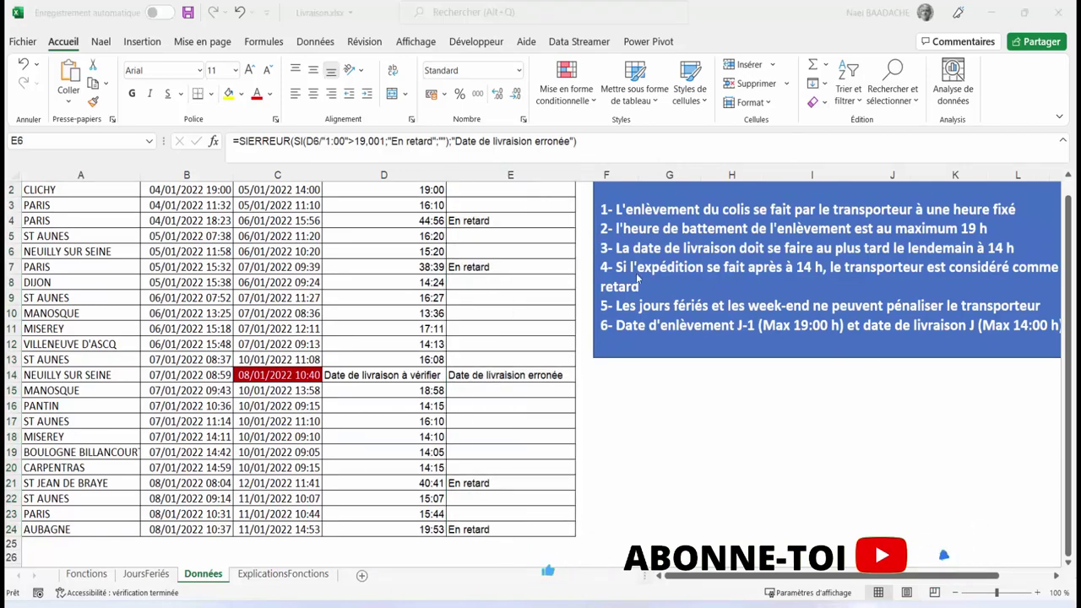
click(492, 267)
scroll(492, 267, up, 1)
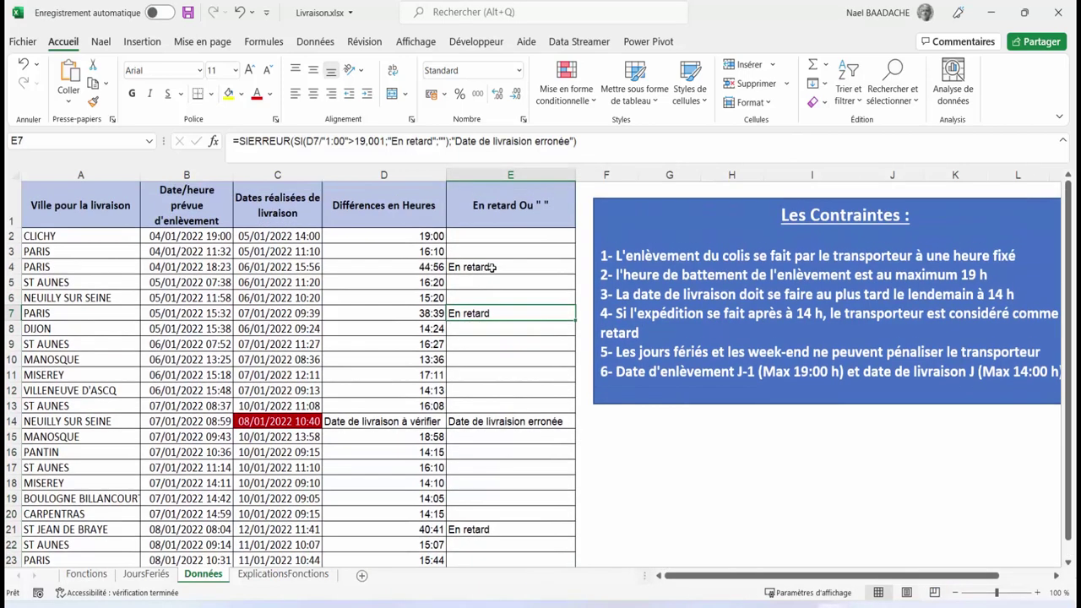
click(406, 235)
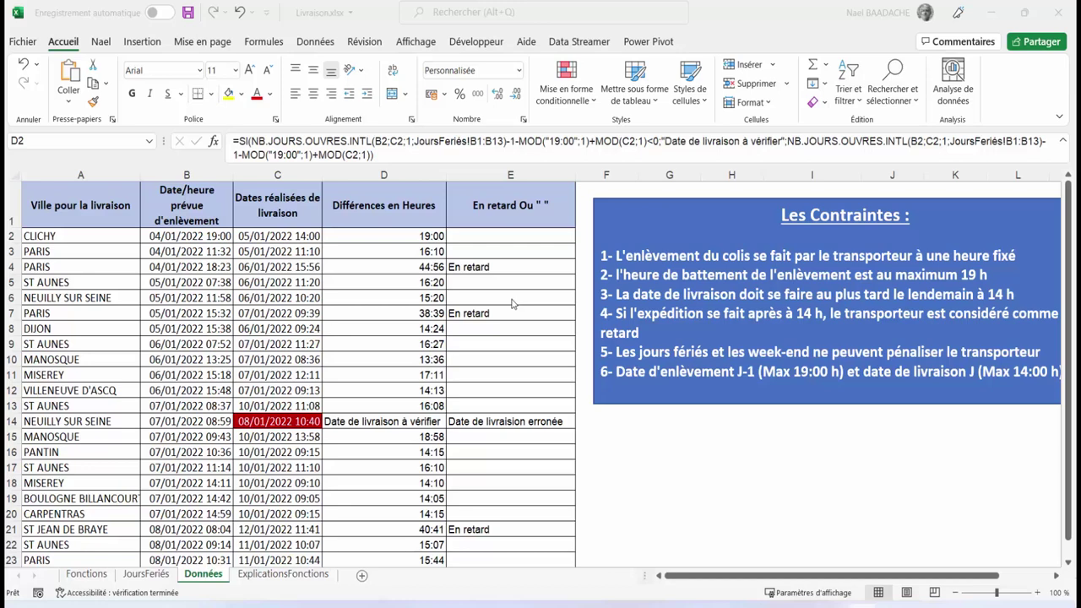
click(385, 239)
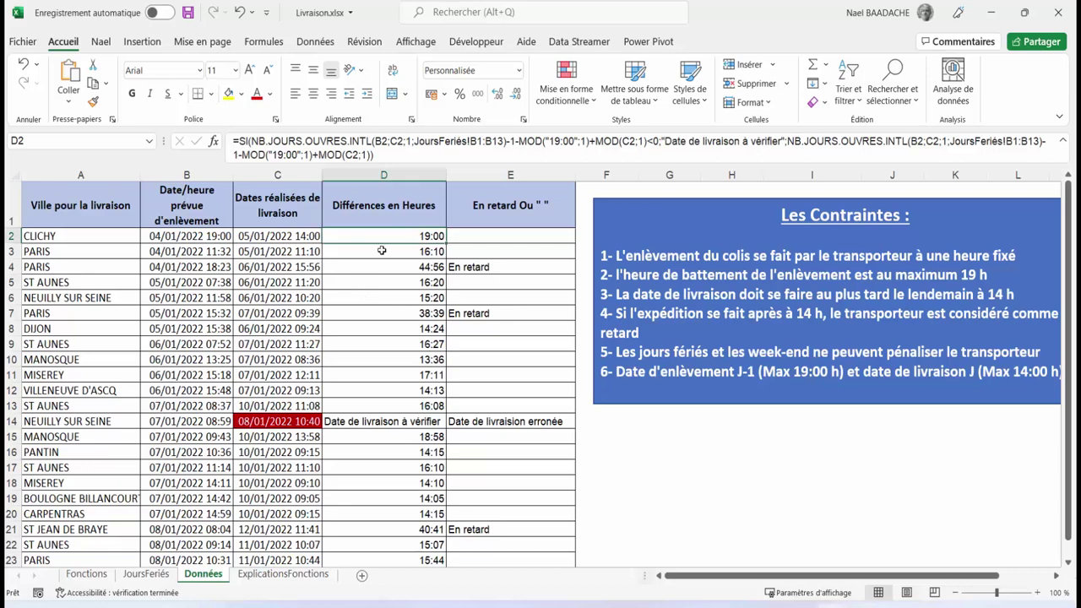